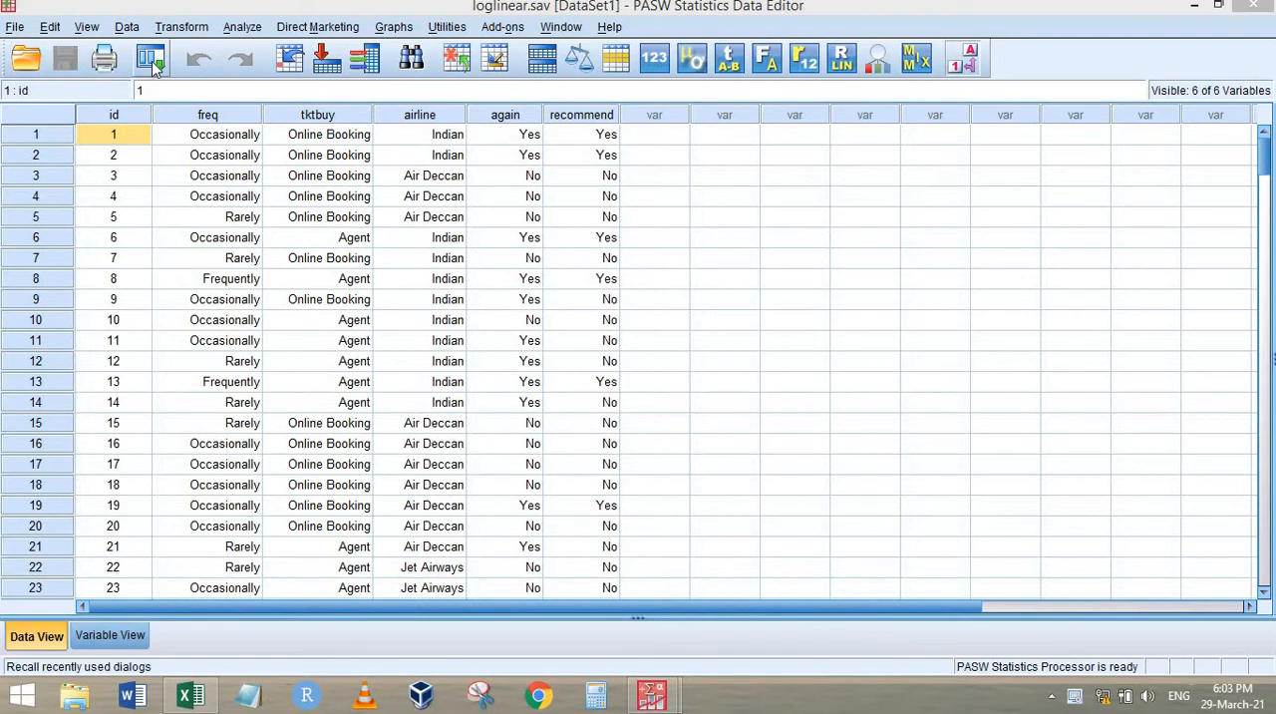
Run the Model Selection Loglinear Analysis on freq, tktbuy, airline, again and recommend with backward elimination and the association table
{"action": "left_click", "coordinate": [153, 60]}
{"action": "left_click", "coordinate": [240, 98]}
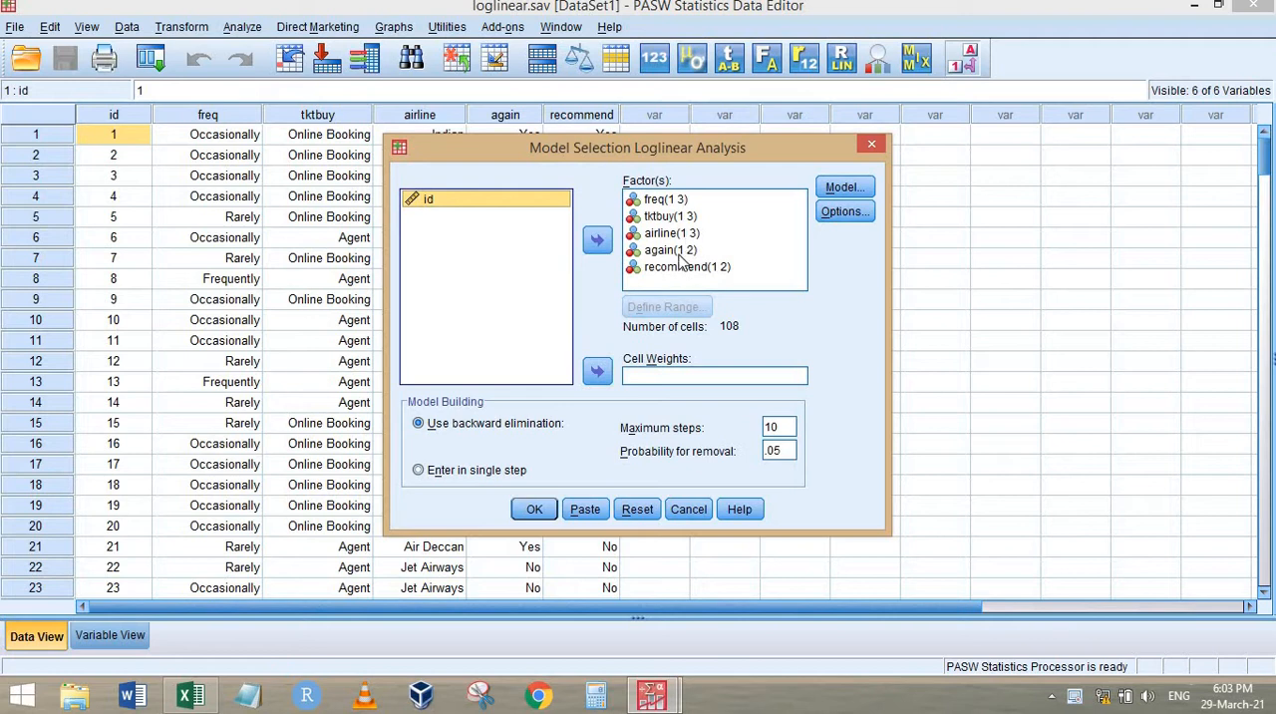
{"action": "left_click", "coordinate": [844, 212]}
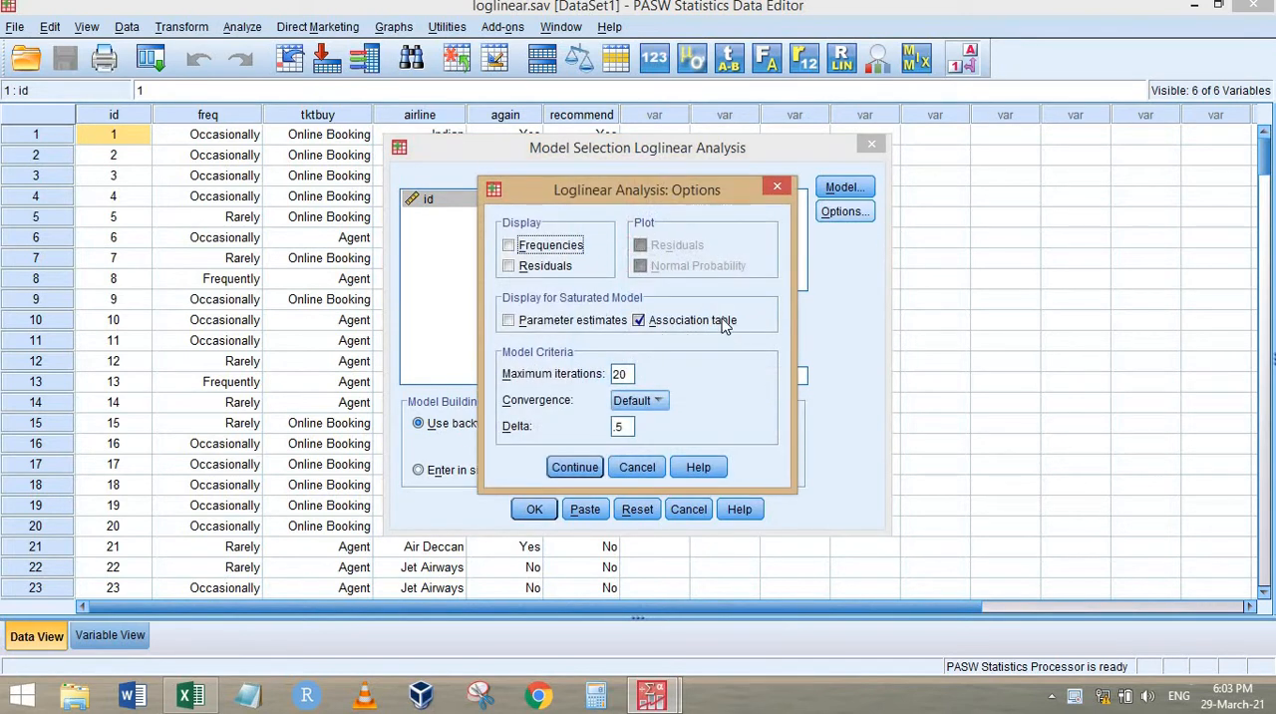
{"action": "left_click", "coordinate": [574, 467]}
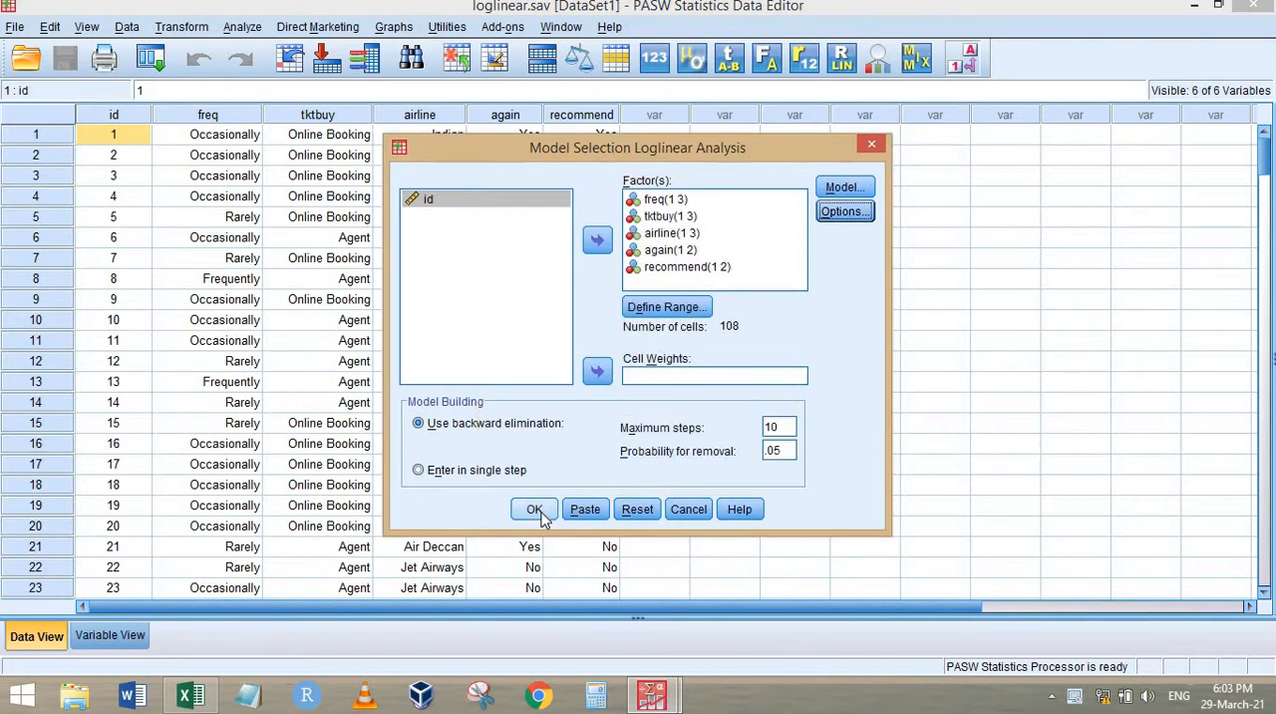
{"action": "left_click", "coordinate": [532, 508]}
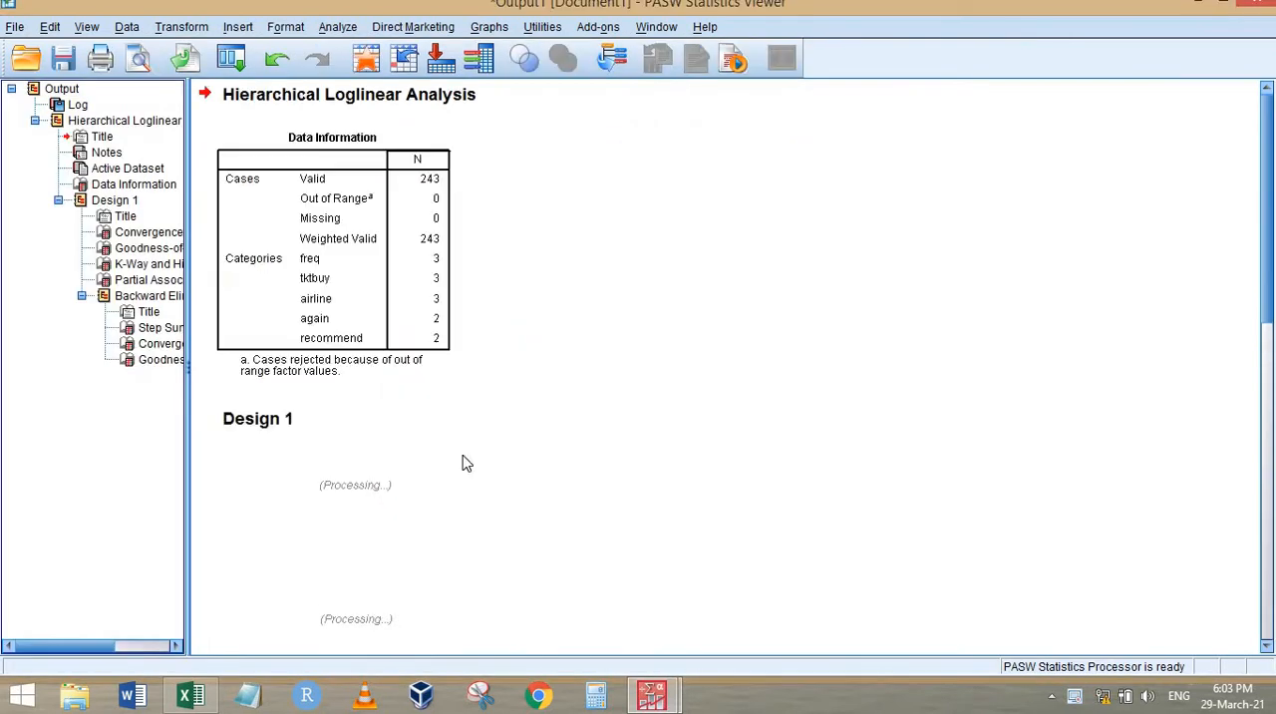
Copy the Step Summary table of the backward elimination from the loglinear output
{"action": "scroll", "coordinate": [546, 220], "scroll_direction": "down", "scroll_amount": 15}
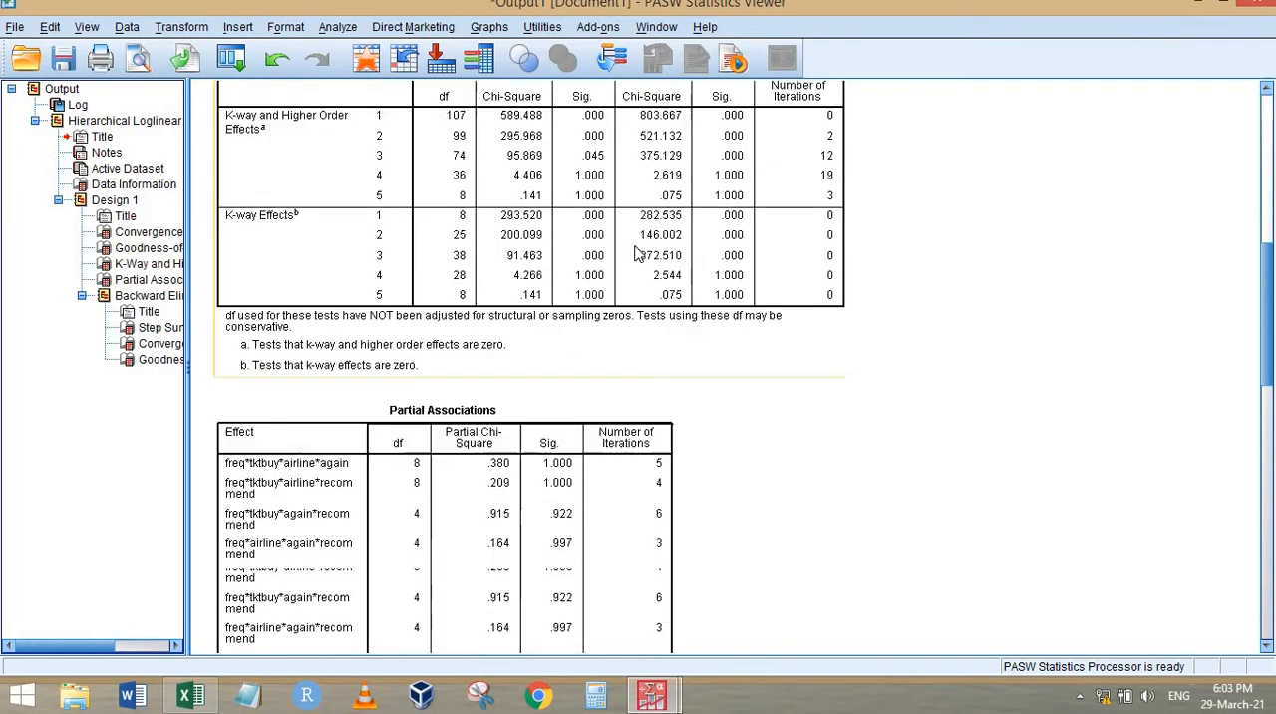
{"action": "scroll", "coordinate": [635, 246], "scroll_direction": "up", "scroll_amount": 5}
{"action": "scroll", "coordinate": [636, 246], "scroll_direction": "down", "scroll_amount": 12}
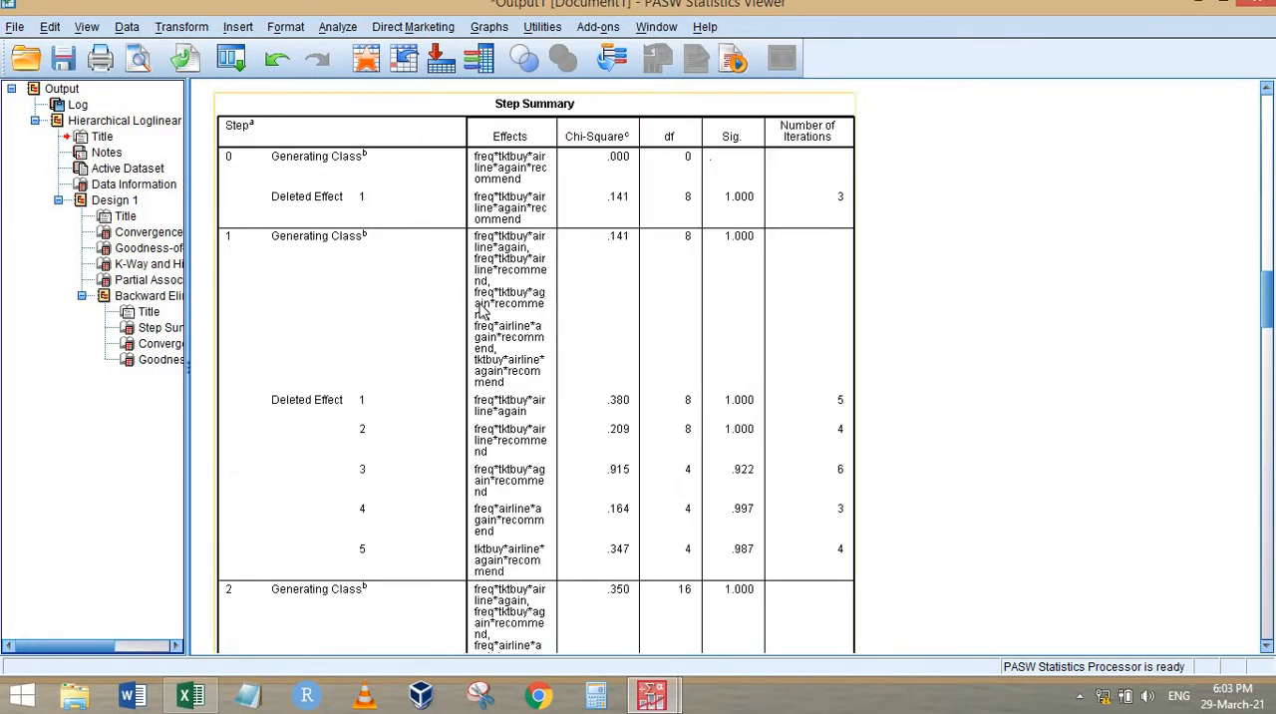
{"action": "left_click", "coordinate": [619, 254]}
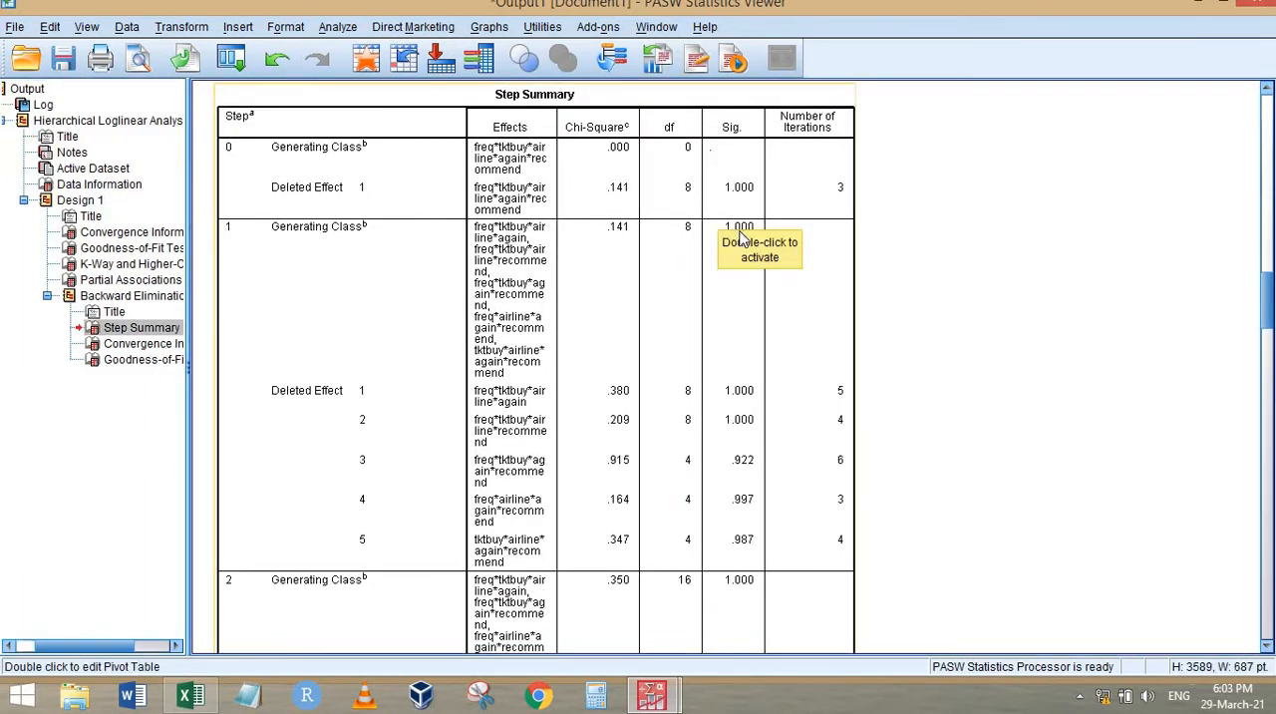
{"action": "right_click", "coordinate": [667, 250]}
{"action": "left_click", "coordinate": [702, 281]}
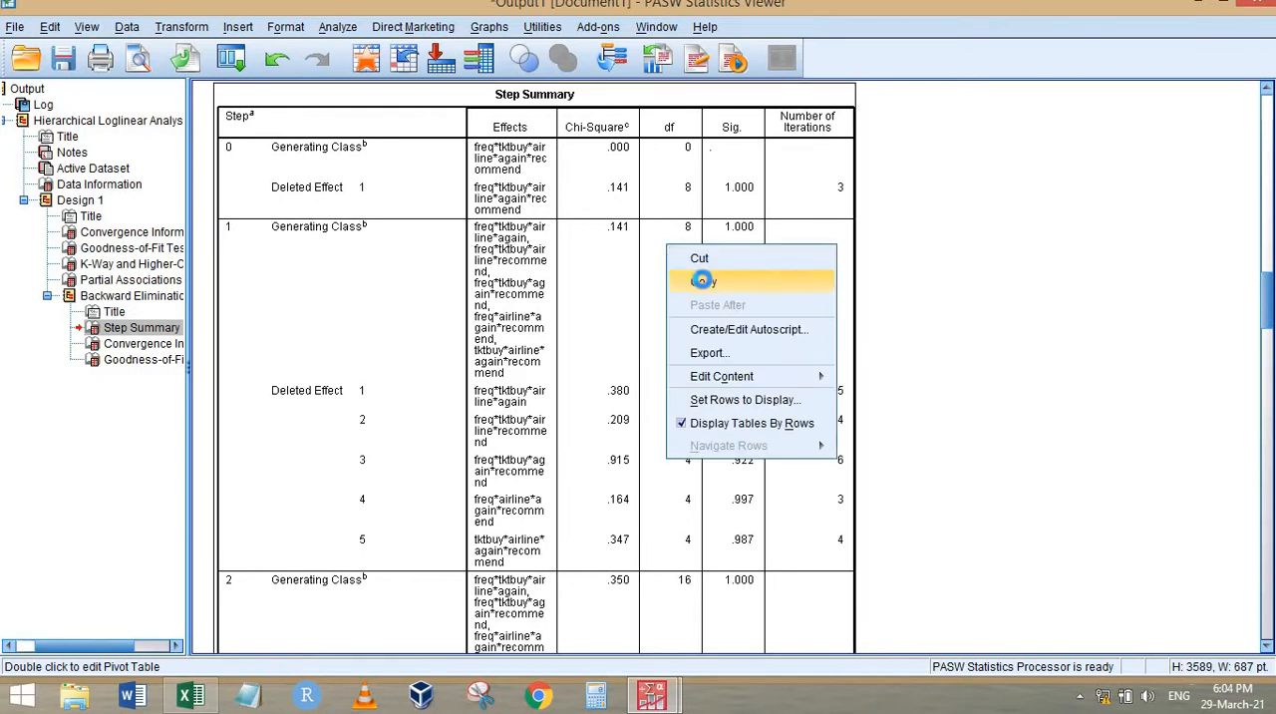
Switch to the analysis workbook in Excel and review the effect combinations listed in H3:J20
{"action": "key", "text": "alt+Tab"}
{"action": "key", "text": "alt+Tab"}
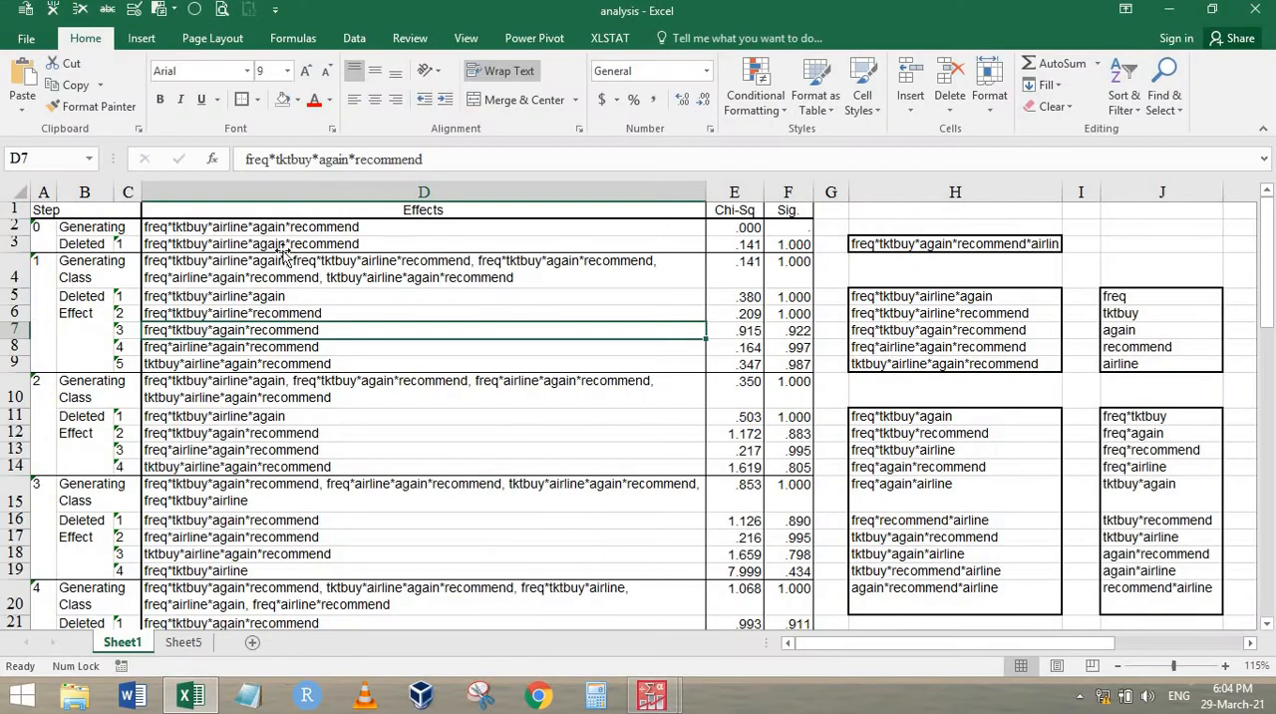
{"action": "left_click", "coordinate": [249, 243]}
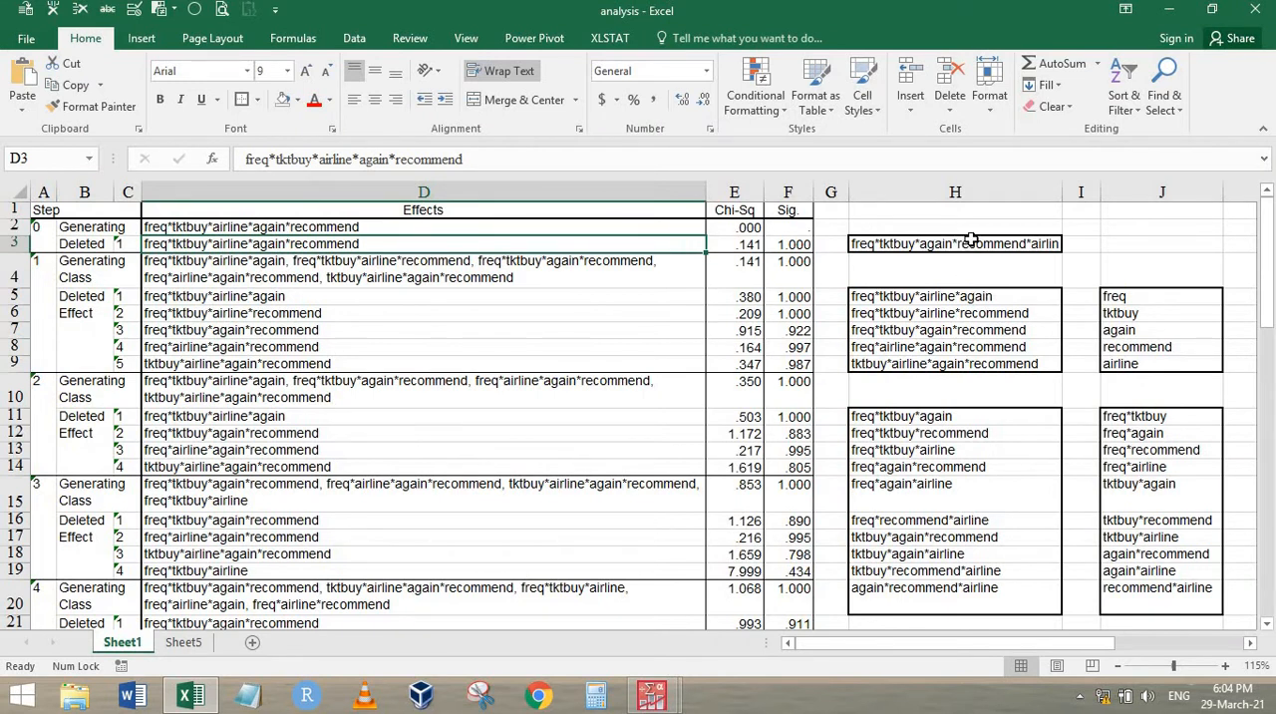
{"action": "left_click_drag", "start_coordinate": [971, 240], "coordinate": [1111, 598]}
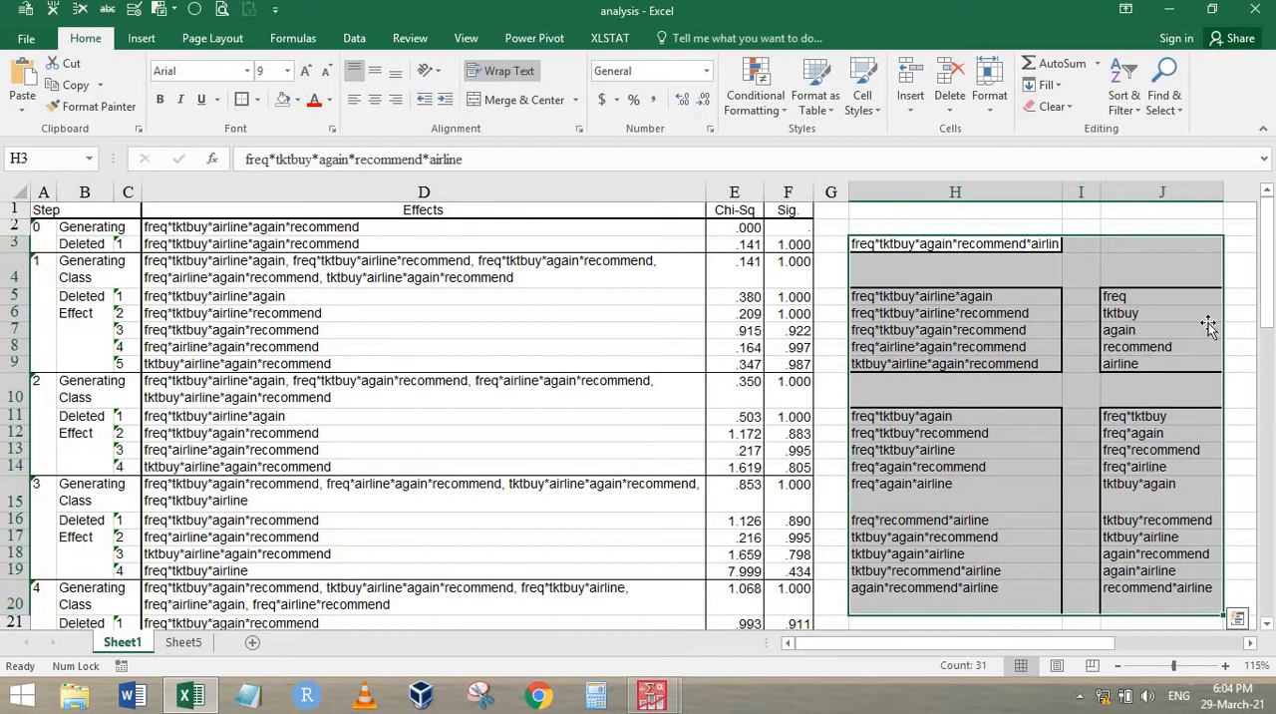
{"action": "left_click", "coordinate": [1211, 327]}
{"action": "key", "text": "Right"}
{"action": "key", "text": "Right"}
{"action": "key", "text": "Right"}
{"action": "key", "text": "Right"}
{"action": "key", "text": "Right"}
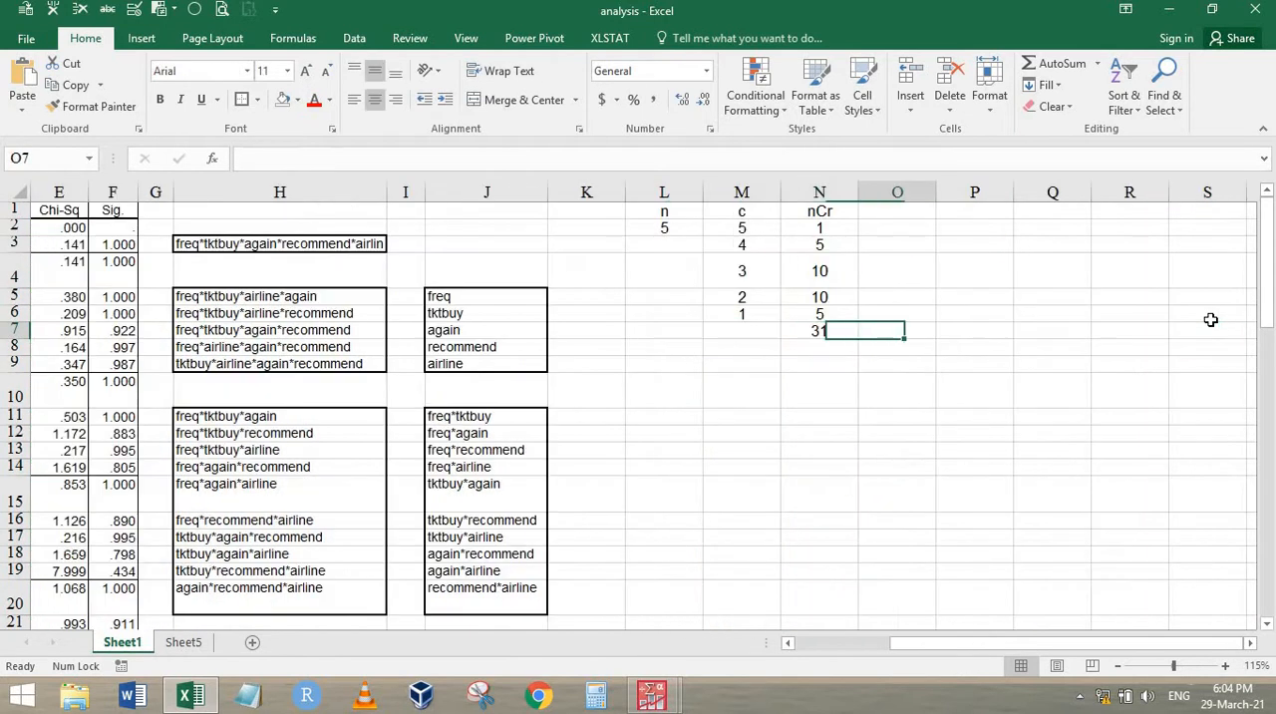
Colour the n, c and nCr headings in L1:N1 red
{"action": "left_click", "coordinate": [661, 227]}
{"action": "type", "text": "5"}
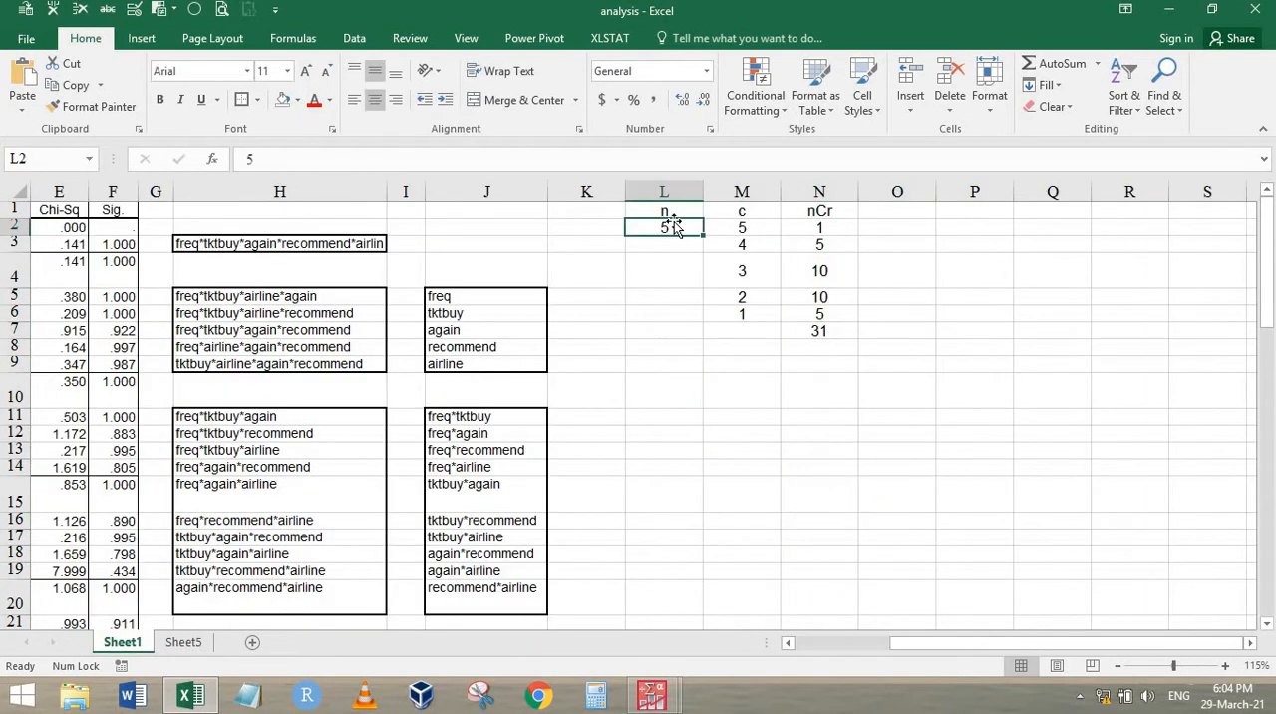
{"action": "left_click_drag", "start_coordinate": [672, 208], "coordinate": [825, 210]}
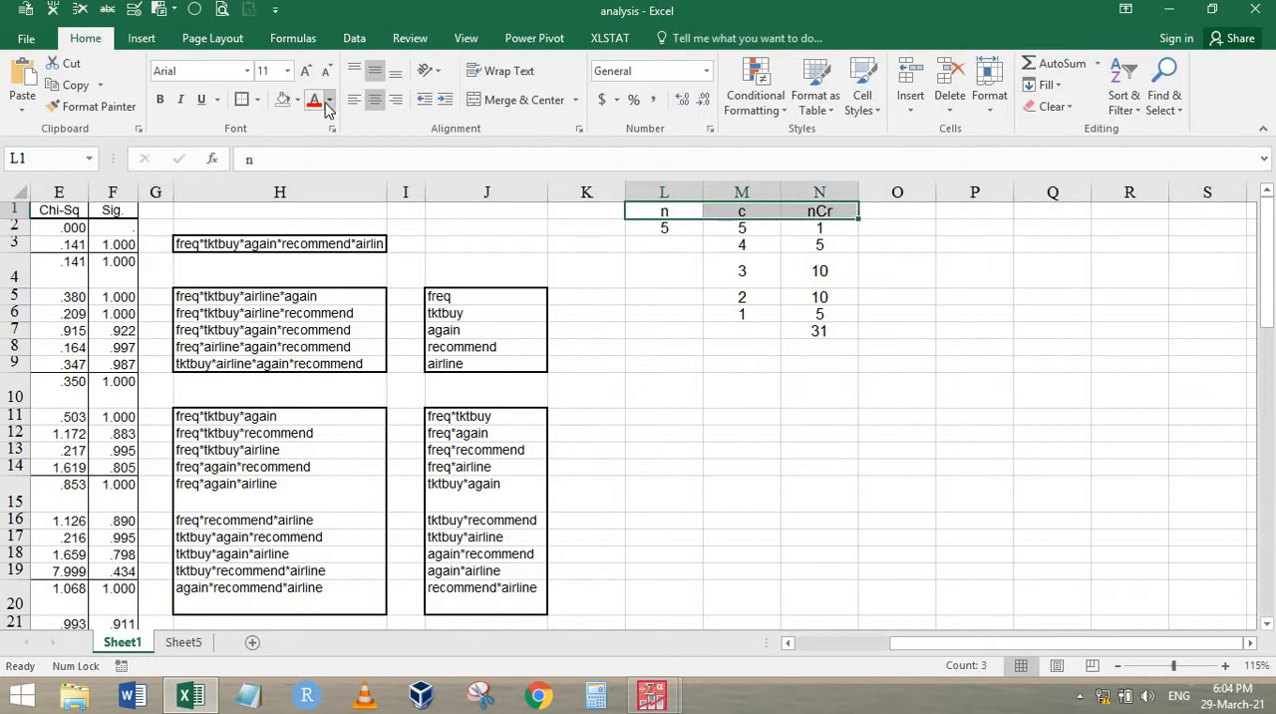
{"action": "left_click", "coordinate": [315, 100]}
Examine the COMBIN formulas in N2:N5 against their n and c values and the matching effects in column H
{"action": "left_click", "coordinate": [674, 228]}
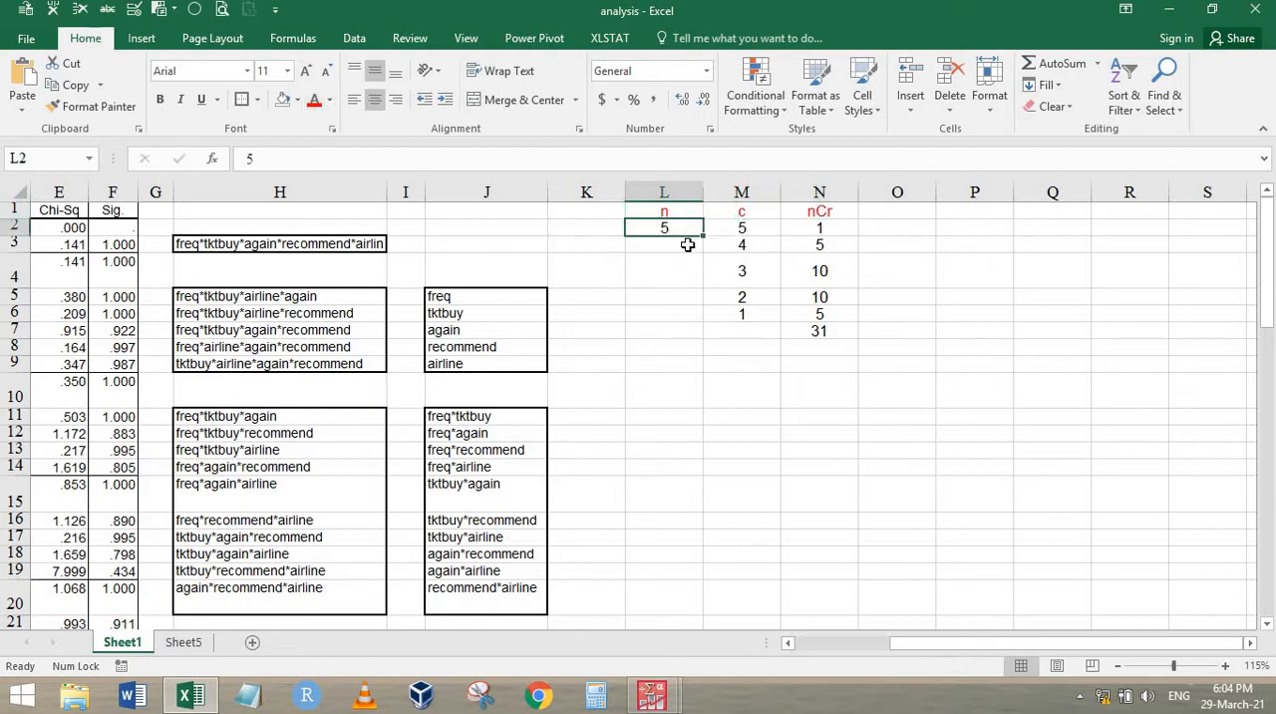
{"action": "left_click", "coordinate": [750, 231]}
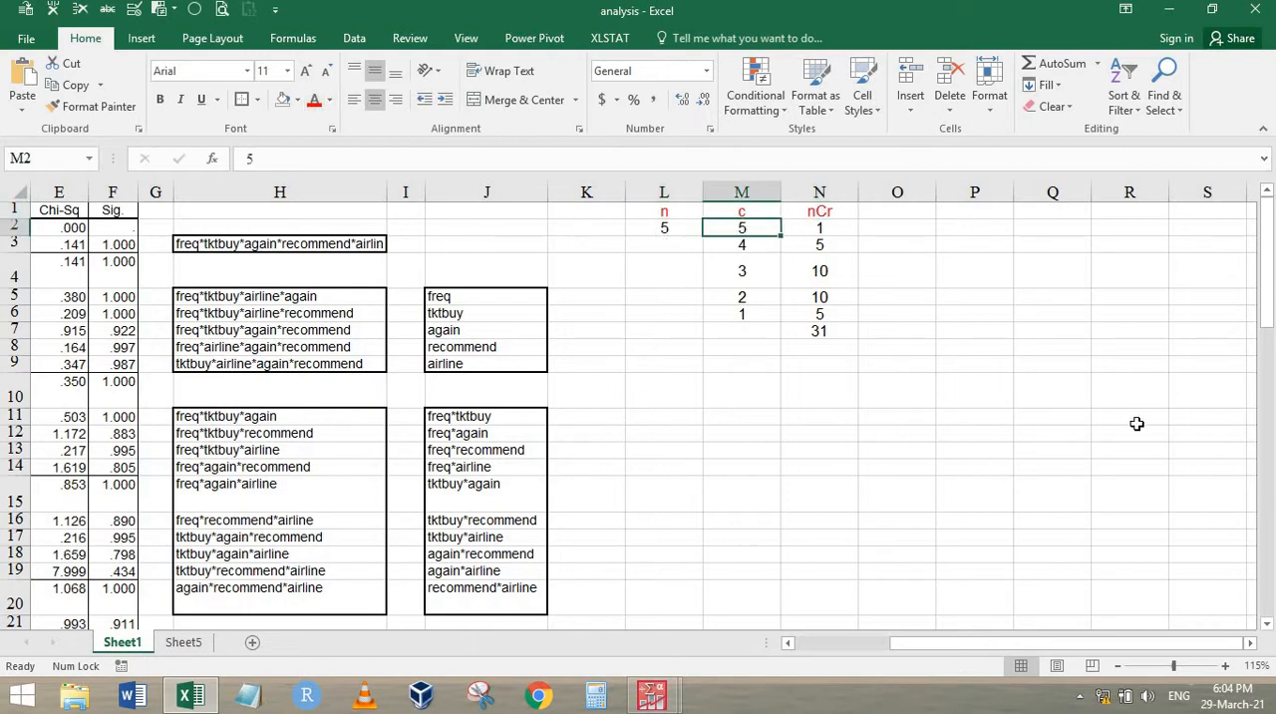
{"action": "left_click", "coordinate": [833, 225]}
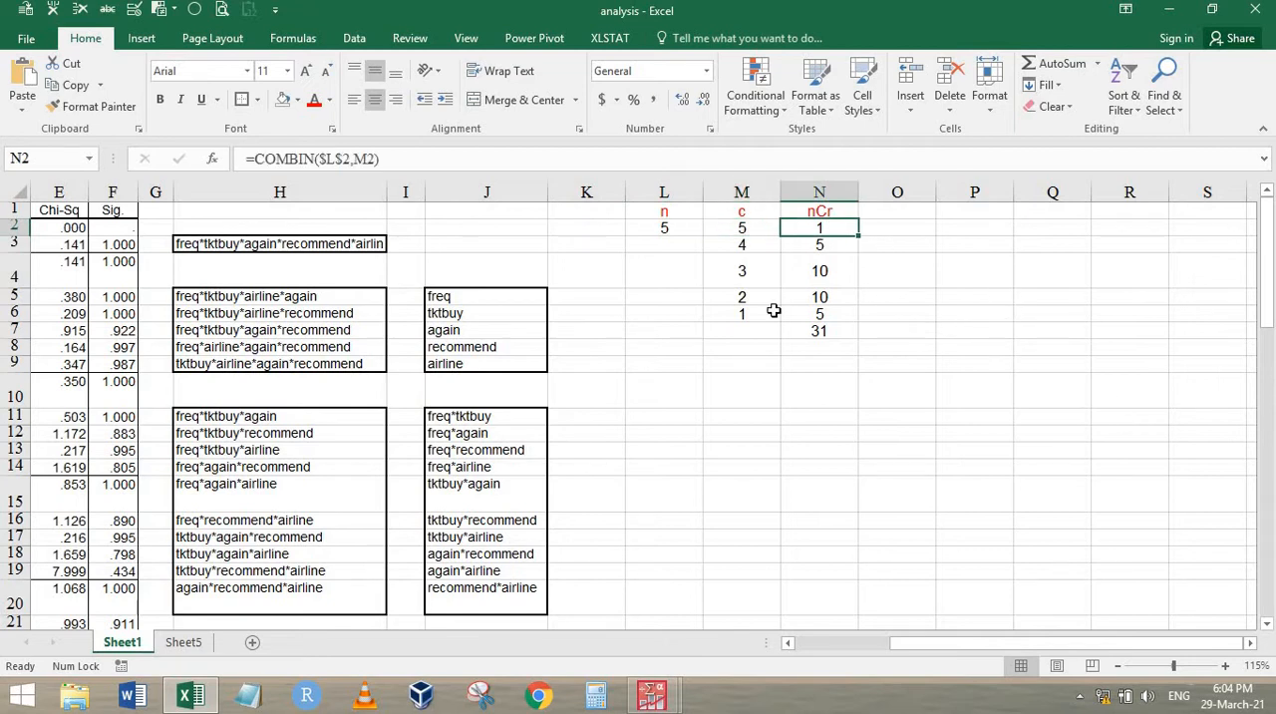
{"action": "left_click", "coordinate": [271, 242]}
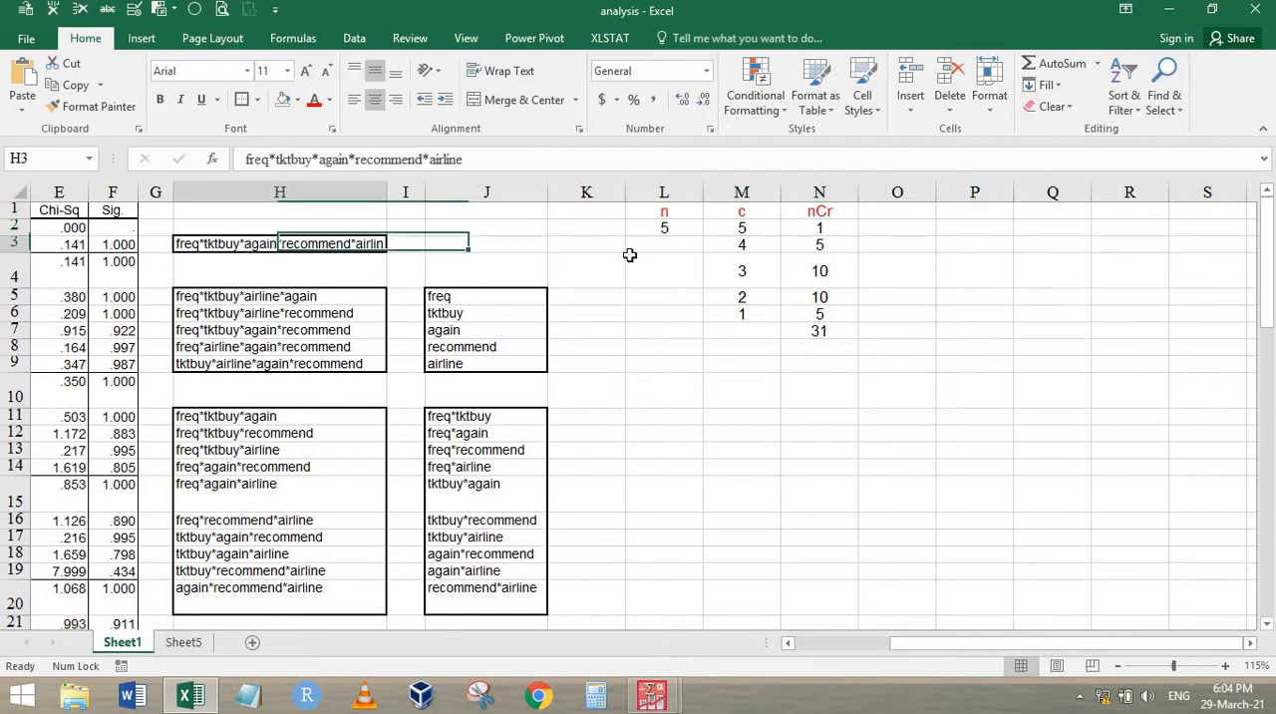
{"action": "left_click", "coordinate": [748, 246]}
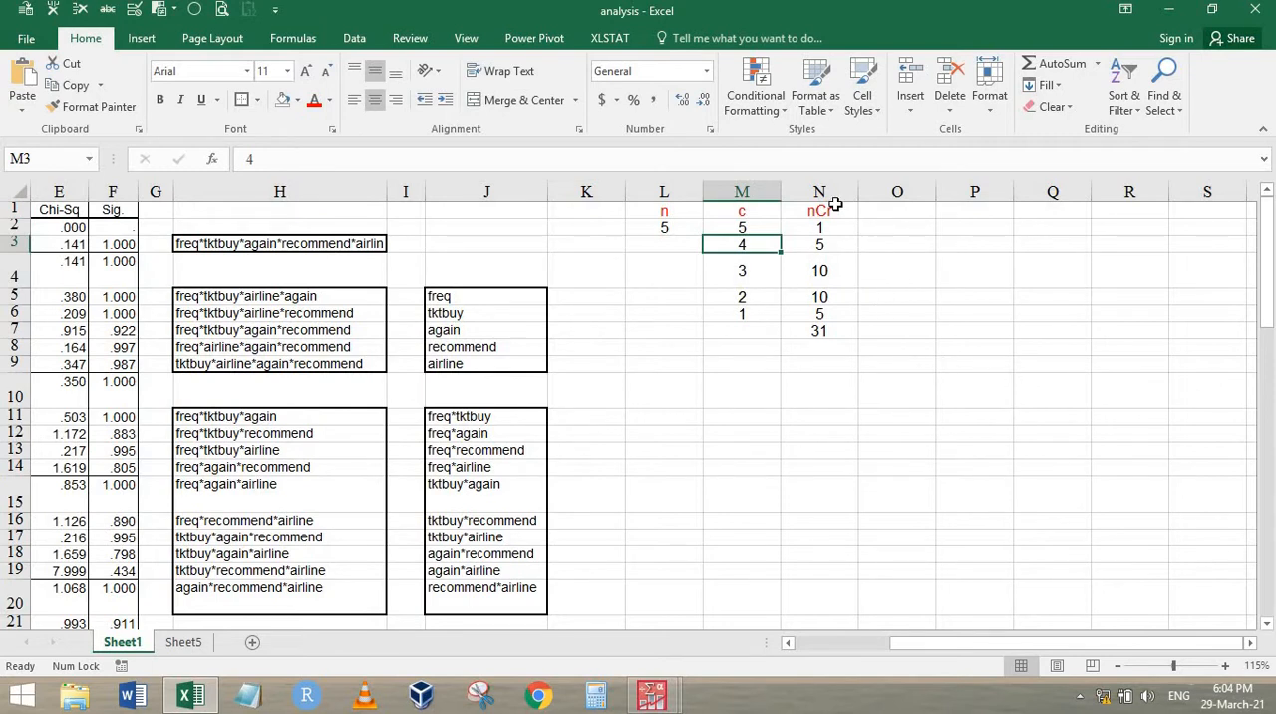
{"action": "double_click", "coordinate": [836, 248]}
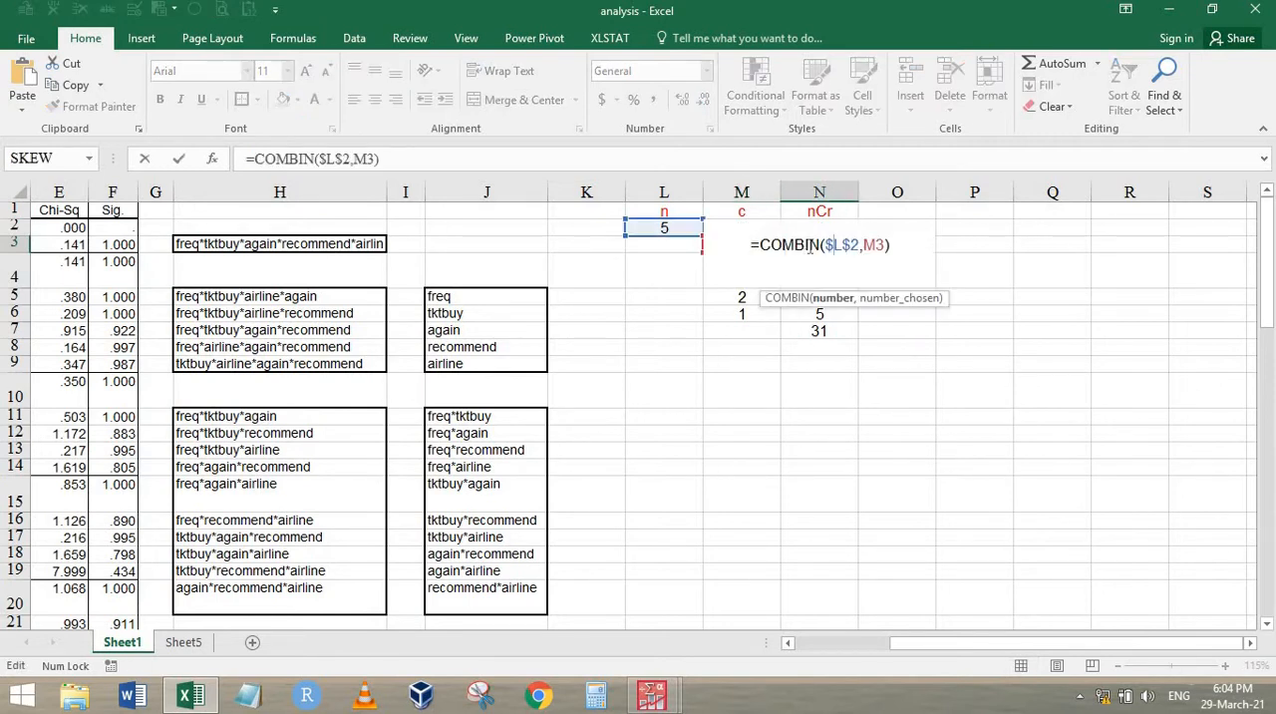
{"action": "key", "text": "Return"}
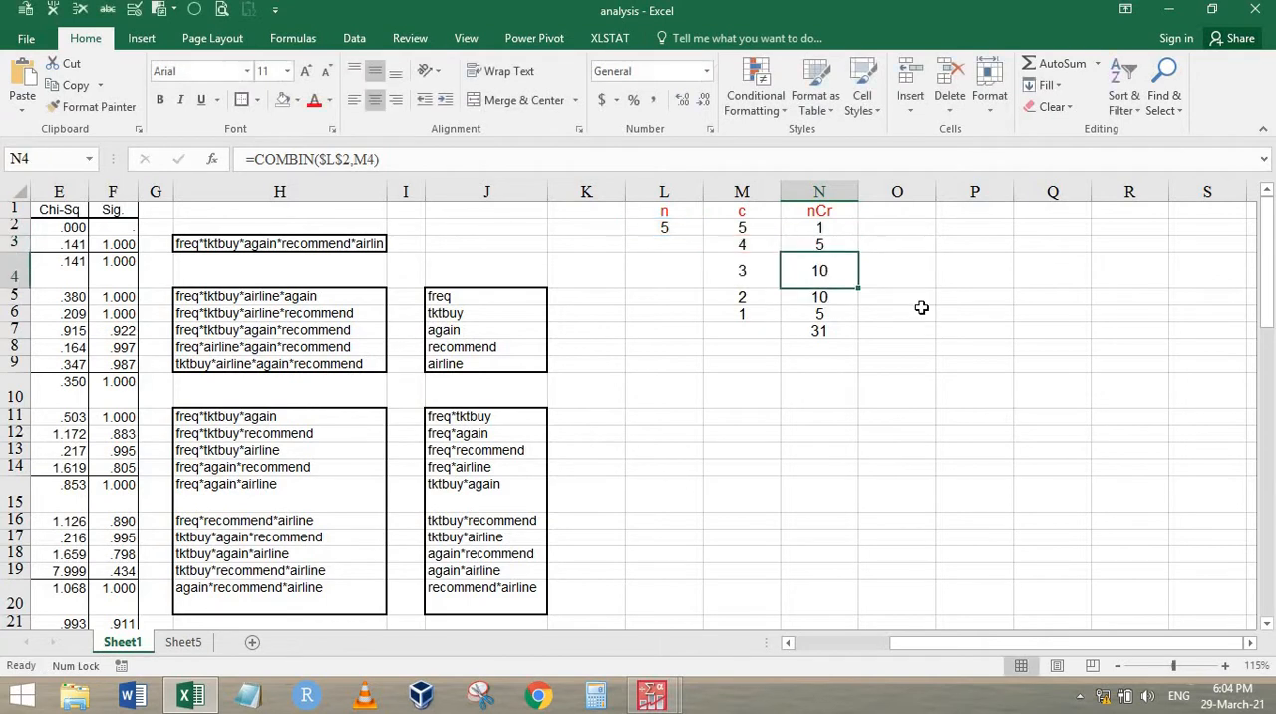
{"action": "left_click_drag", "start_coordinate": [330, 294], "coordinate": [359, 369]}
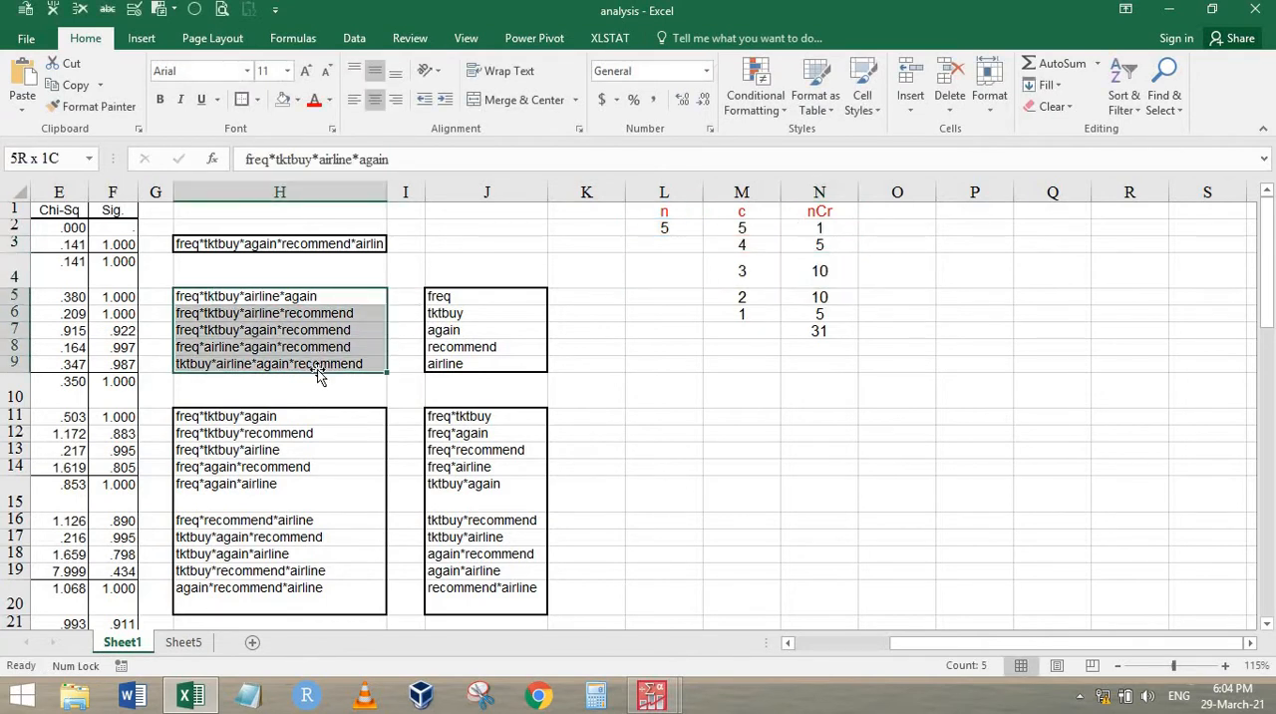
{"action": "left_click", "coordinate": [664, 231]}
{"action": "left_click", "coordinate": [745, 278]}
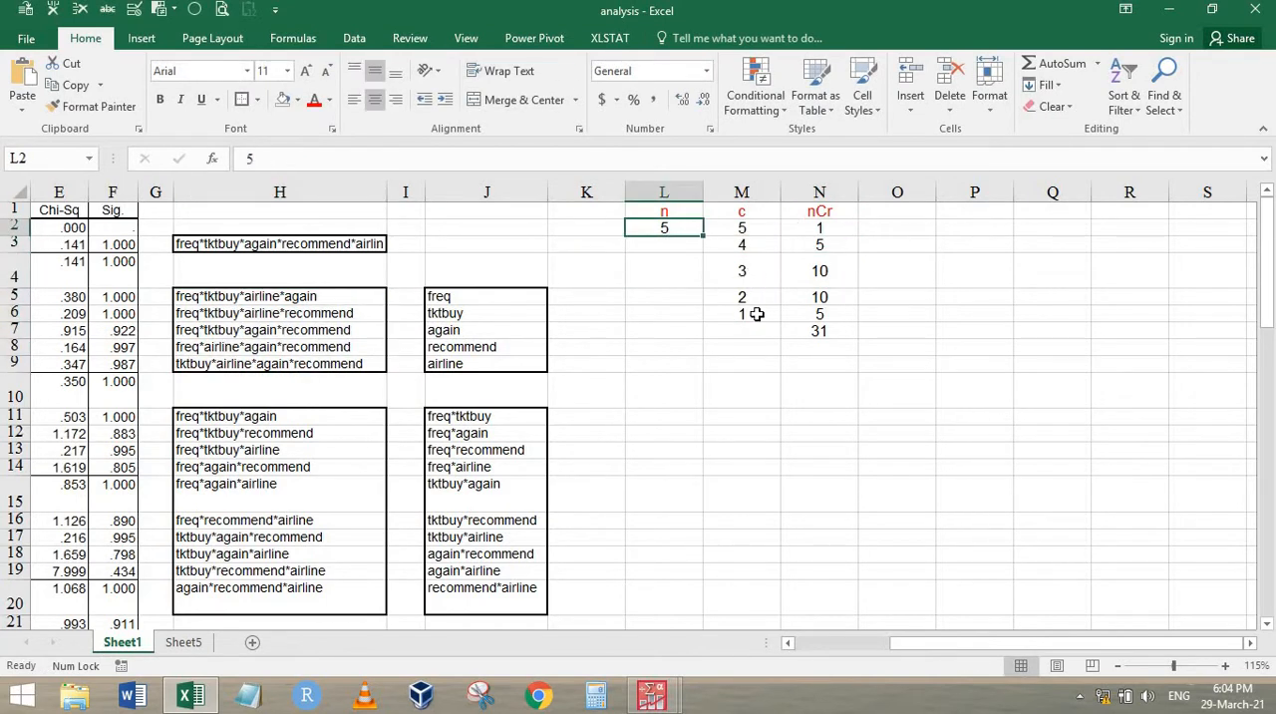
{"action": "left_click", "coordinate": [831, 270]}
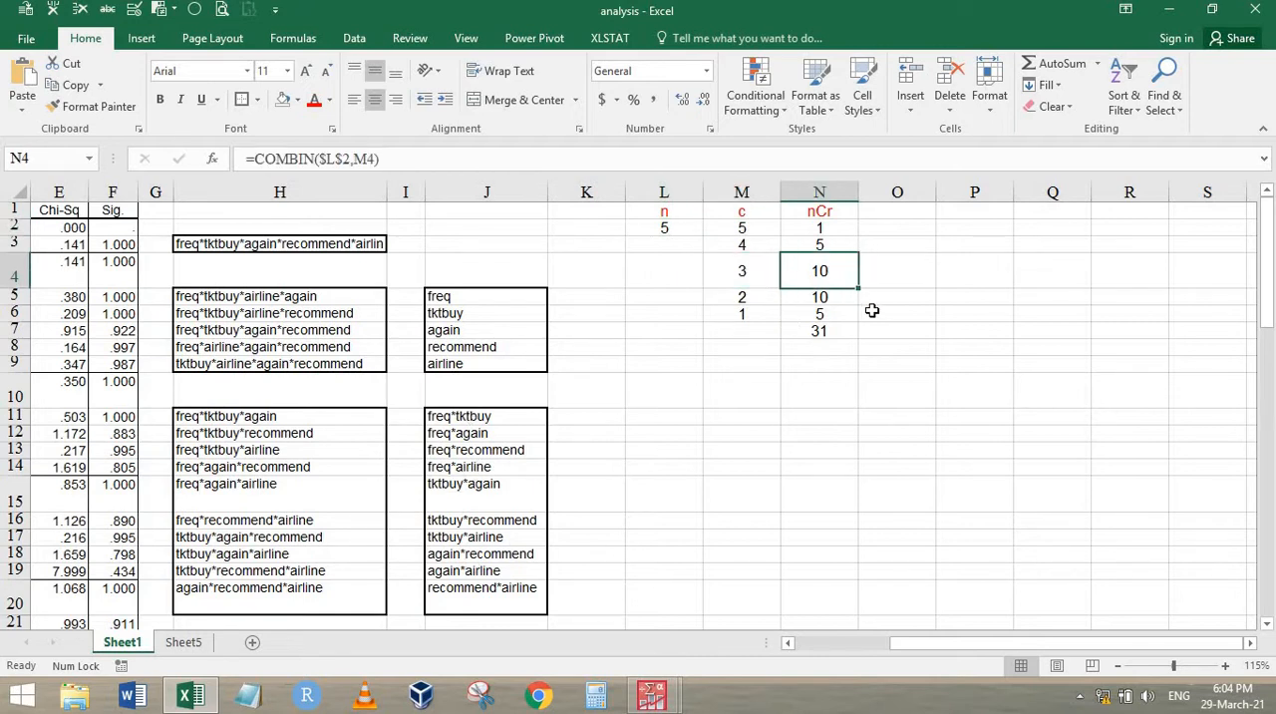
{"action": "left_click", "coordinate": [841, 299]}
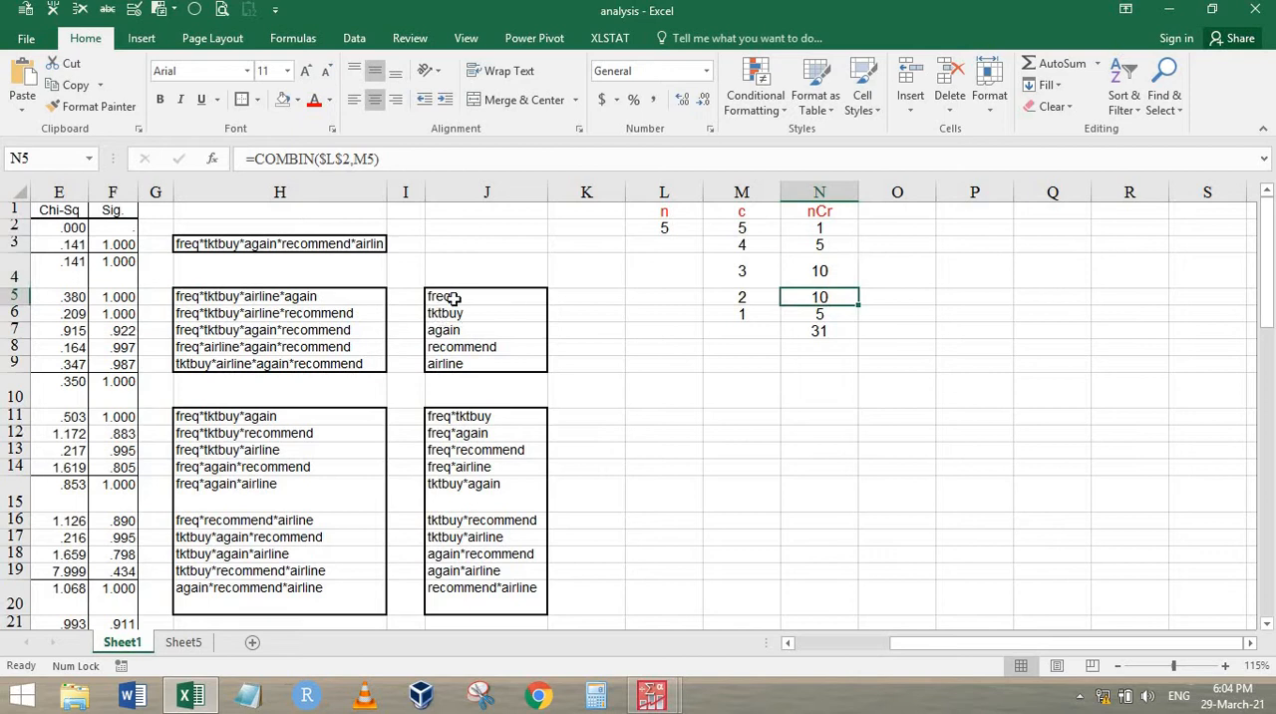
Make the nCr total in N7 bold red and select the full list of effects in H2:J20 for comparison
{"action": "left_click", "coordinate": [820, 329]}
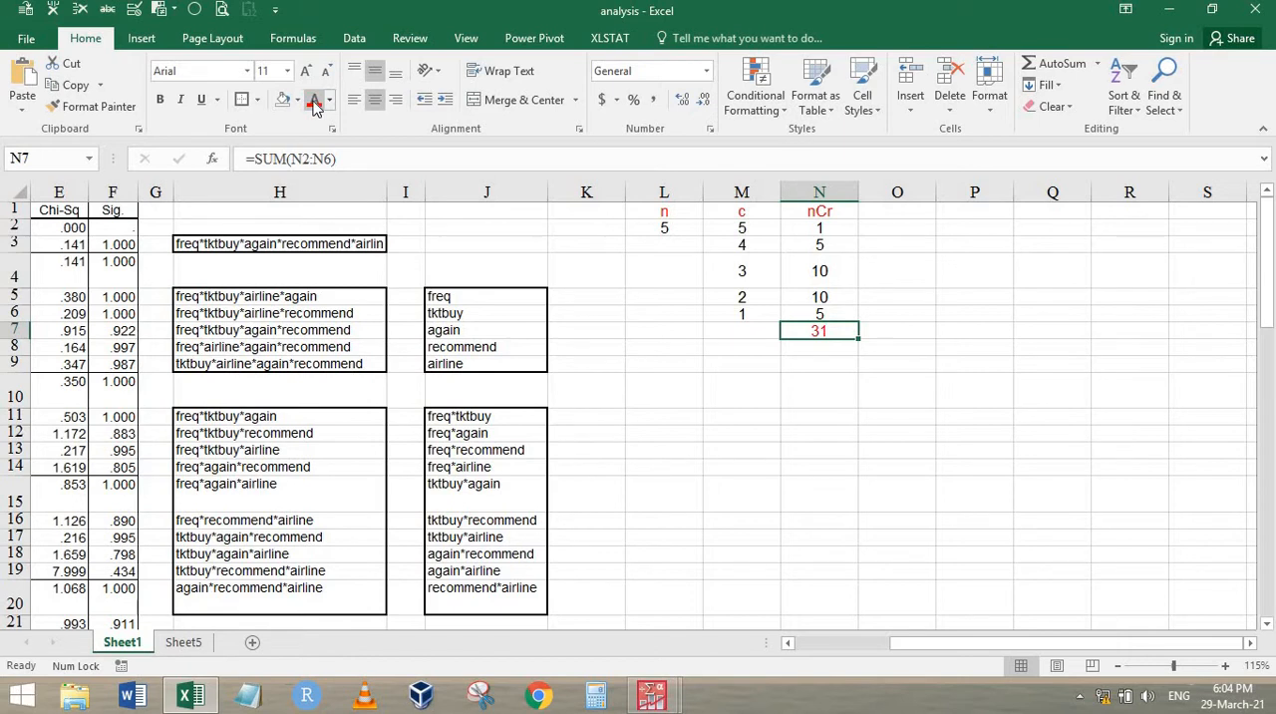
{"action": "key", "text": "ctrl+b"}
{"action": "left_click", "coordinate": [244, 231]}
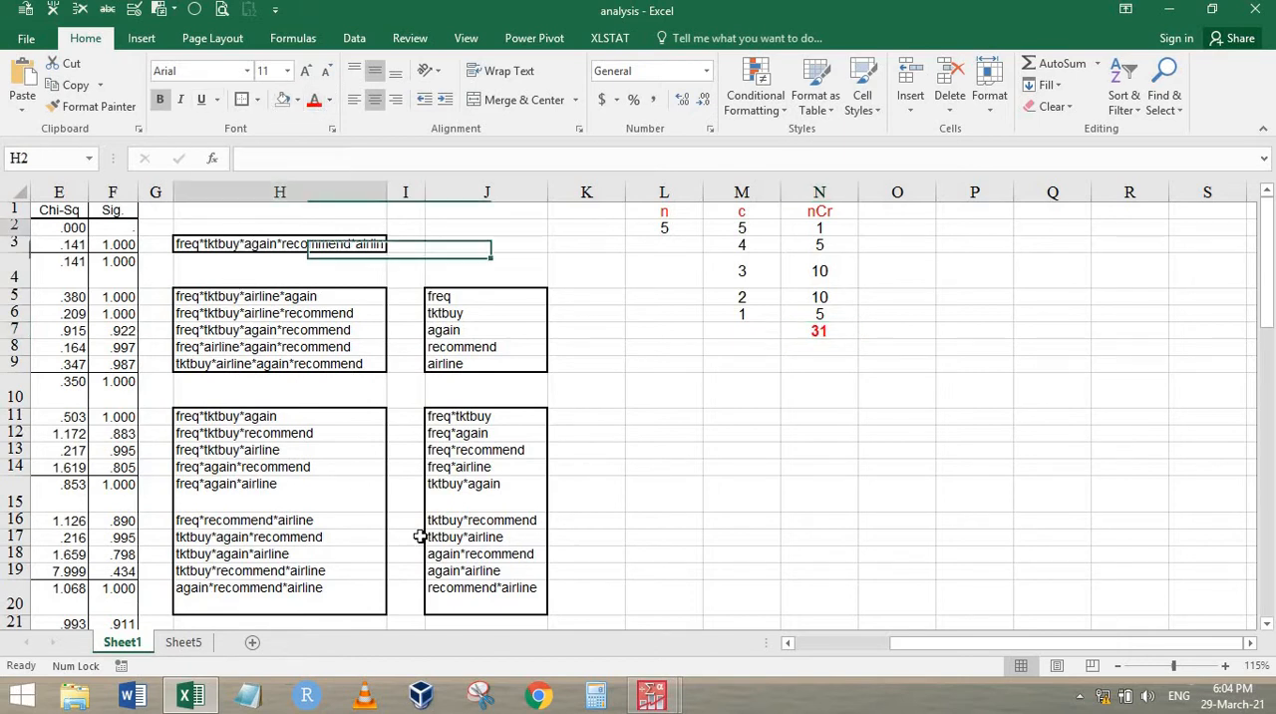
{"action": "left_click_drag", "start_coordinate": [420, 537], "coordinate": [489, 610]}
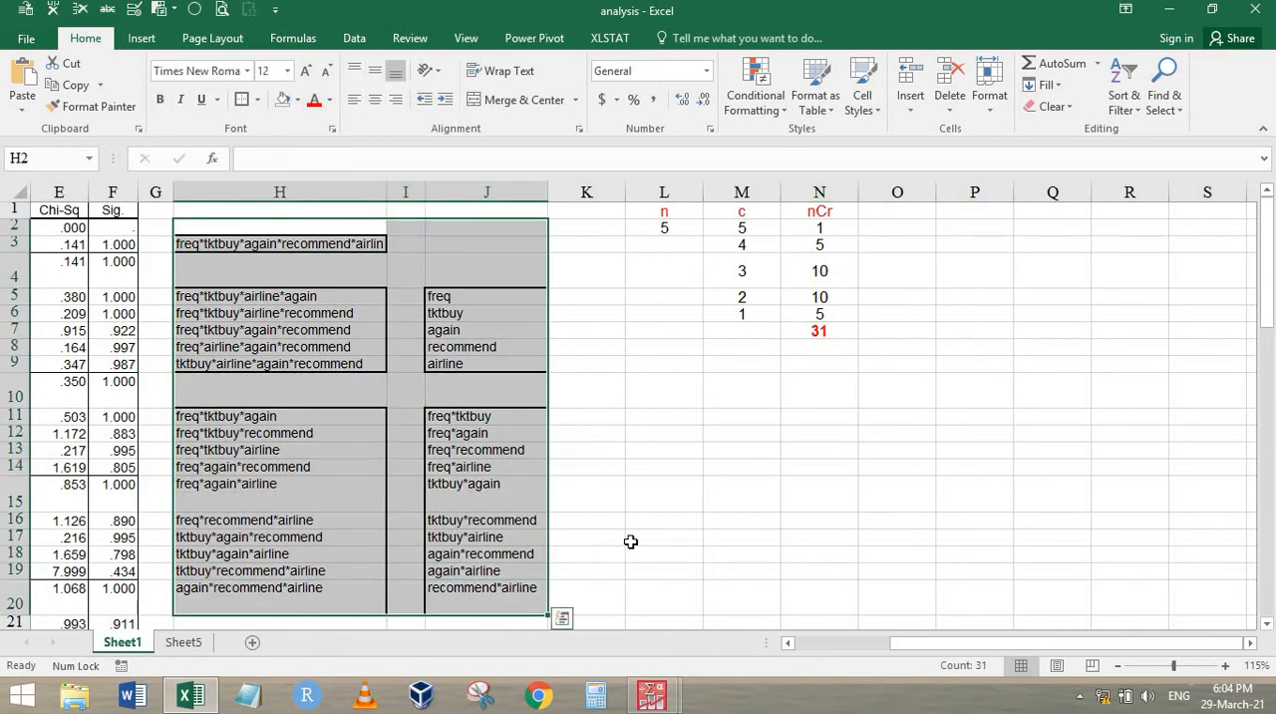
{"action": "key", "text": "ctrl+Home"}
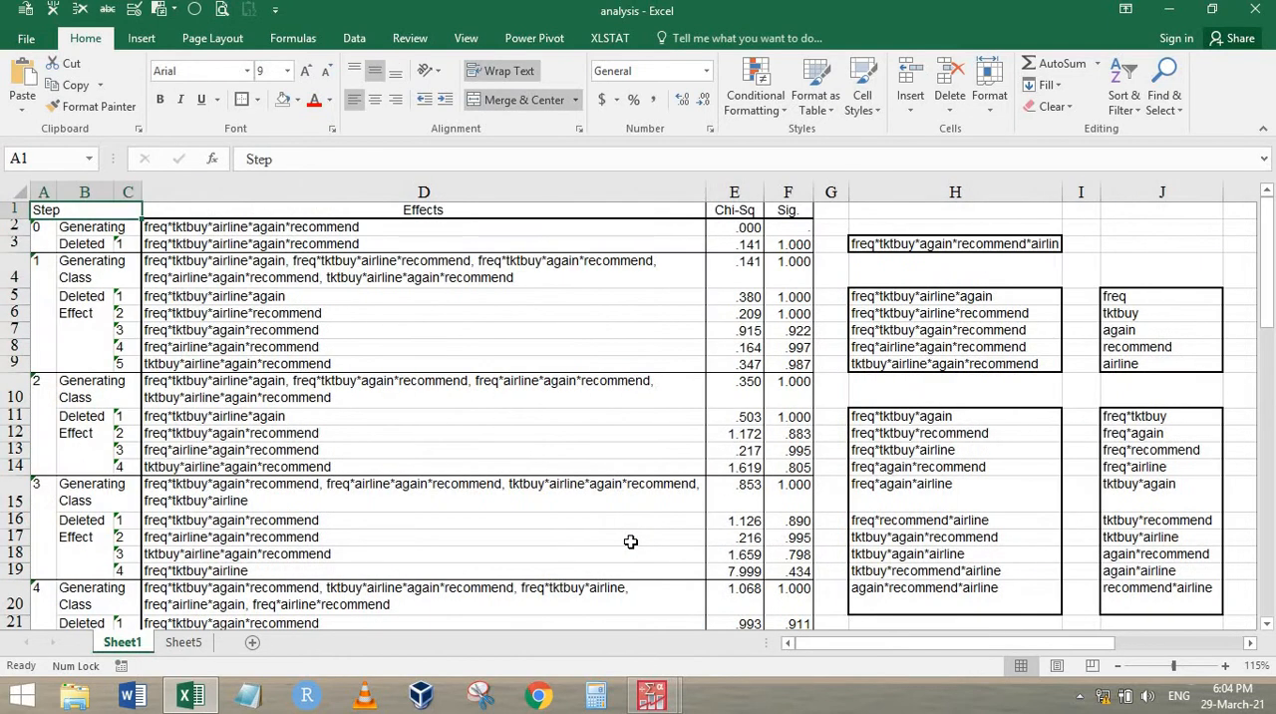
Switch to the PASW Statistics output and examine the Step Summary and the final model's Convergence Information
{"action": "left_click", "coordinate": [663, 703]}
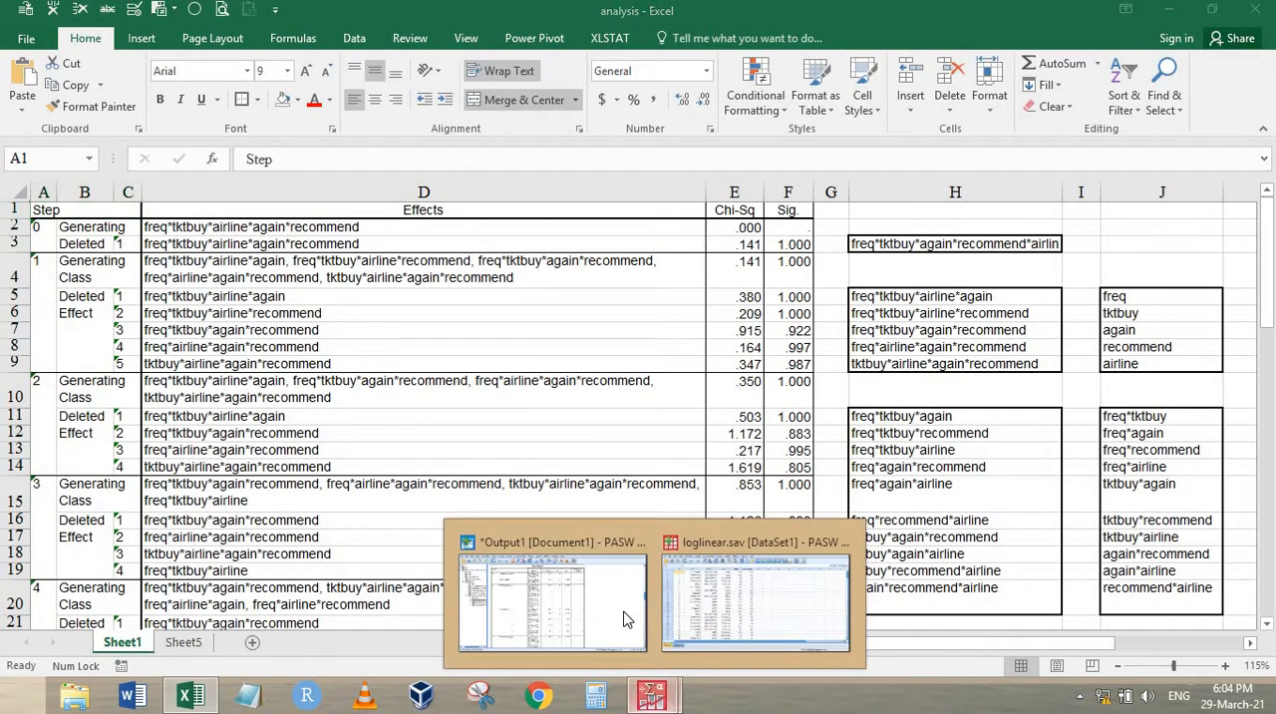
{"action": "left_click", "coordinate": [718, 603]}
{"action": "left_click", "coordinate": [653, 703]}
{"action": "left_click", "coordinate": [567, 598]}
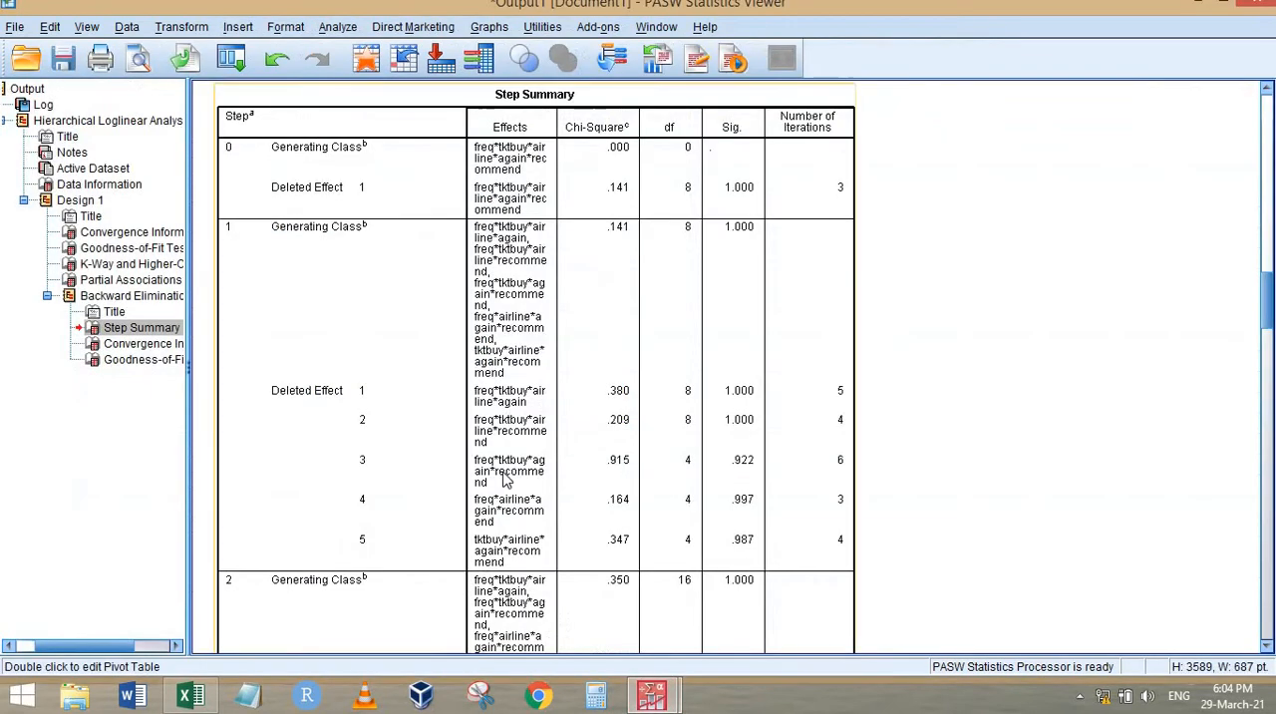
{"action": "scroll", "coordinate": [514, 469], "scroll_direction": "down", "scroll_amount": 6}
{"action": "left_click", "coordinate": [122, 344]}
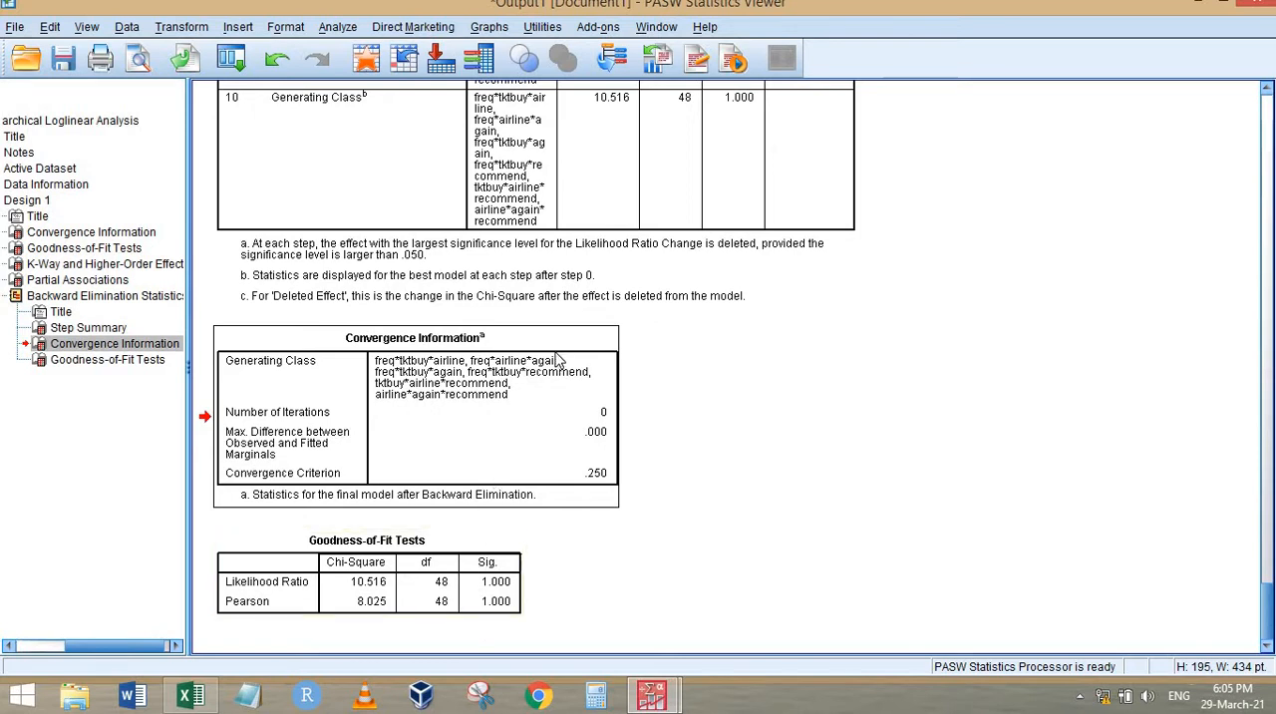
{"action": "scroll", "coordinate": [558, 361], "scroll_direction": "up", "scroll_amount": 10}
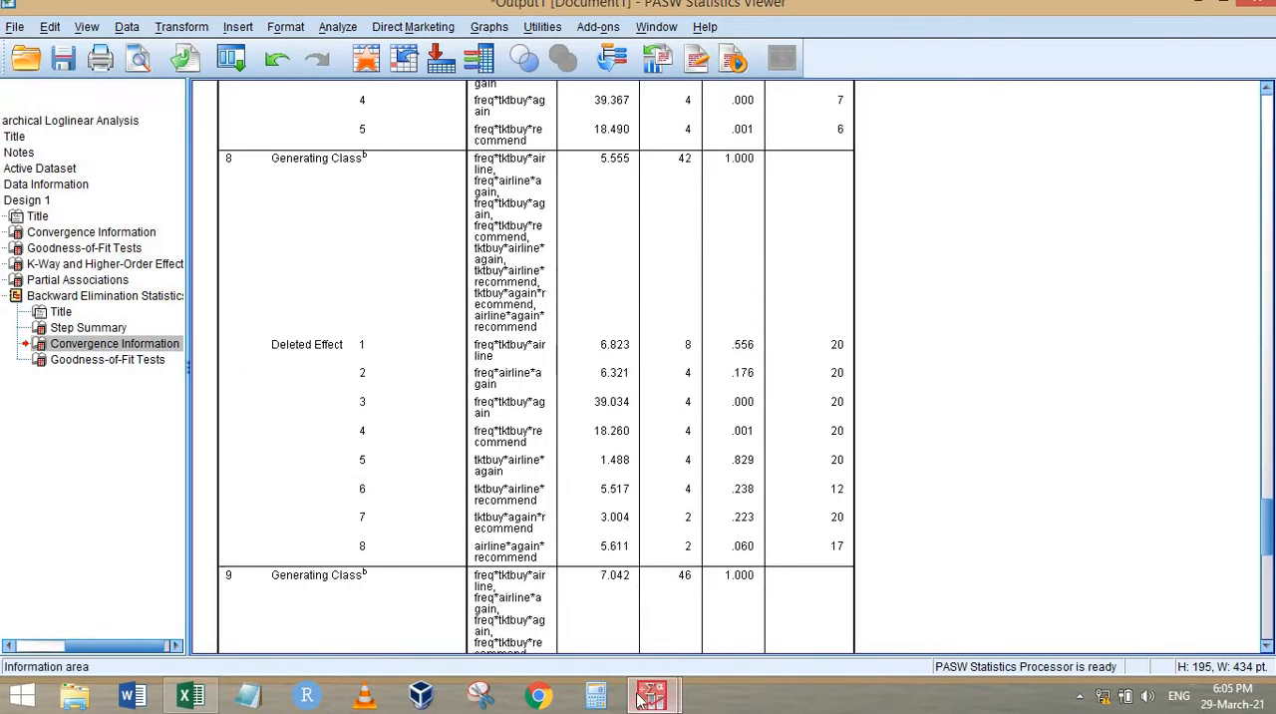
Switch to the analysis workbook in Excel and fill the step 0 deleted effect in D3:F3 and its match in H3 with standard orange
{"action": "left_click", "coordinate": [190, 696]}
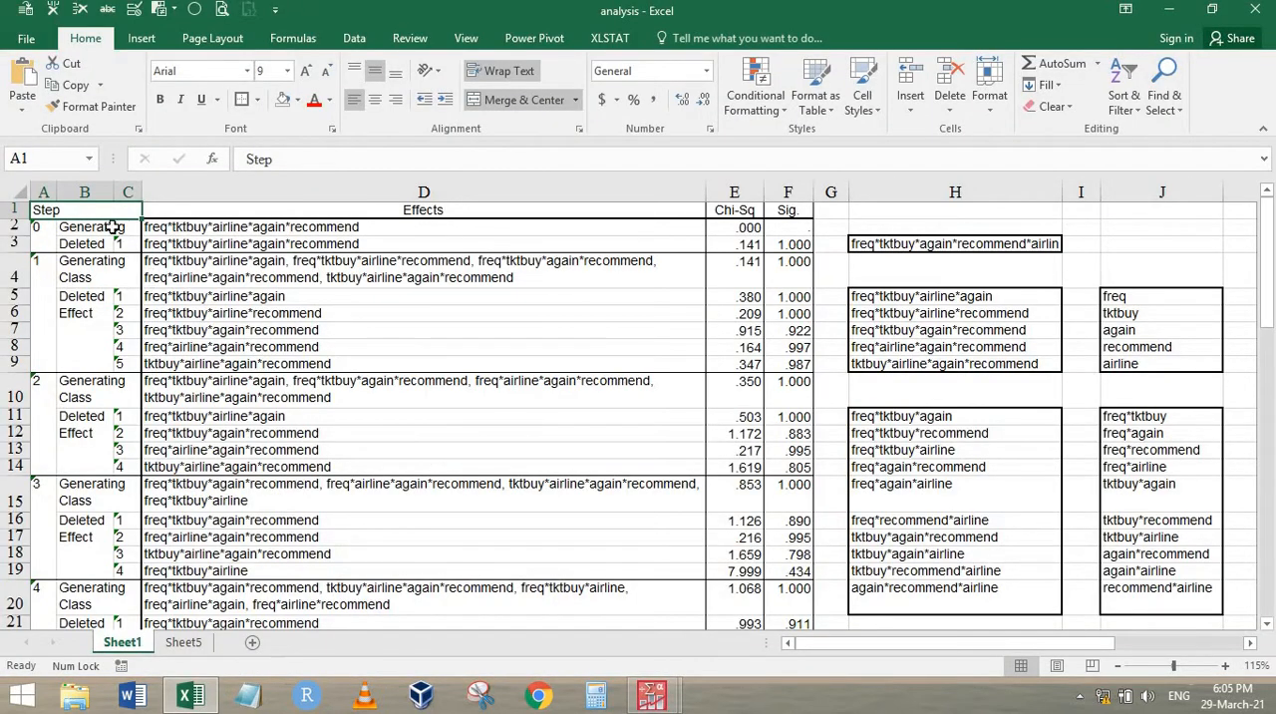
{"action": "left_click", "coordinate": [46, 243]}
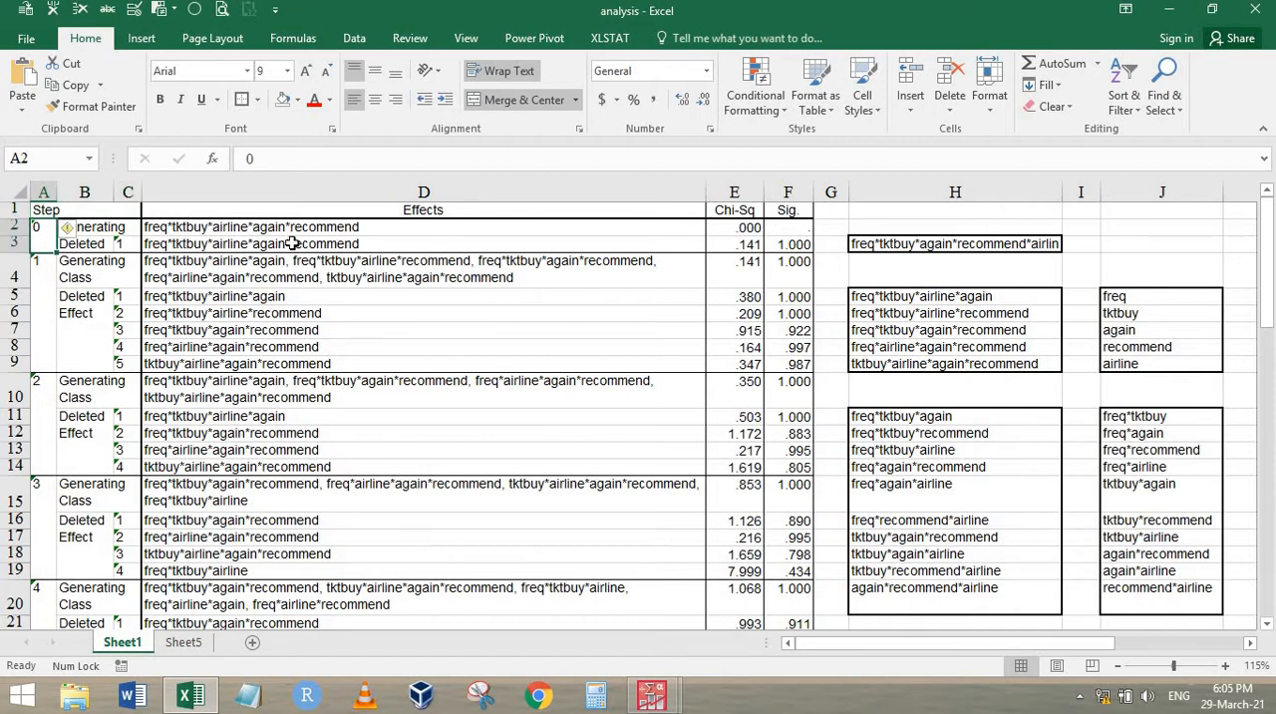
{"action": "left_click_drag", "start_coordinate": [294, 241], "coordinate": [788, 246]}
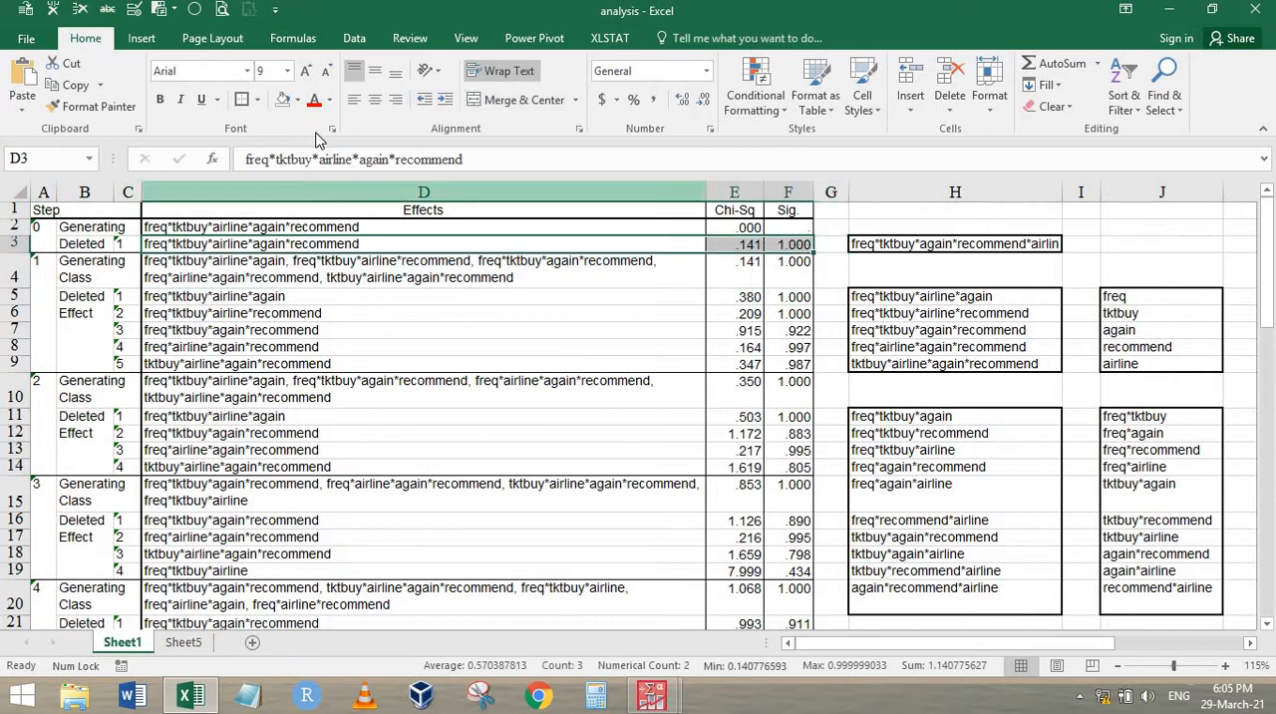
{"action": "left_click", "coordinate": [298, 103]}
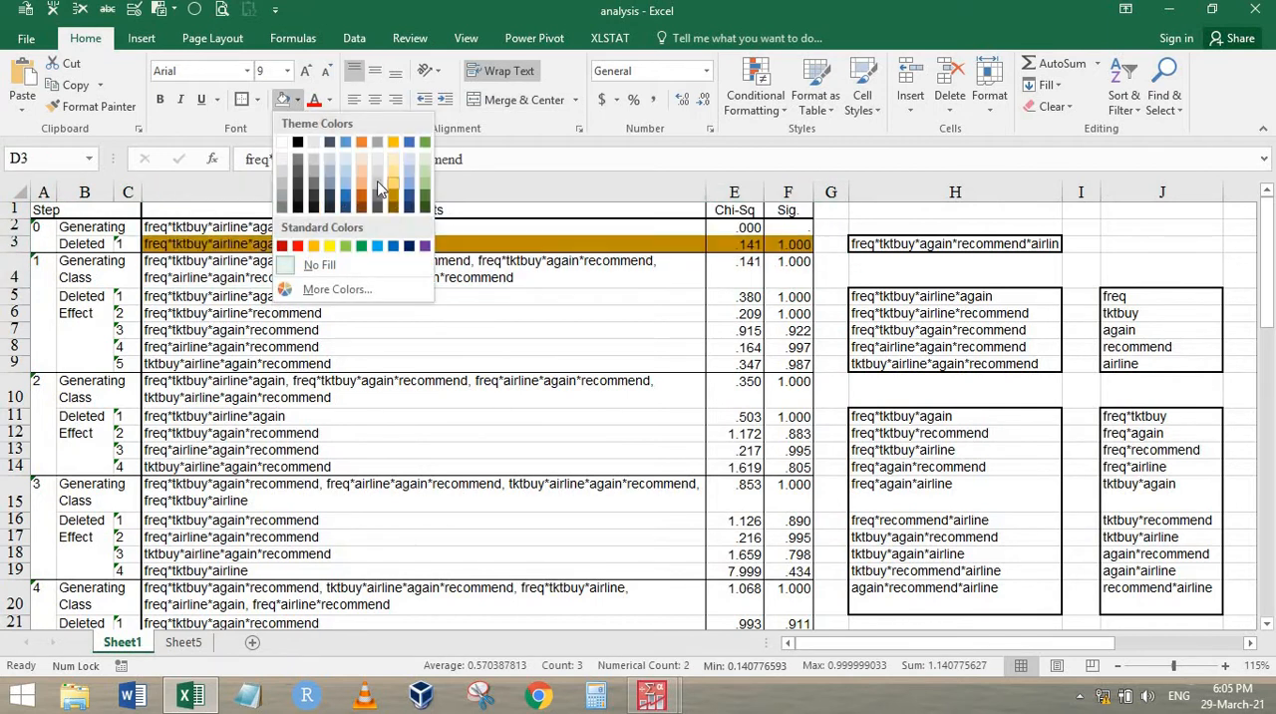
{"action": "left_click", "coordinate": [361, 176]}
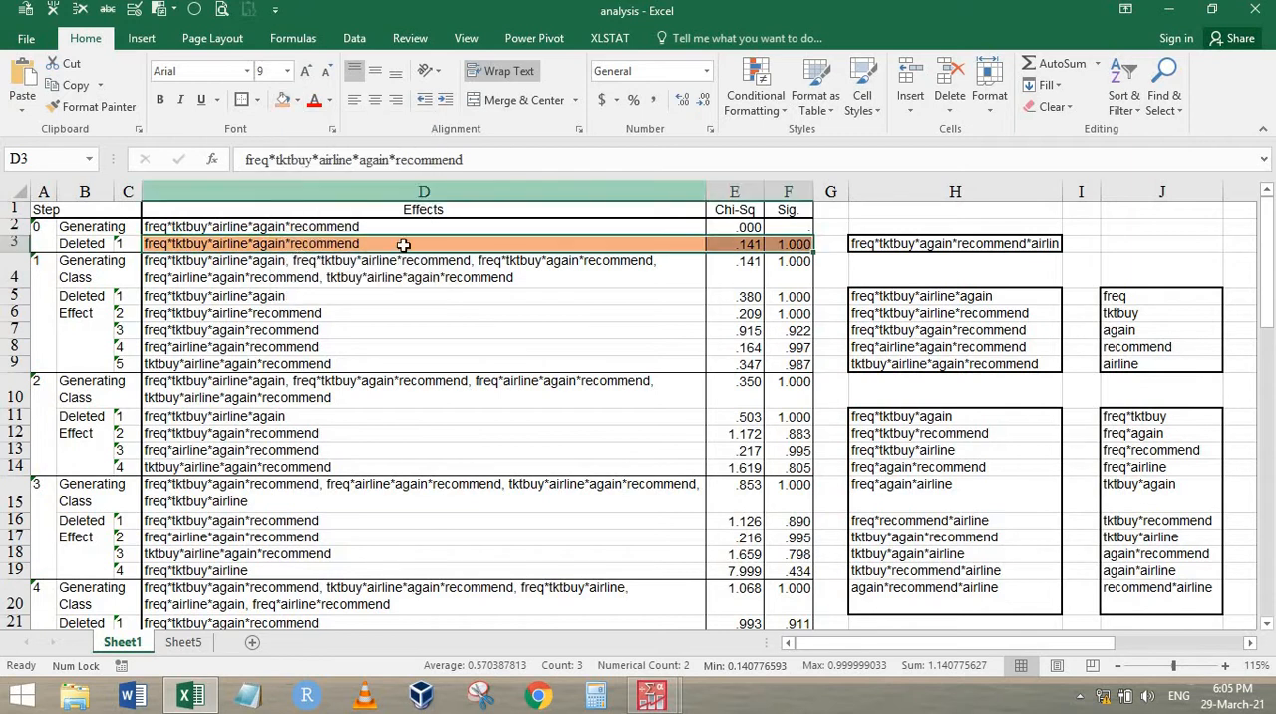
{"action": "left_click", "coordinate": [298, 101]}
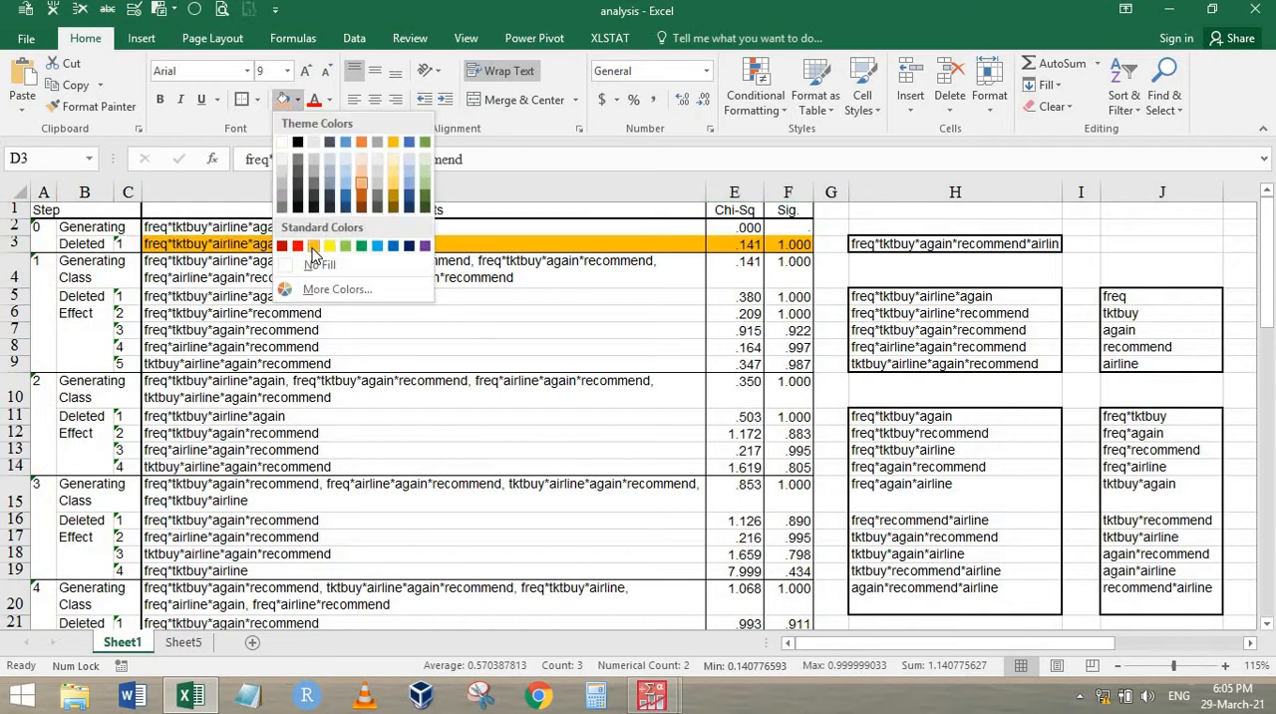
{"action": "left_click", "coordinate": [312, 247]}
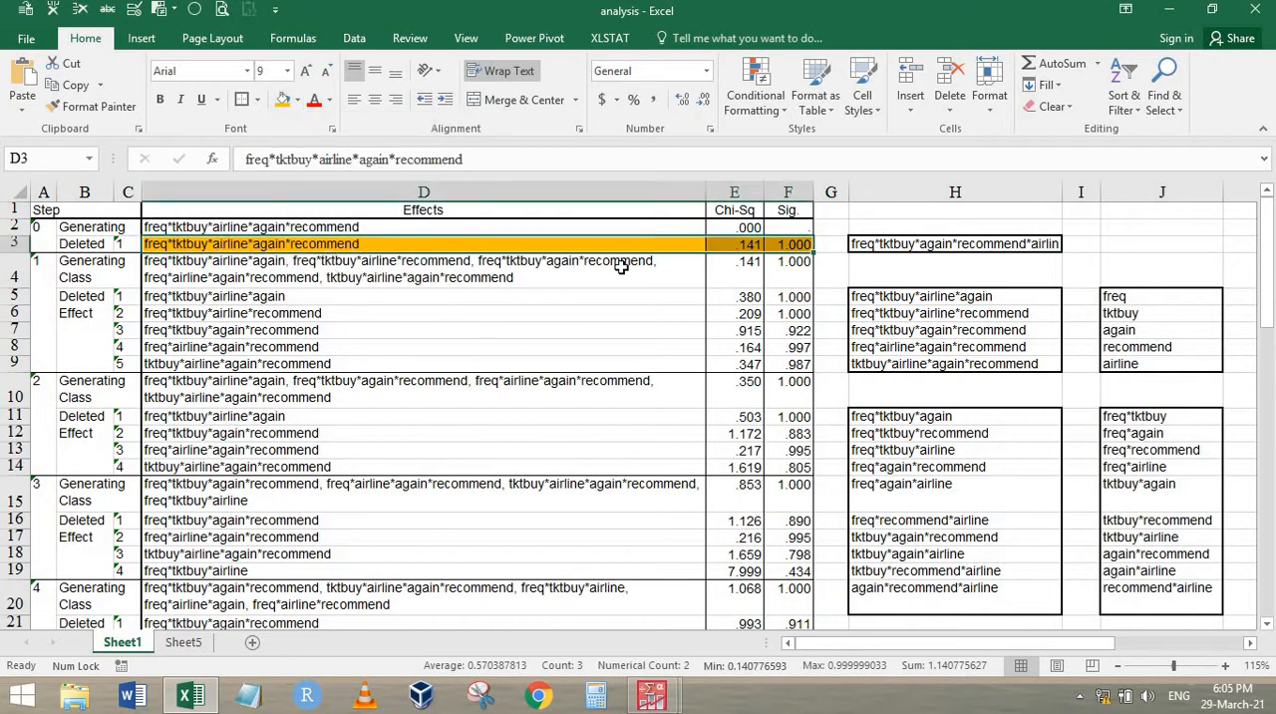
{"action": "left_click", "coordinate": [950, 245]}
{"action": "left_click", "coordinate": [283, 100]}
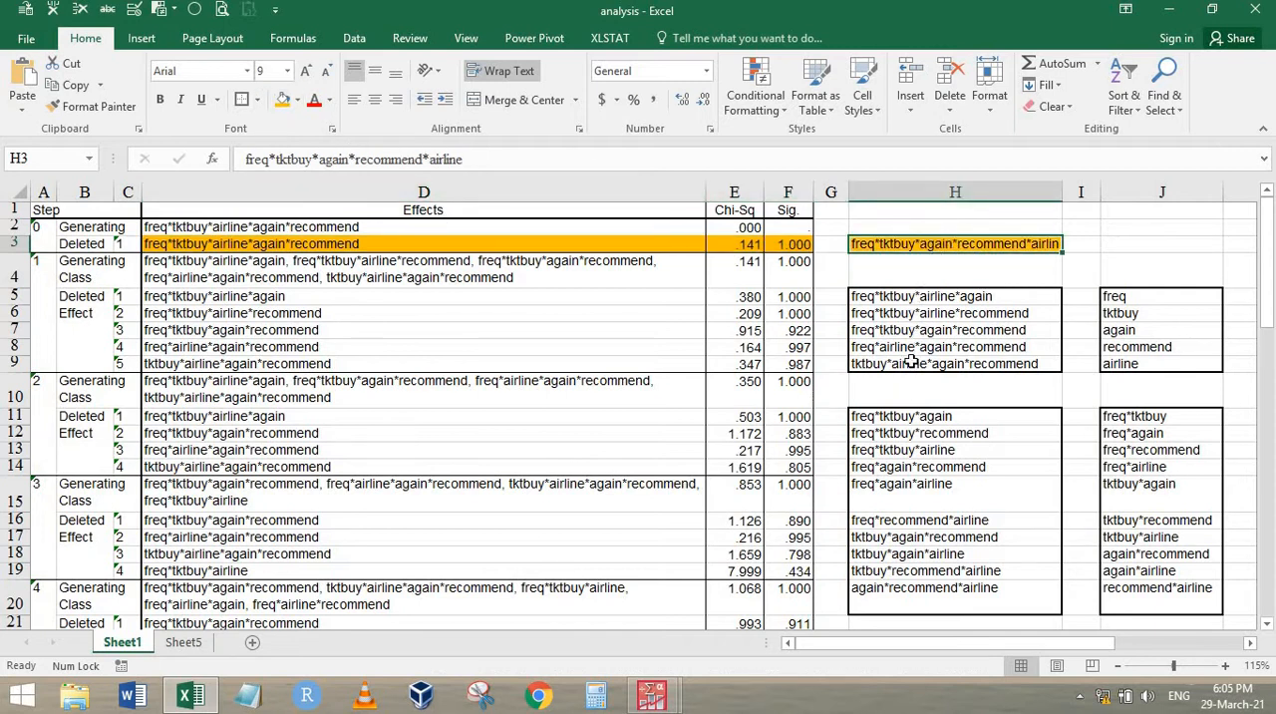
Fill the step 1 effect freq*tktbuy*airline*recommend in D6:F6 and its match in H6 with the same orange
{"action": "left_click", "coordinate": [918, 329]}
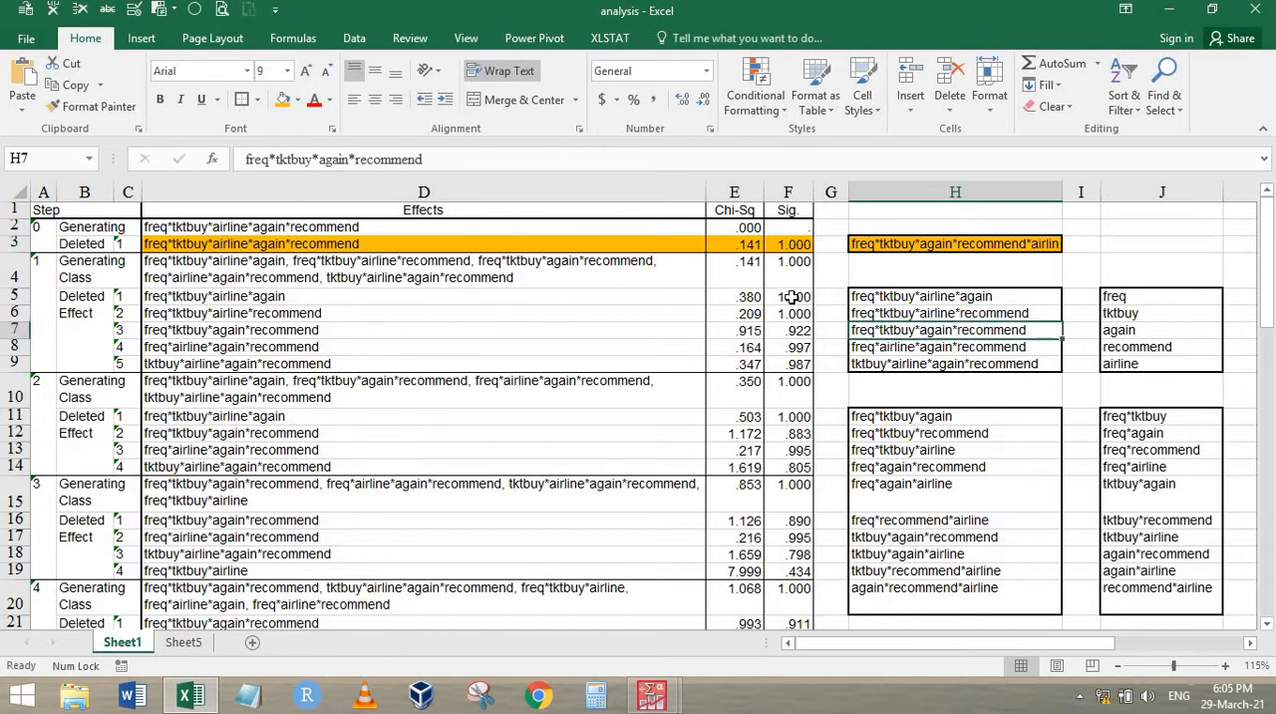
{"action": "left_click_drag", "start_coordinate": [795, 297], "coordinate": [798, 314]}
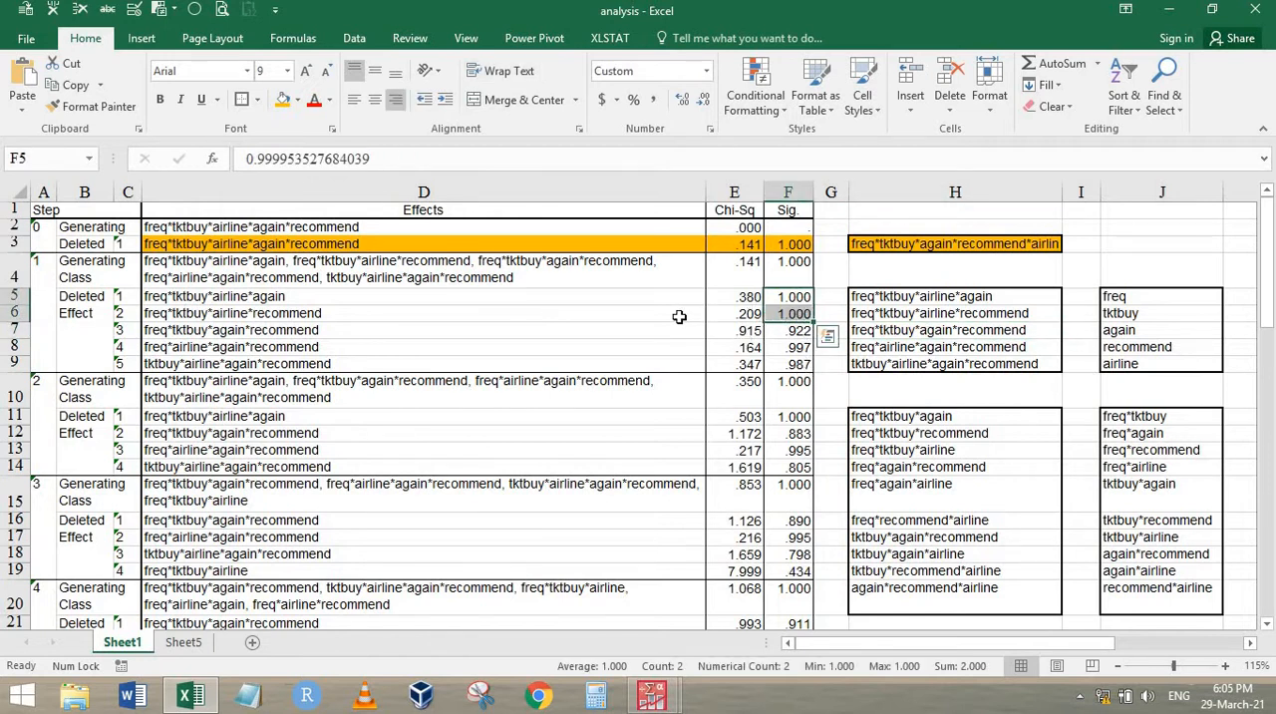
{"action": "left_click_drag", "start_coordinate": [680, 317], "coordinate": [798, 315]}
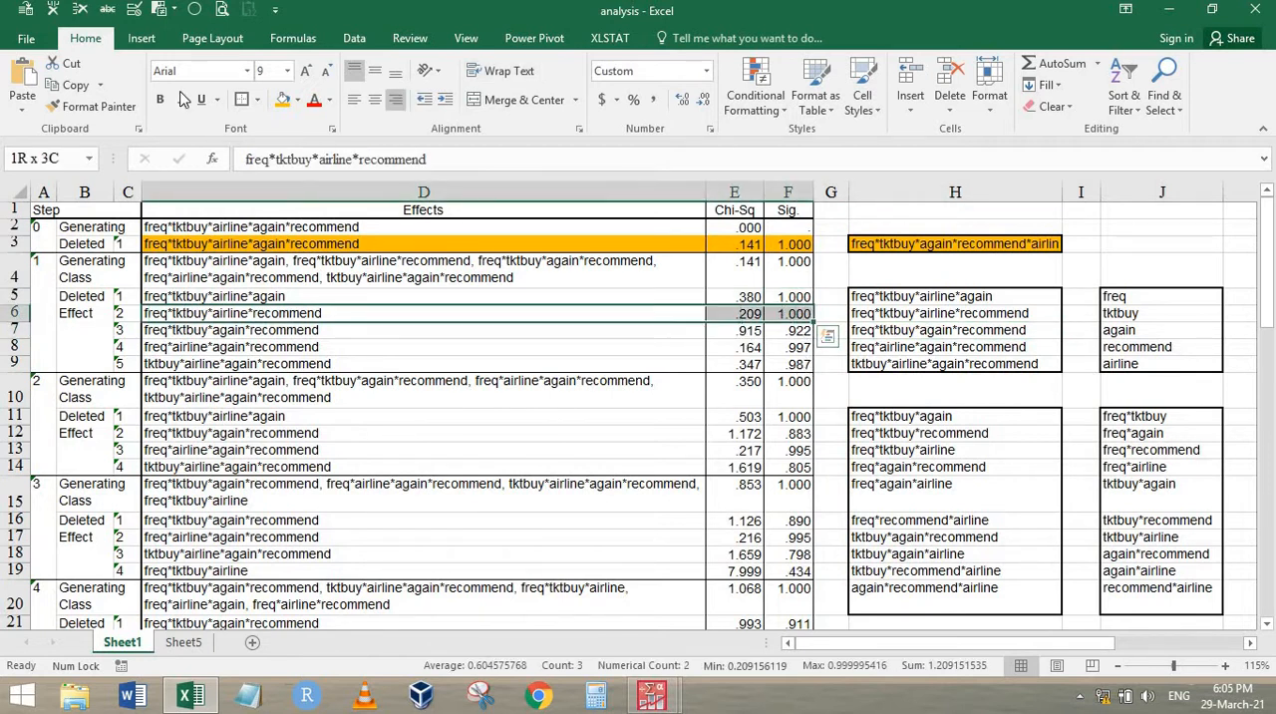
{"action": "left_click", "coordinate": [282, 101]}
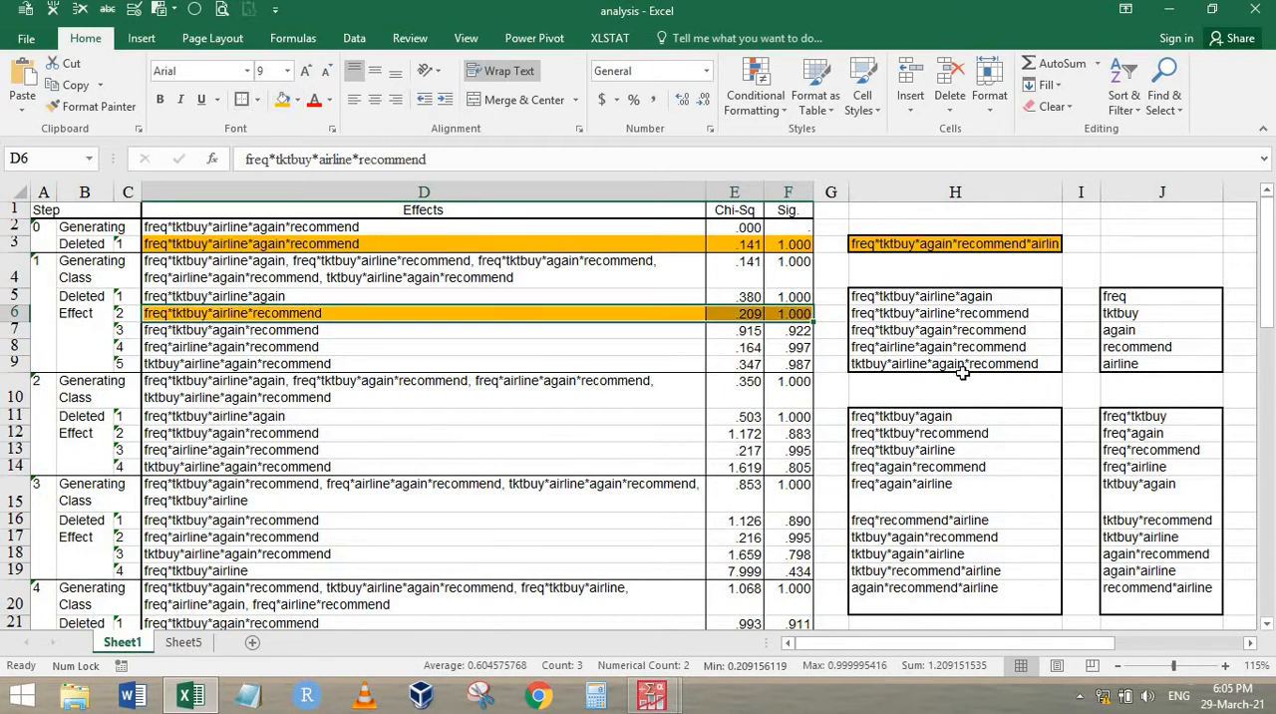
{"action": "left_click", "coordinate": [910, 313]}
{"action": "left_click", "coordinate": [282, 101]}
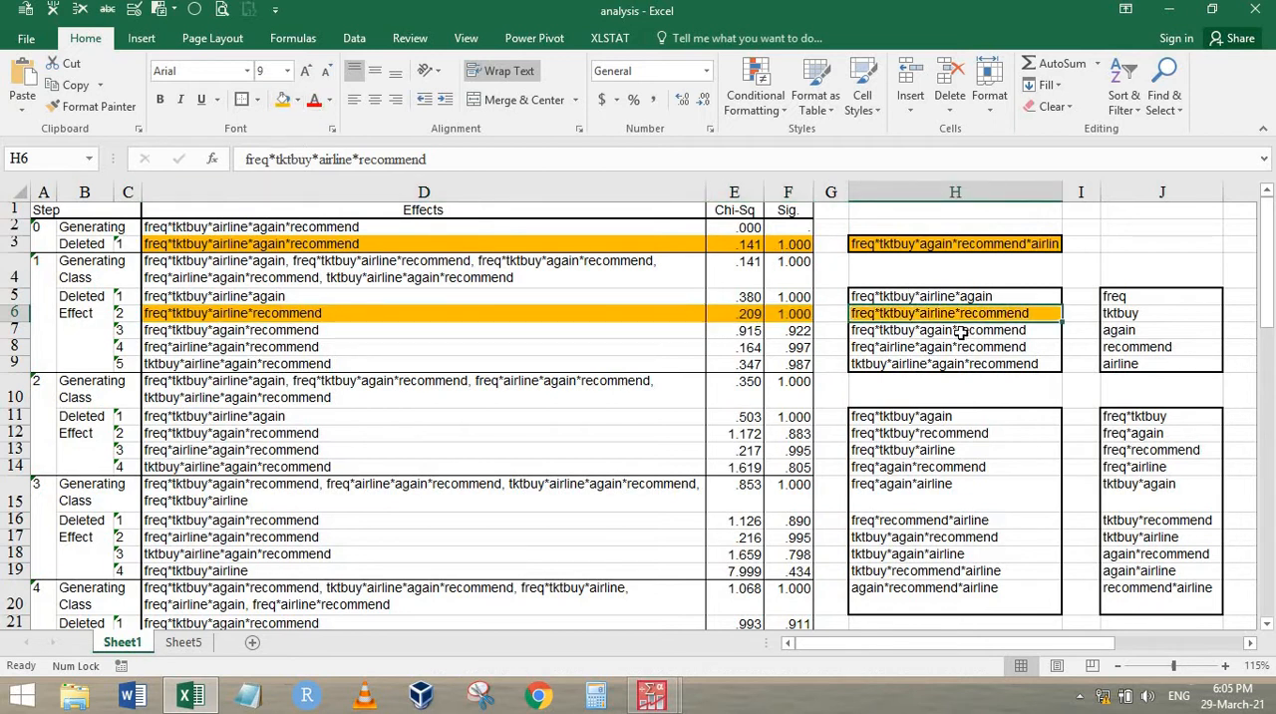
Number the highlighted effects by elimination step, entering 0 in I3 and 1 in I6
{"action": "key", "text": "Right"}
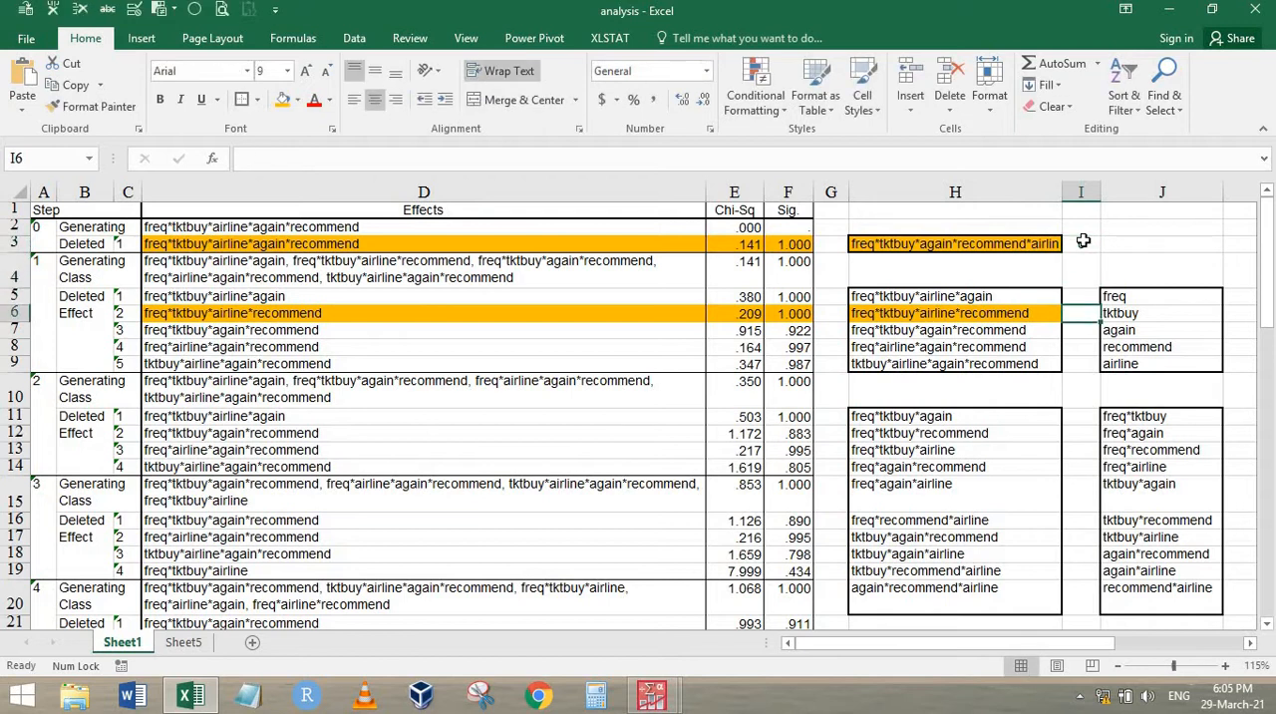
{"action": "type", "text": "1"}
{"action": "key", "text": "Return"}
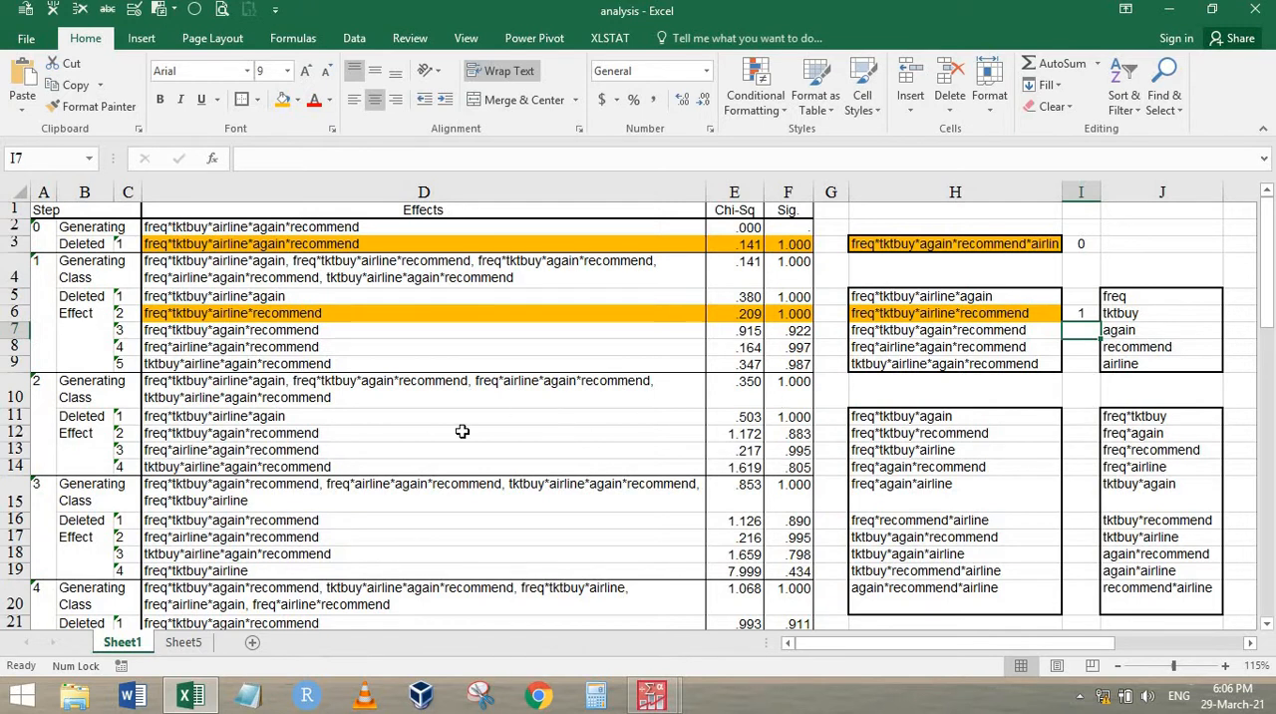
Fill the step 2 effect freq*tktbuy*airline*again in D11:F11 and its match in H5 with the same orange
{"action": "left_click", "coordinate": [924, 299]}
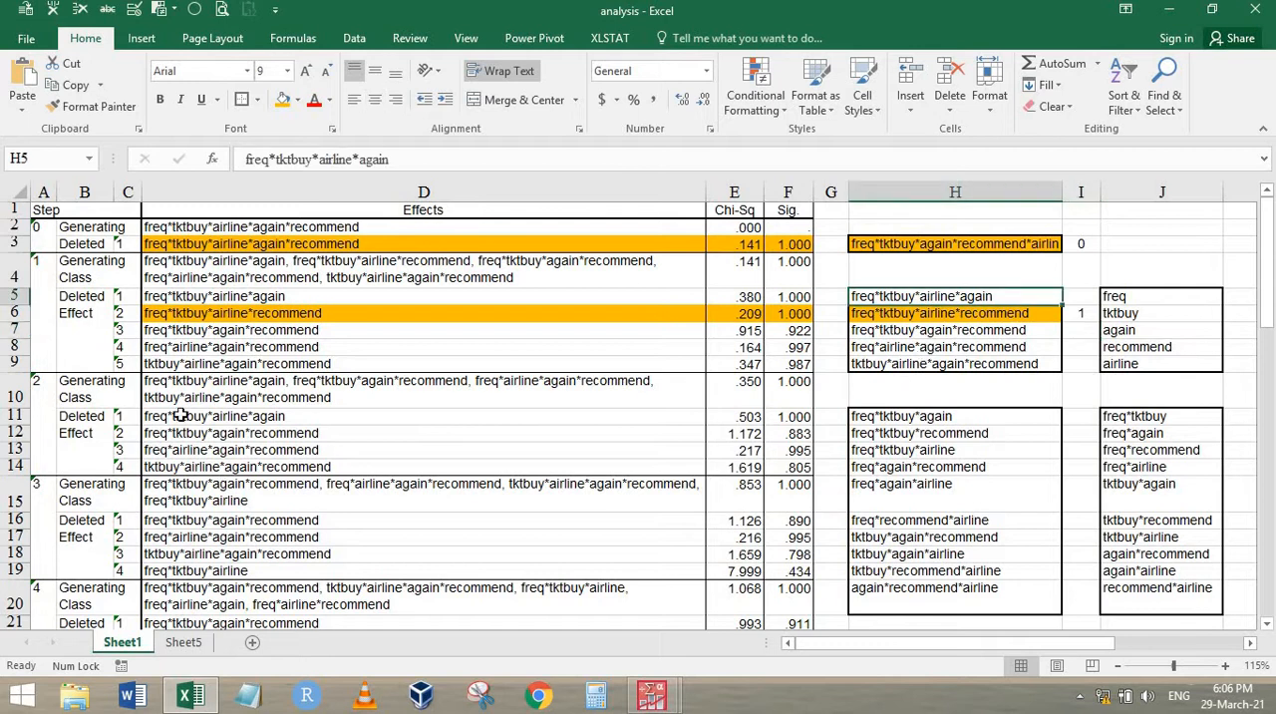
{"action": "left_click_drag", "start_coordinate": [121, 416], "coordinate": [446, 446]}
{"action": "left_click", "coordinate": [454, 435]}
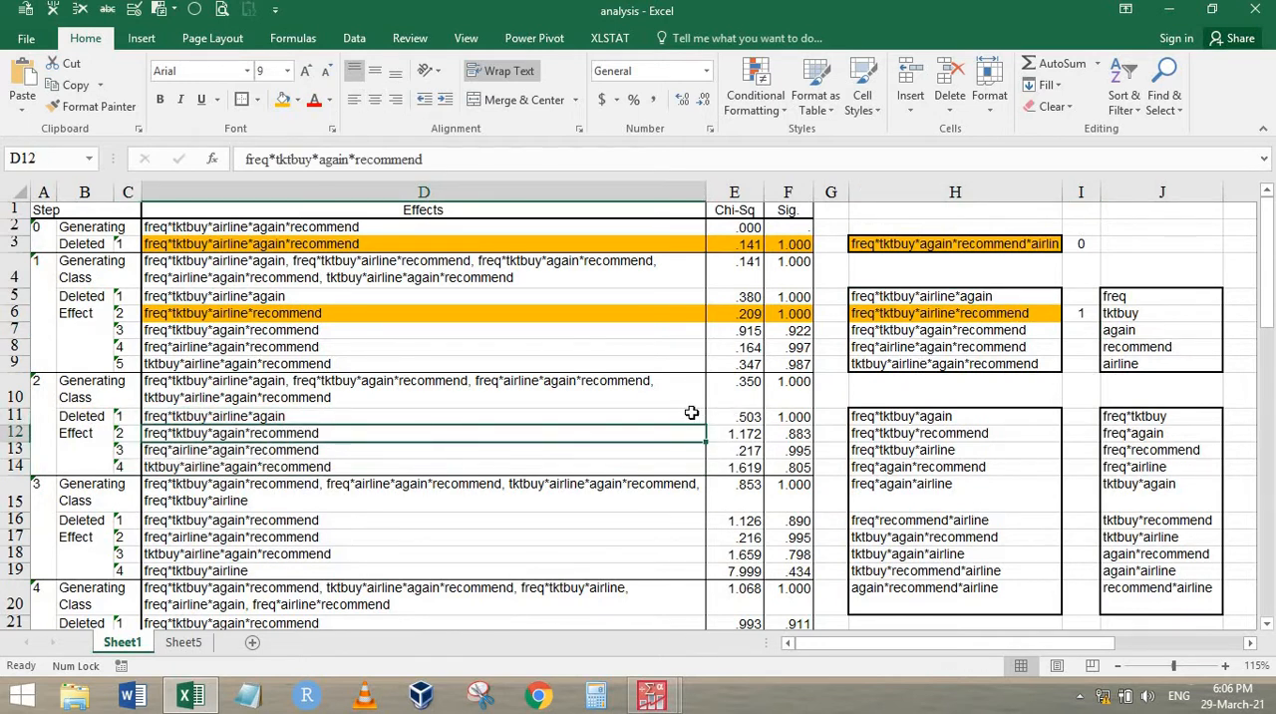
{"action": "left_click_drag", "start_coordinate": [698, 417], "coordinate": [788, 419]}
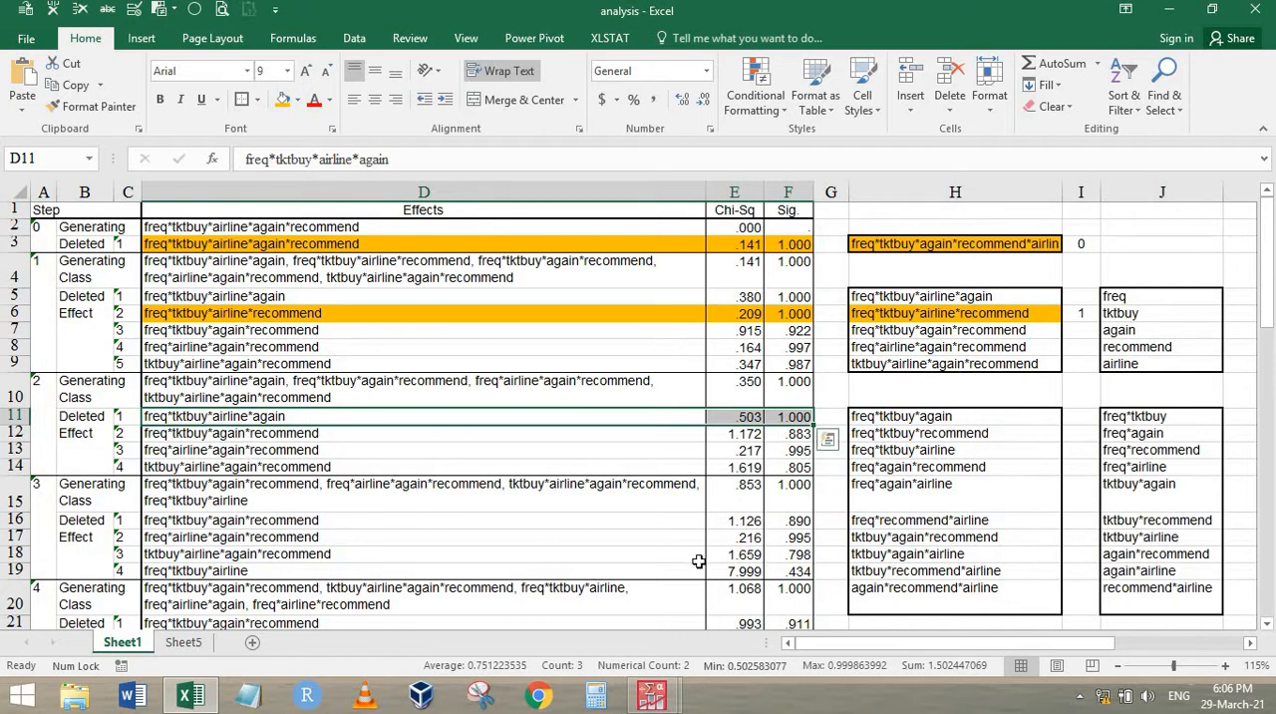
{"action": "left_click", "coordinate": [283, 99]}
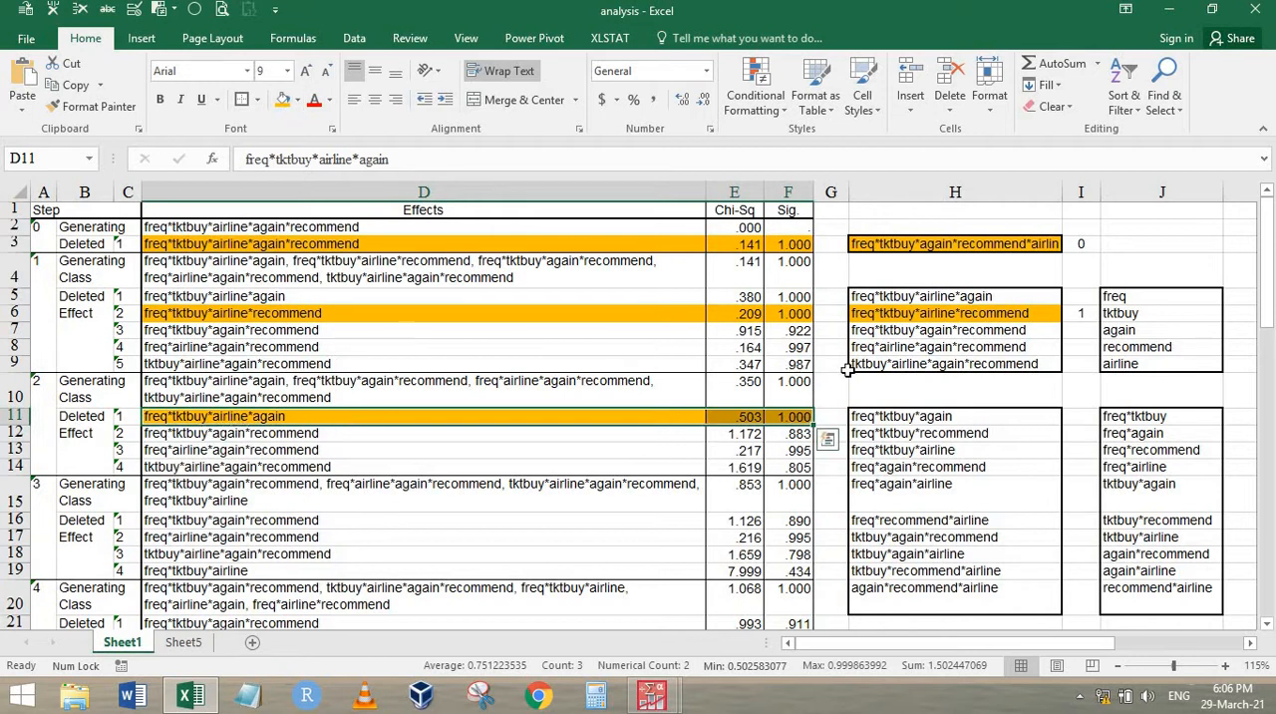
{"action": "left_click", "coordinate": [1037, 297]}
{"action": "left_click", "coordinate": [283, 99]}
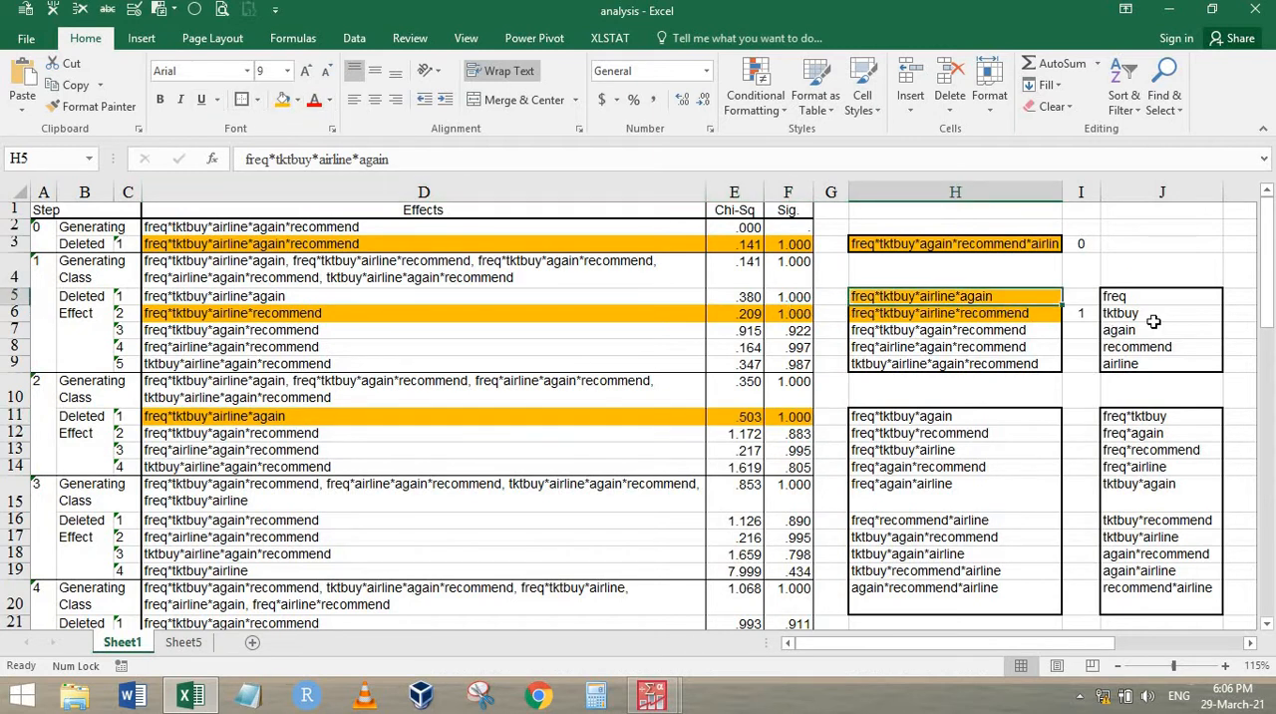
Enter elimination step 2 in I5 beside the highlighted freq*tktbuy*airline*again effect
{"action": "left_click", "coordinate": [1081, 296]}
{"action": "type", "text": "2"}
{"action": "key", "text": "Return"}
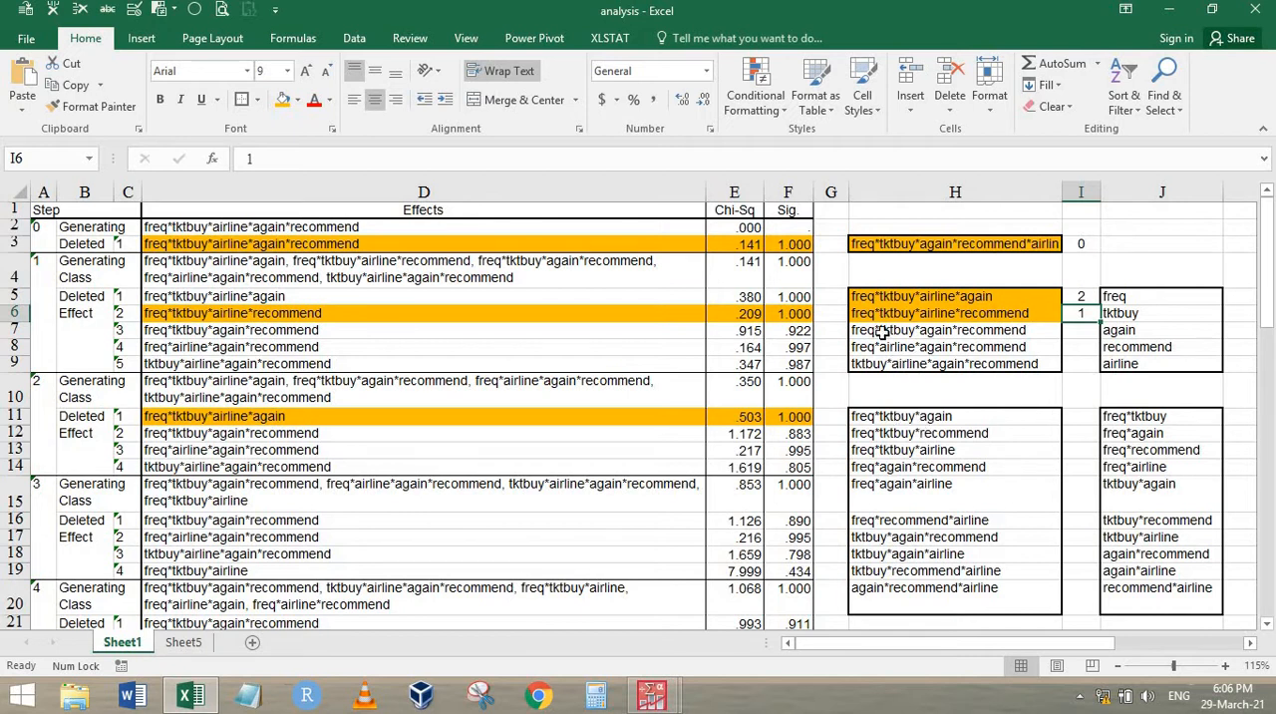
Compare the unhighlighted four-way effects in H7:H9 with those in H5:H6, and make freq*tktbuy*airline in H13 bold
{"action": "left_click_drag", "start_coordinate": [882, 334], "coordinate": [895, 365]}
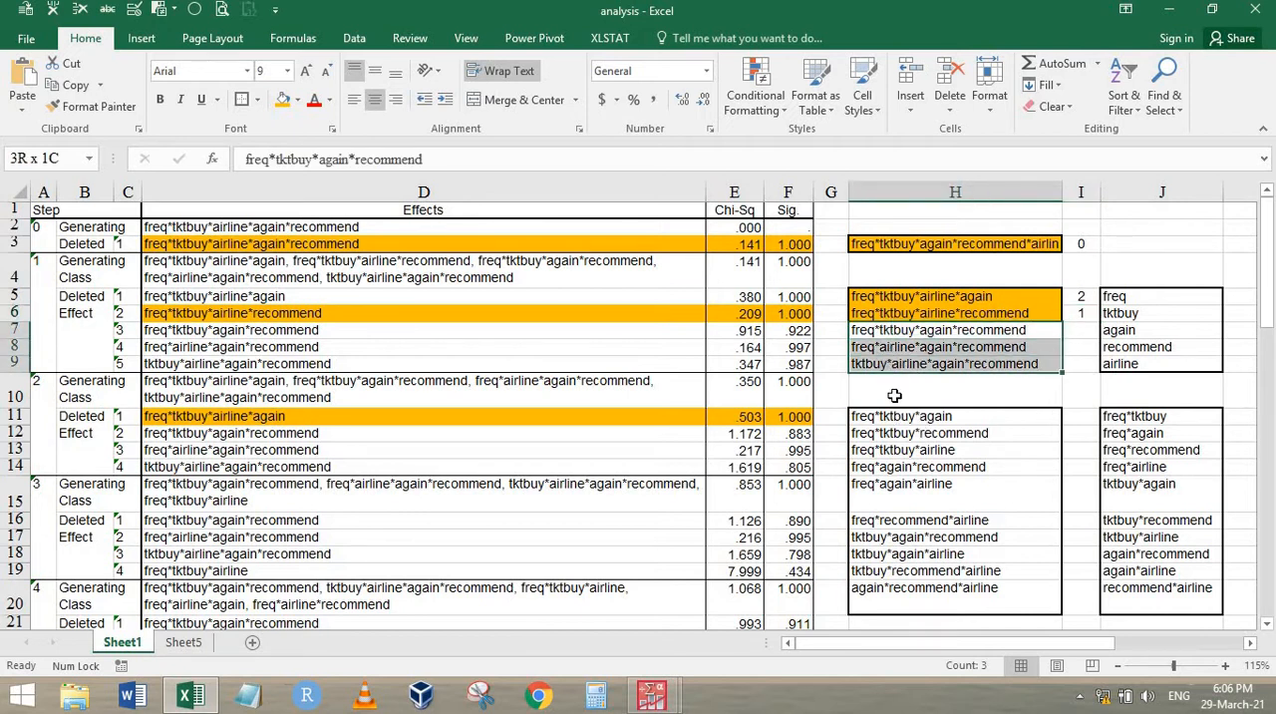
{"action": "left_click", "coordinate": [938, 351]}
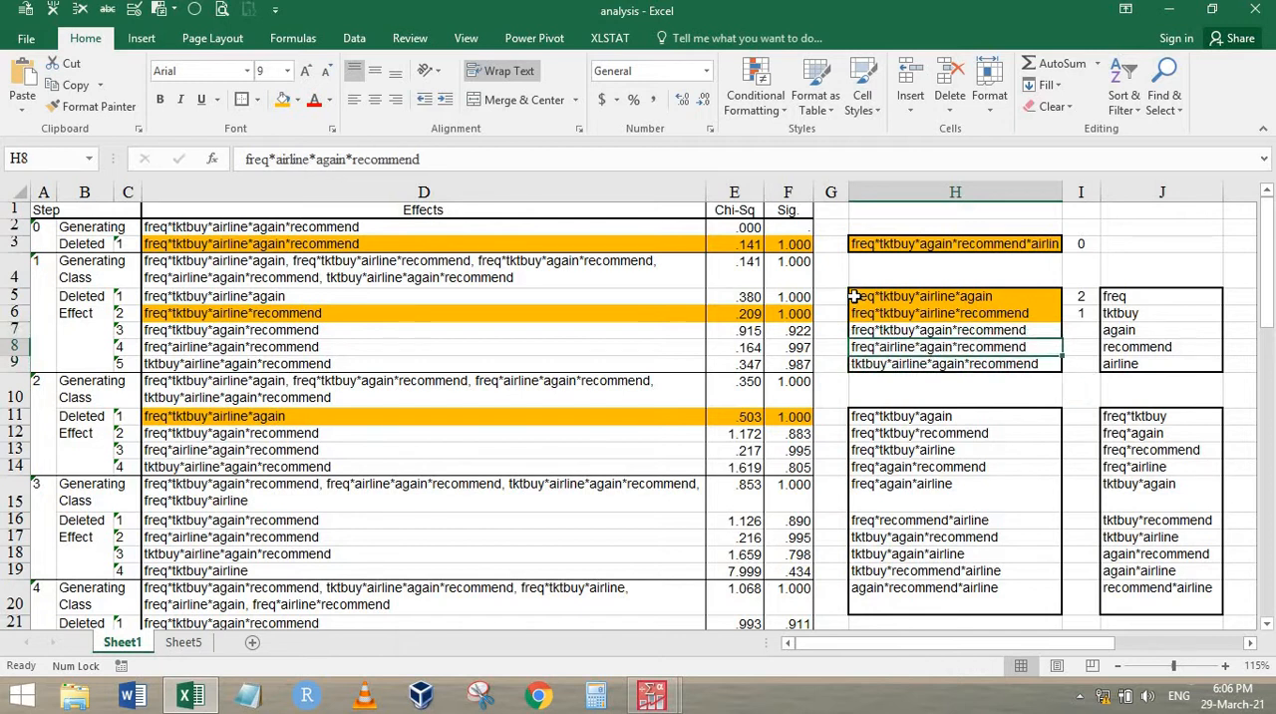
{"action": "left_click", "coordinate": [876, 298]}
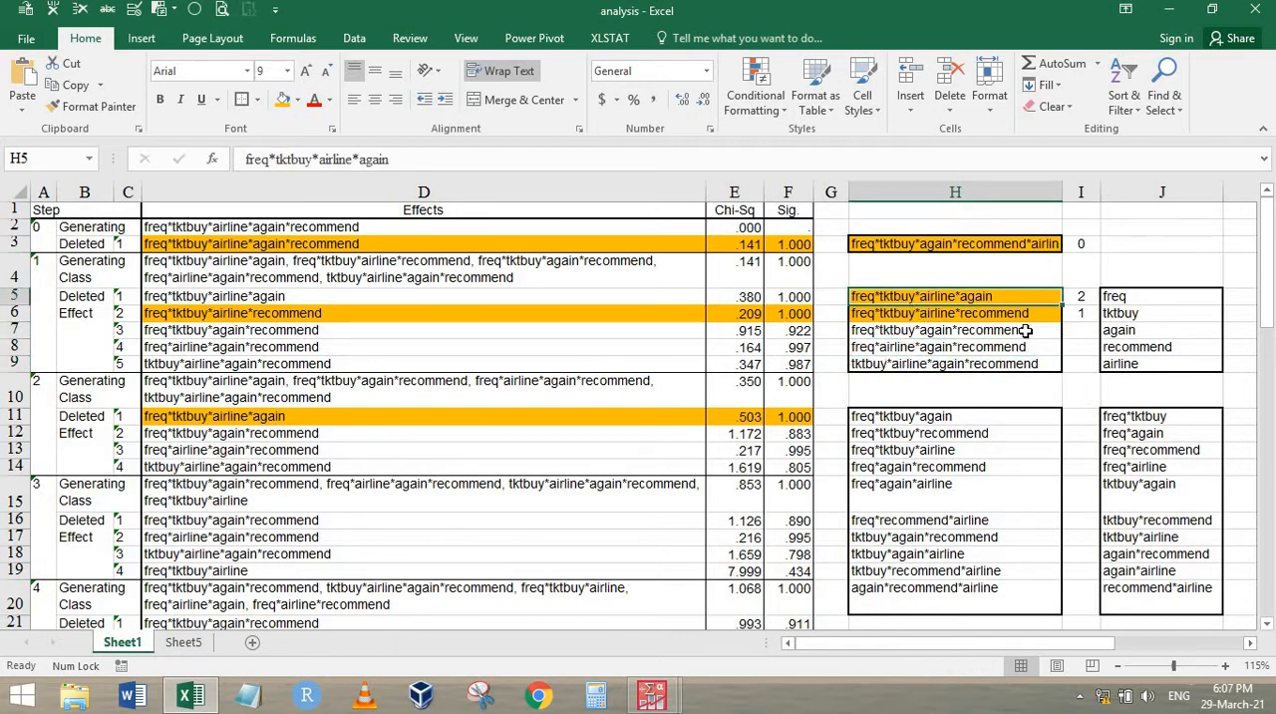
{"action": "left_click", "coordinate": [878, 312]}
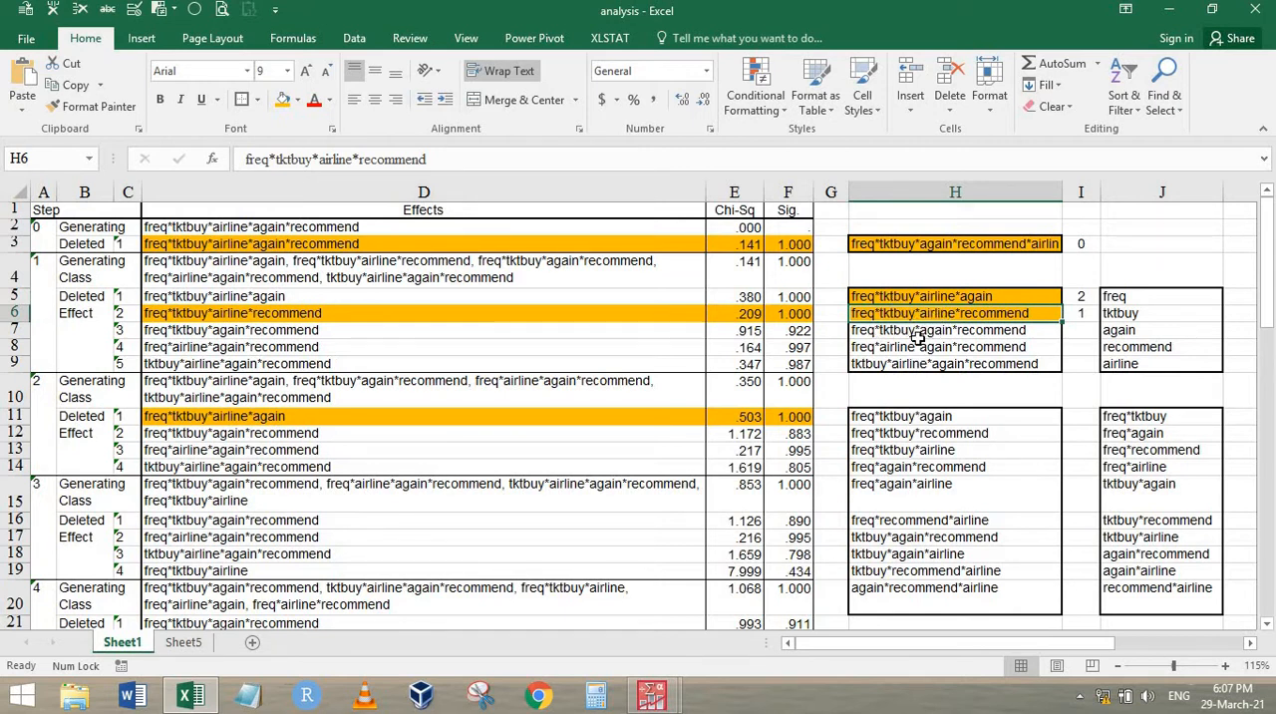
{"action": "left_click_drag", "start_coordinate": [926, 332], "coordinate": [926, 364]}
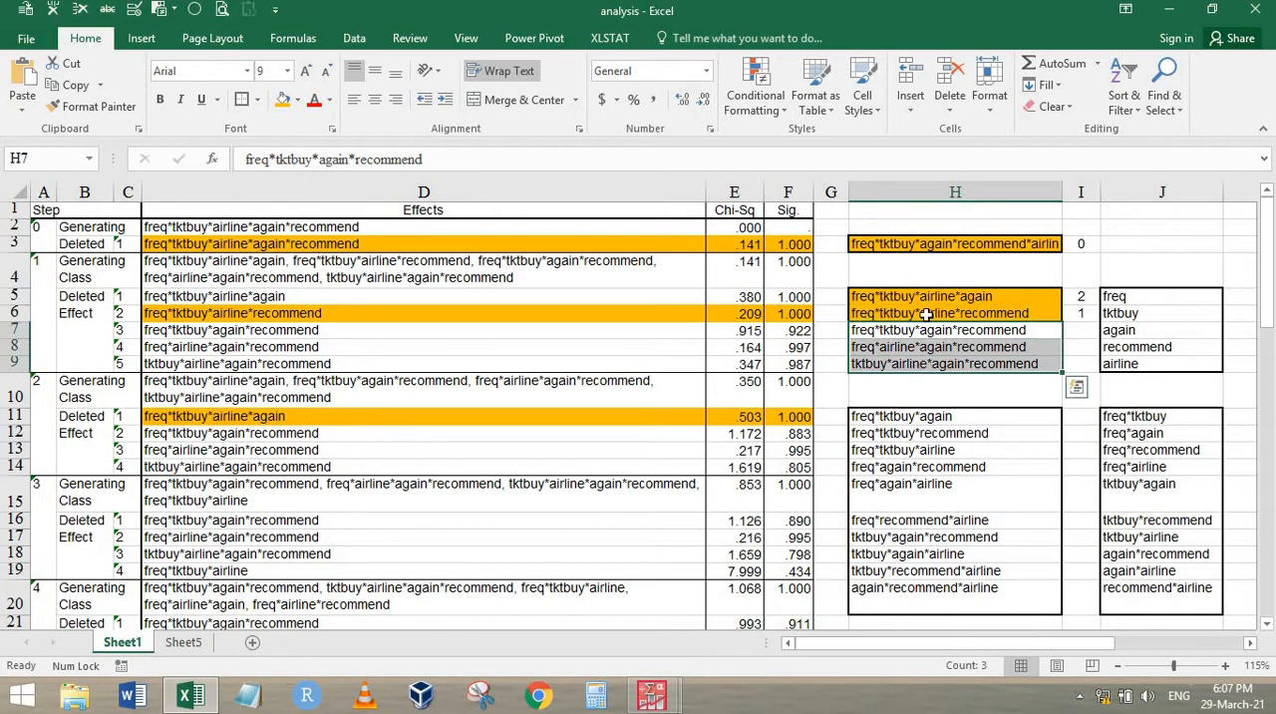
{"action": "left_click", "coordinate": [955, 450]}
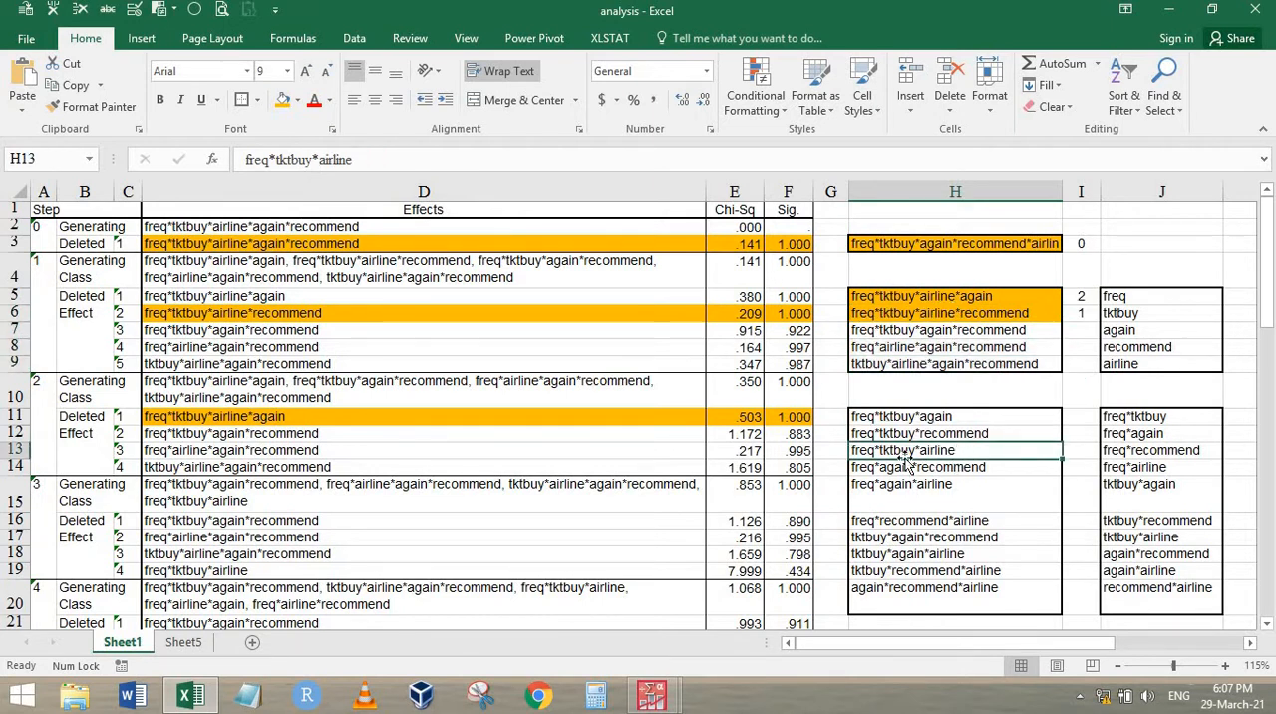
{"action": "key", "text": "ctrl+b"}
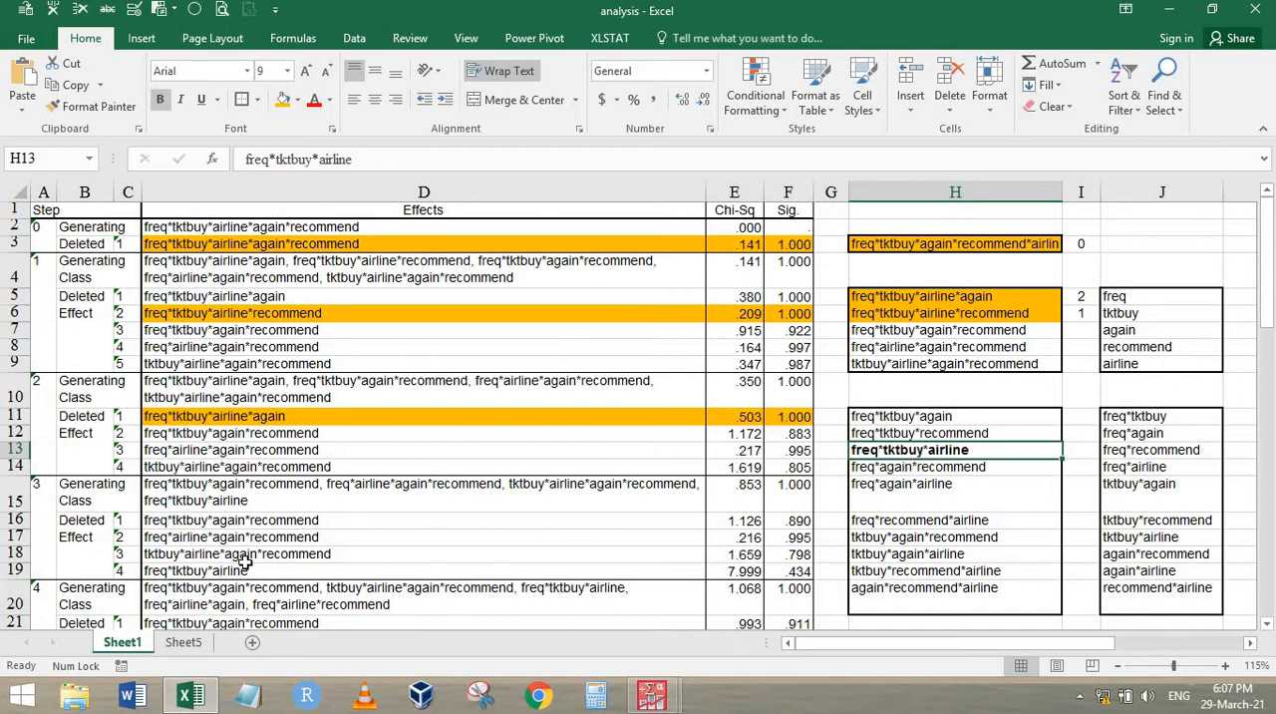
Compare freq*tktbuy*airline in D19 and H13 with the four-way effects in H5:H9, and examine the step 3 deleted effects in D16:F19
{"action": "left_click", "coordinate": [496, 575]}
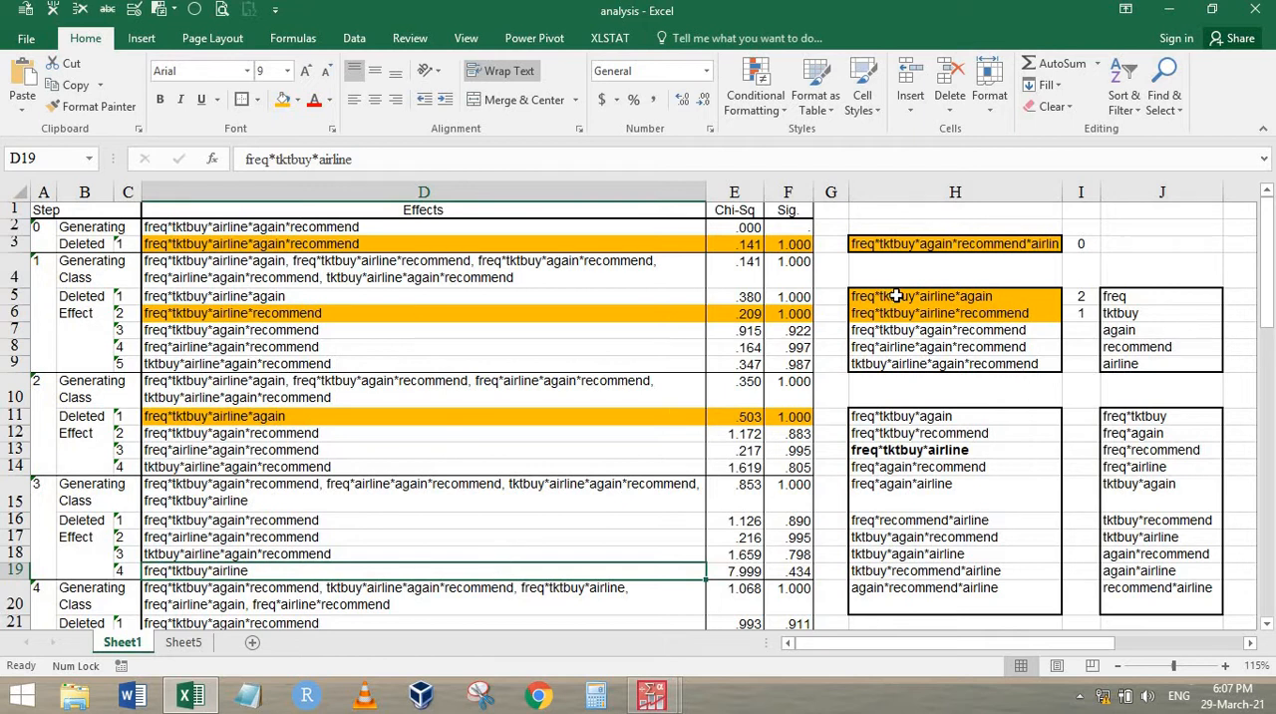
{"action": "left_click_drag", "start_coordinate": [897, 296], "coordinate": [914, 315]}
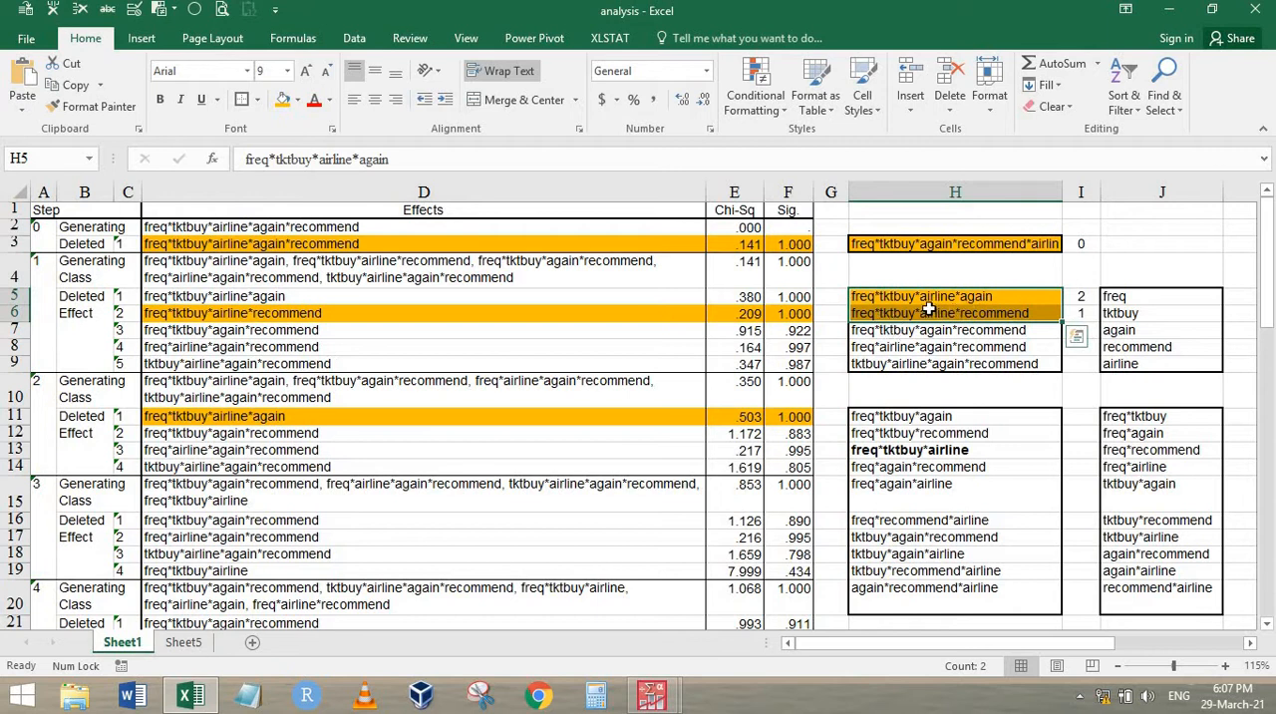
{"action": "mouse_move", "coordinate": [928, 312]}
{"action": "left_mouse_down"}
{"action": "mouse_move", "coordinate": [917, 296]}
{"action": "mouse_move", "coordinate": [906, 315]}
{"action": "left_mouse_up"}
{"action": "left_click", "coordinate": [883, 296]}
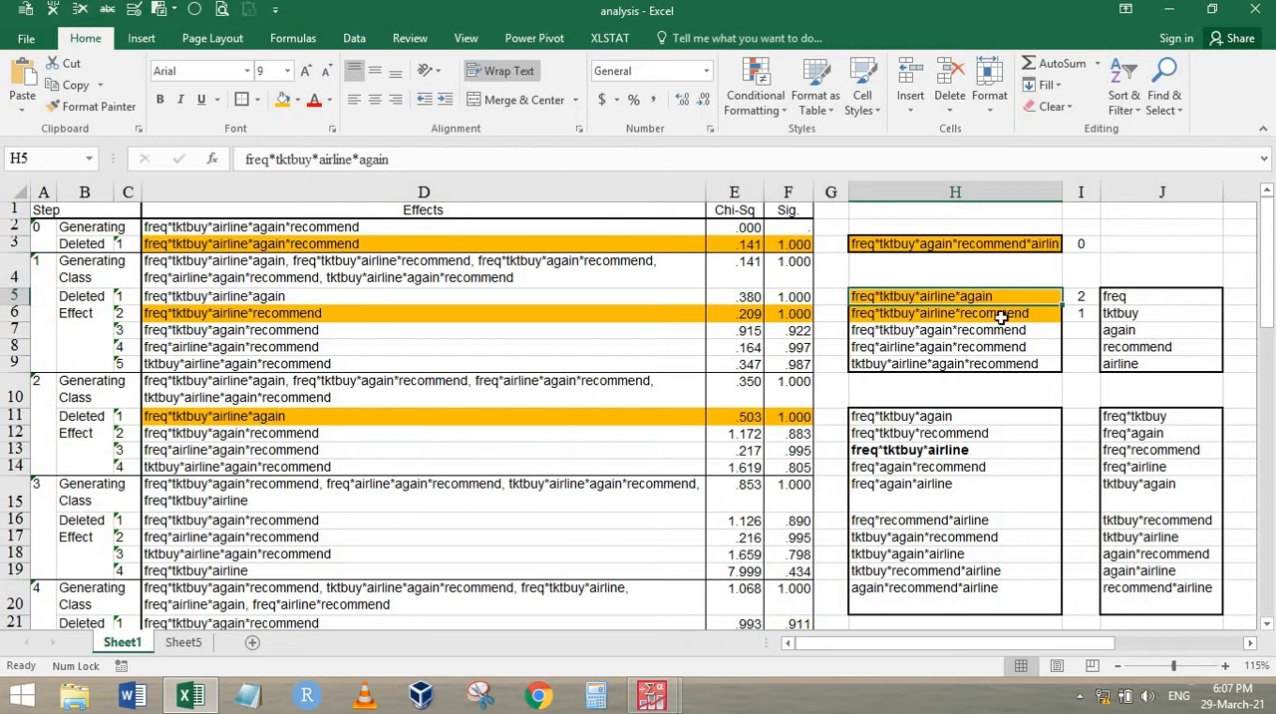
{"action": "left_click", "coordinate": [324, 465]}
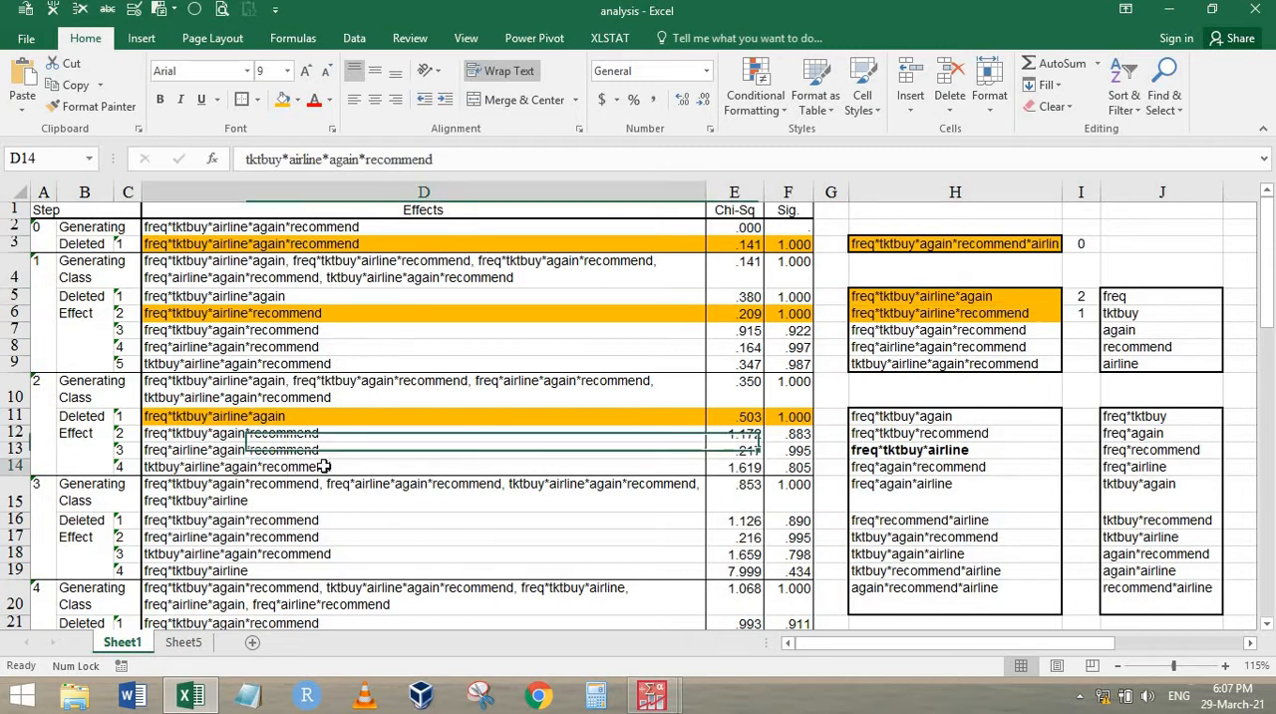
{"action": "left_click", "coordinate": [248, 571]}
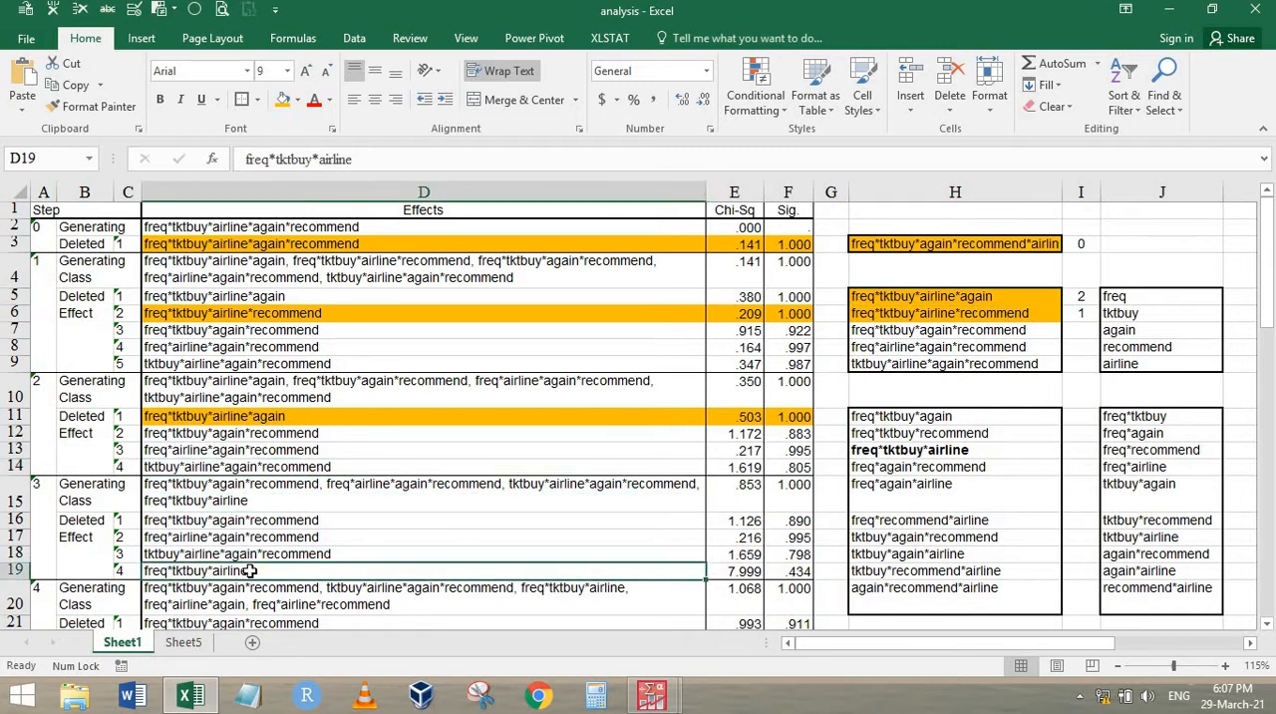
{"action": "left_click_drag", "start_coordinate": [870, 327], "coordinate": [877, 363]}
{"action": "left_click", "coordinate": [883, 447]}
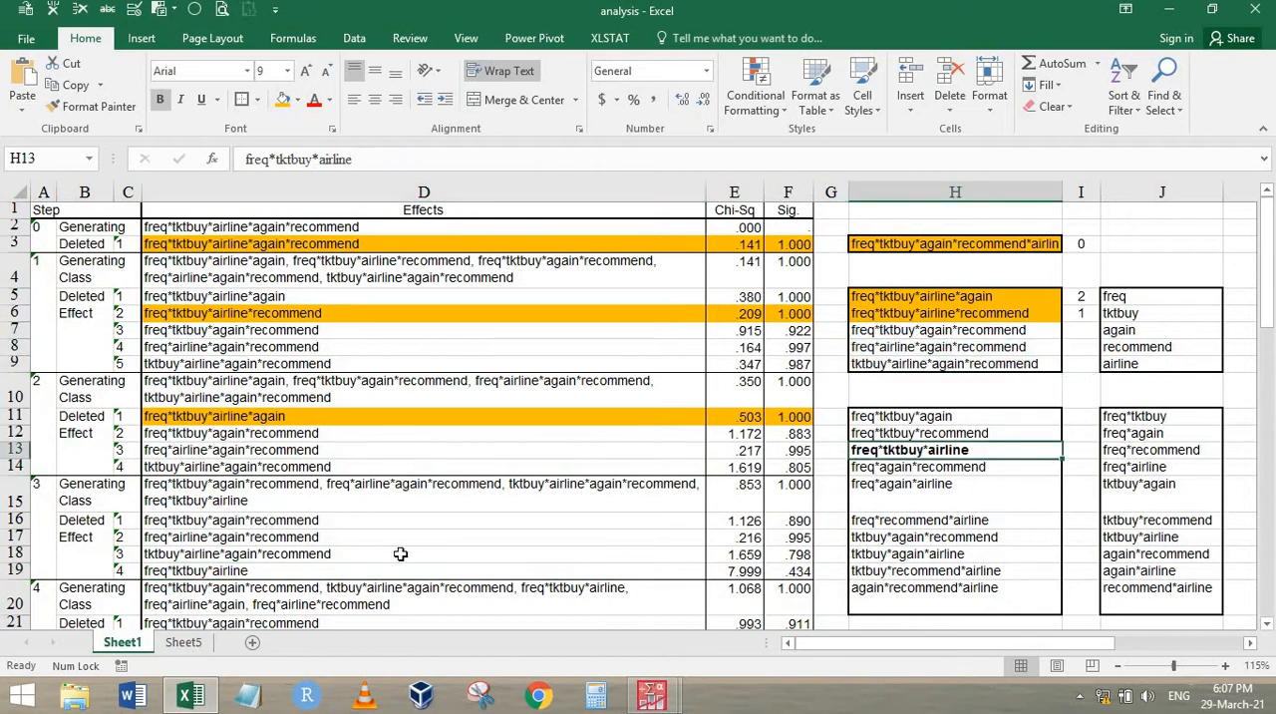
{"action": "left_click_drag", "start_coordinate": [399, 520], "coordinate": [801, 563]}
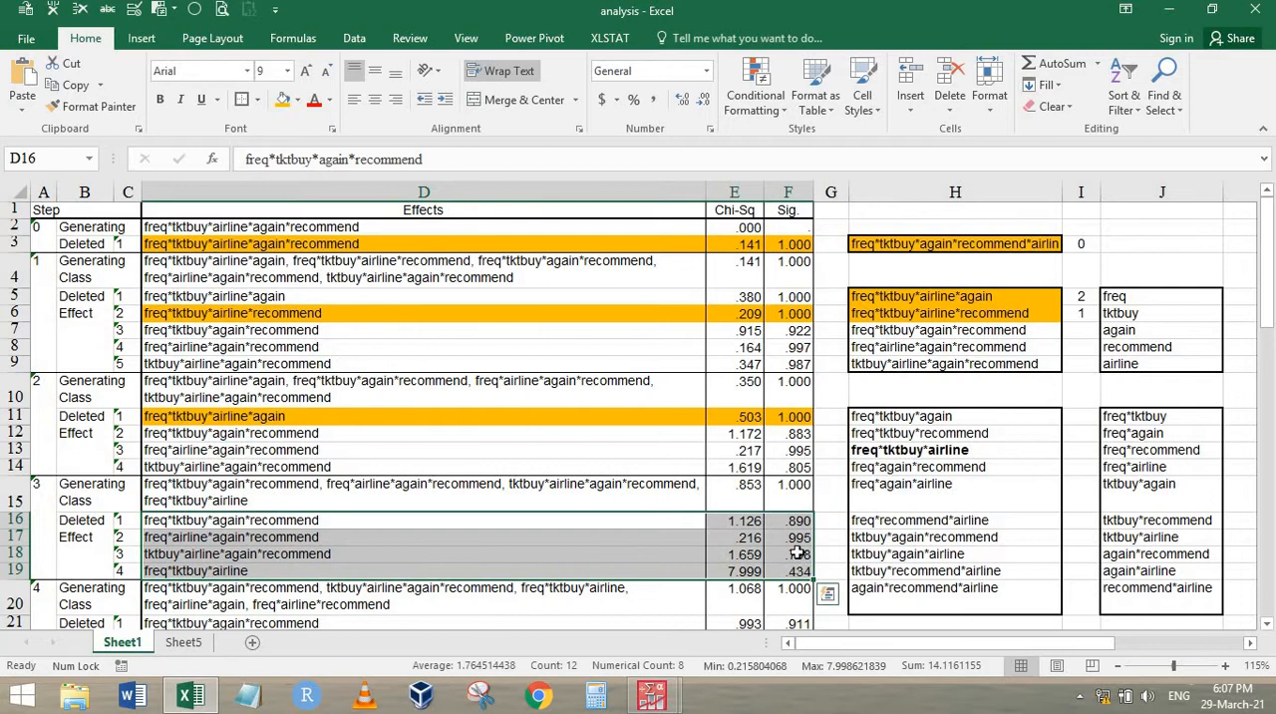
Fill the step 3 effect freq*airline*again*recommend in D17:F17 and its match in H8 with the same orange
{"action": "left_click_drag", "start_coordinate": [643, 536], "coordinate": [786, 535]}
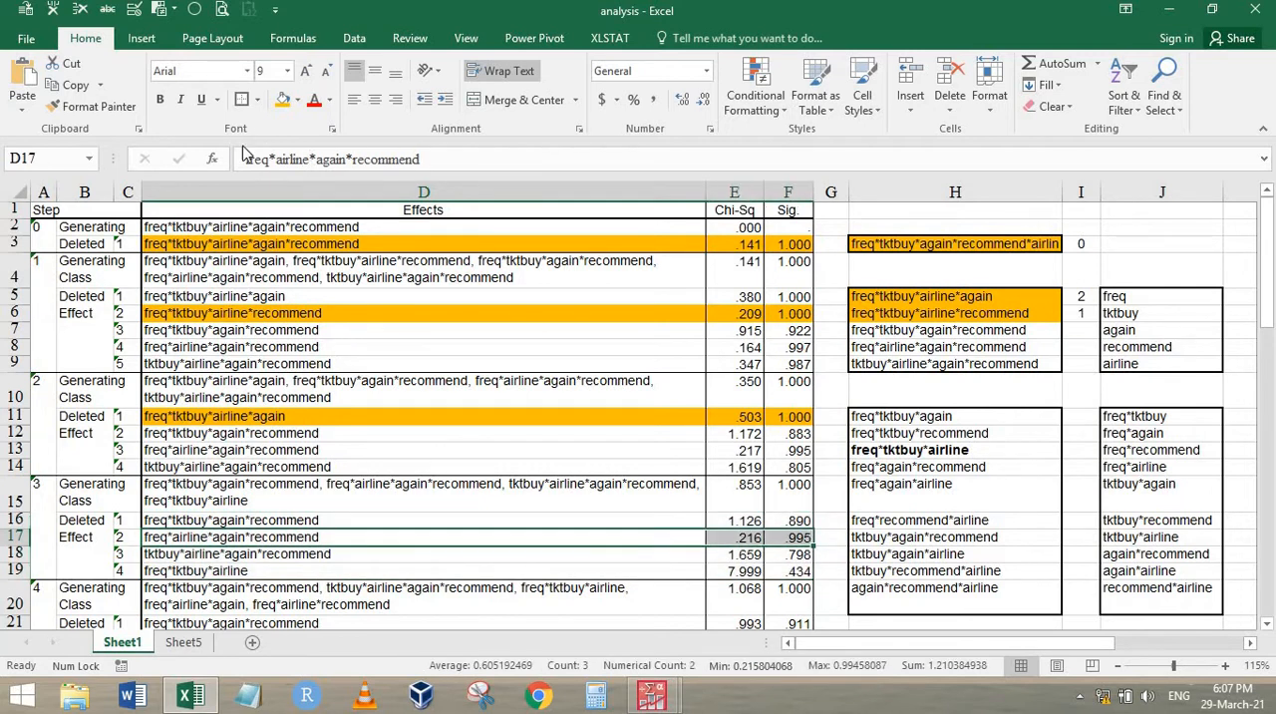
{"action": "left_click", "coordinate": [284, 99]}
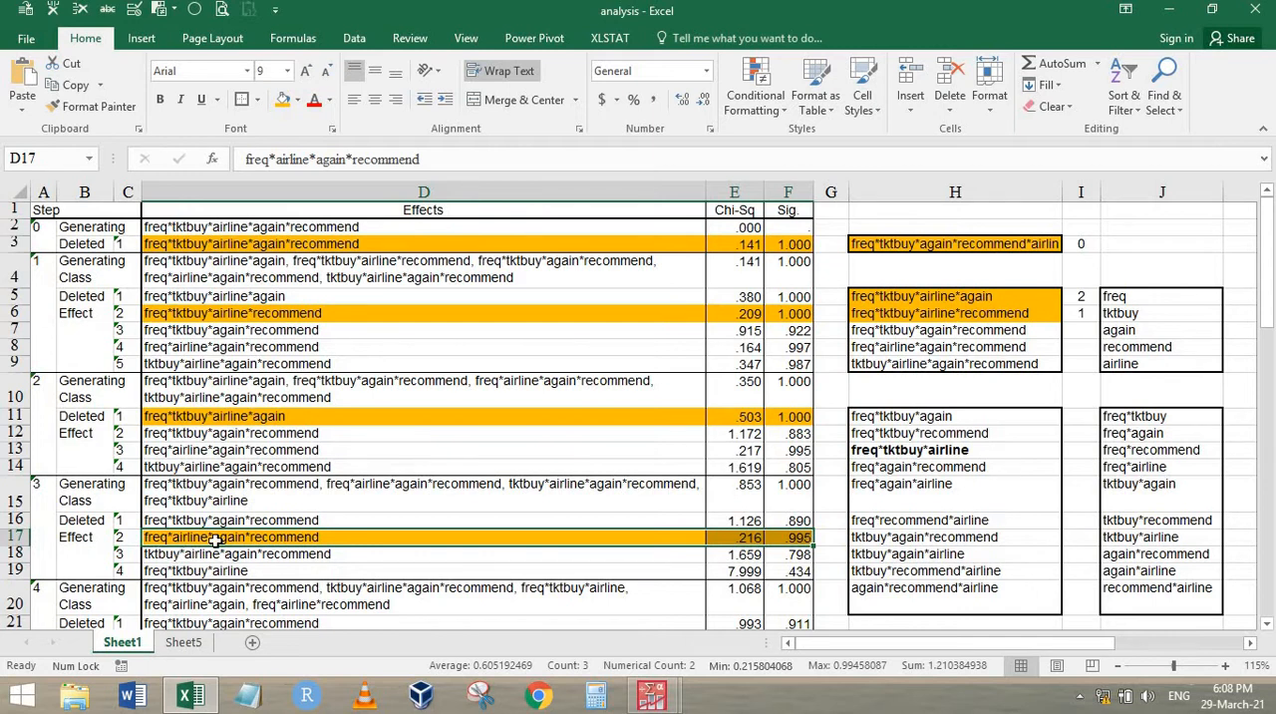
{"action": "left_click", "coordinate": [930, 345]}
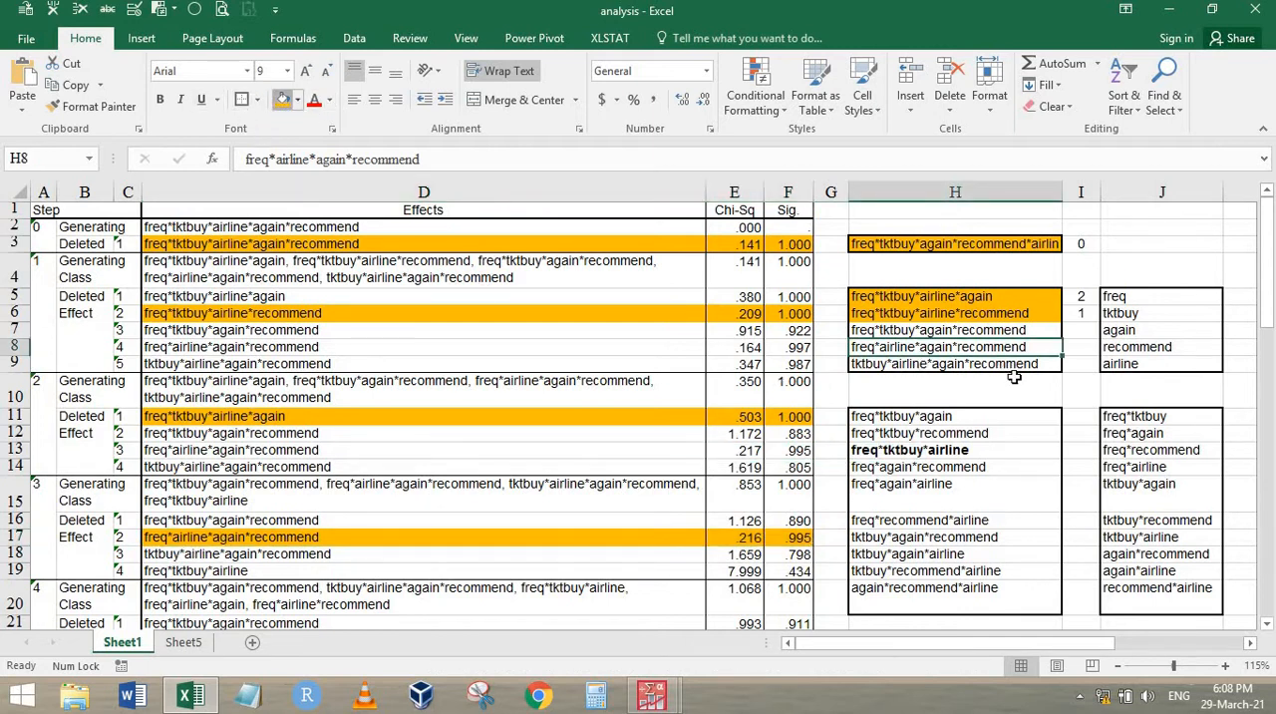
{"action": "left_click", "coordinate": [283, 100]}
Enter elimination step 3 in I8 beside the highlighted freq*airline*again*recommend effect
{"action": "left_click", "coordinate": [1087, 349]}
{"action": "type", "text": "3"}
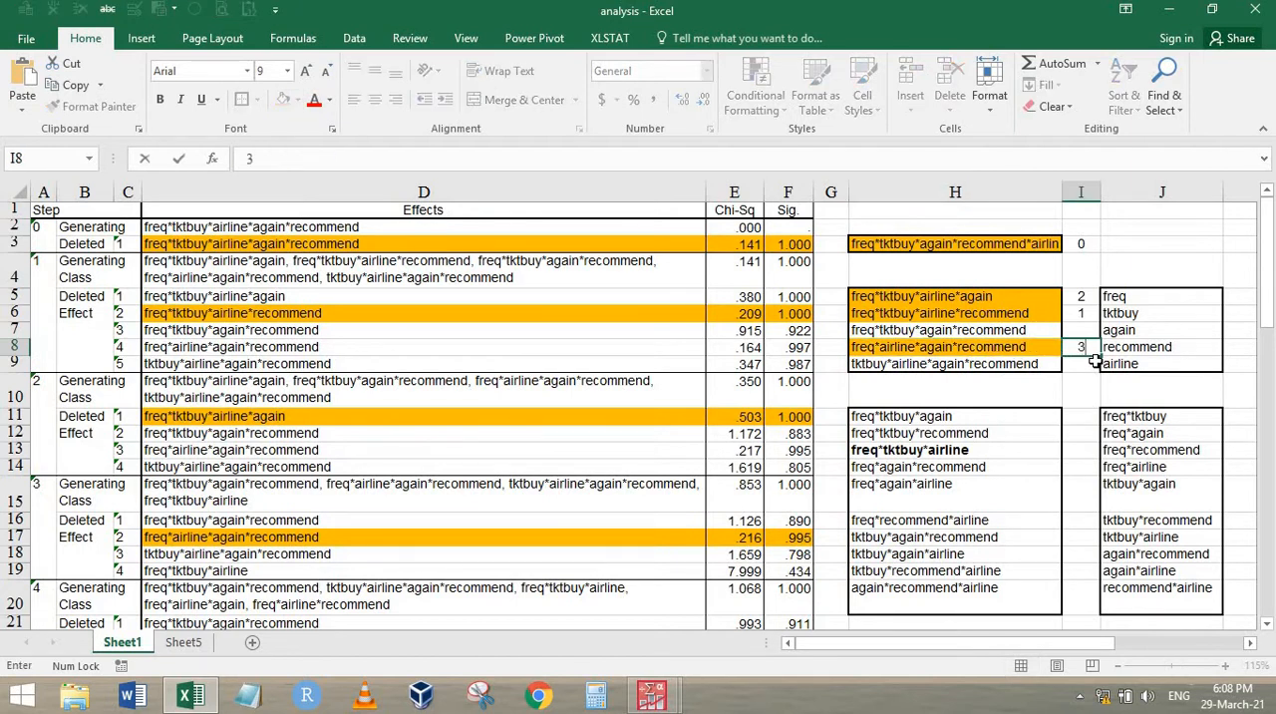
{"action": "key", "text": "Return"}
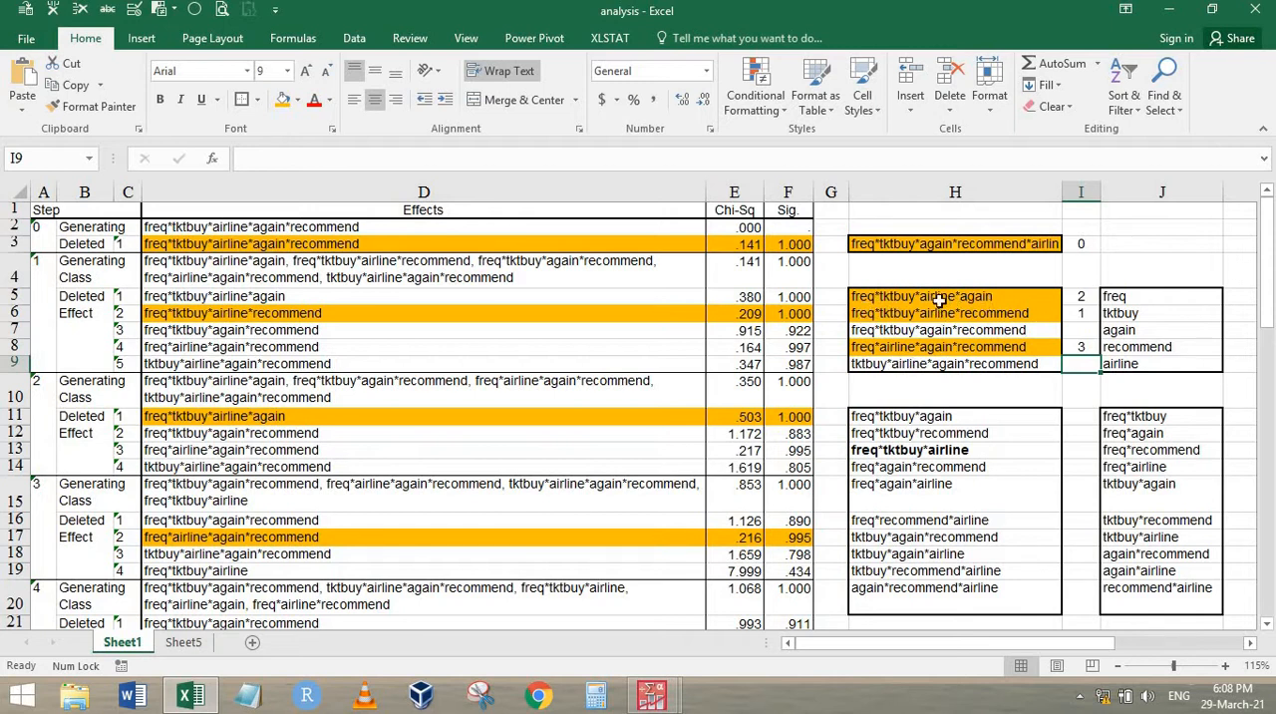
Make the three-way effects freq*again*airline in H15 and freq*recommend*airline in H16 bold
{"action": "left_click", "coordinate": [922, 489]}
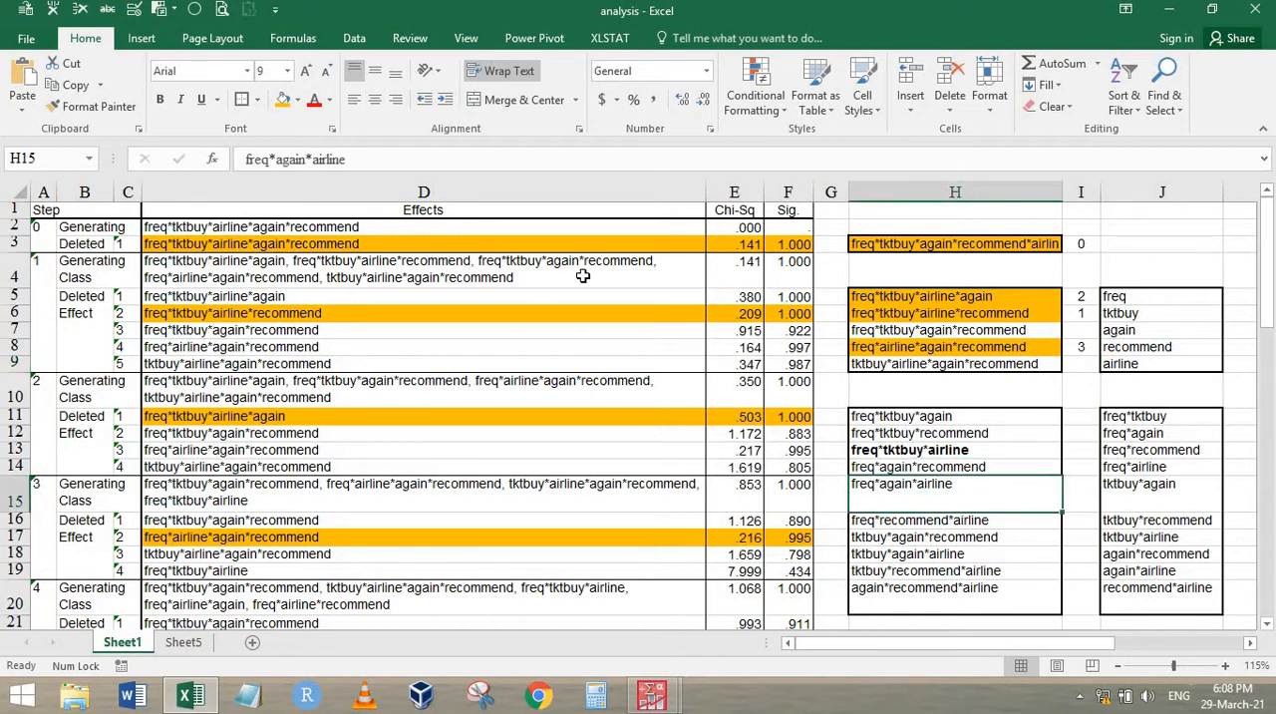
{"action": "left_click", "coordinate": [159, 99]}
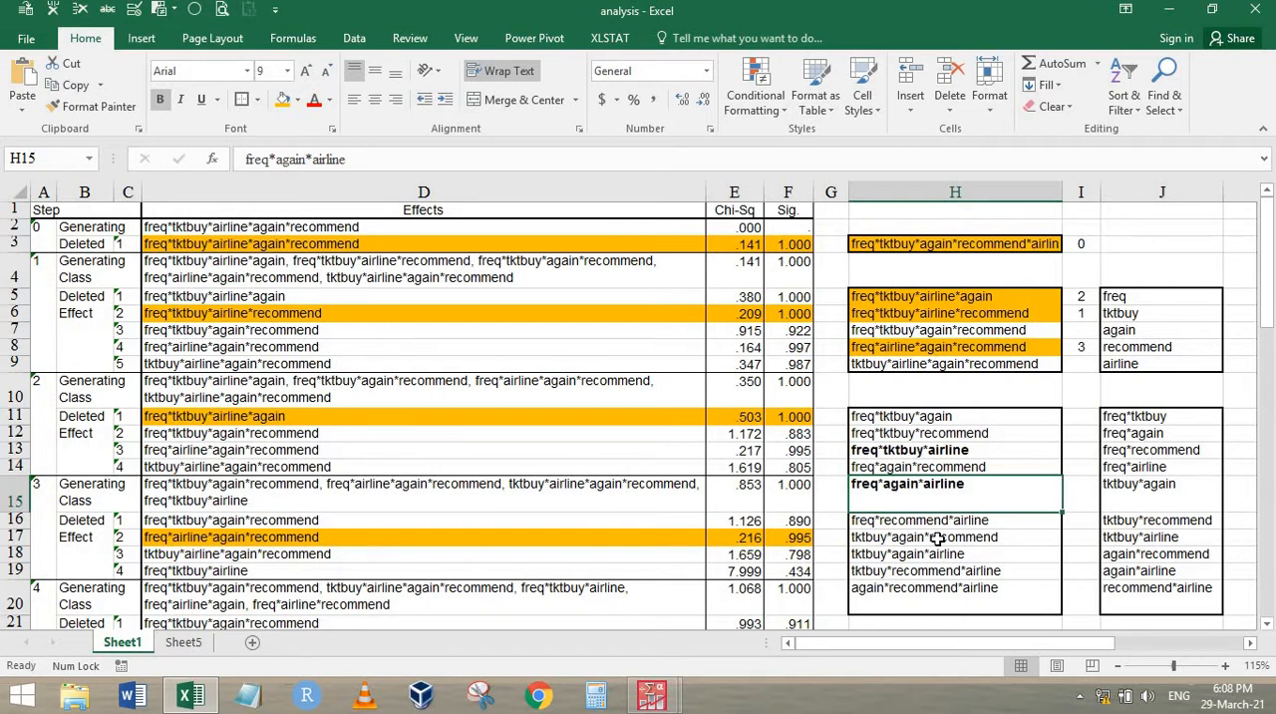
{"action": "left_click", "coordinate": [971, 520]}
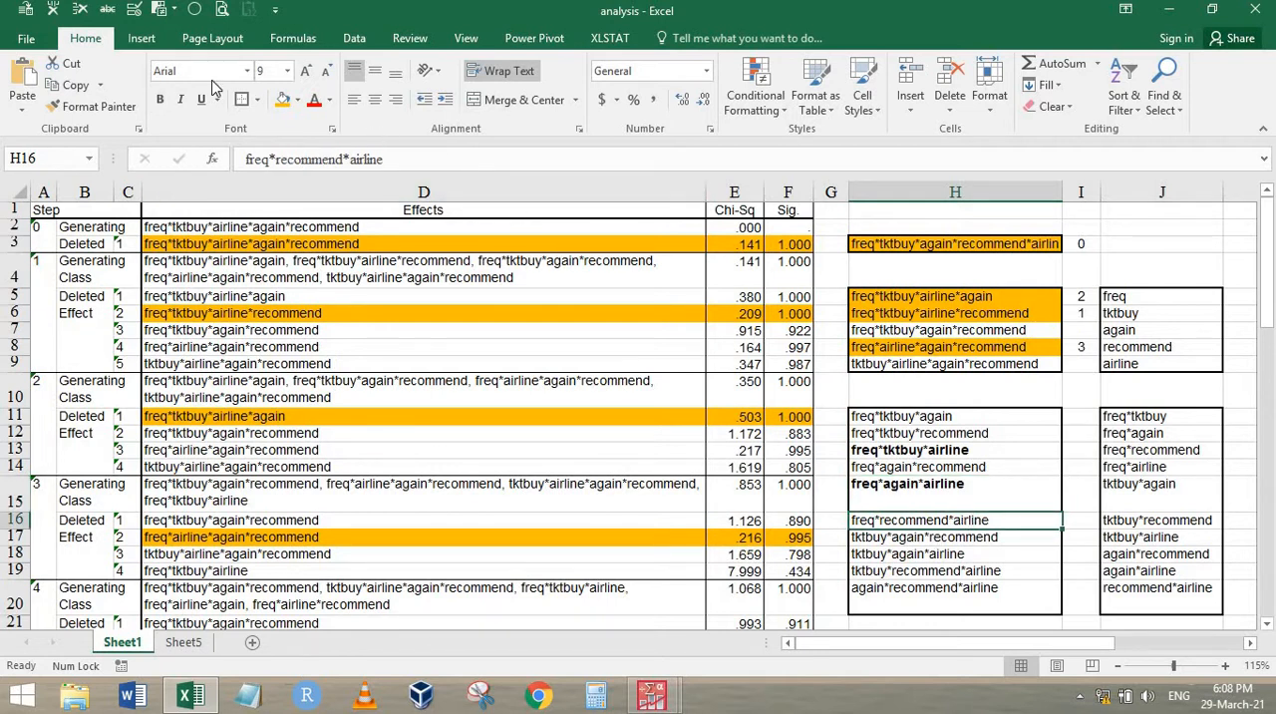
{"action": "left_click", "coordinate": [164, 102]}
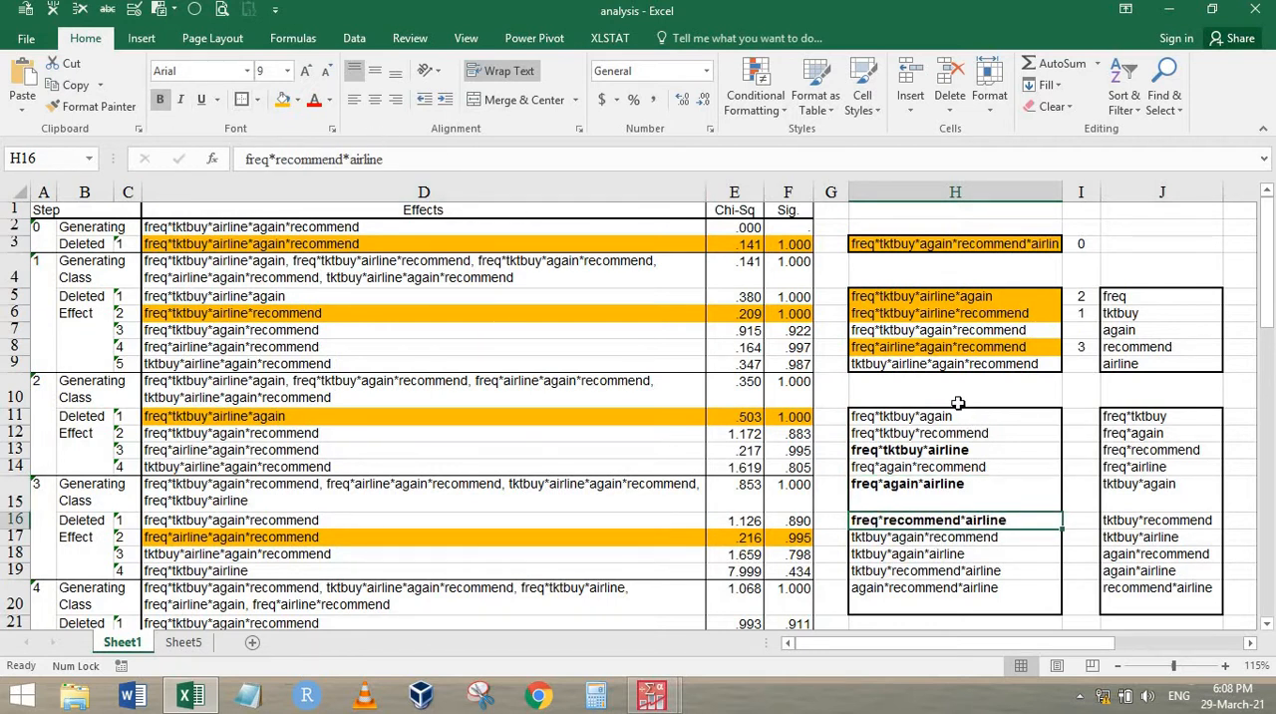
Compare the step 4 deleted effects in D21:D25 with the unhighlighted four-way effects in H7 and H9
{"action": "left_click", "coordinate": [935, 333]}
{"action": "left_click", "coordinate": [927, 365]}
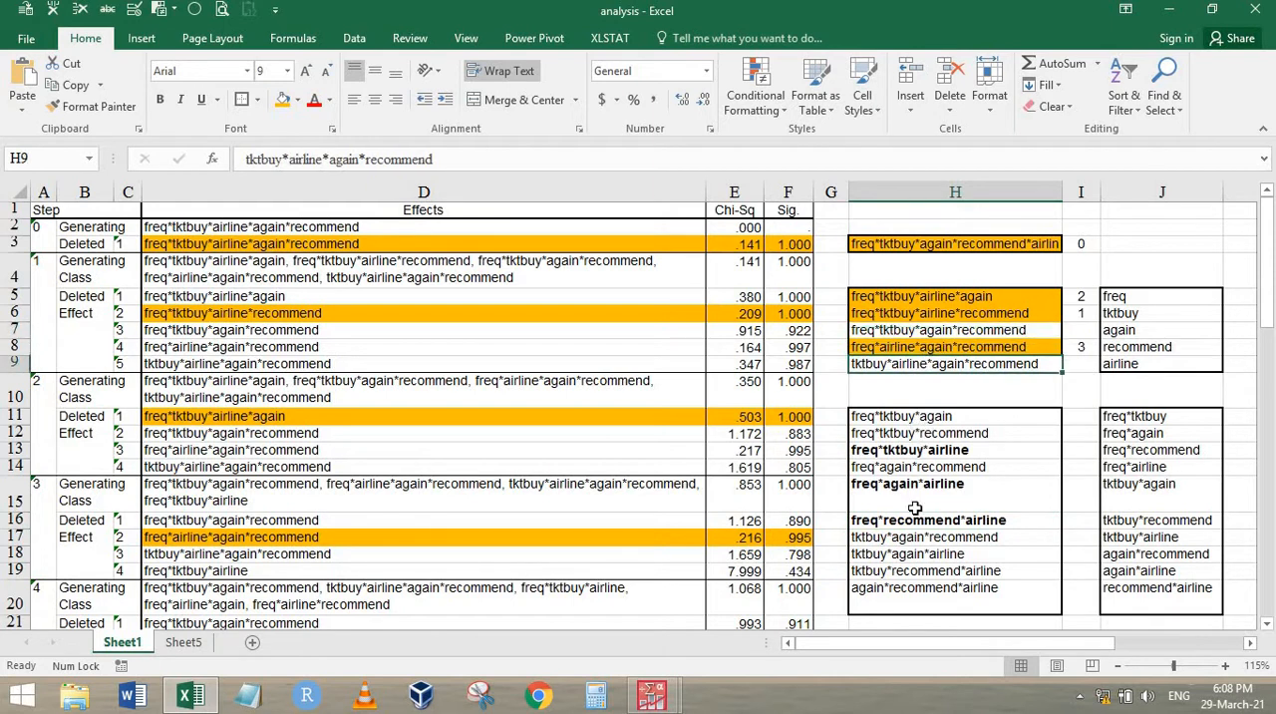
{"action": "scroll", "coordinate": [928, 526], "scroll_direction": "down", "scroll_amount": 3}
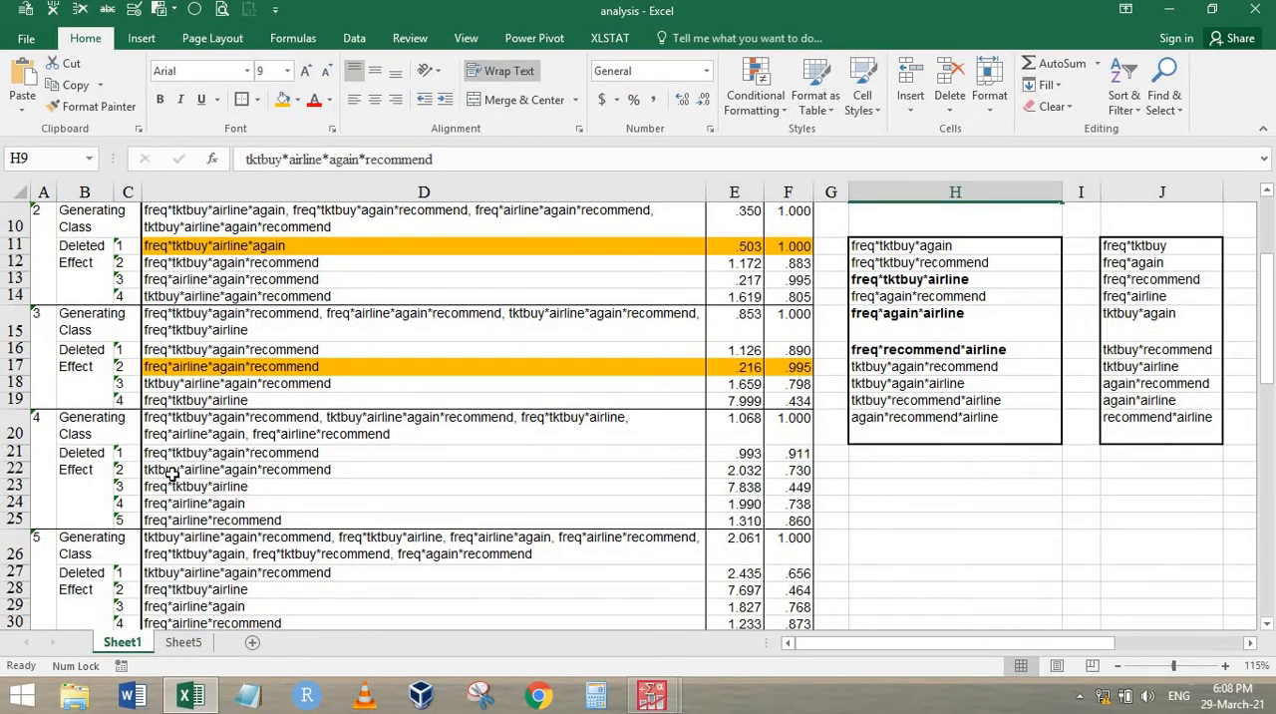
{"action": "left_click_drag", "start_coordinate": [171, 487], "coordinate": [172, 520]}
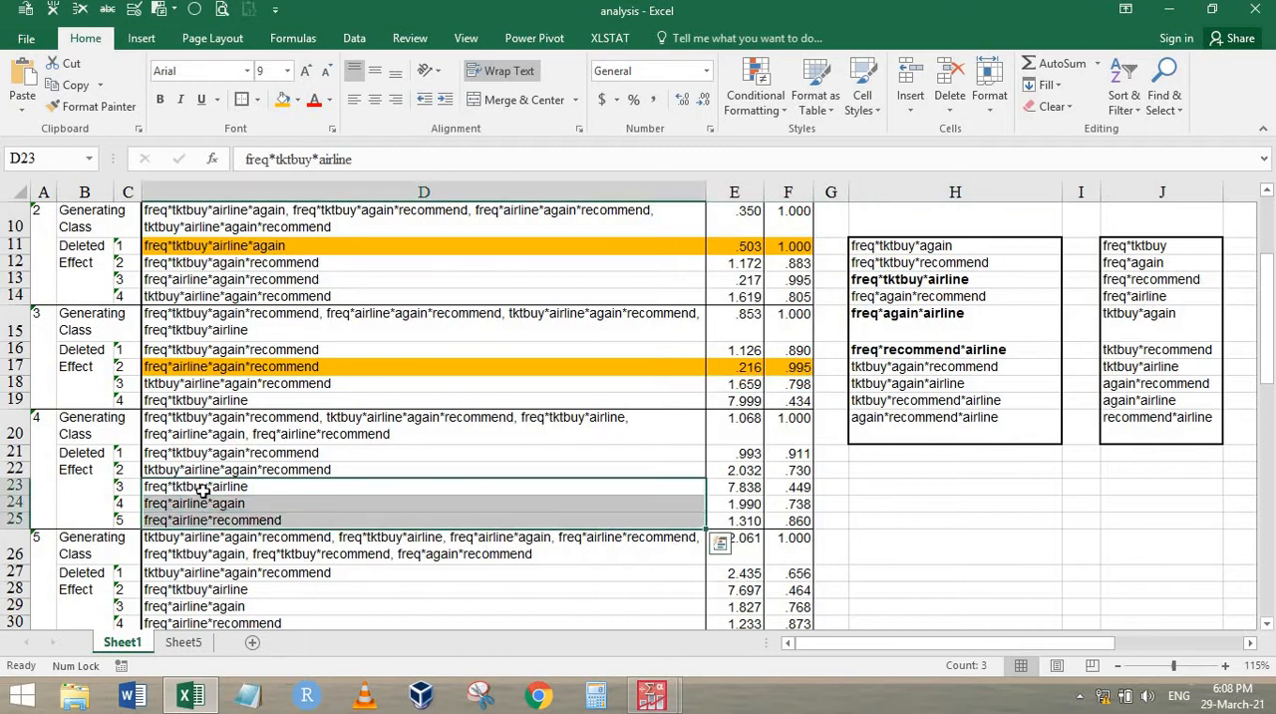
{"action": "scroll", "coordinate": [983, 329], "scroll_direction": "up", "scroll_amount": 3}
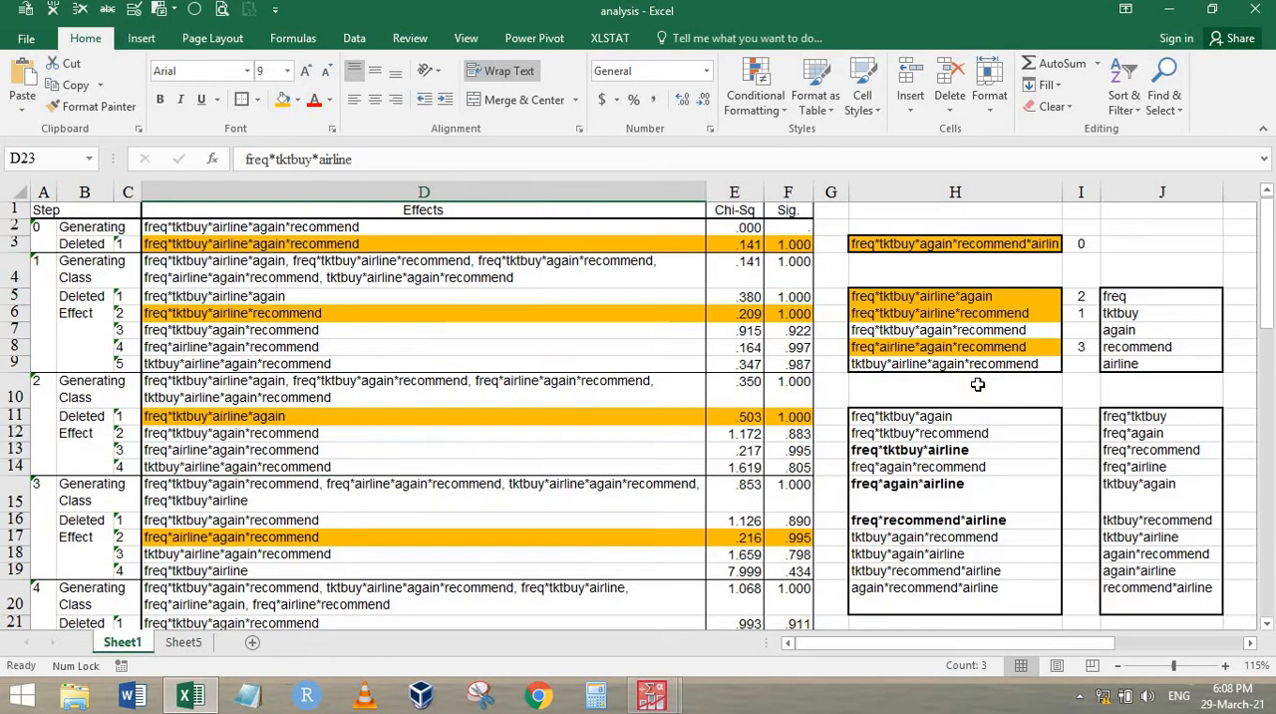
{"action": "scroll", "coordinate": [690, 503], "scroll_direction": "down", "scroll_amount": 3}
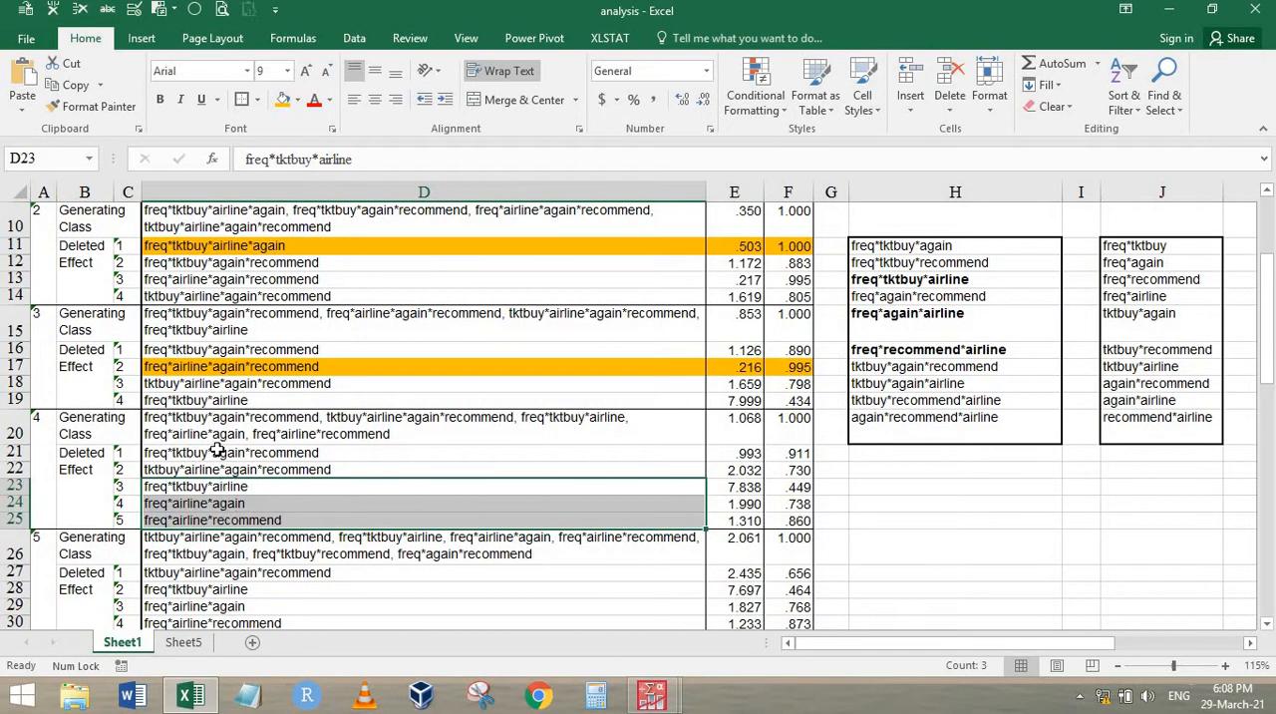
{"action": "left_click_drag", "start_coordinate": [214, 452], "coordinate": [225, 470]}
{"action": "scroll", "coordinate": [780, 420], "scroll_direction": "up", "scroll_amount": 3}
{"action": "left_click", "coordinate": [894, 329]}
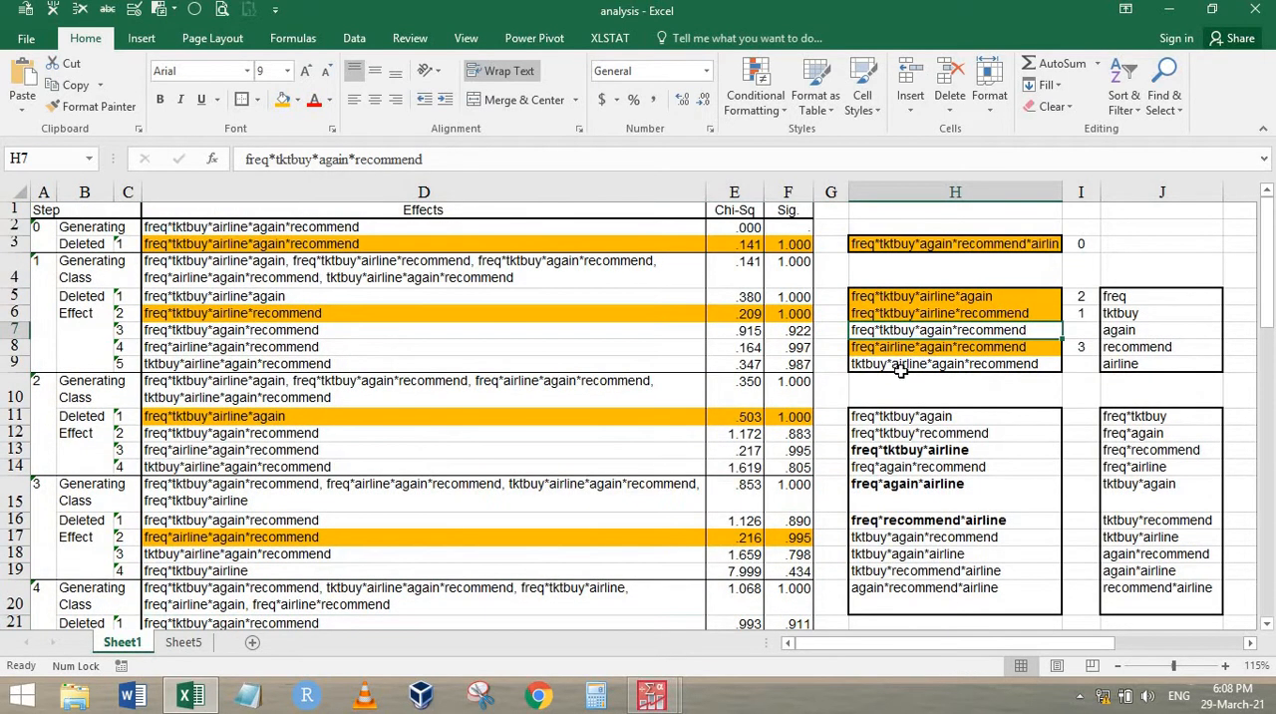
{"action": "left_click", "coordinate": [902, 364]}
Compare the bold three-way effects in H13, H15 and H16 with the highlighted four-way effects in H5, H6 and H8
{"action": "left_click_drag", "start_coordinate": [909, 297], "coordinate": [908, 317]}
{"action": "left_click", "coordinate": [901, 347]}
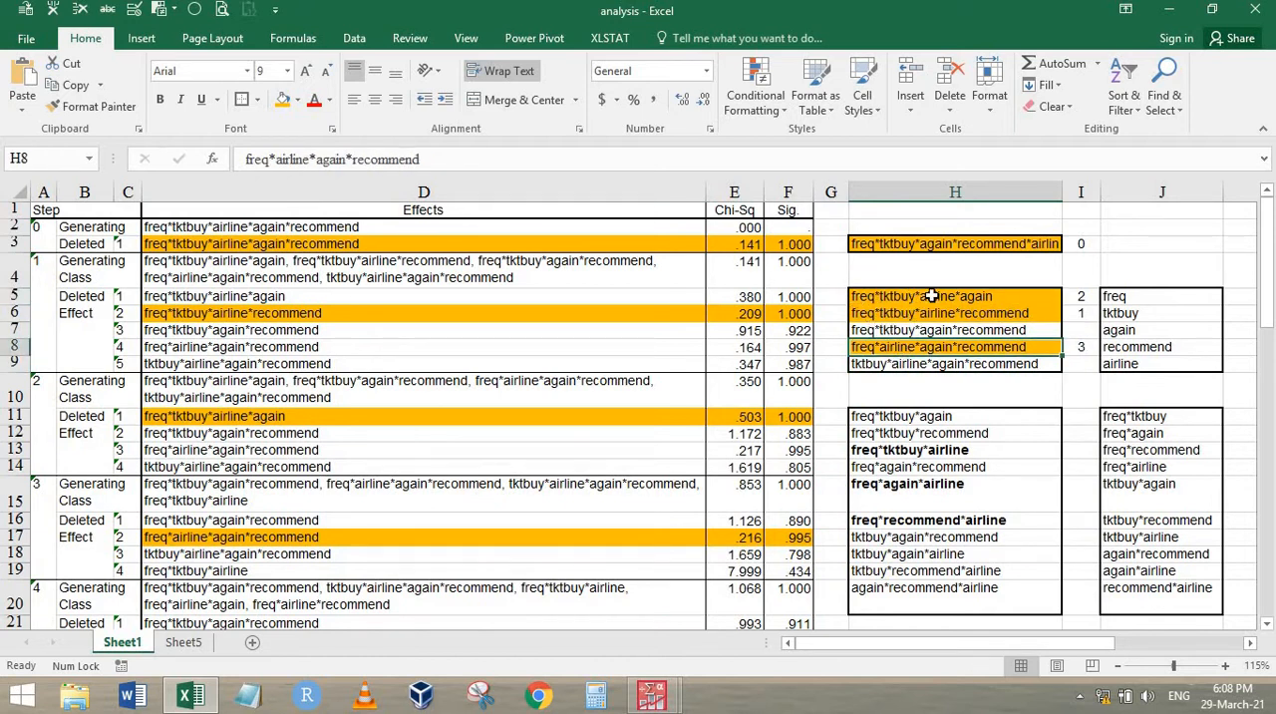
{"action": "left_click", "coordinate": [933, 451]}
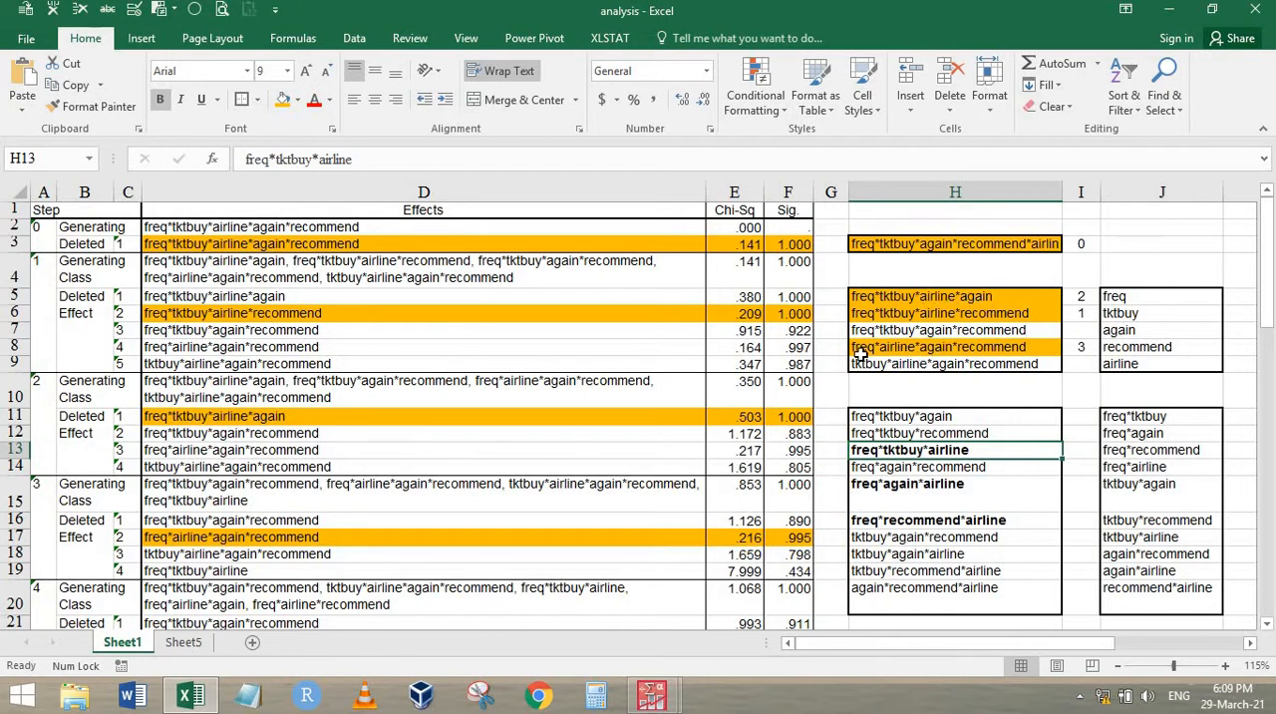
{"action": "left_click", "coordinate": [921, 486]}
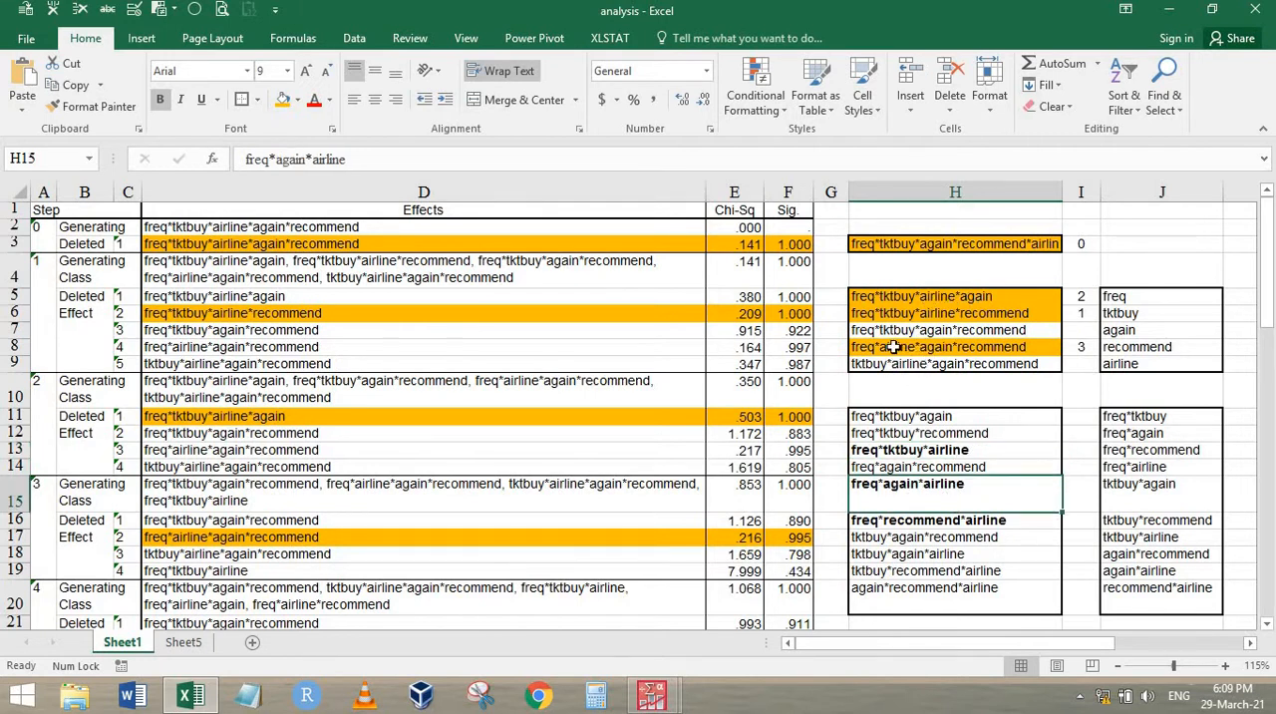
{"action": "left_click", "coordinate": [894, 313]}
{"action": "left_click", "coordinate": [894, 347]}
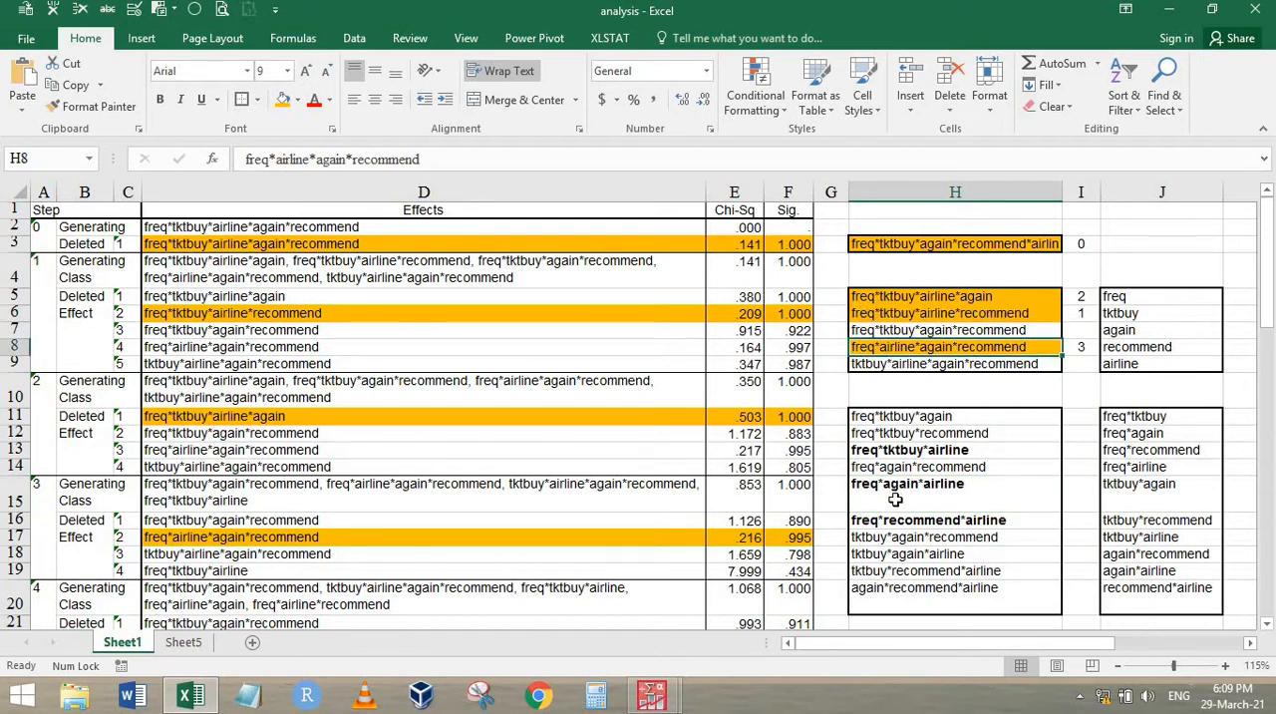
{"action": "left_click", "coordinate": [980, 519]}
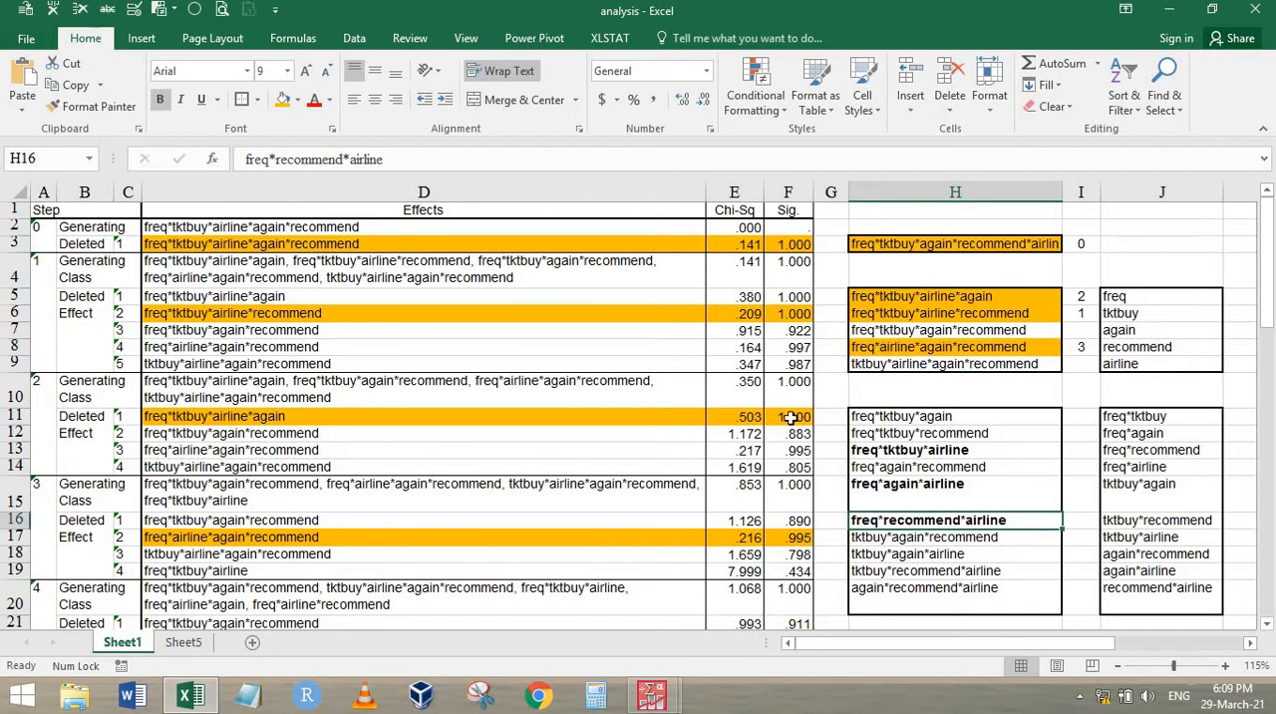
Fill the step 4 effect freq*tktbuy*again*recommend in D21:F21 and its match in H7 with the same orange
{"action": "scroll", "coordinate": [515, 434], "scroll_direction": "down", "scroll_amount": 1}
{"action": "scroll", "coordinate": [516, 435], "scroll_direction": "up", "scroll_amount": 1}
{"action": "scroll", "coordinate": [185, 499], "scroll_direction": "down", "scroll_amount": 2}
{"action": "scroll", "coordinate": [184, 520], "scroll_direction": "down", "scroll_amount": 2}
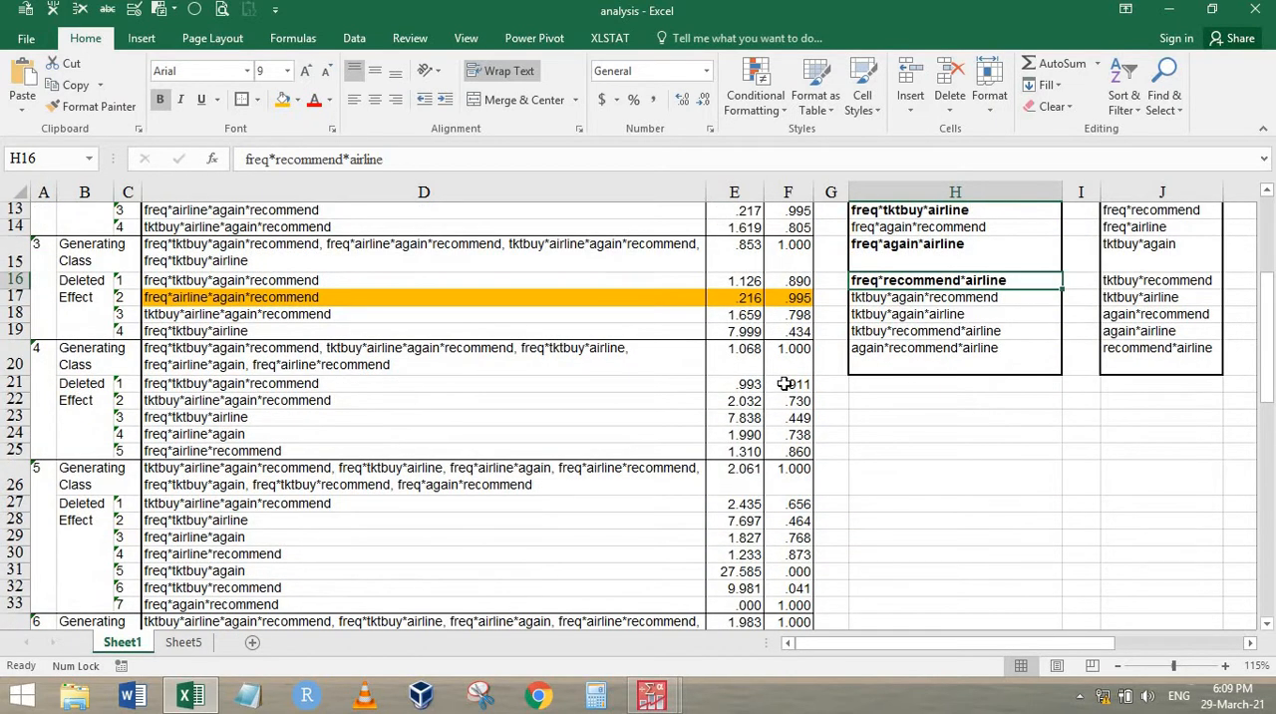
{"action": "left_click_drag", "start_coordinate": [787, 383], "coordinate": [586, 384]}
{"action": "left_click", "coordinate": [285, 100]}
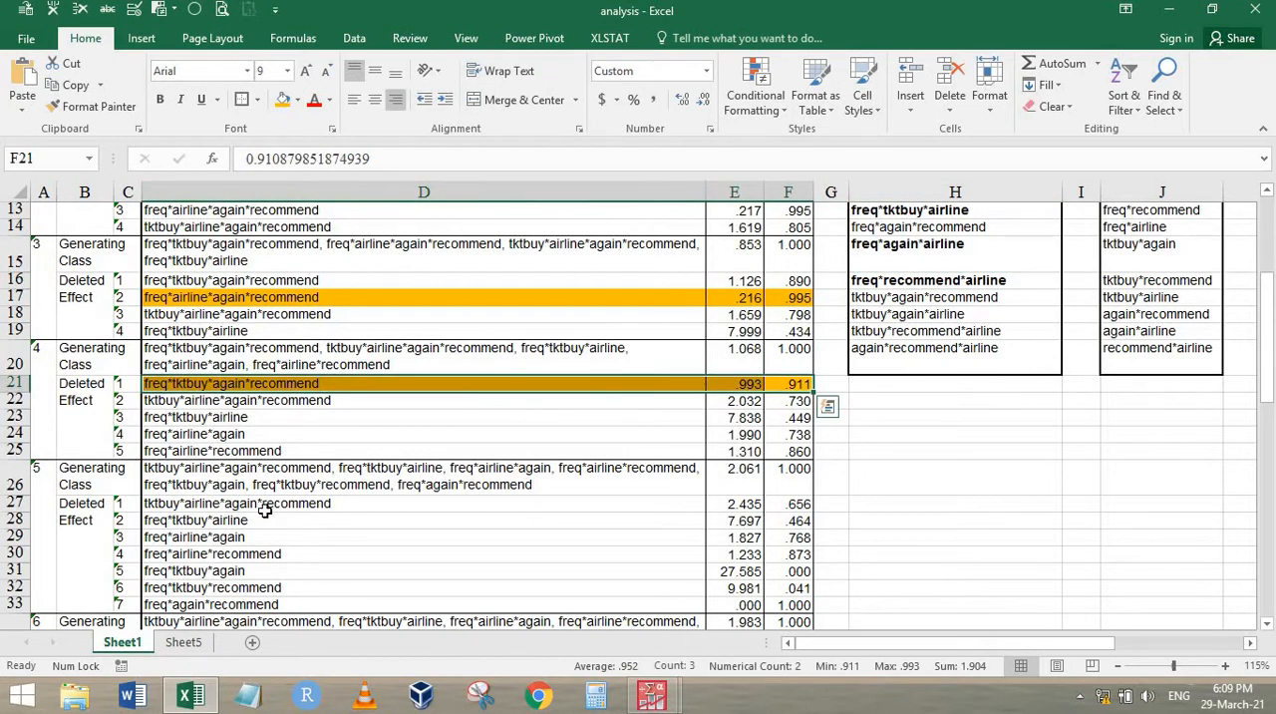
{"action": "left_click", "coordinate": [299, 451]}
{"action": "scroll", "coordinate": [730, 444], "scroll_direction": "up", "scroll_amount": 3}
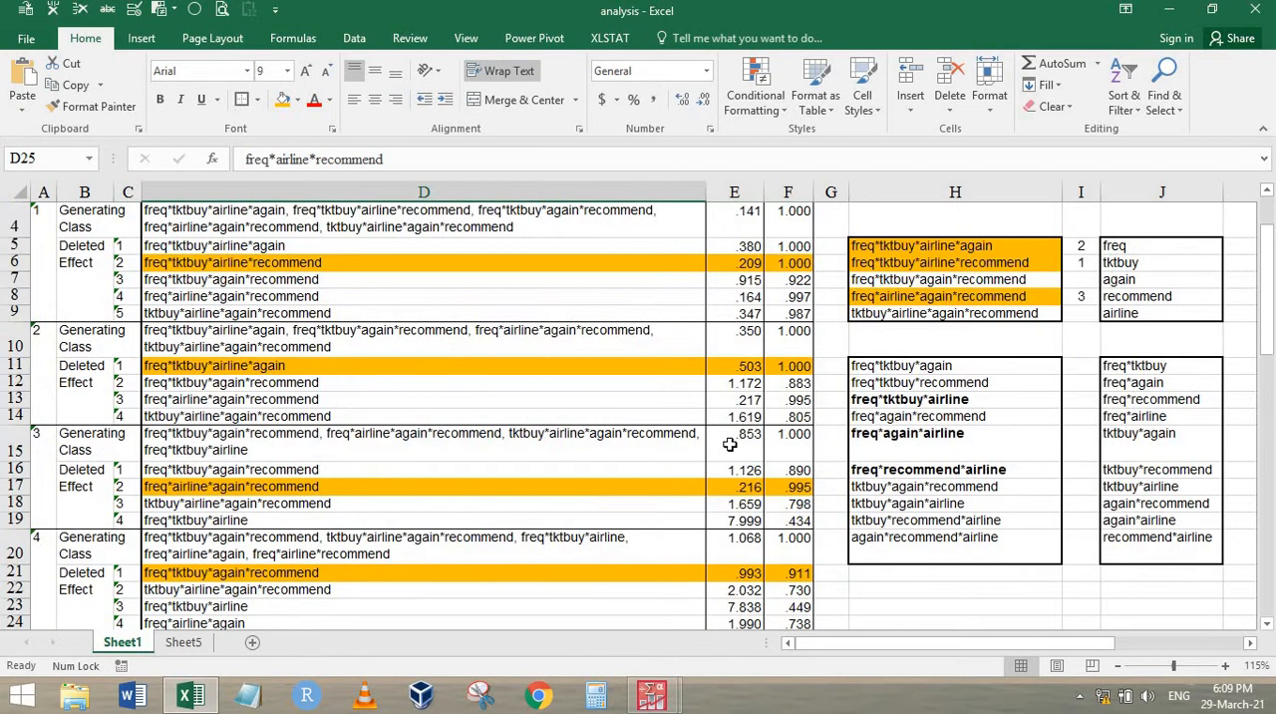
{"action": "left_click", "coordinate": [941, 282]}
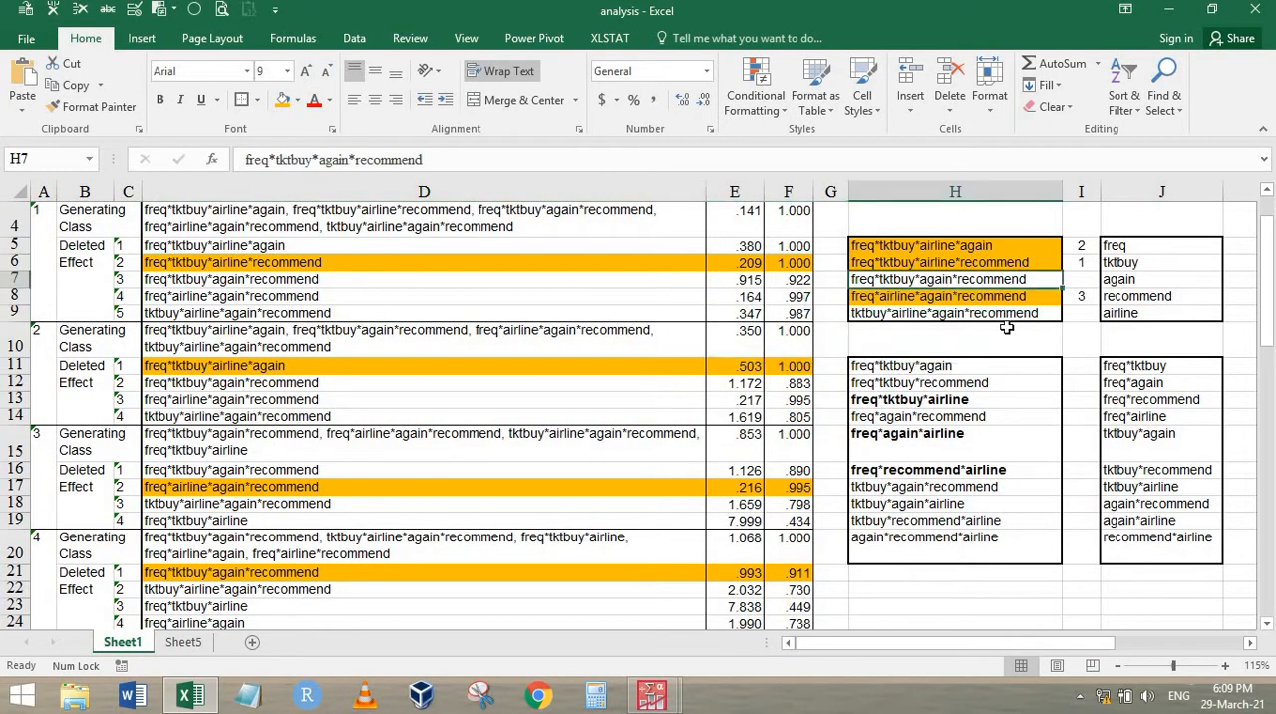
{"action": "left_click", "coordinate": [283, 99]}
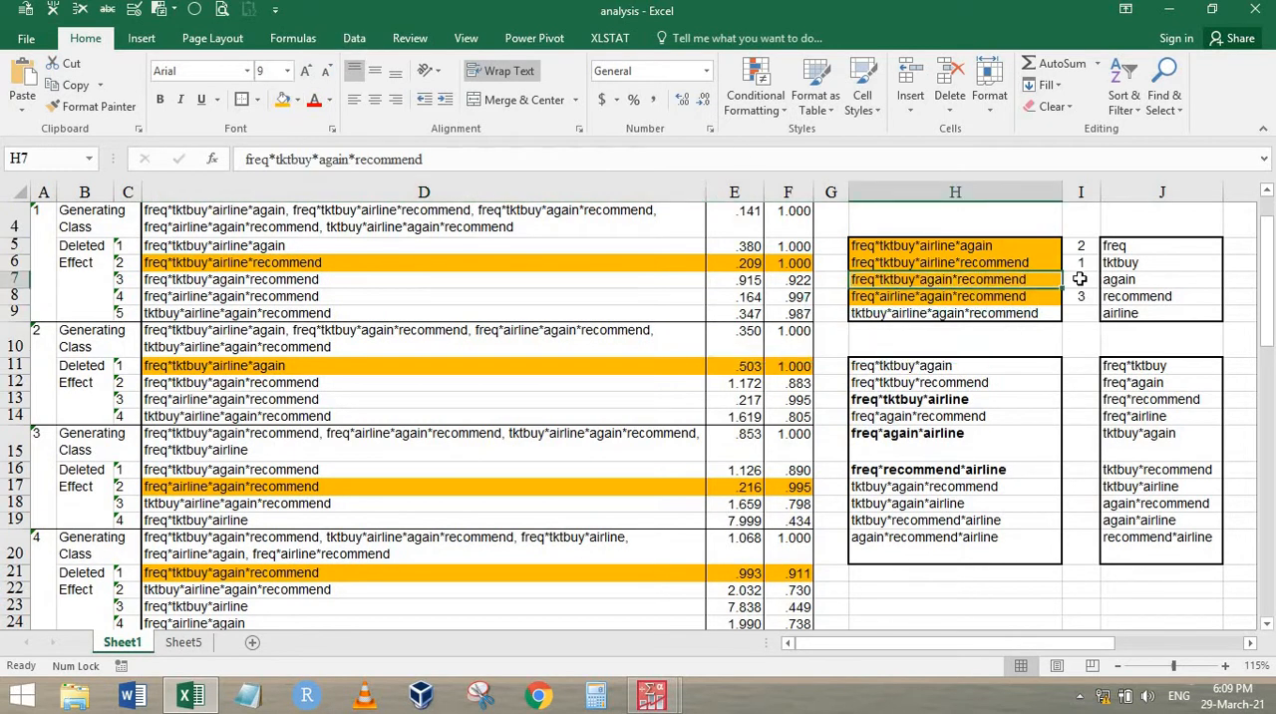
Enter elimination step 4 in I7 beside the highlighted freq*tktbuy*again*recommend effect
{"action": "left_click", "coordinate": [1081, 281]}
{"action": "type", "text": "4"}
{"action": "key", "text": "Return"}
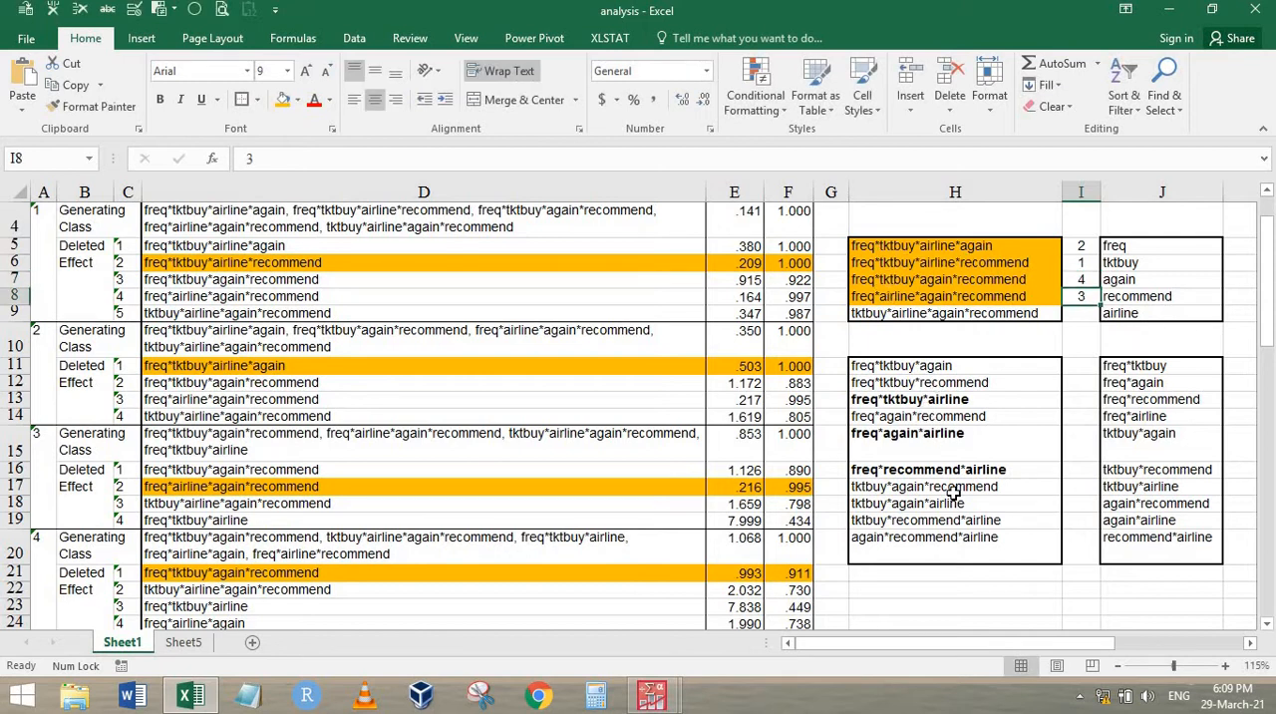
Remove the bold formatting from the three-way effects in H13:H17
{"action": "left_click_drag", "start_coordinate": [953, 399], "coordinate": [953, 487]}
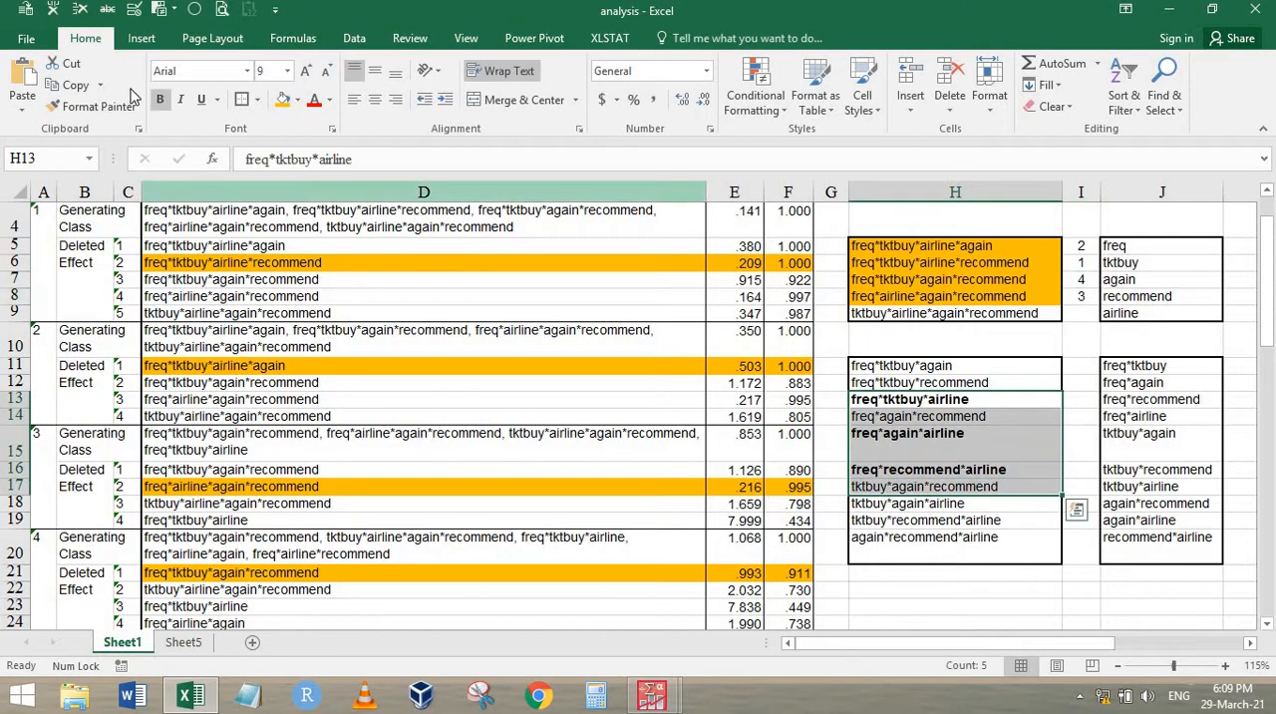
{"action": "left_click", "coordinate": [159, 99]}
{"action": "left_click", "coordinate": [975, 338]}
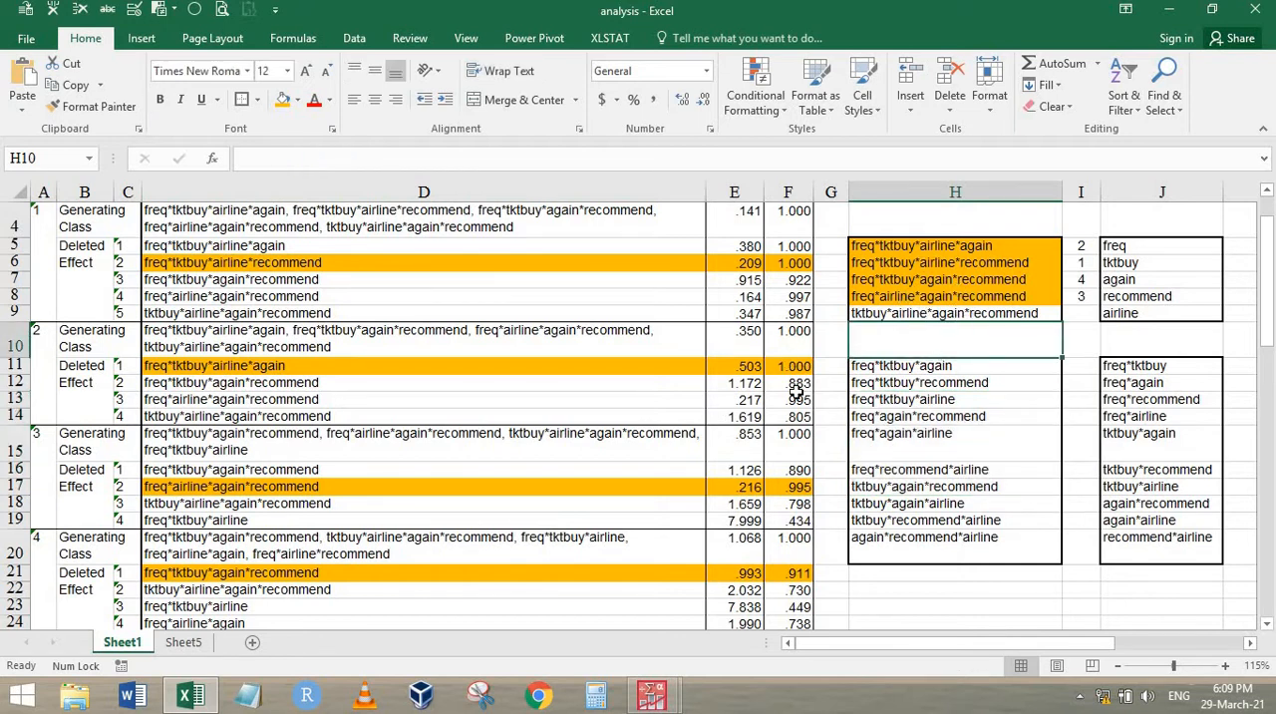
Fill the step 5 effects freq*tktbuy*again and freq*tktbuy*recommend in D31:F32 with yellow
{"action": "scroll", "coordinate": [450, 387], "scroll_direction": "down", "scroll_amount": 4}
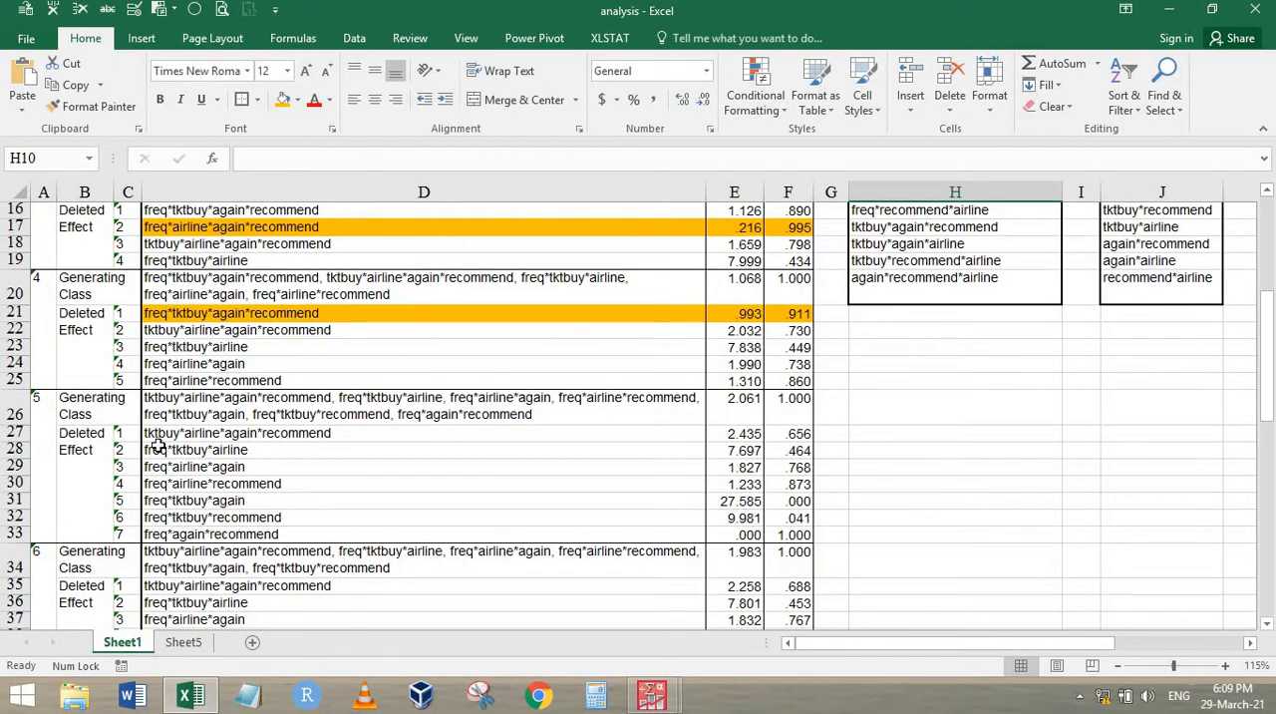
{"action": "left_click_drag", "start_coordinate": [328, 432], "coordinate": [658, 517]}
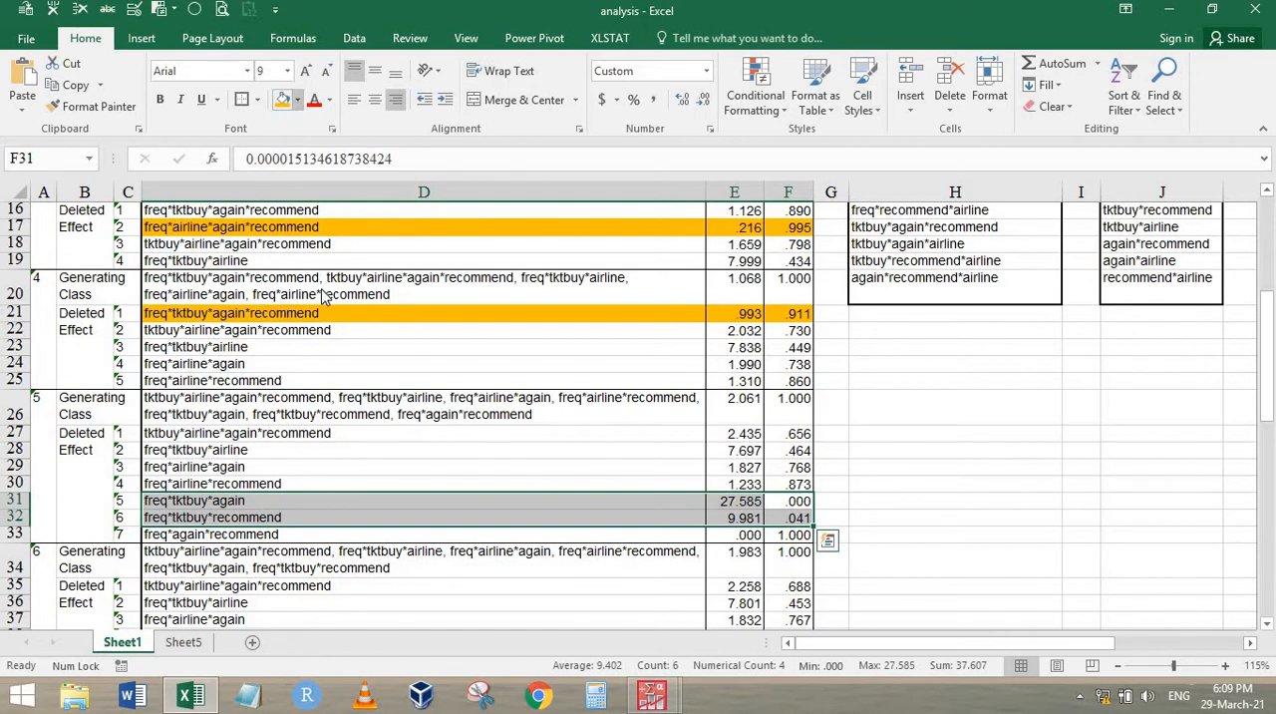
{"action": "left_click", "coordinate": [297, 100]}
{"action": "left_click", "coordinate": [332, 247]}
{"action": "left_click", "coordinate": [351, 397]}
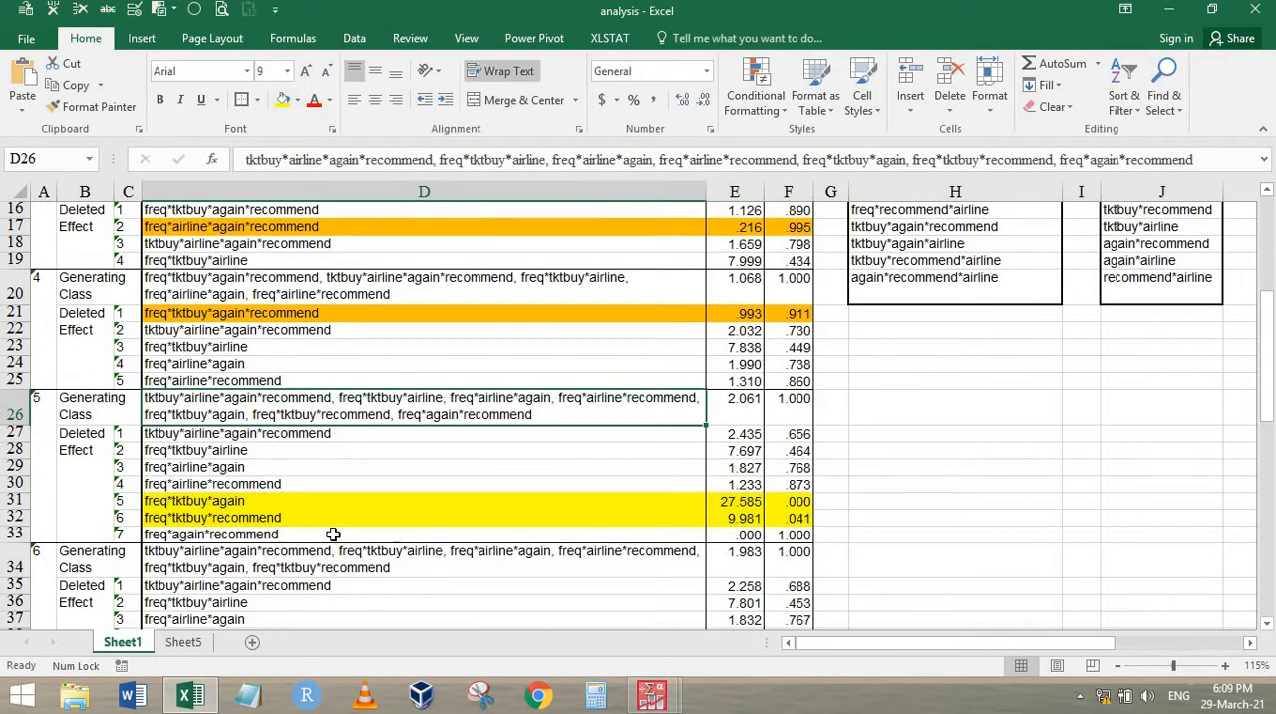
Fill the step 5 effect freq*again*recommend in D33:F33 with orange
{"action": "left_click_drag", "start_coordinate": [333, 535], "coordinate": [804, 533]}
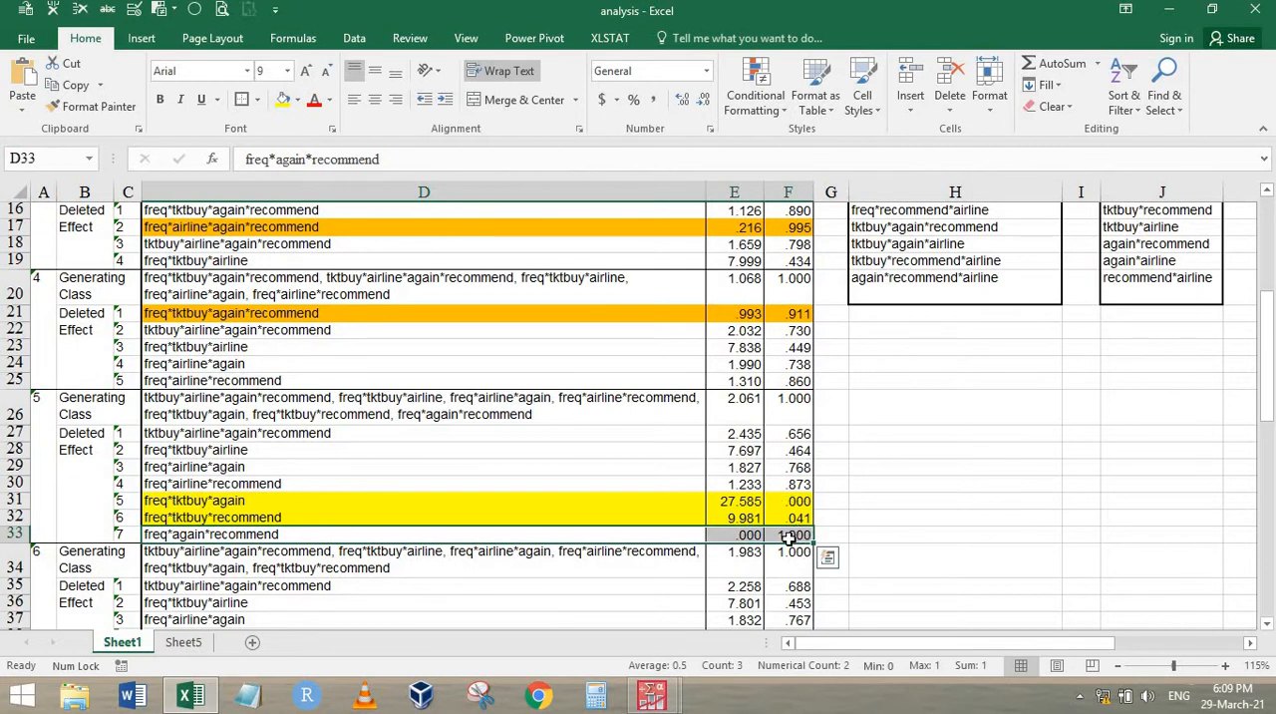
{"action": "left_click", "coordinate": [297, 100]}
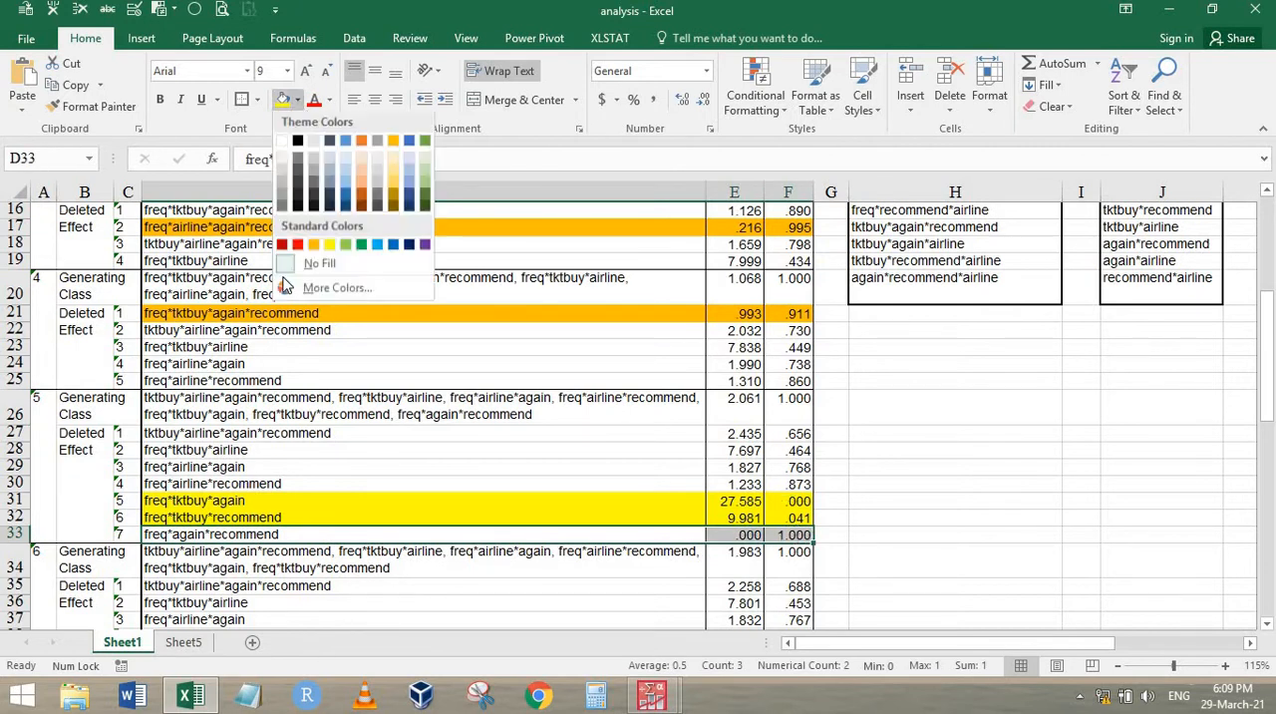
{"action": "left_click", "coordinate": [313, 246]}
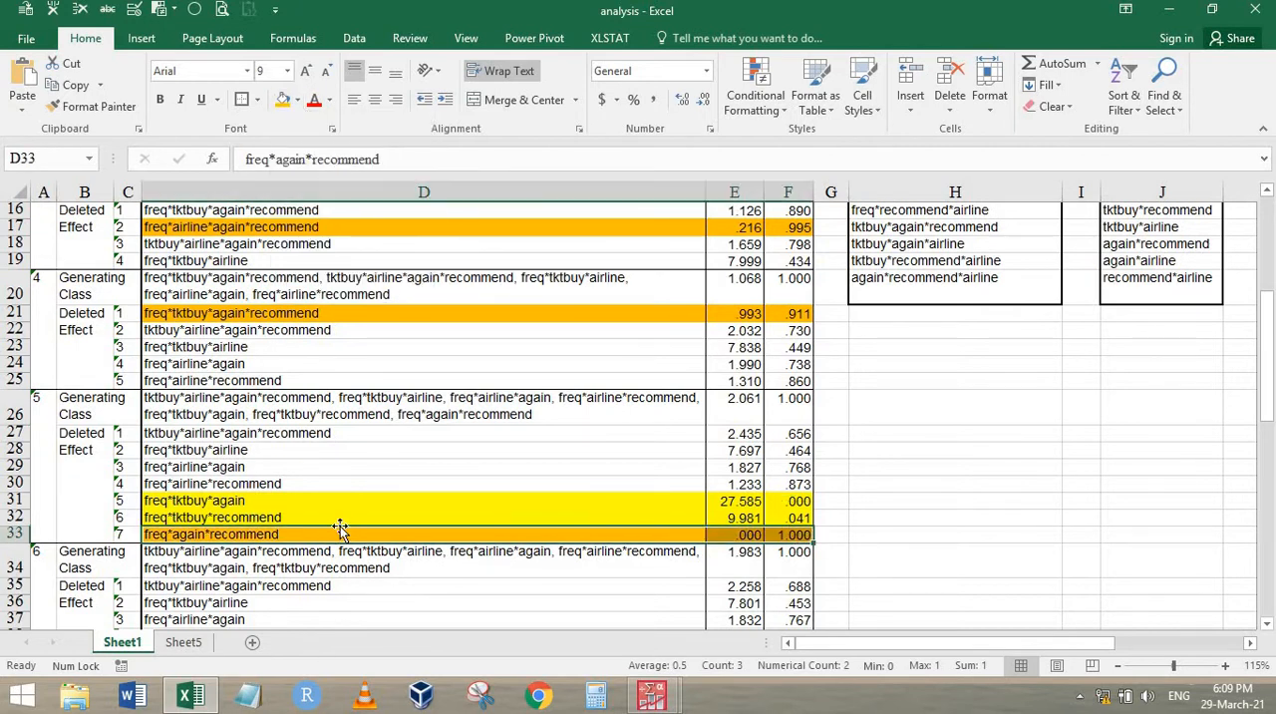
{"action": "left_click", "coordinate": [337, 453]}
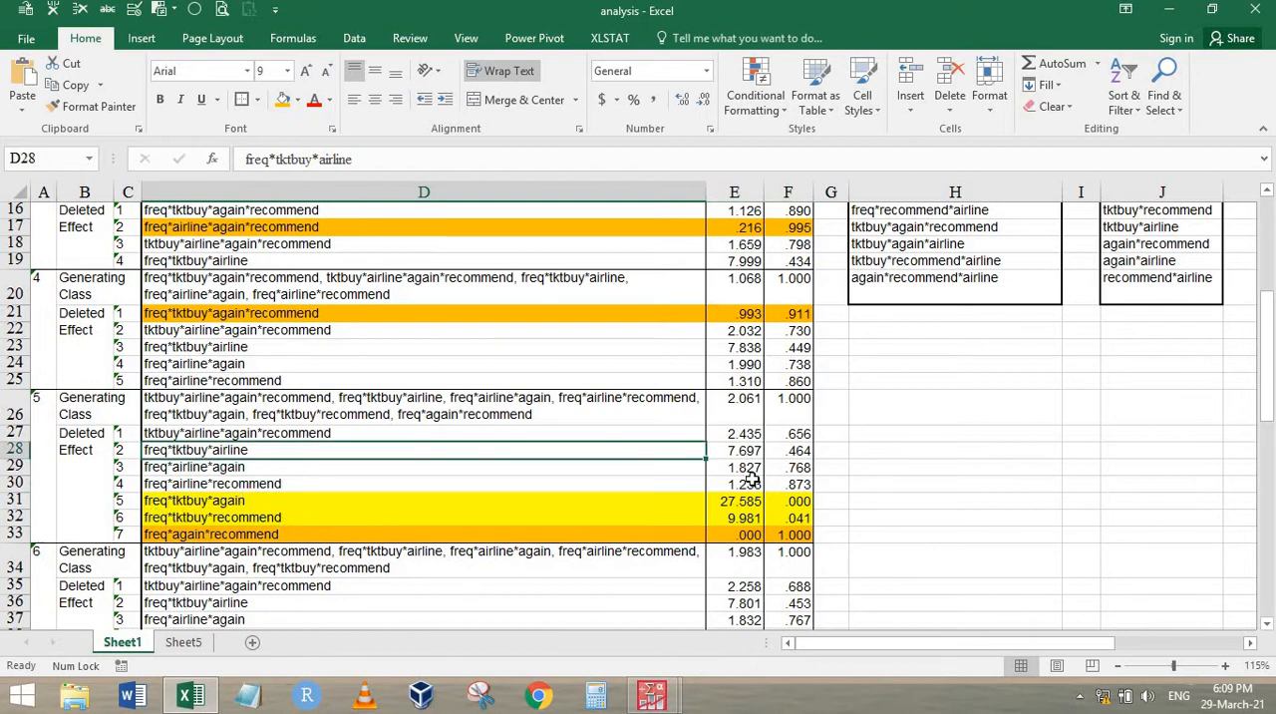
Fill the three-way effects freq*tktbuy*again in H11 and freq*tktbuy*recommend in H12 with yellow
{"action": "scroll", "coordinate": [751, 479], "scroll_direction": "up", "scroll_amount": 5}
{"action": "left_click", "coordinate": [923, 419]}
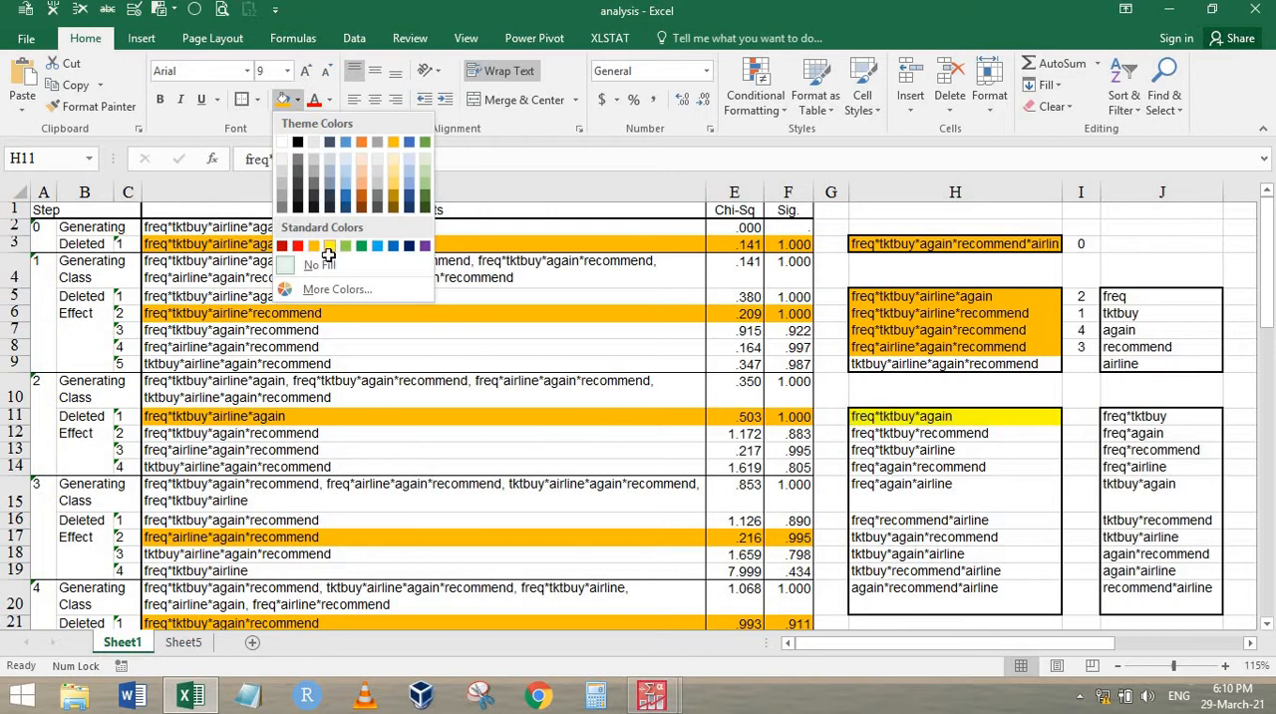
{"action": "left_click", "coordinate": [330, 263]}
{"action": "scroll", "coordinate": [379, 448], "scroll_direction": "down", "scroll_amount": 6}
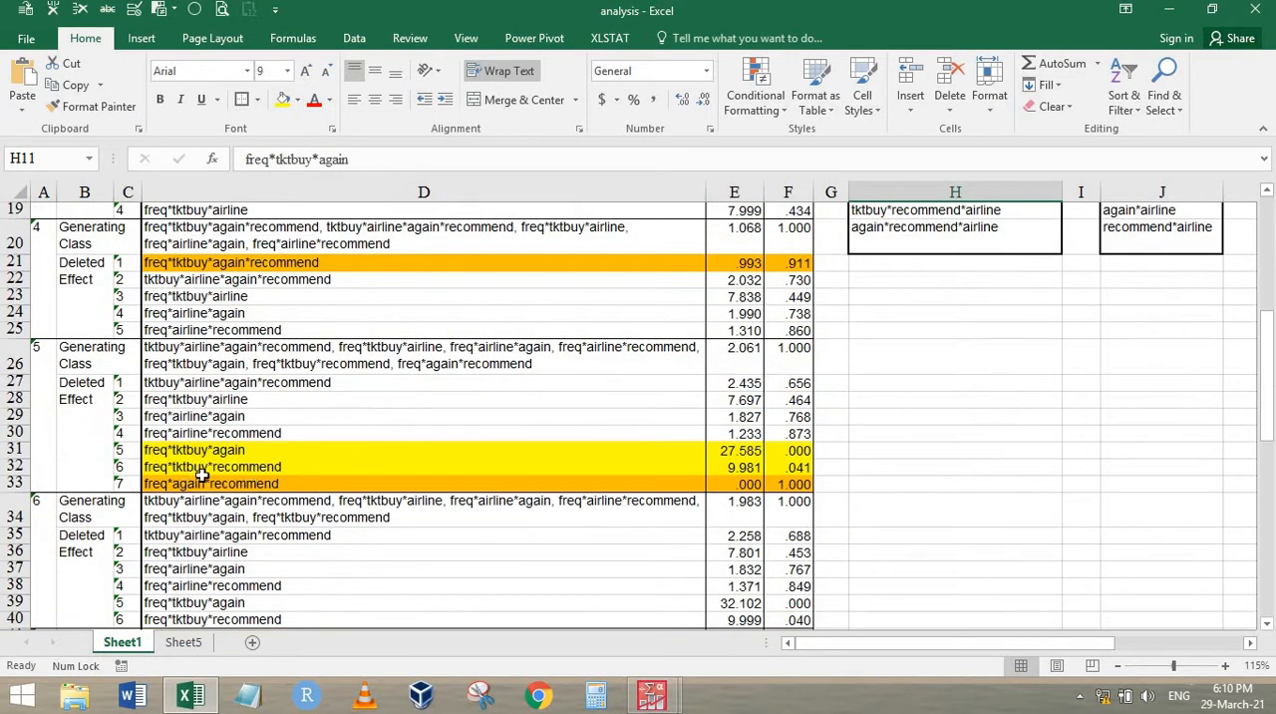
{"action": "scroll", "coordinate": [898, 381], "scroll_direction": "up", "scroll_amount": 5}
{"action": "left_click", "coordinate": [915, 382]}
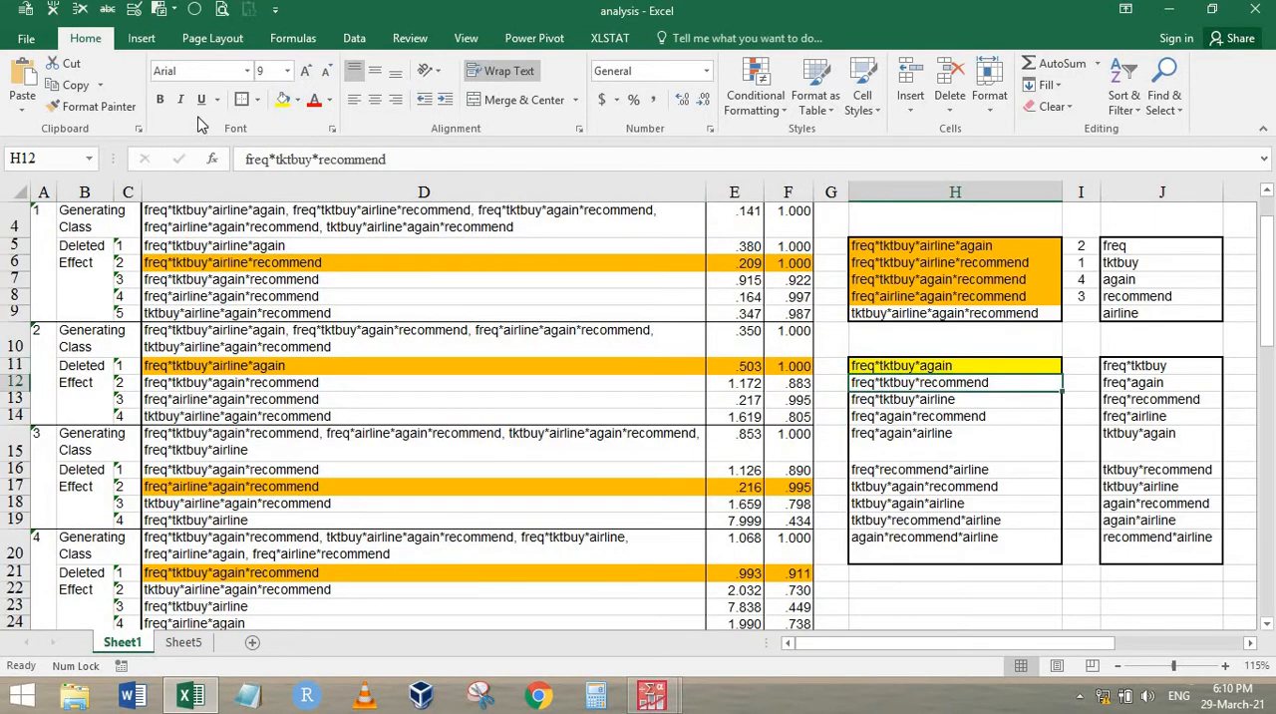
{"action": "left_click", "coordinate": [283, 98]}
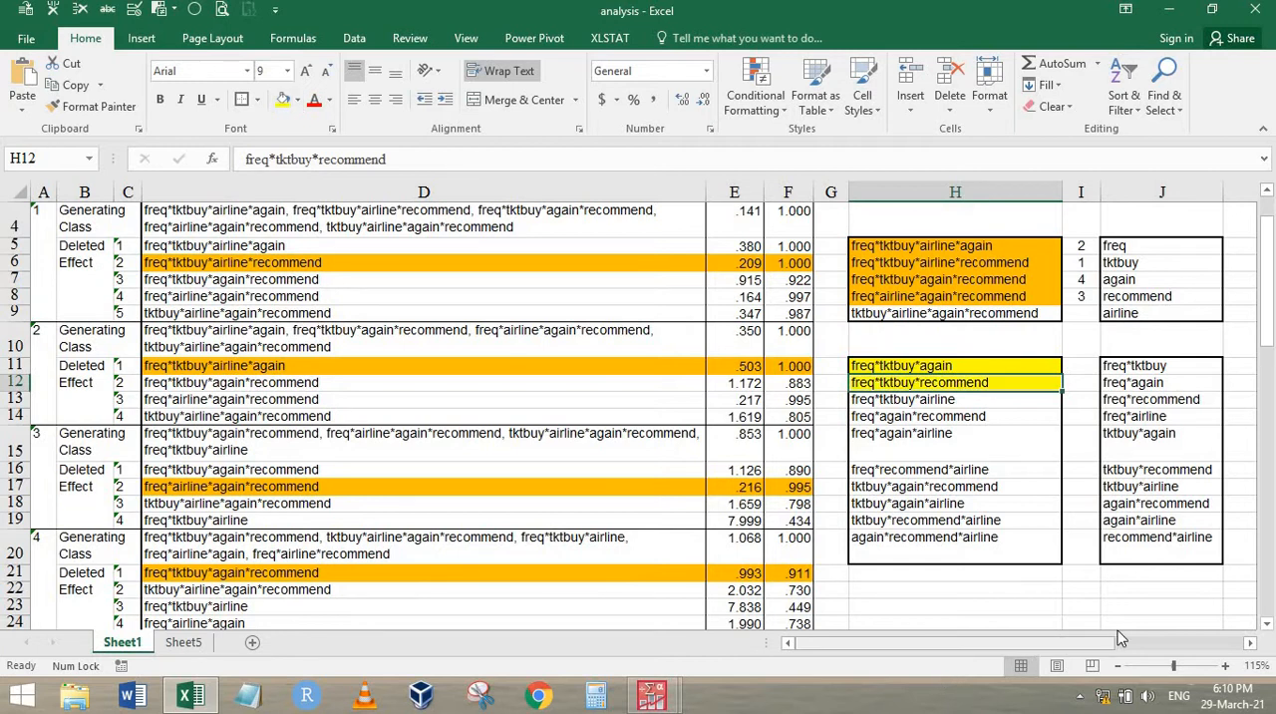
Fill the two-way effects freq*tktbuy, freq*again and freq*recommend in J11:J13 with yellow
{"action": "left_click_drag", "start_coordinate": [1112, 643], "coordinate": [1208, 643]}
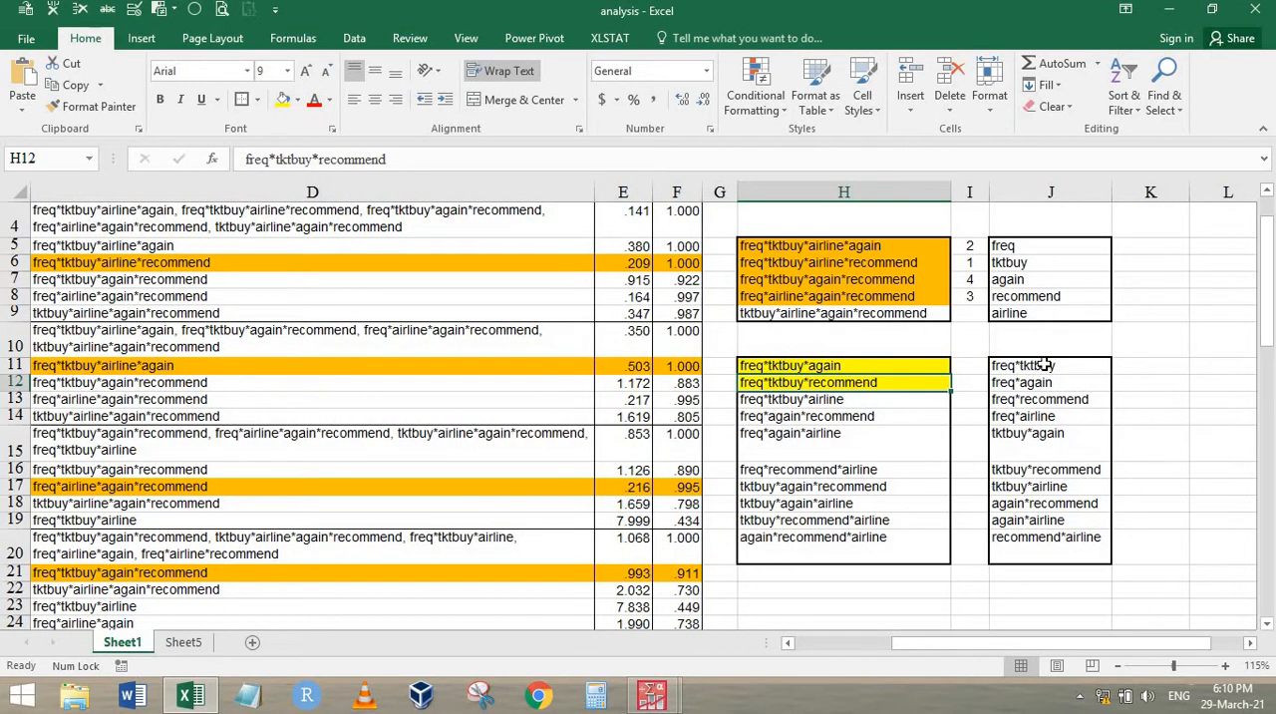
{"action": "left_click", "coordinate": [1048, 365]}
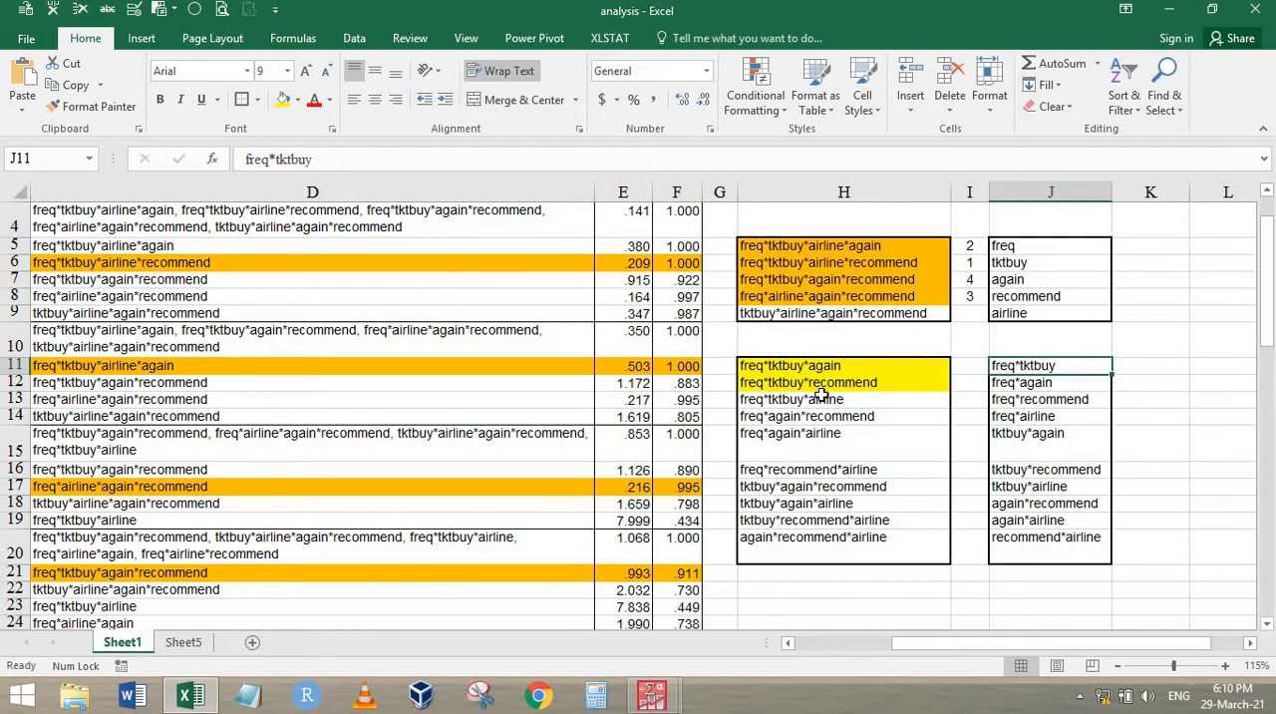
{"action": "left_click_drag", "start_coordinate": [1069, 398], "coordinate": [1054, 365]}
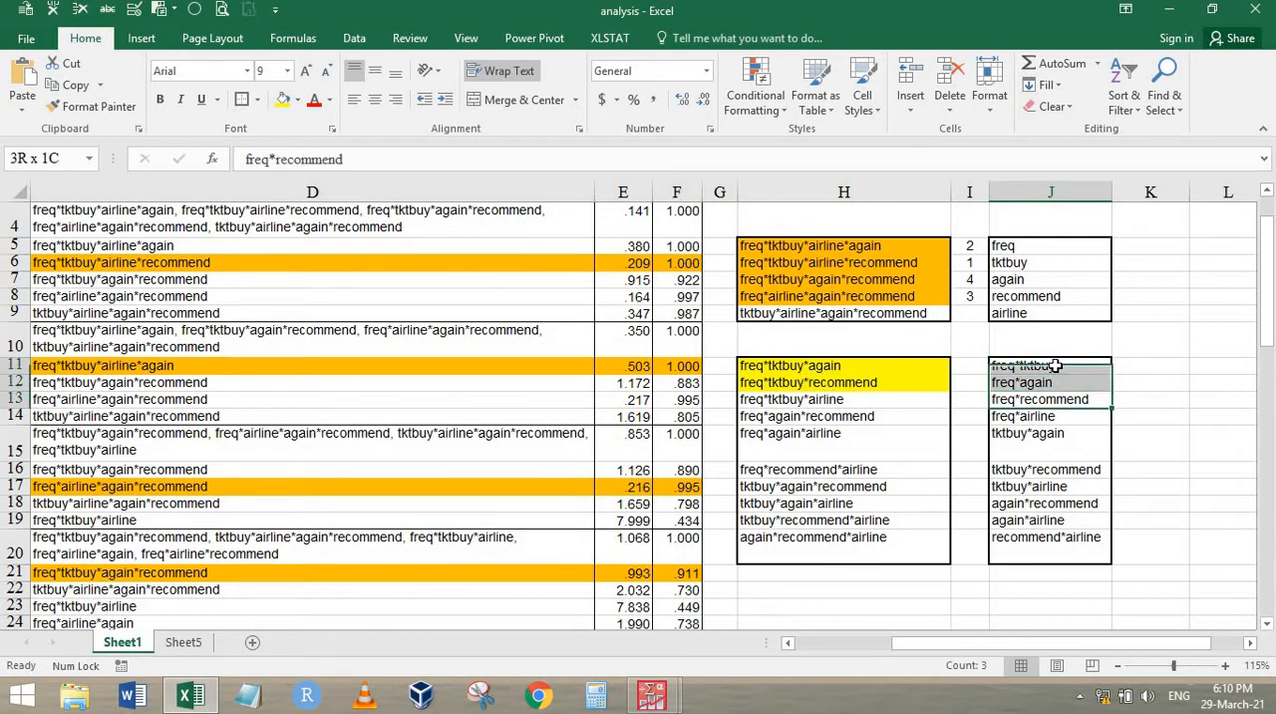
{"action": "left_click", "coordinate": [284, 100]}
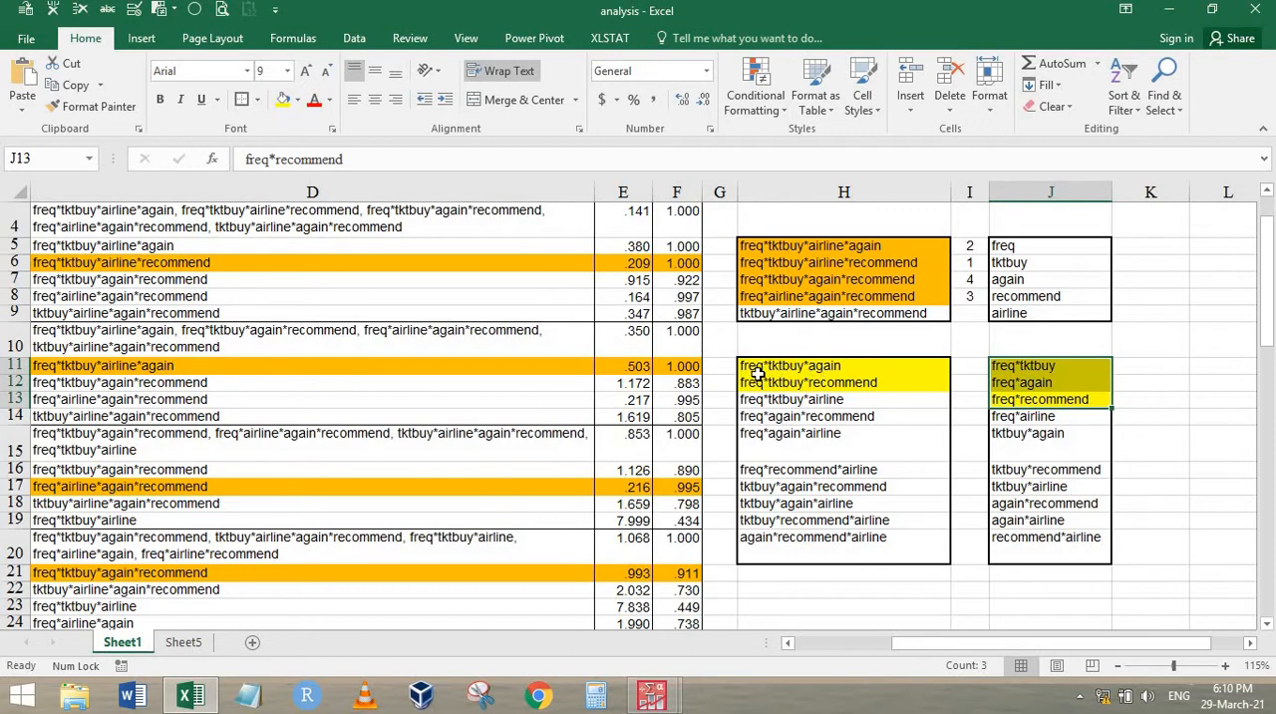
Fill the two-way effects tktbuy*again in J15 and tktbuy*recommend in J16 with yellow
{"action": "left_click", "coordinate": [1048, 365]}
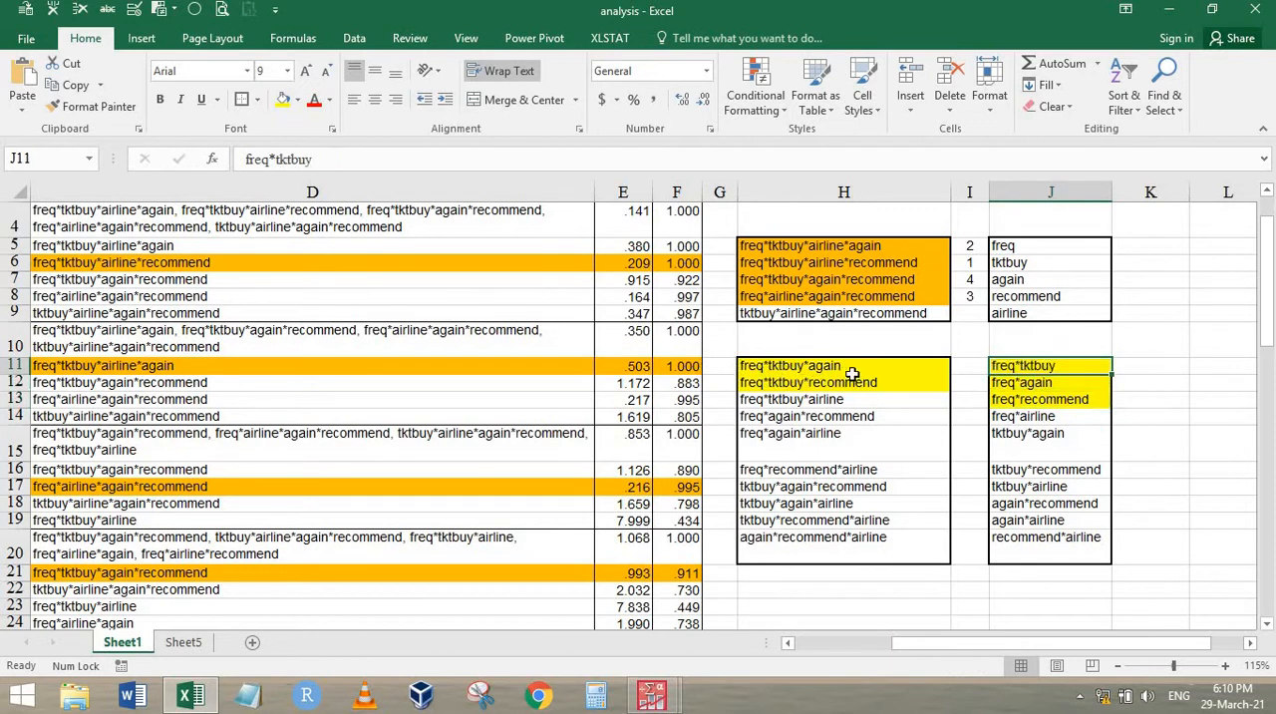
{"action": "key", "text": "Down"}
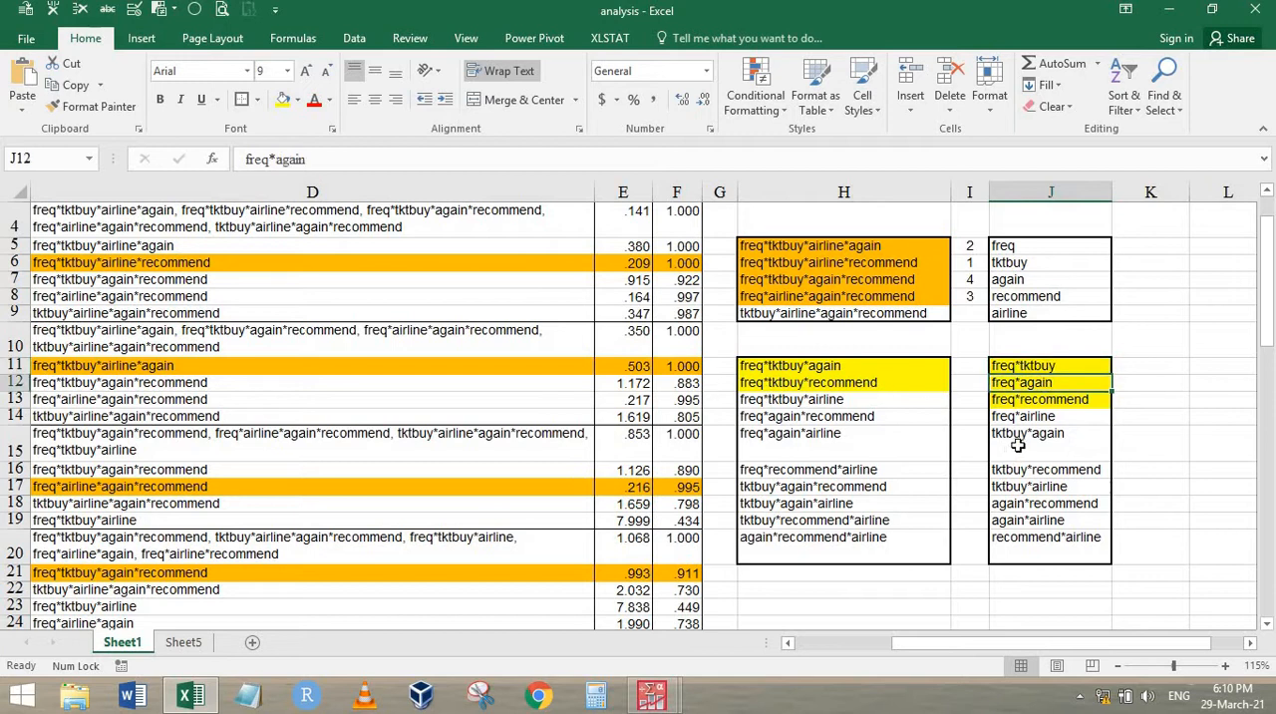
{"action": "key", "text": "Down"}
{"action": "key", "text": "Down"}
{"action": "key", "text": "Down"}
{"action": "left_click", "coordinate": [284, 100]}
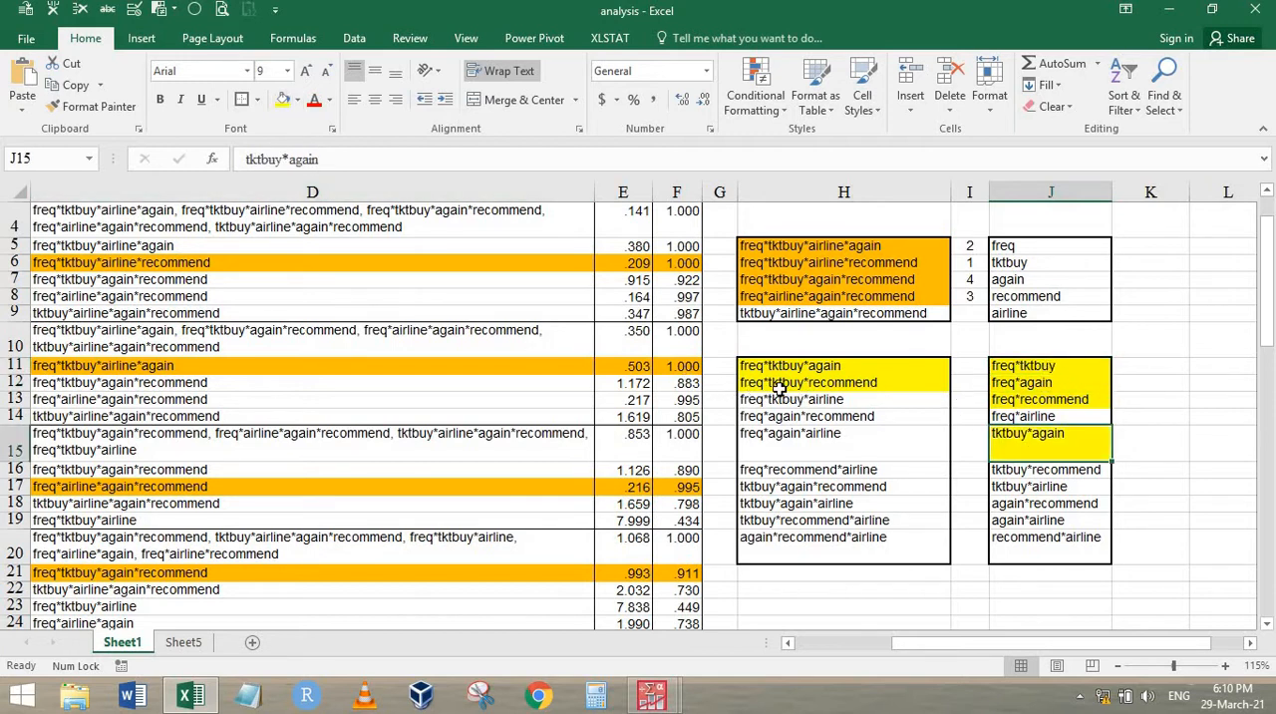
{"action": "left_click", "coordinate": [1057, 474]}
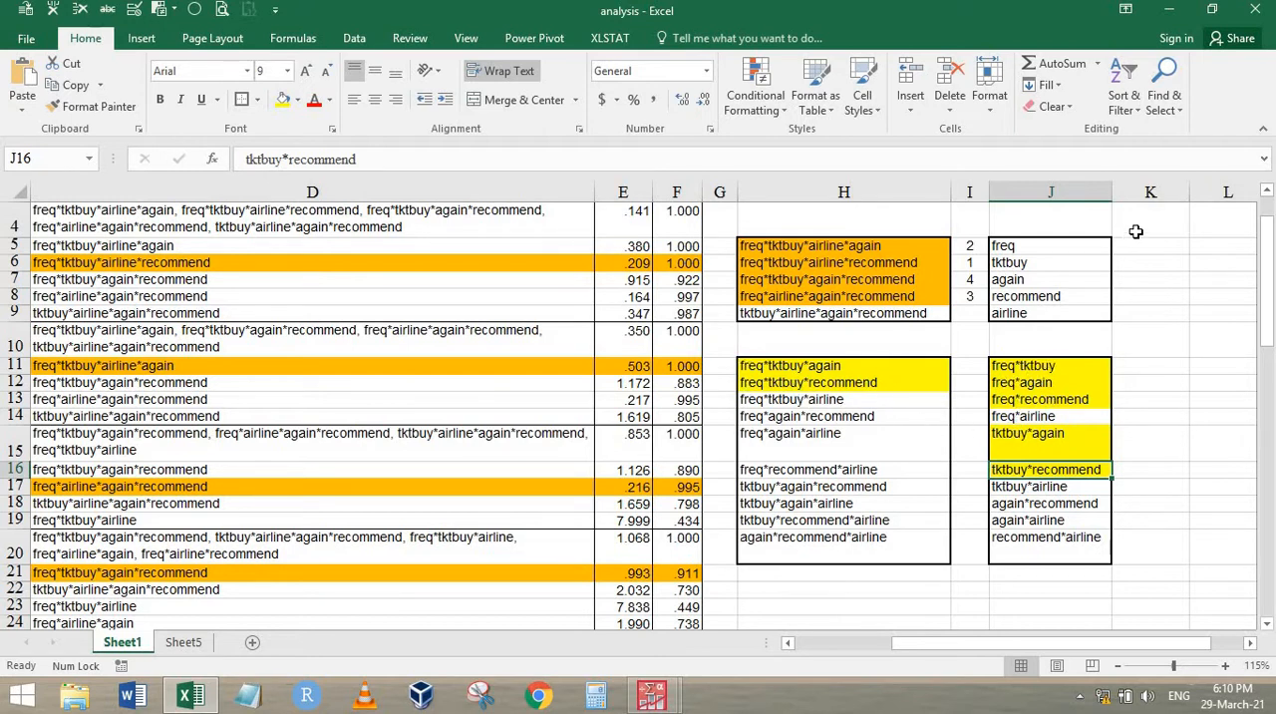
Fill the main effects freq, tktbuy, again and recommend in J5:J8 with yellow
{"action": "left_click_drag", "start_coordinate": [1021, 246], "coordinate": [1042, 297]}
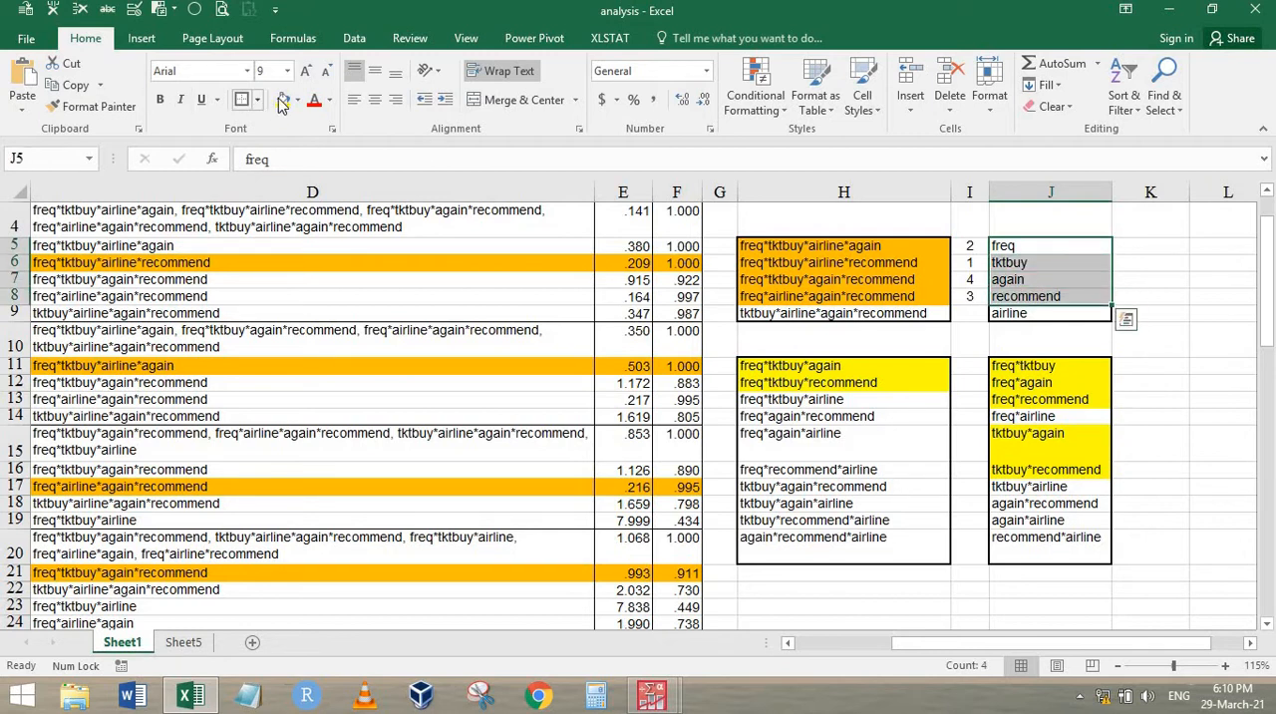
{"action": "left_click", "coordinate": [961, 465]}
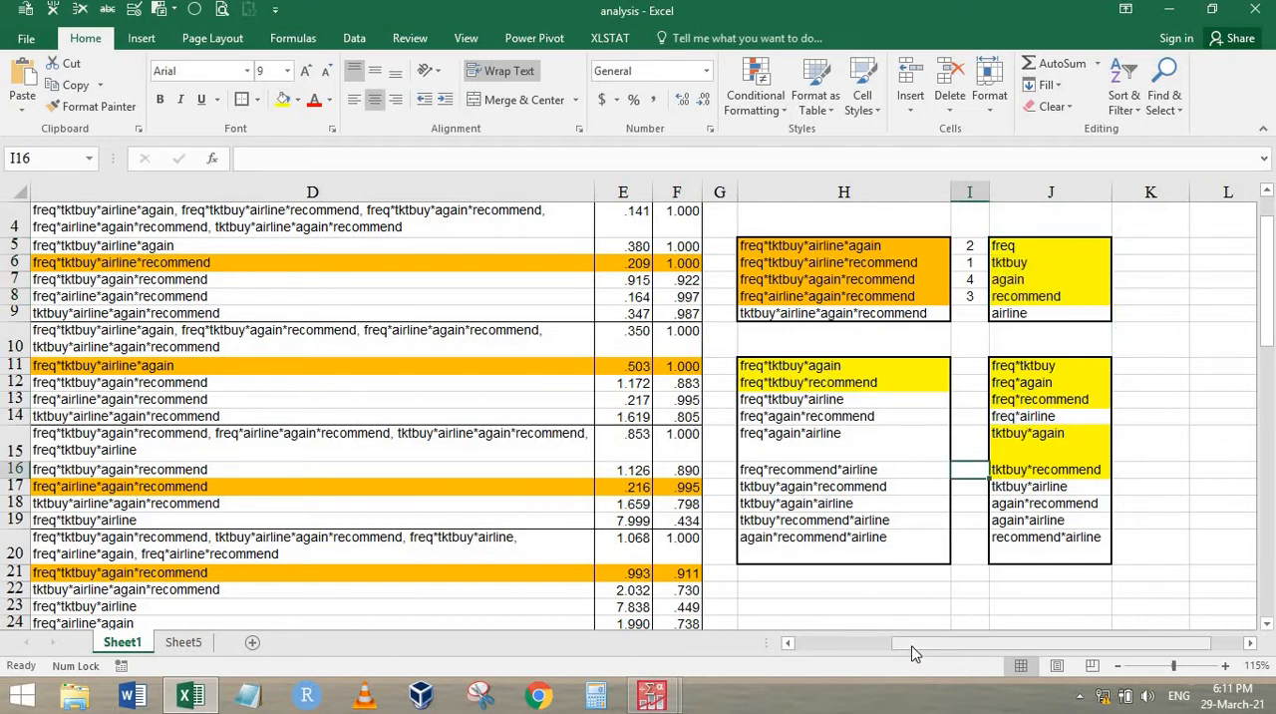
{"action": "left_click_drag", "start_coordinate": [911, 646], "coordinate": [755, 653]}
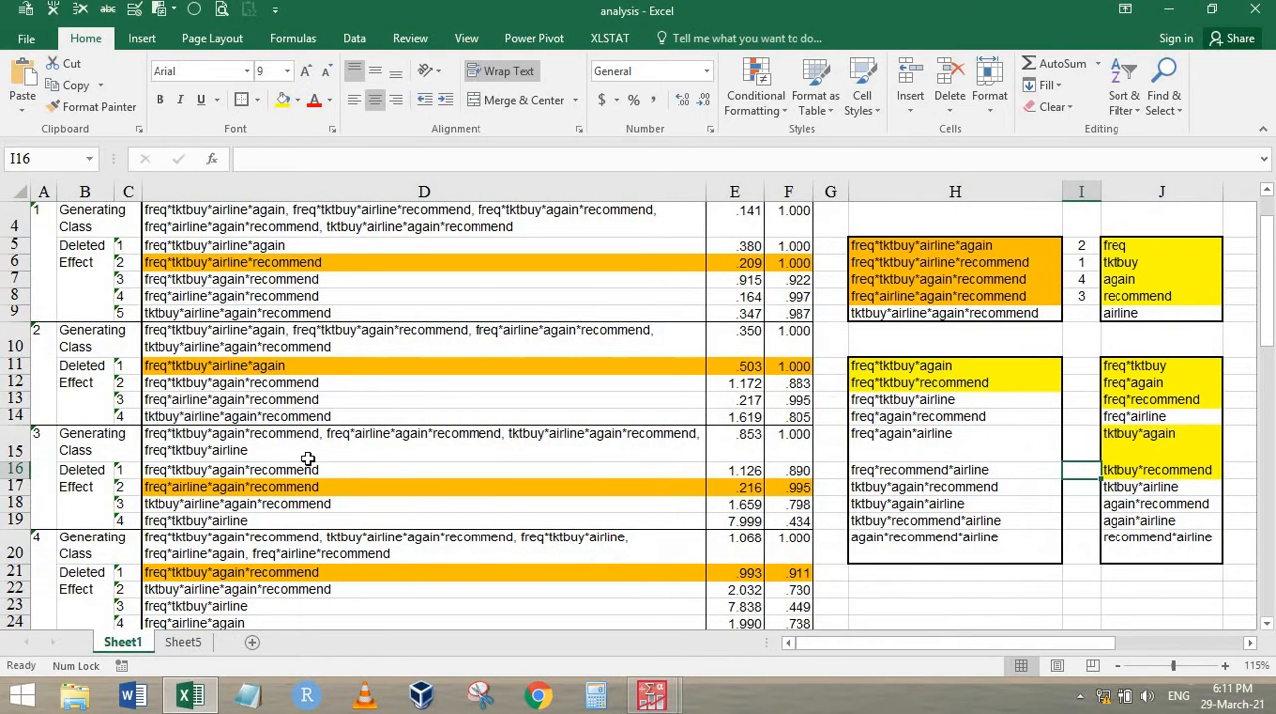
Fill freq*again*recommend in H14 with orange and enter elimination step 5 beside it in I14
{"action": "scroll", "coordinate": [300, 459], "scroll_direction": "down", "scroll_amount": 5}
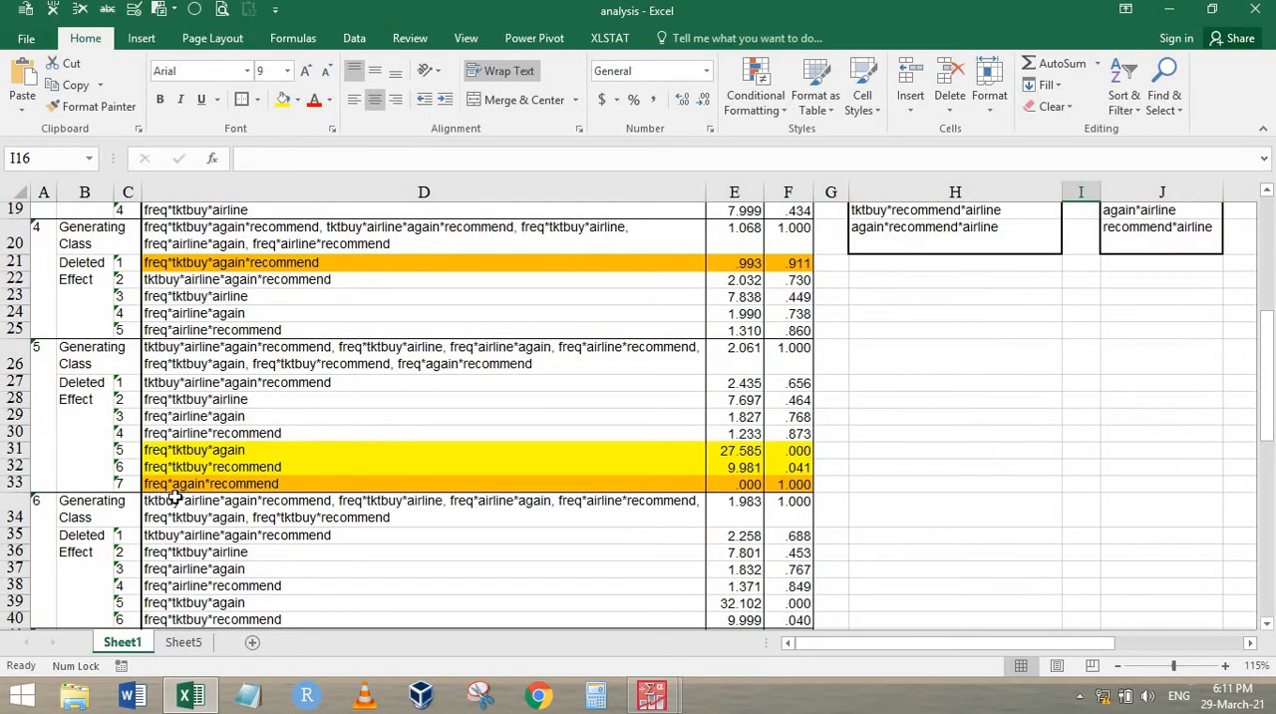
{"action": "scroll", "coordinate": [458, 505], "scroll_direction": "up", "scroll_amount": 2}
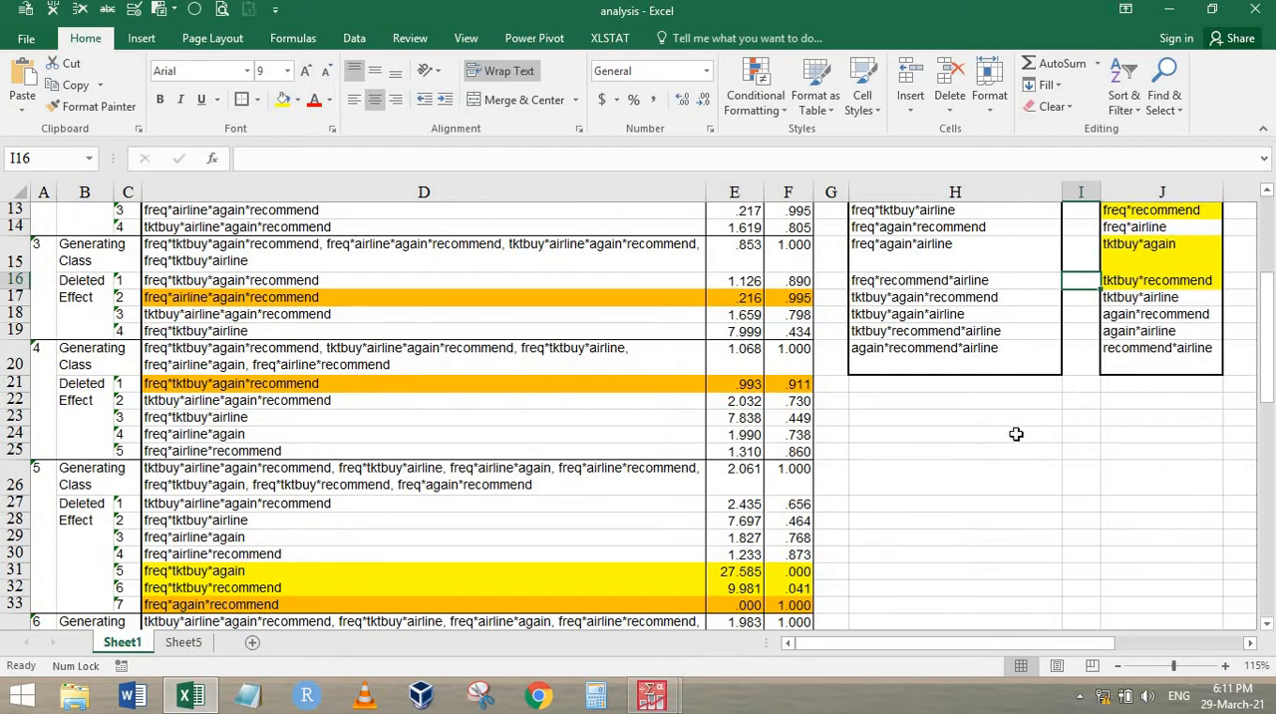
{"action": "scroll", "coordinate": [1016, 434], "scroll_direction": "up", "scroll_amount": 3}
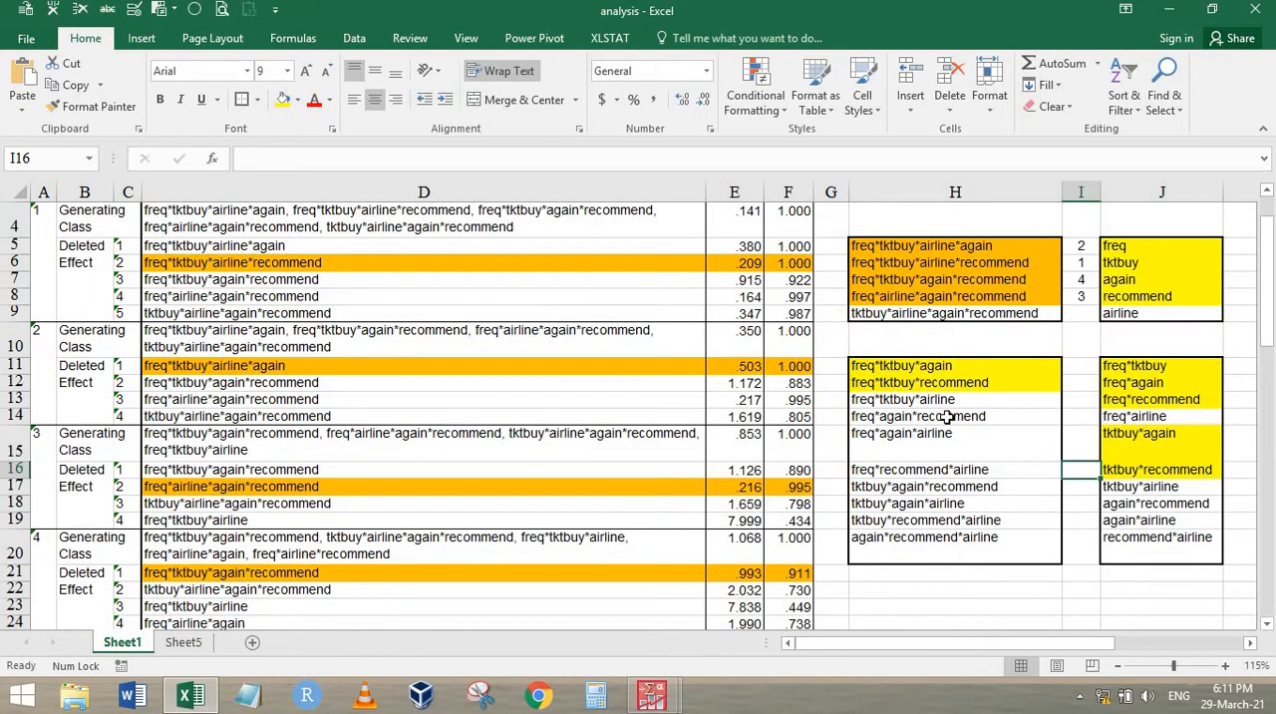
{"action": "left_click", "coordinate": [948, 416]}
{"action": "left_click", "coordinate": [297, 100]}
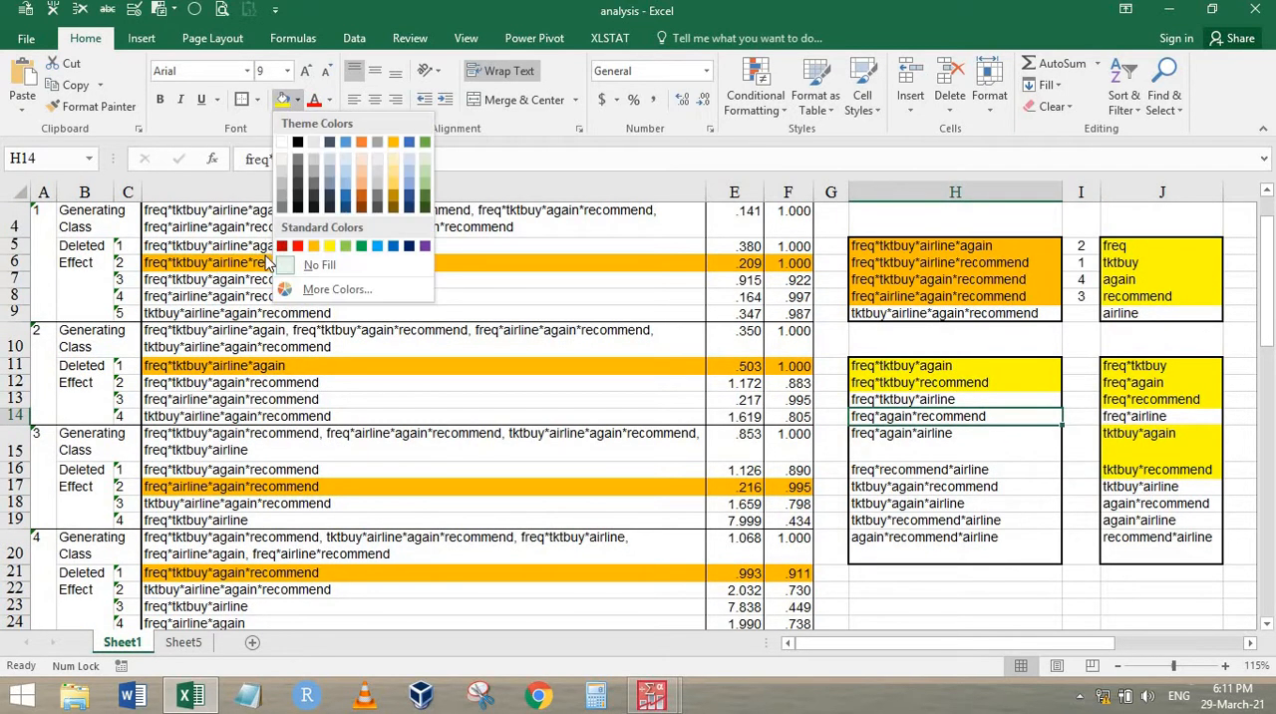
{"action": "left_click", "coordinate": [314, 247]}
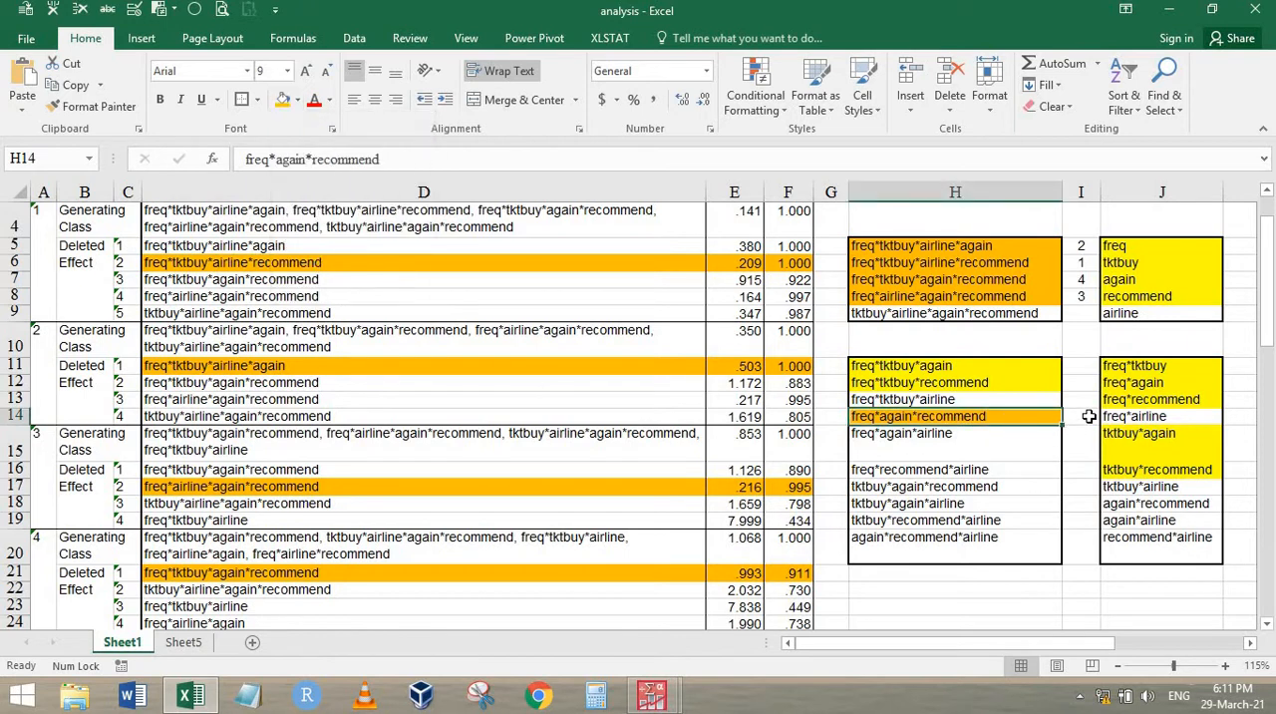
{"action": "left_click", "coordinate": [1089, 416]}
{"action": "type", "text": "5"}
{"action": "key", "text": "Return"}
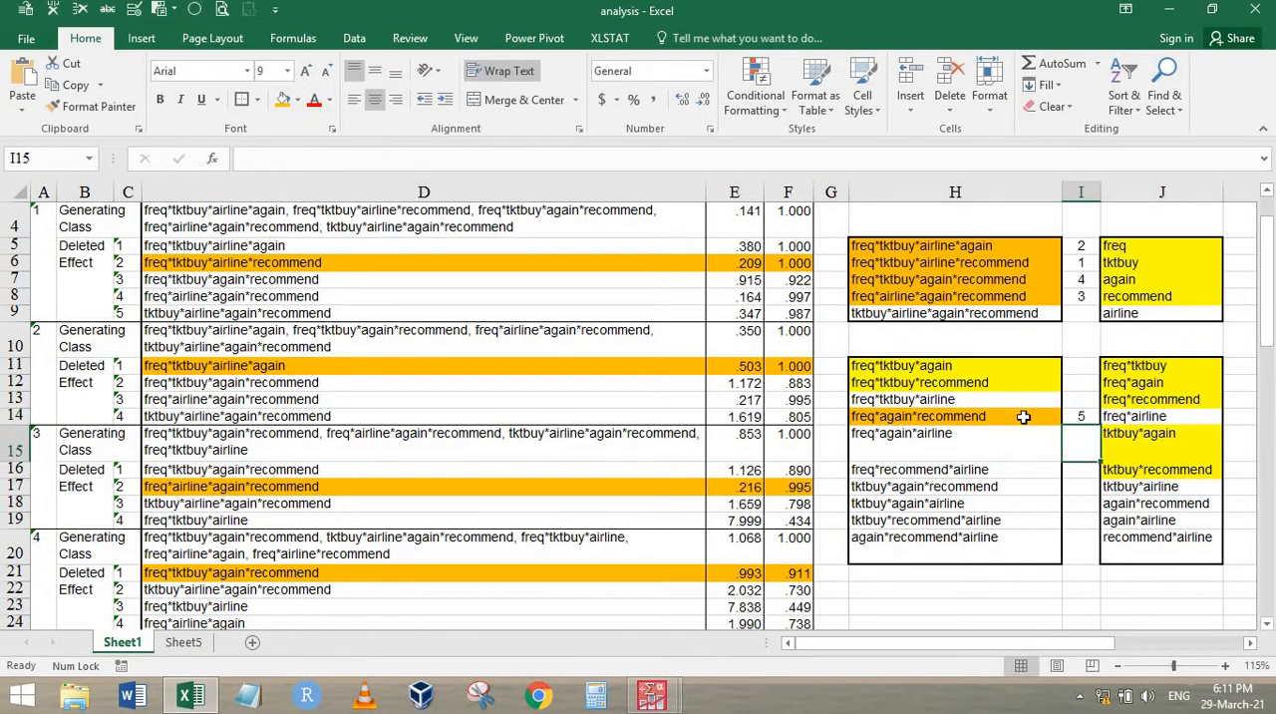
Fill the step 6 effect freq*airline*recommend in D38:F38 with orange
{"action": "left_click", "coordinate": [888, 317]}
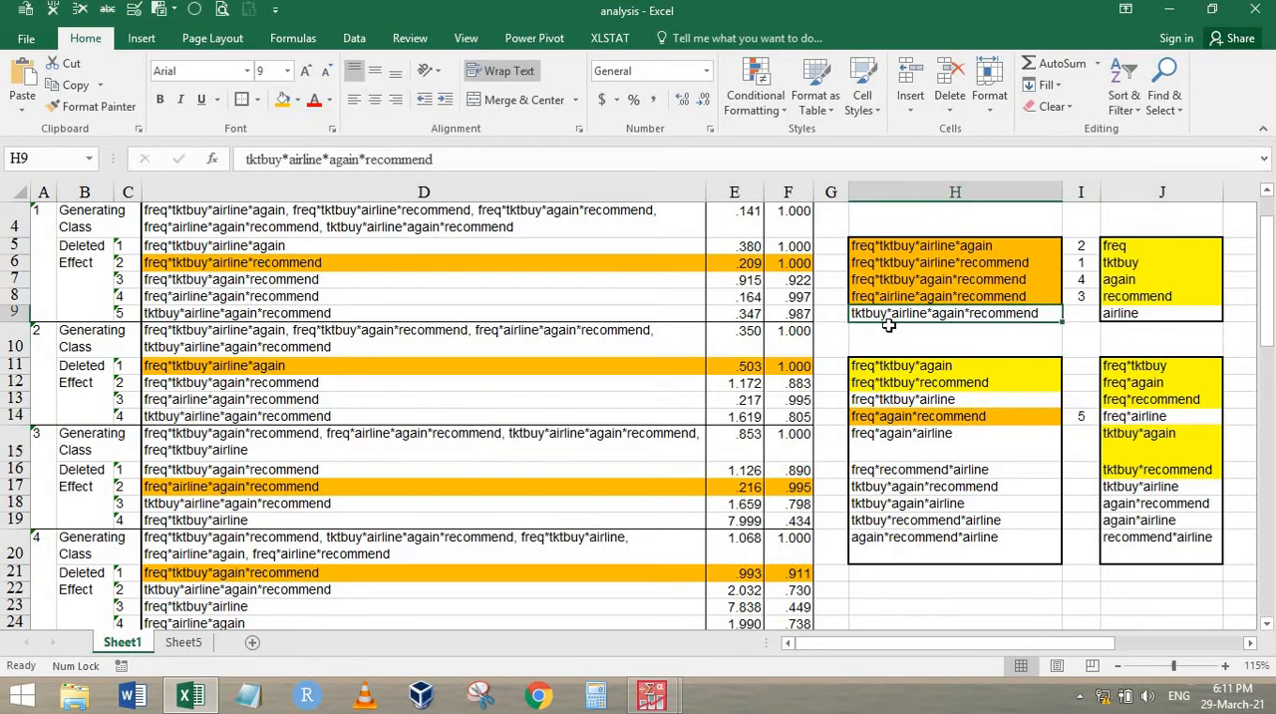
{"action": "scroll", "coordinate": [555, 480], "scroll_direction": "down", "scroll_amount": 6}
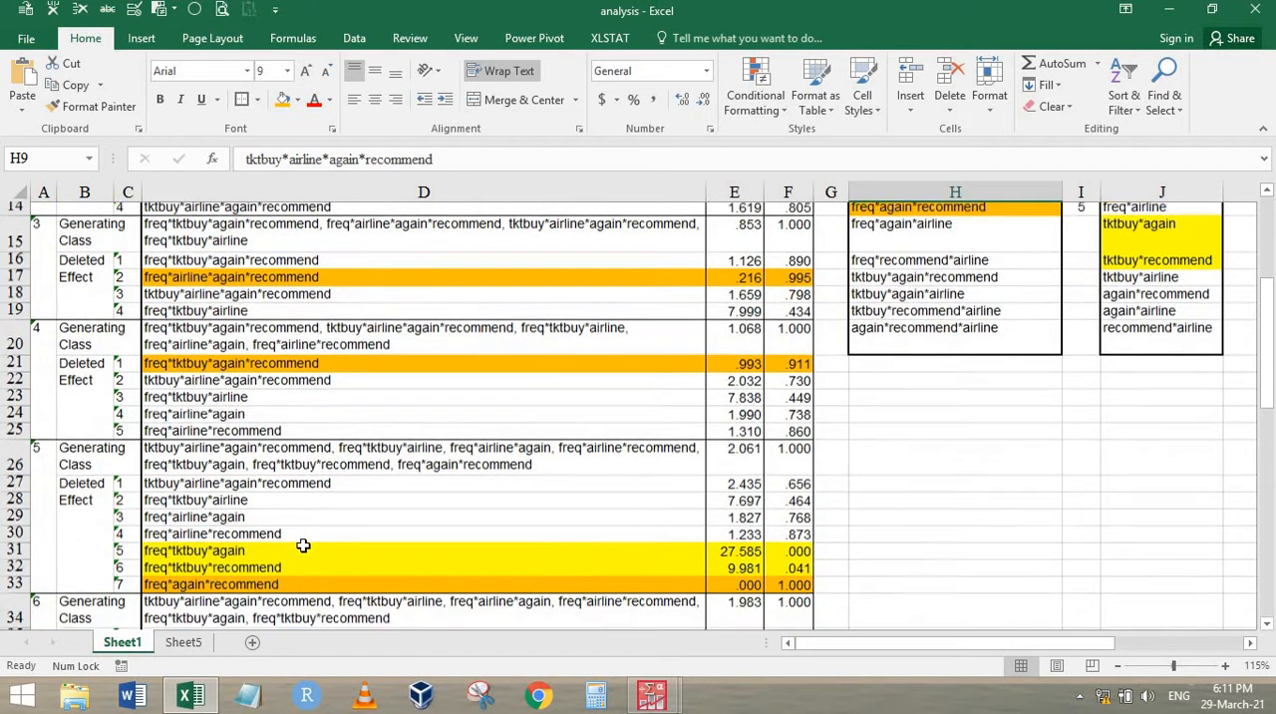
{"action": "left_click", "coordinate": [278, 468]}
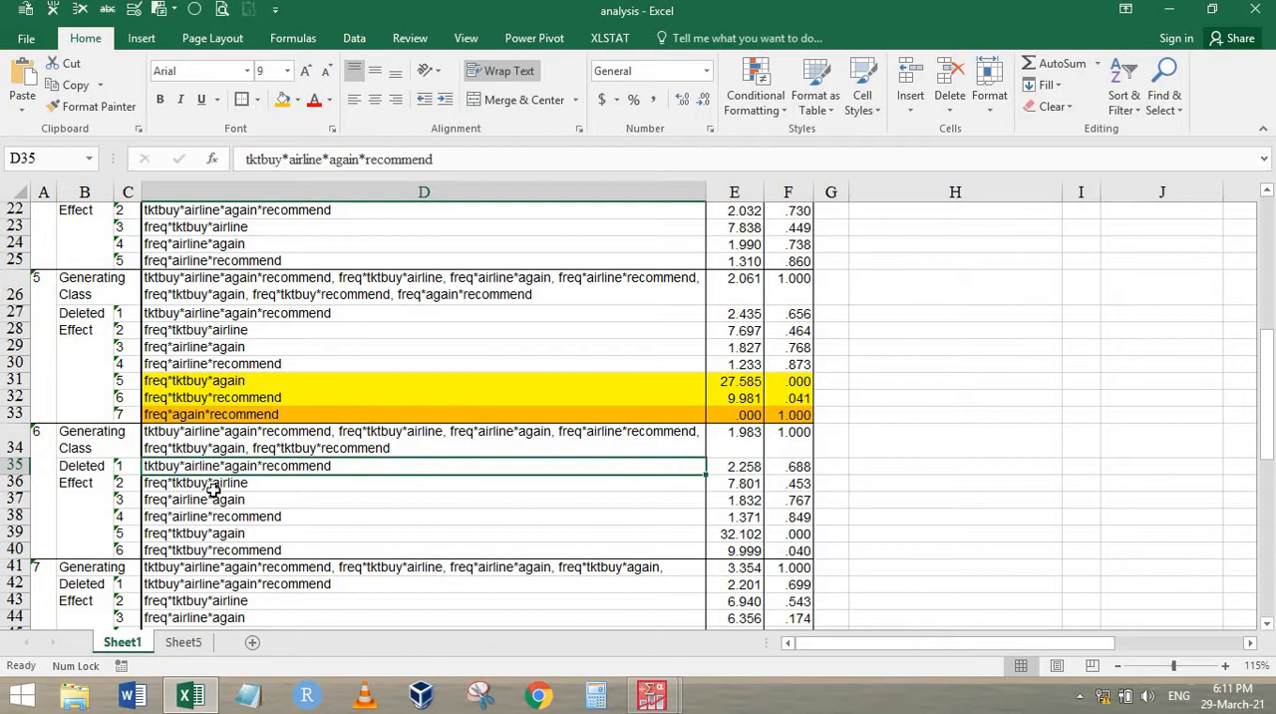
{"action": "left_click_drag", "start_coordinate": [235, 472], "coordinate": [644, 524]}
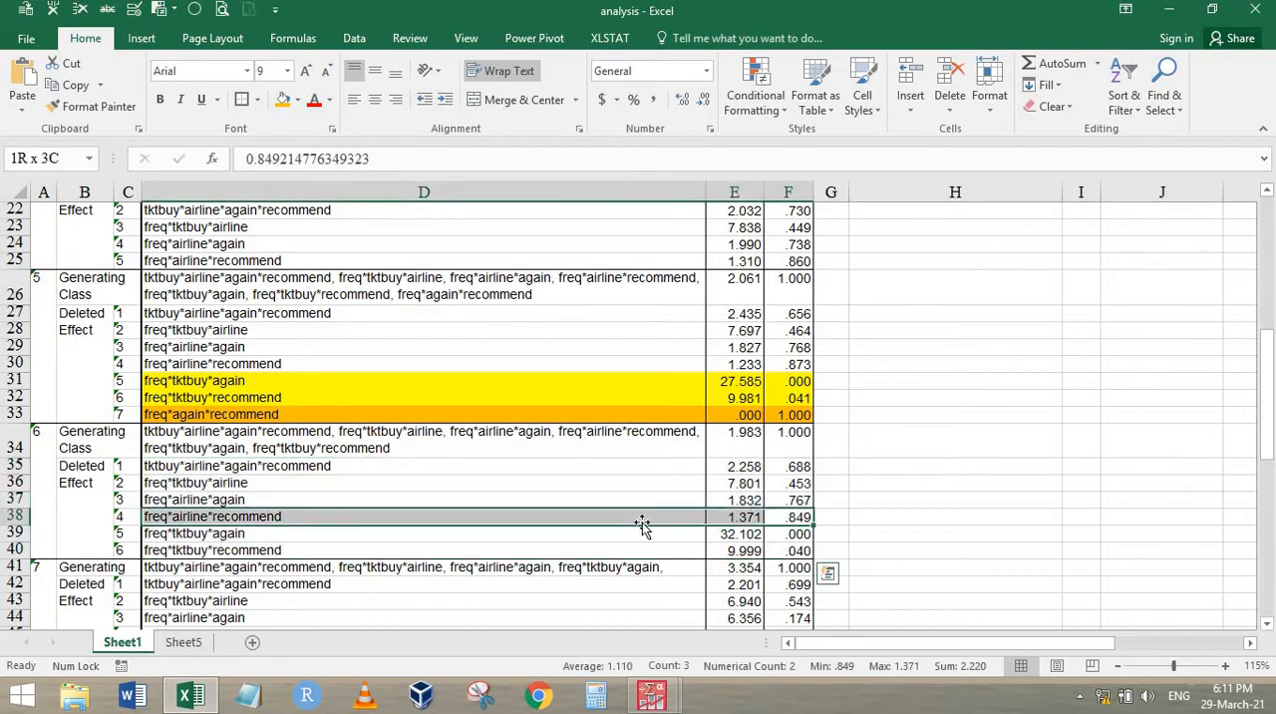
{"action": "left_click", "coordinate": [283, 106]}
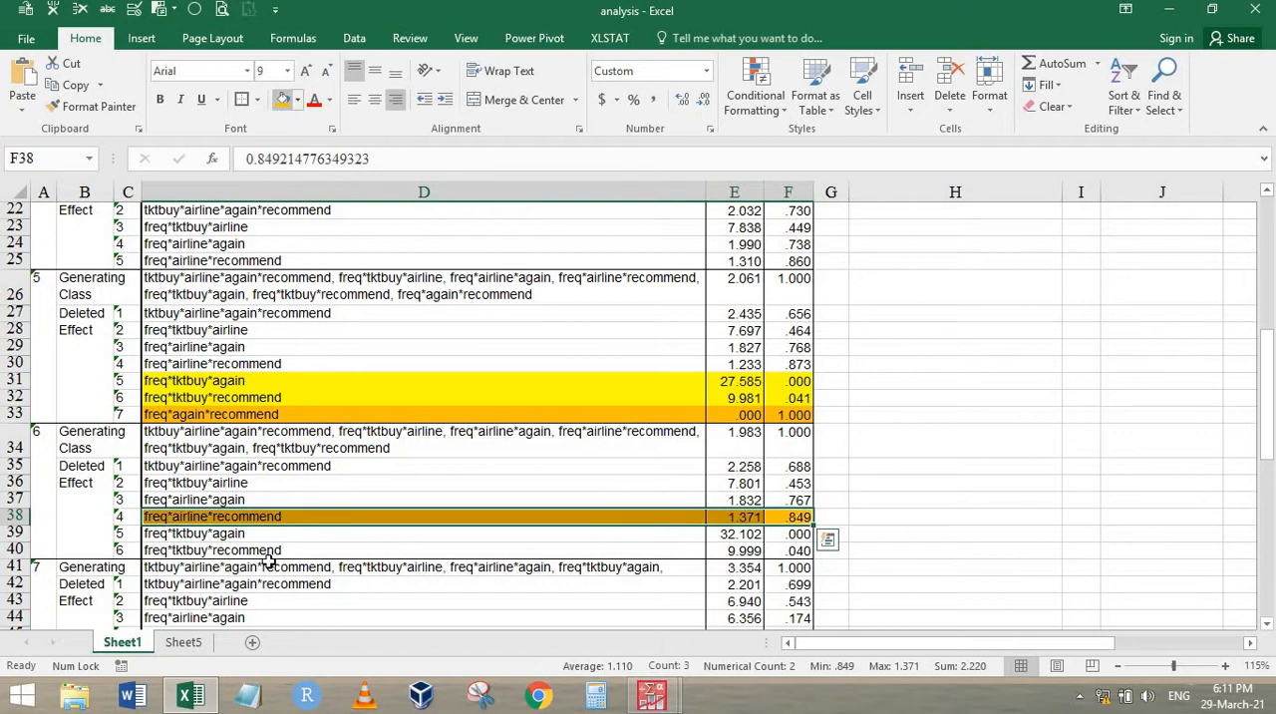
{"action": "left_click", "coordinate": [182, 530]}
Fill freq*recommend*airline in H16 with orange and enter elimination step 6 beside it in I16
{"action": "scroll", "coordinate": [1137, 408], "scroll_direction": "up", "scroll_amount": 6}
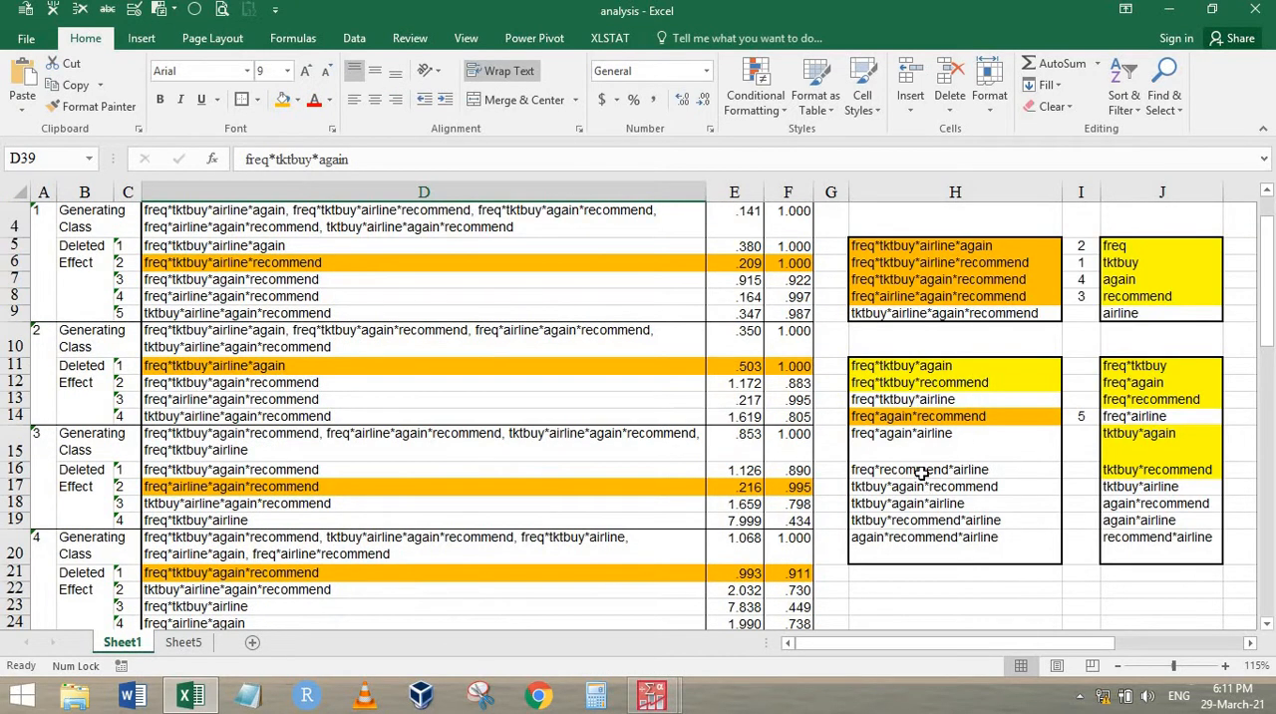
{"action": "left_click", "coordinate": [976, 469]}
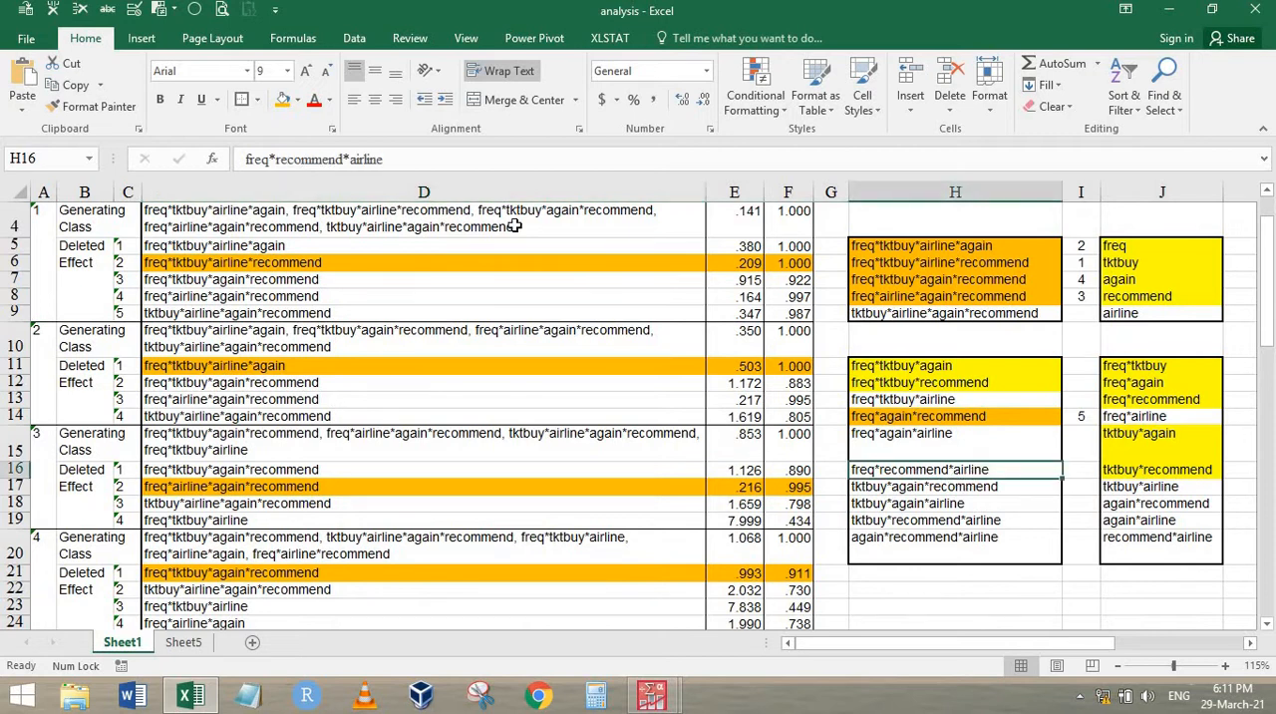
{"action": "left_click", "coordinate": [285, 102]}
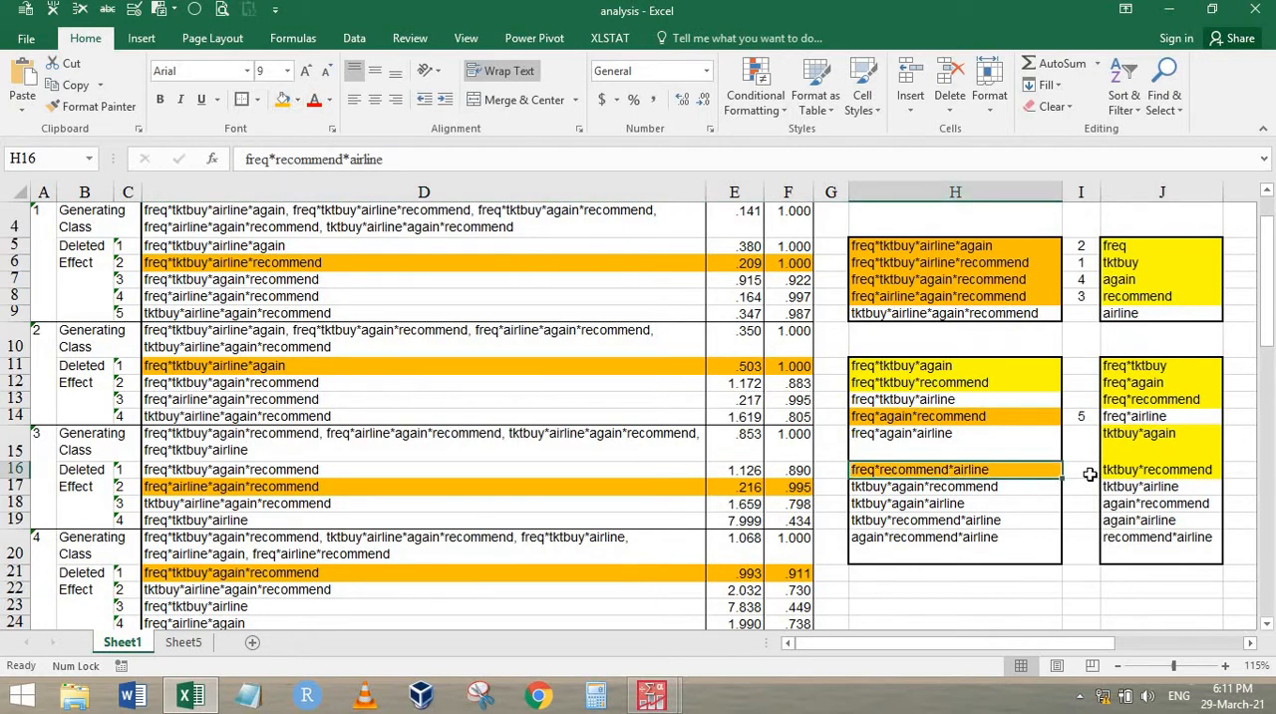
{"action": "left_click", "coordinate": [1087, 470]}
{"action": "type", "text": "6"}
{"action": "key", "text": "Return"}
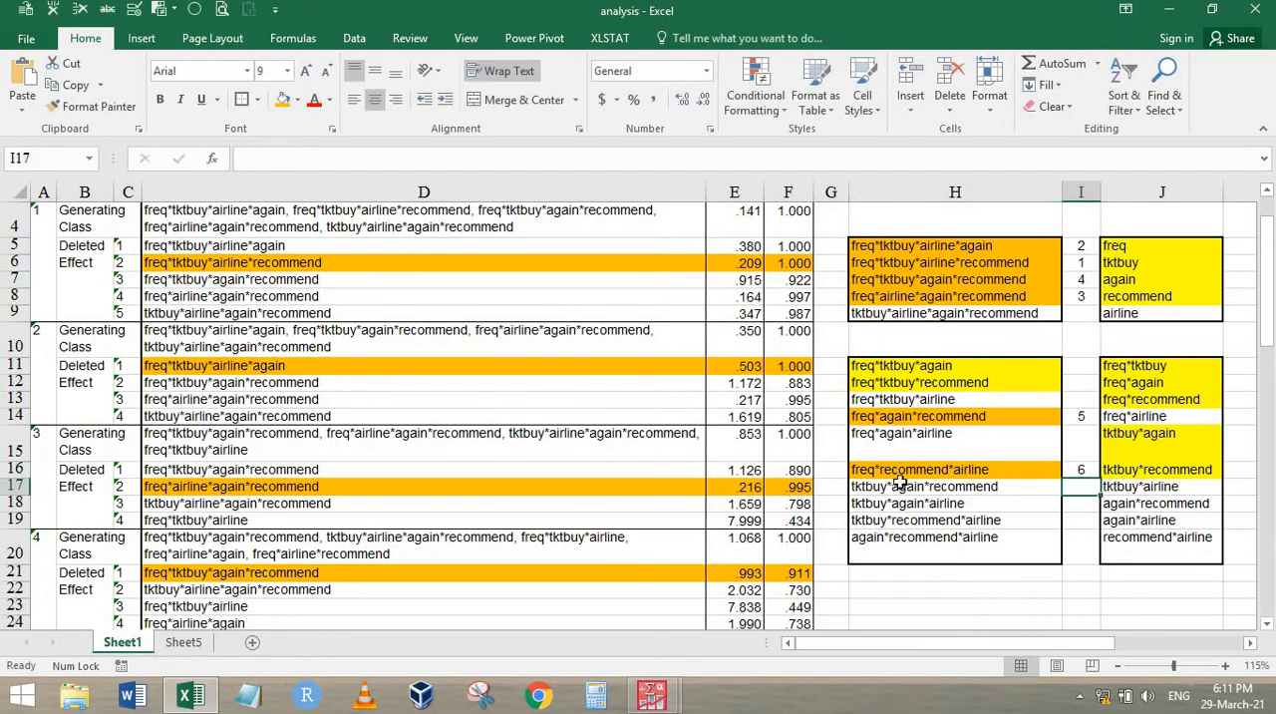
Fill the step 6 effects freq*tktbuy*again and freq*tktbuy*recommend in D39:F40 with yellow
{"action": "left_click", "coordinate": [862, 316]}
{"action": "scroll", "coordinate": [379, 498], "scroll_direction": "down", "scroll_amount": 6}
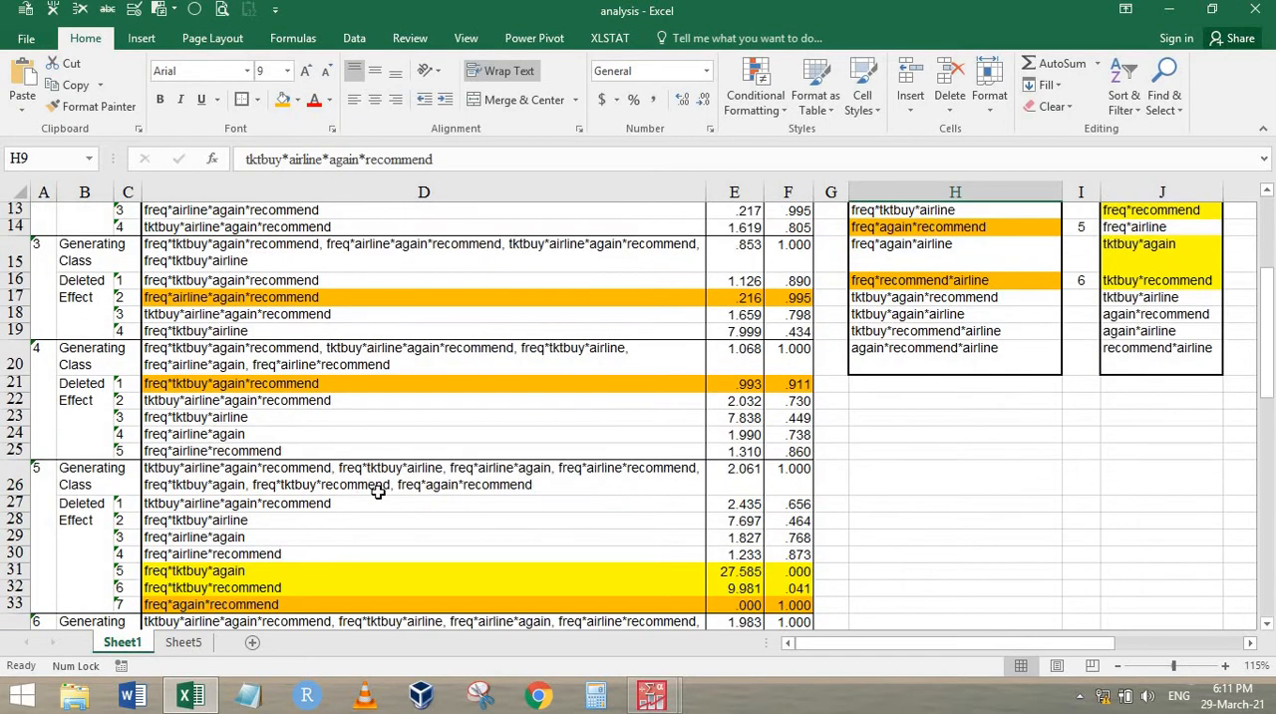
{"action": "scroll", "coordinate": [418, 504], "scroll_direction": "down", "scroll_amount": 1}
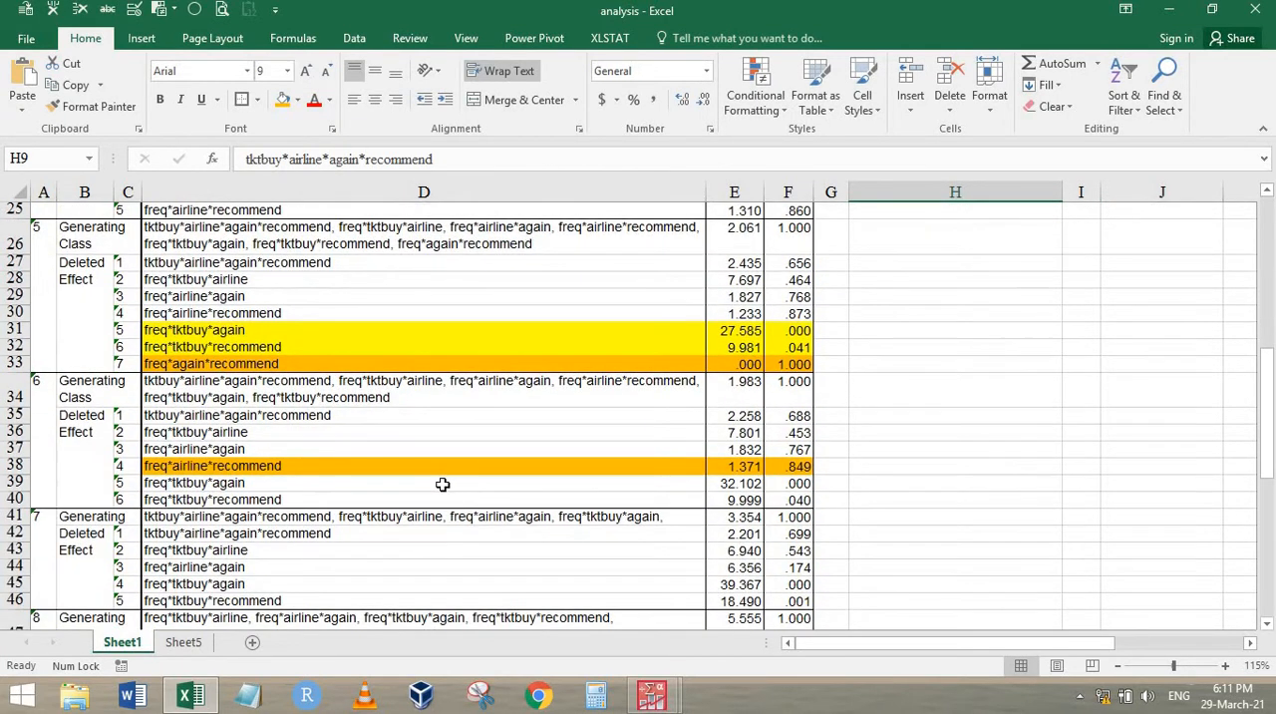
{"action": "left_click_drag", "start_coordinate": [443, 484], "coordinate": [795, 501]}
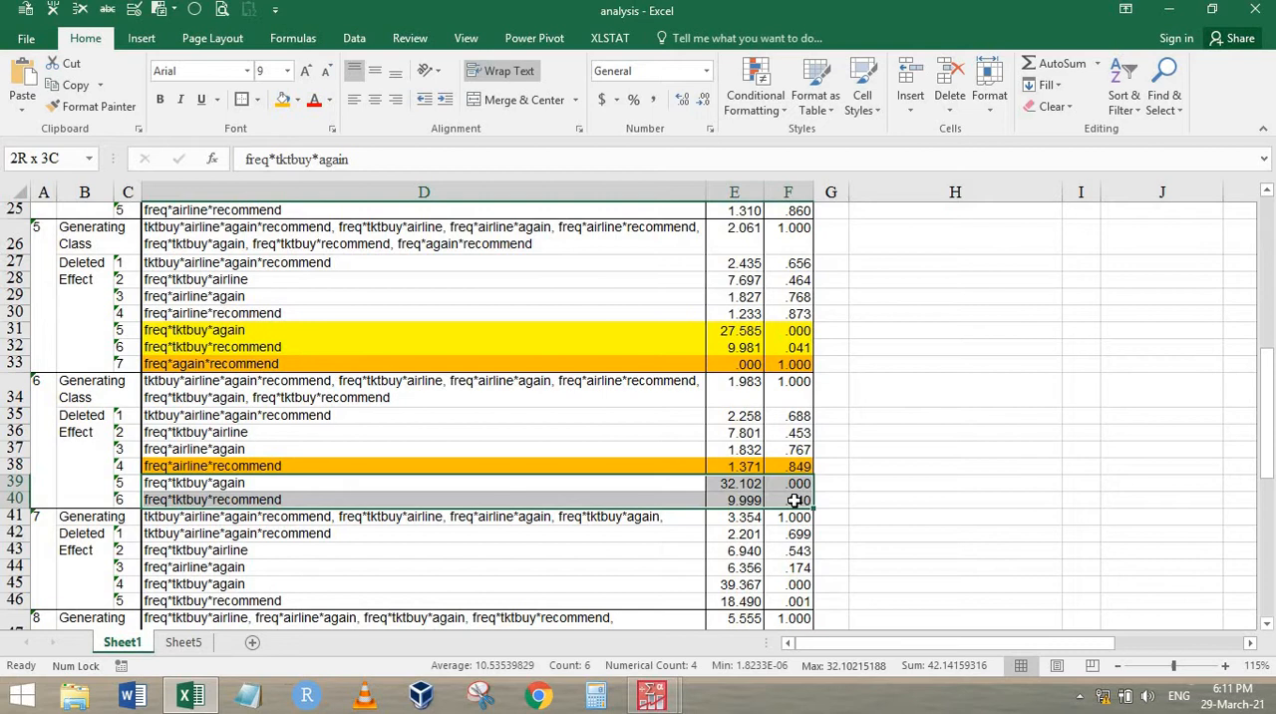
{"action": "left_click", "coordinate": [297, 100]}
{"action": "left_click", "coordinate": [333, 247]}
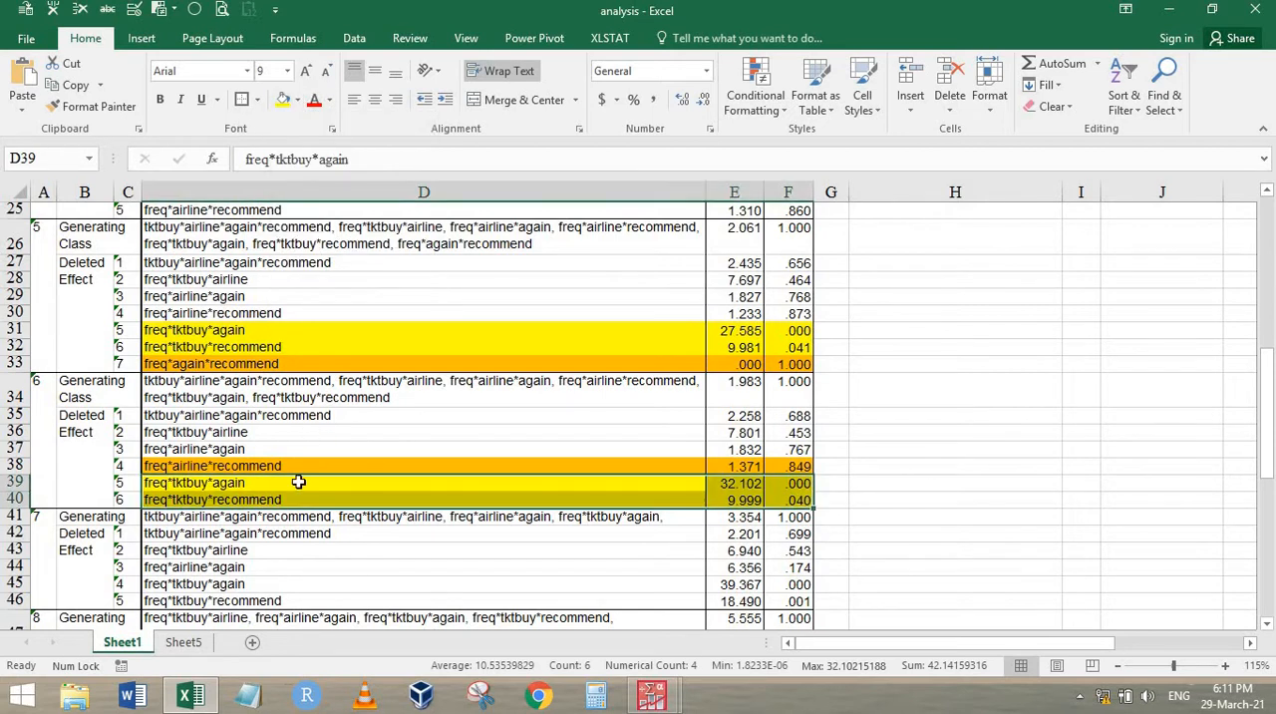
{"action": "key", "text": "Up"}
{"action": "key", "text": "Up"}
{"action": "key", "text": "Up"}
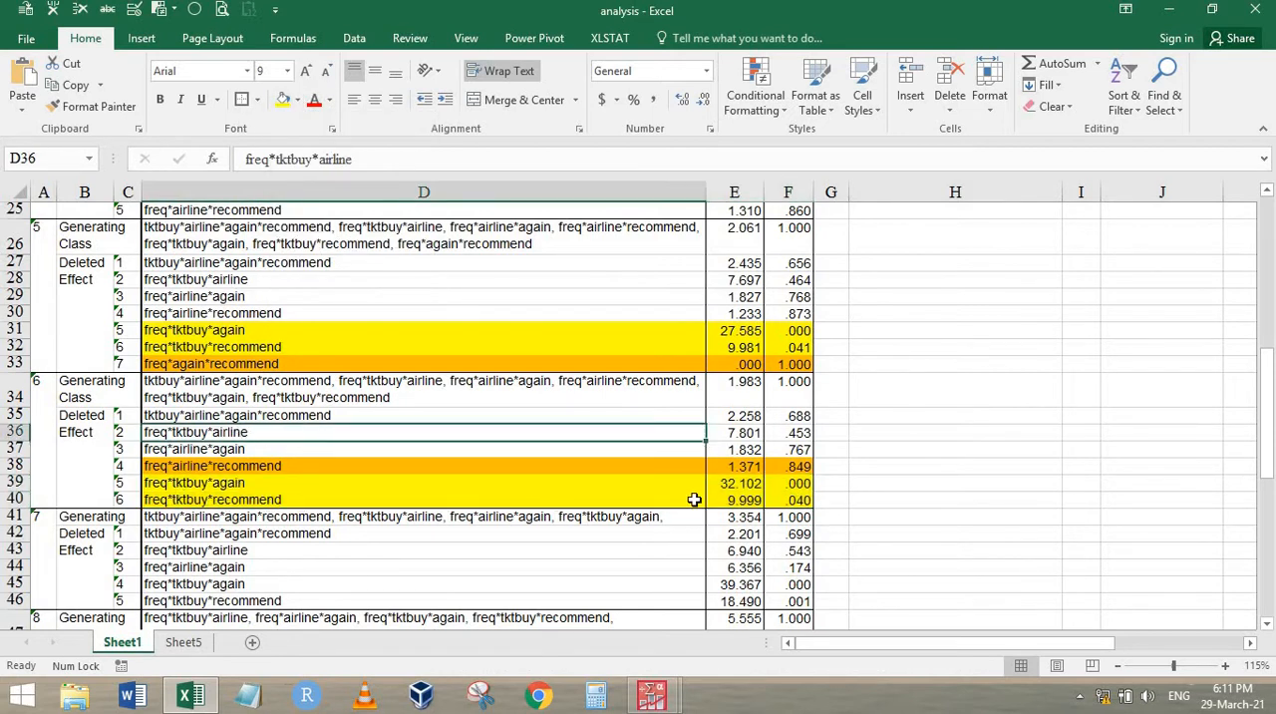
Fill the step 7 effects freq*tktbuy*again and freq*tktbuy*recommend in D45:F46 with yellow
{"action": "scroll", "coordinate": [960, 406], "scroll_direction": "up", "scroll_amount": 4}
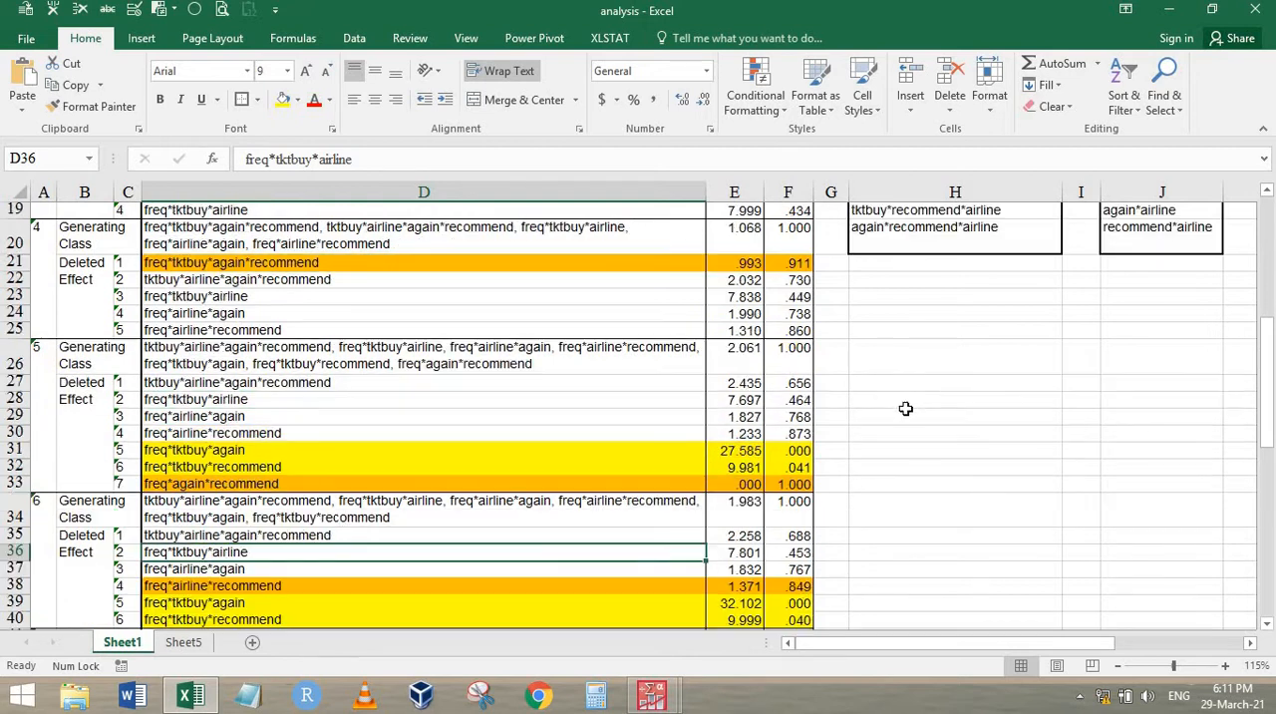
{"action": "scroll", "coordinate": [350, 464], "scroll_direction": "down", "scroll_amount": 5}
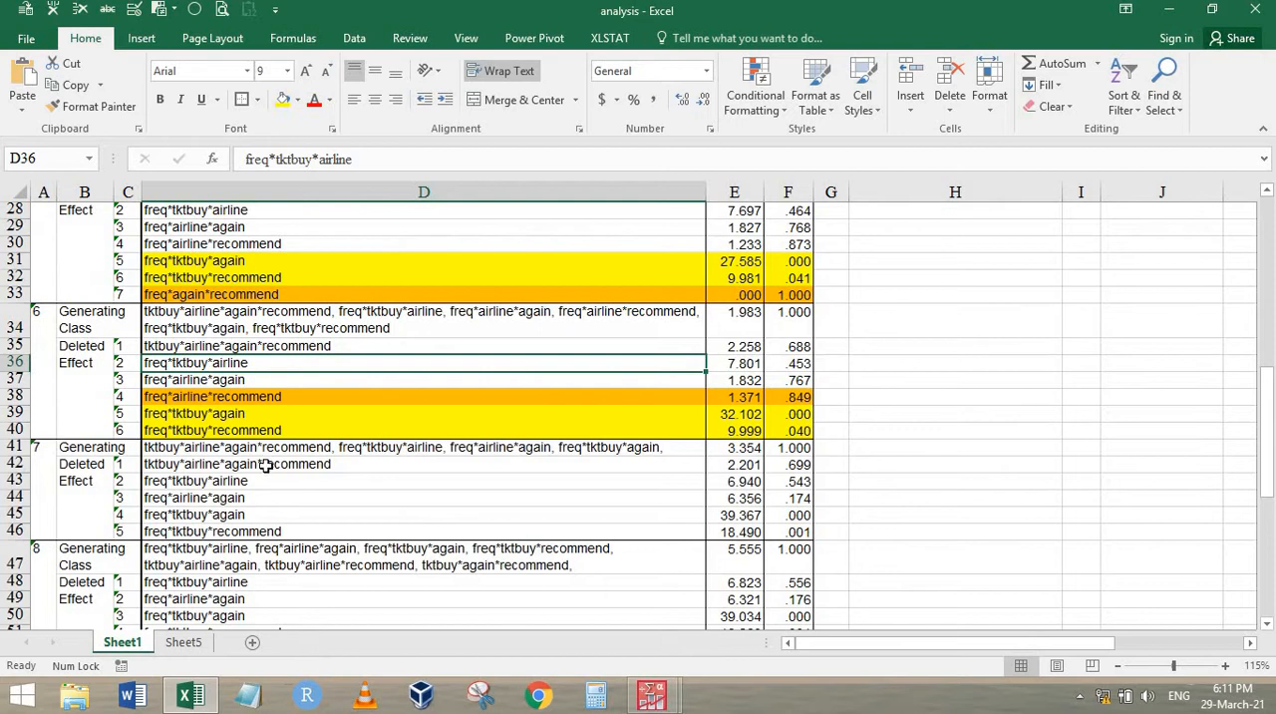
{"action": "double_click", "coordinate": [266, 466]}
{"action": "left_click", "coordinate": [252, 480]}
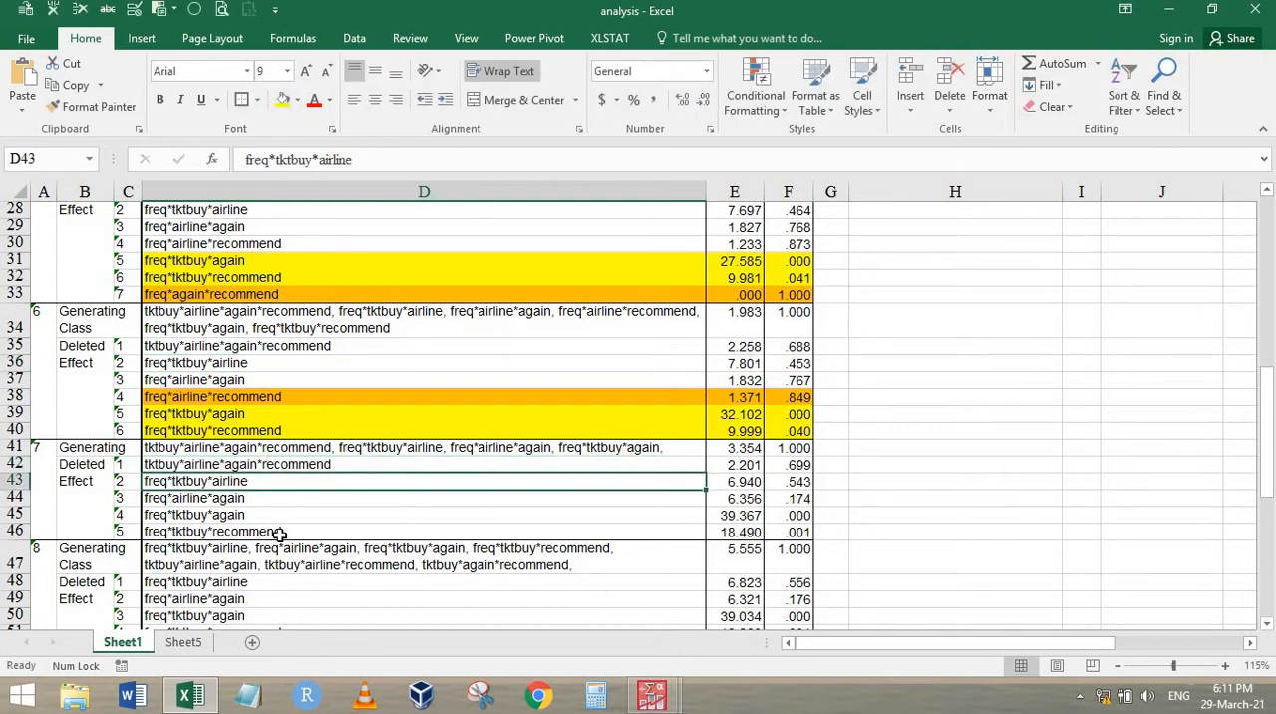
{"action": "left_click_drag", "start_coordinate": [309, 462], "coordinate": [786, 527]}
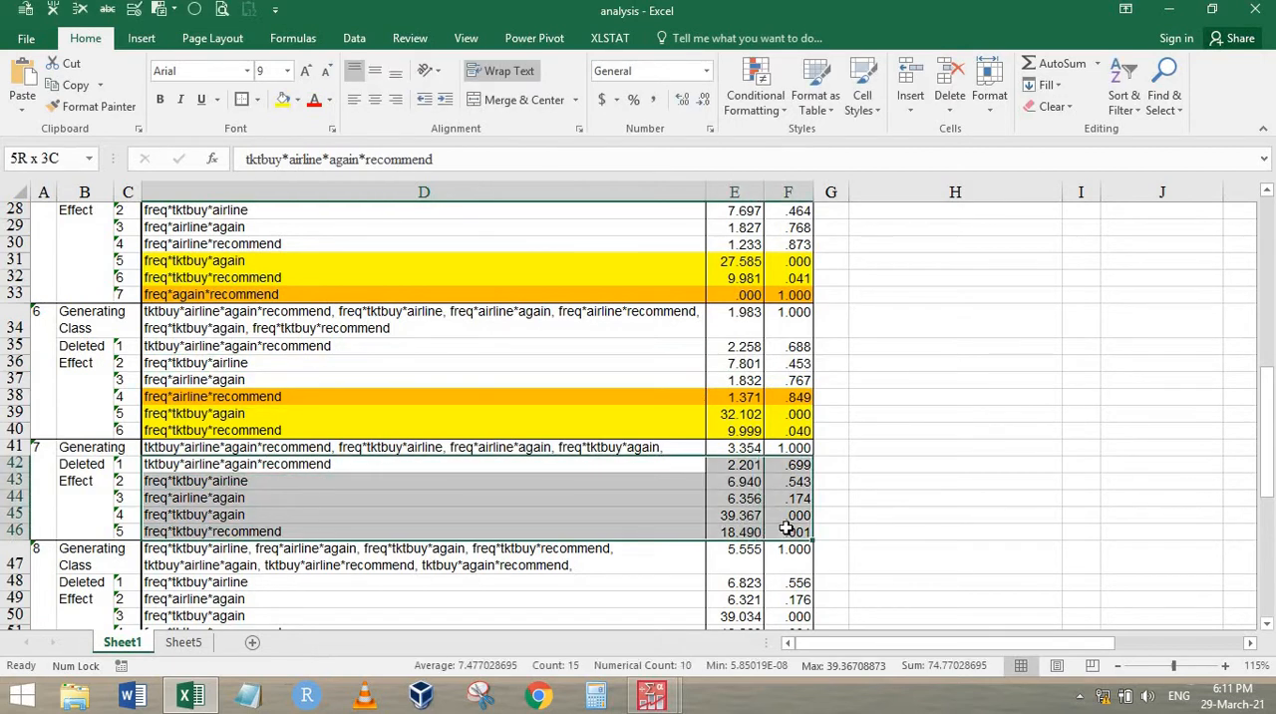
{"action": "left_click_drag", "start_coordinate": [608, 513], "coordinate": [786, 529]}
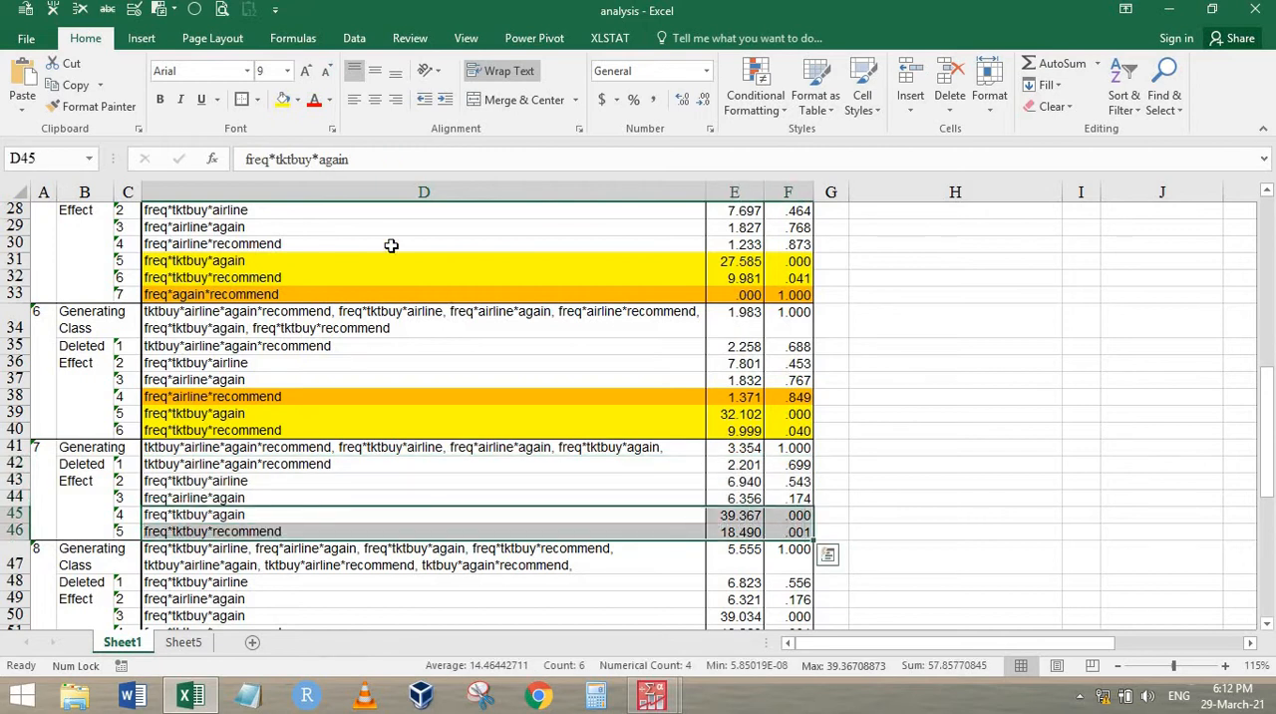
{"action": "left_click", "coordinate": [283, 99]}
{"action": "left_click", "coordinate": [228, 532]}
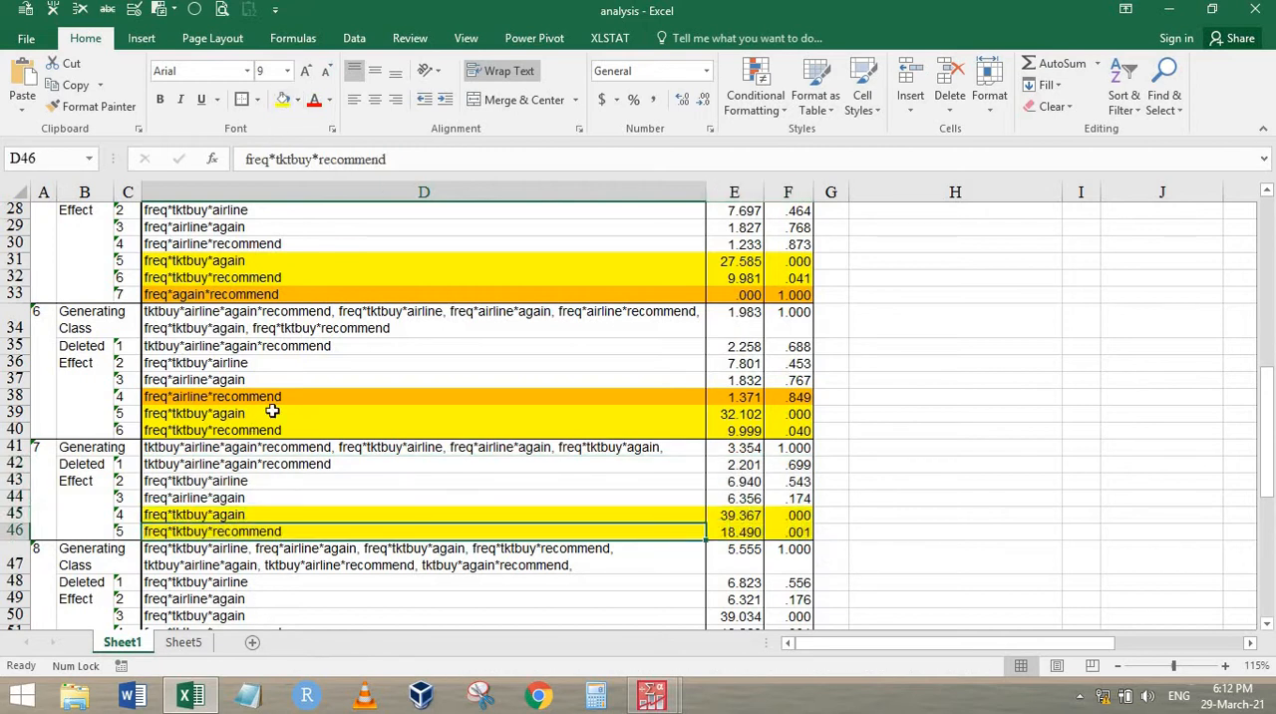
Fill the step 7 effect tktbuy*airline*again*recommend in D42:F42 with orange
{"action": "left_click", "coordinate": [597, 464]}
{"action": "left_click_drag", "start_coordinate": [788, 464], "coordinate": [641, 465]}
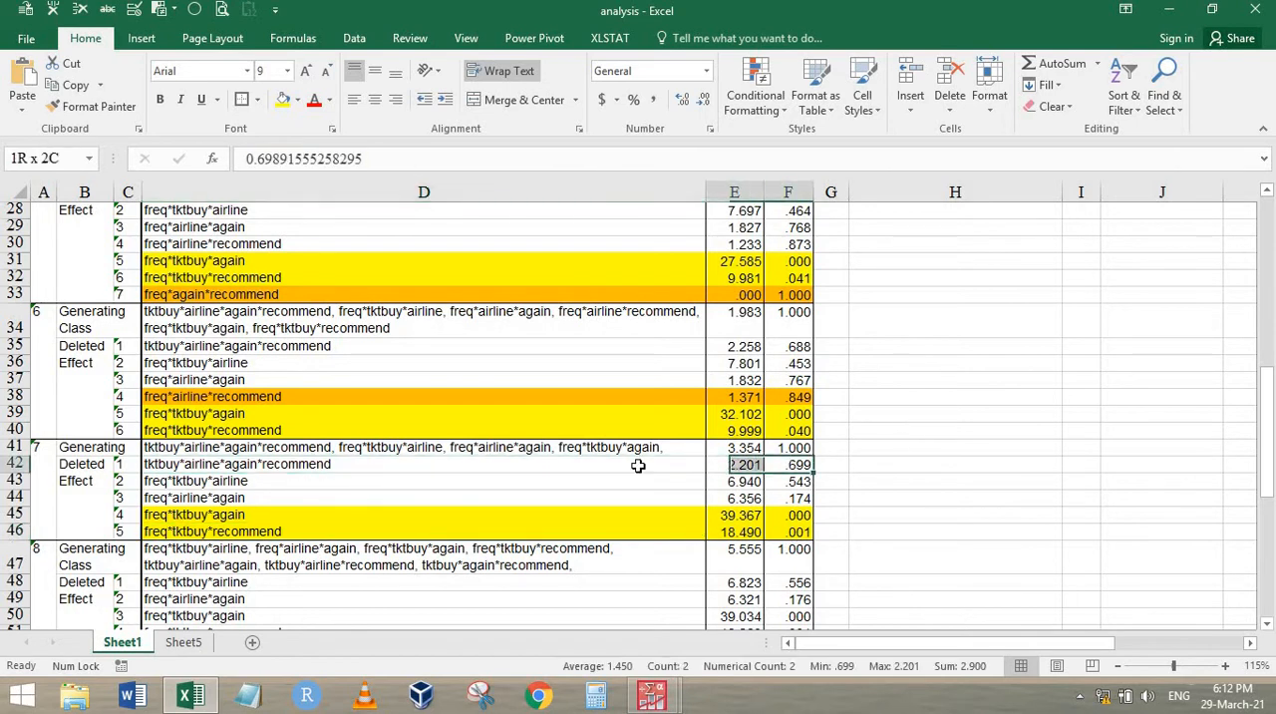
{"action": "left_click", "coordinate": [297, 100]}
{"action": "left_click", "coordinate": [313, 245]}
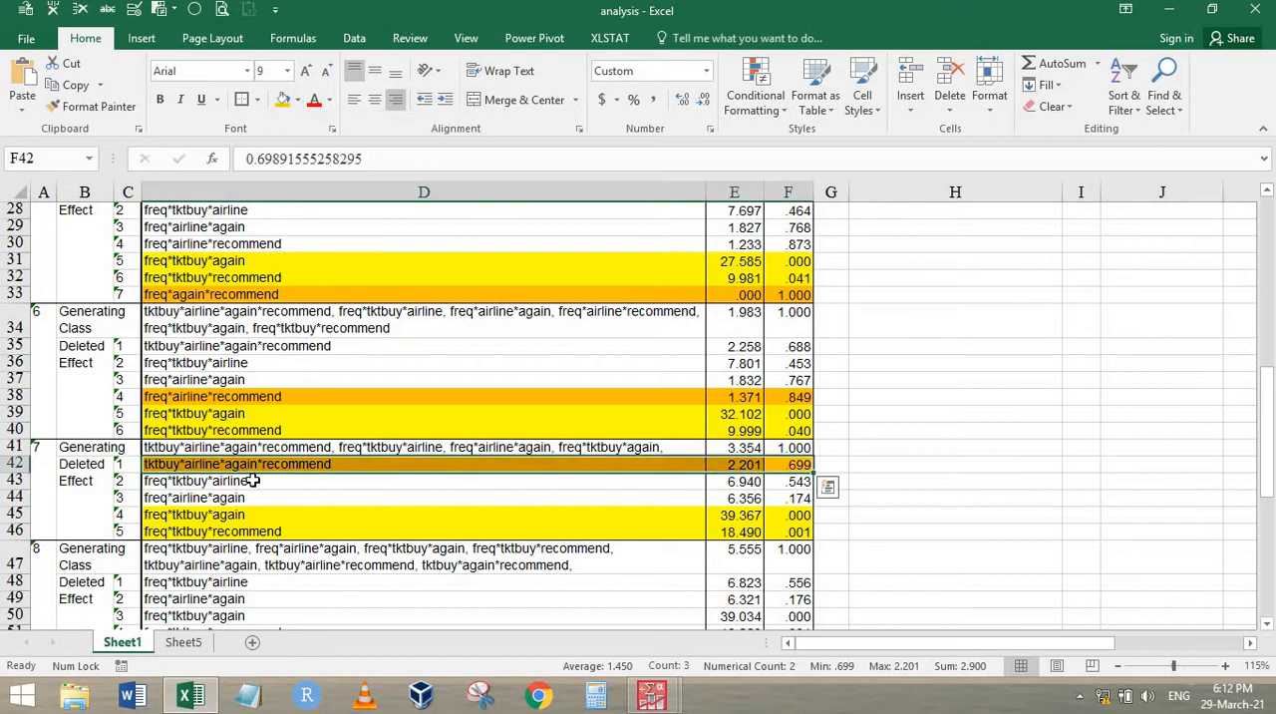
{"action": "left_click", "coordinate": [267, 482]}
Fill tktbuy*airline*again*recommend in H9 with orange and enter elimination step 7 beside it in I9
{"action": "scroll", "coordinate": [900, 398], "scroll_direction": "up", "scroll_amount": 9}
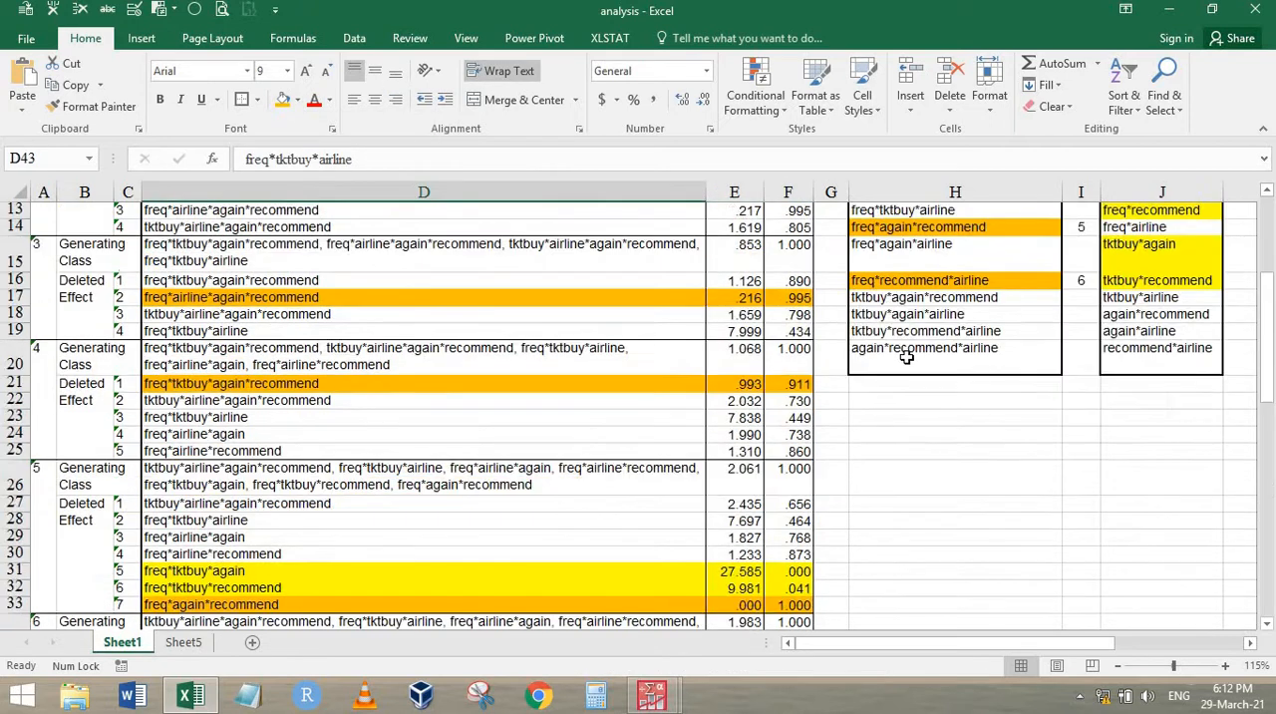
{"action": "left_click", "coordinate": [914, 364]}
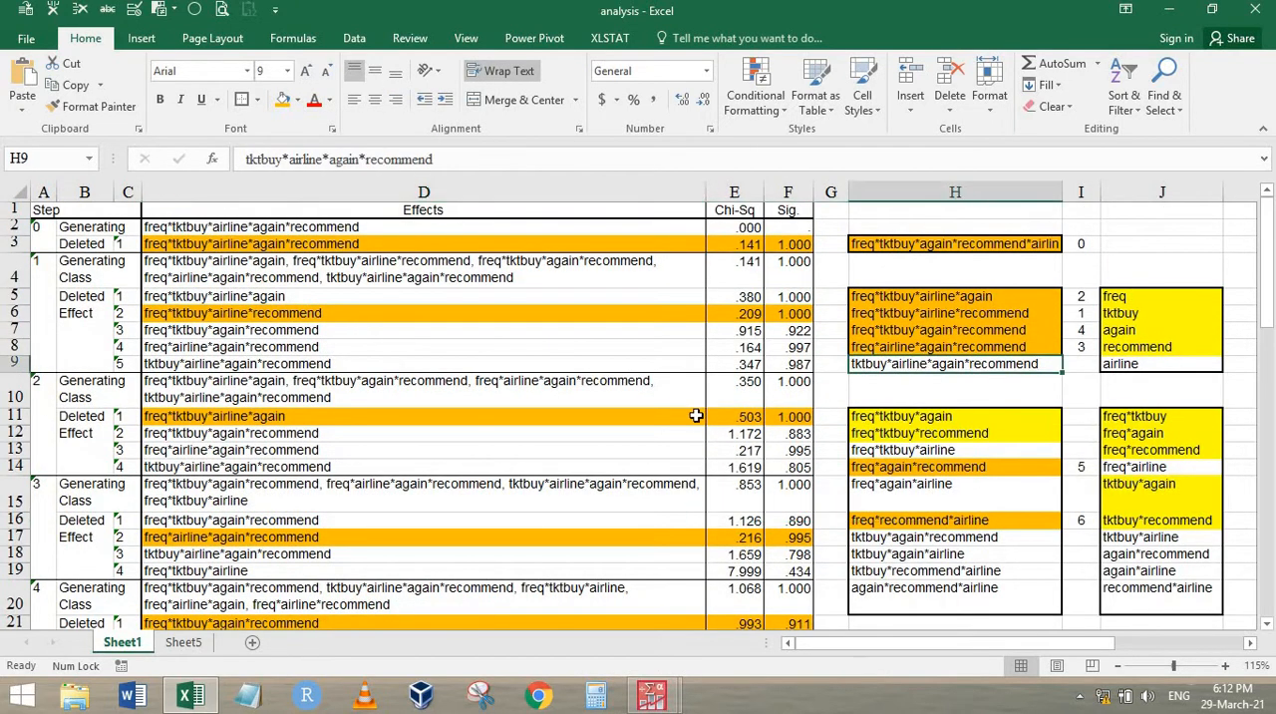
{"action": "scroll", "coordinate": [698, 412], "scroll_direction": "down", "scroll_amount": 10}
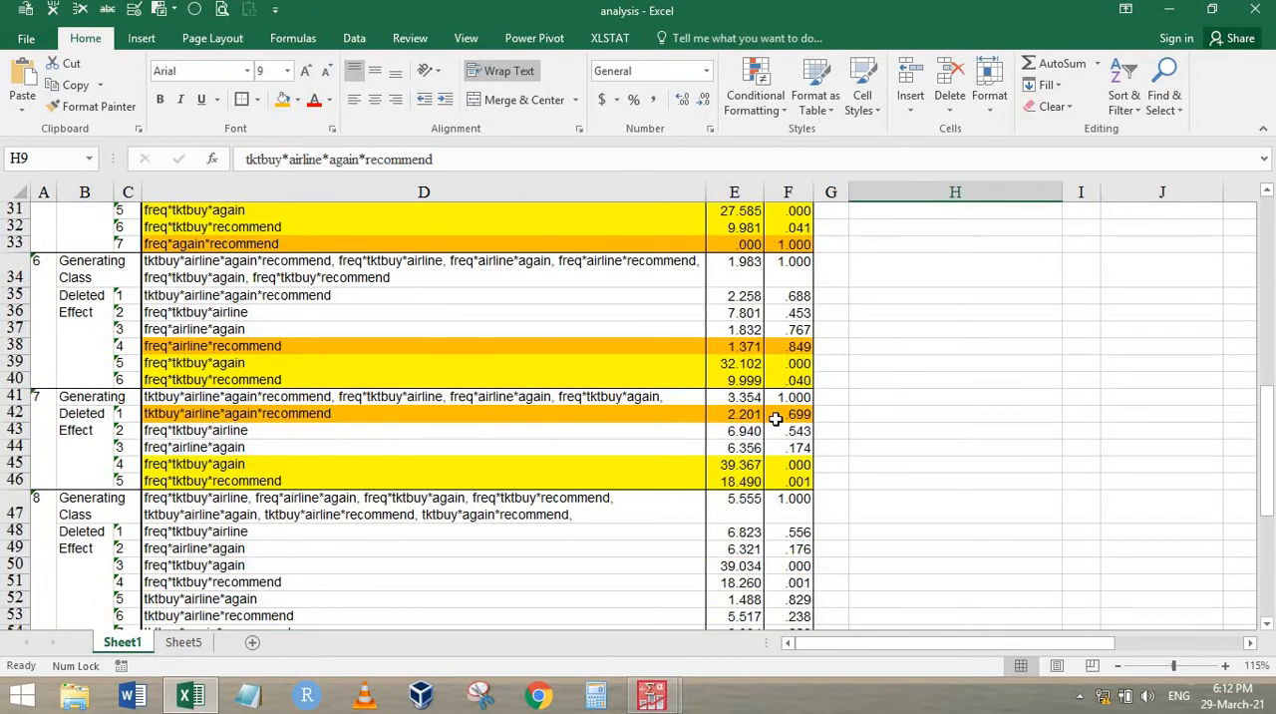
{"action": "scroll", "coordinate": [1206, 367], "scroll_direction": "up", "scroll_amount": 10}
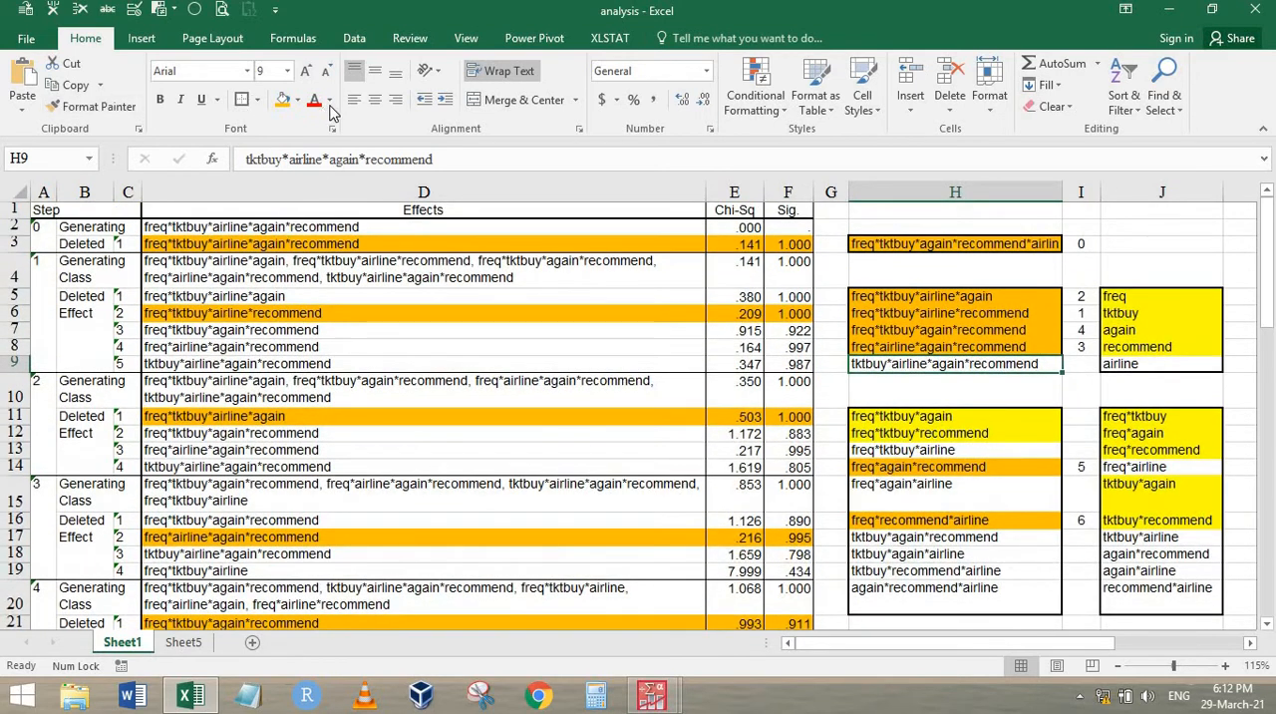
{"action": "left_click", "coordinate": [283, 100]}
{"action": "left_click", "coordinate": [1087, 365]}
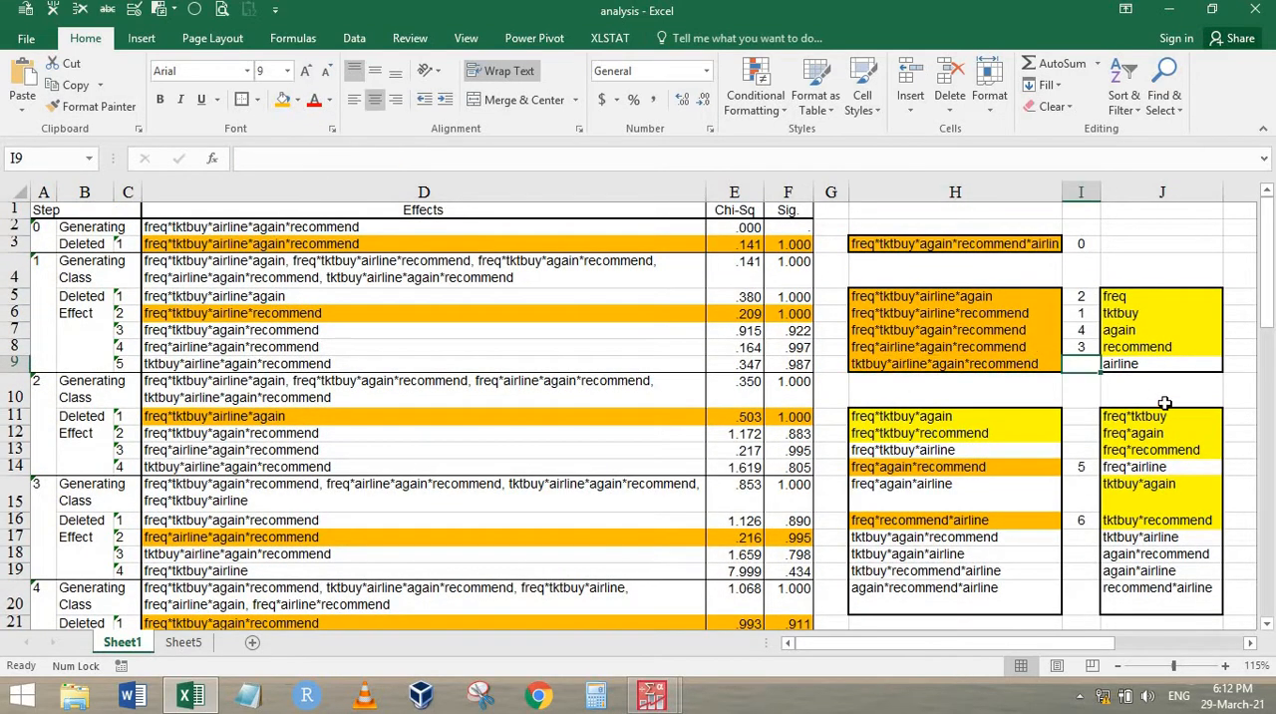
{"action": "type", "text": "7"}
{"action": "key", "text": "Return"}
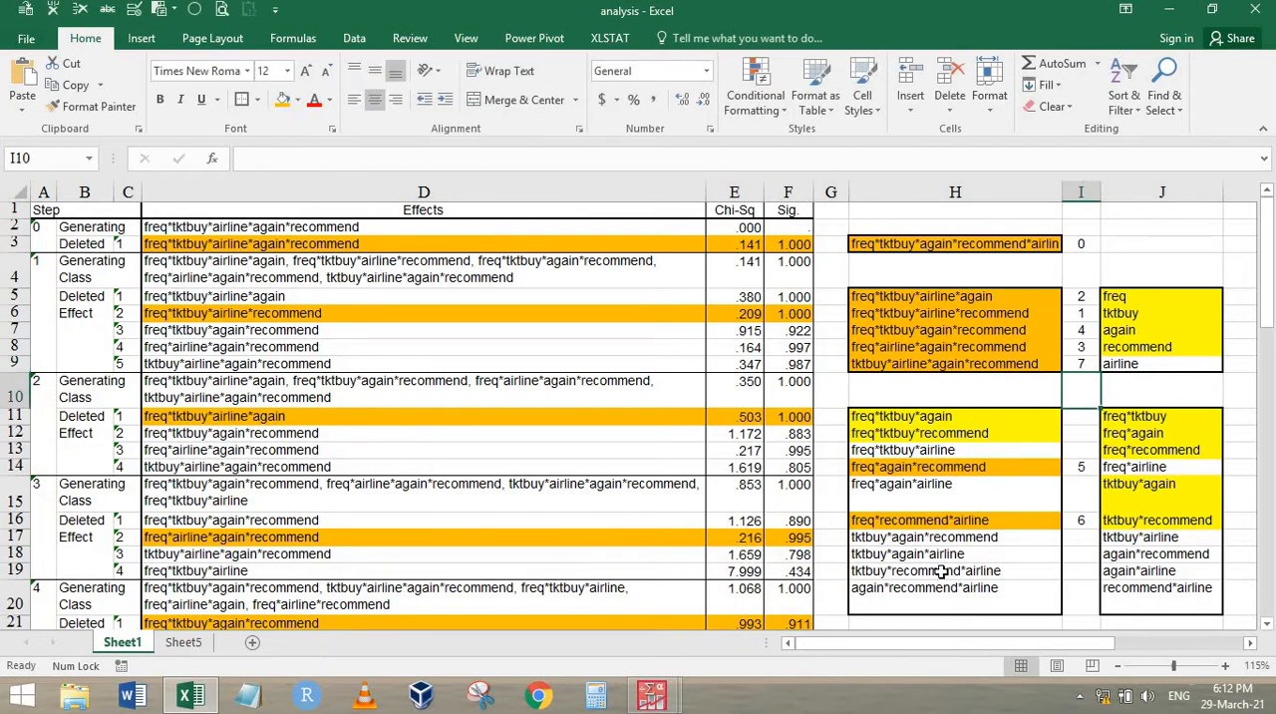
Fill the step 8 effects freq*tktbuy*again and freq*tktbuy*recommend in D50:F51 with yellow
{"action": "scroll", "coordinate": [382, 436], "scroll_direction": "down", "scroll_amount": 11}
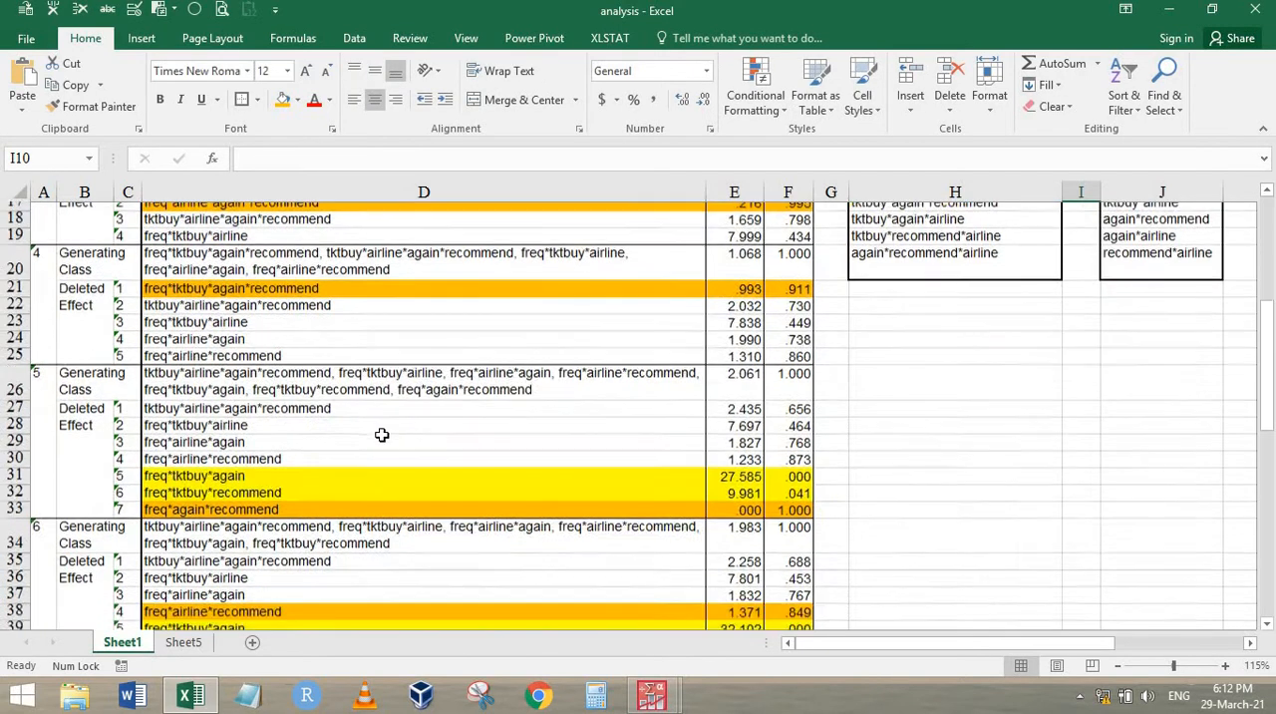
{"action": "scroll", "coordinate": [284, 503], "scroll_direction": "down", "scroll_amount": 1}
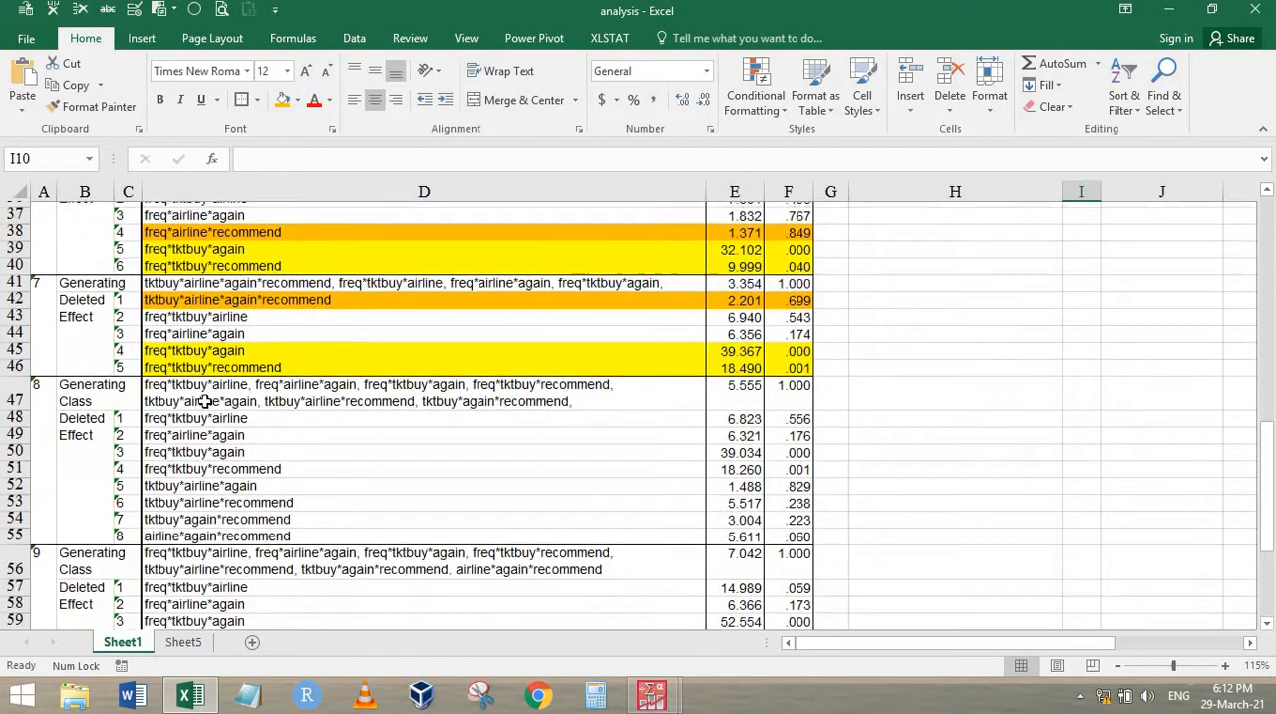
{"action": "left_click_drag", "start_coordinate": [225, 413], "coordinate": [706, 488]}
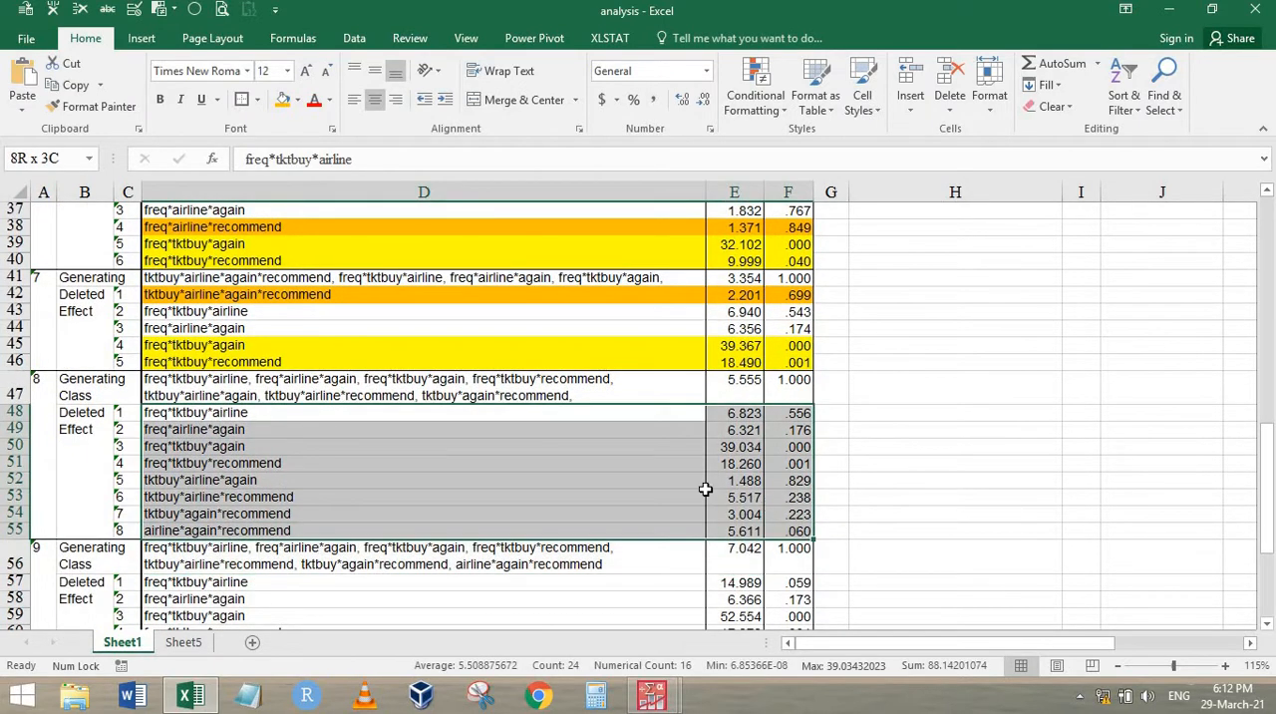
{"action": "left_click_drag", "start_coordinate": [649, 444], "coordinate": [798, 464]}
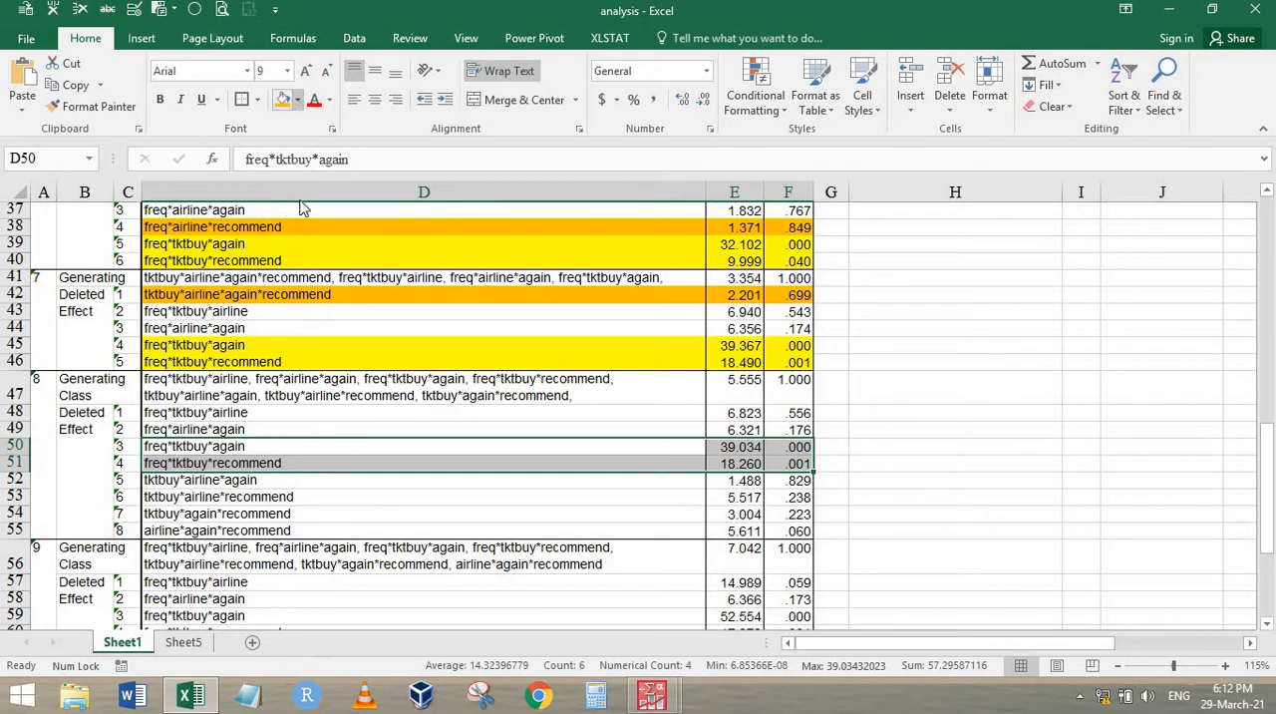
{"action": "left_click", "coordinate": [297, 99]}
{"action": "left_click", "coordinate": [336, 246]}
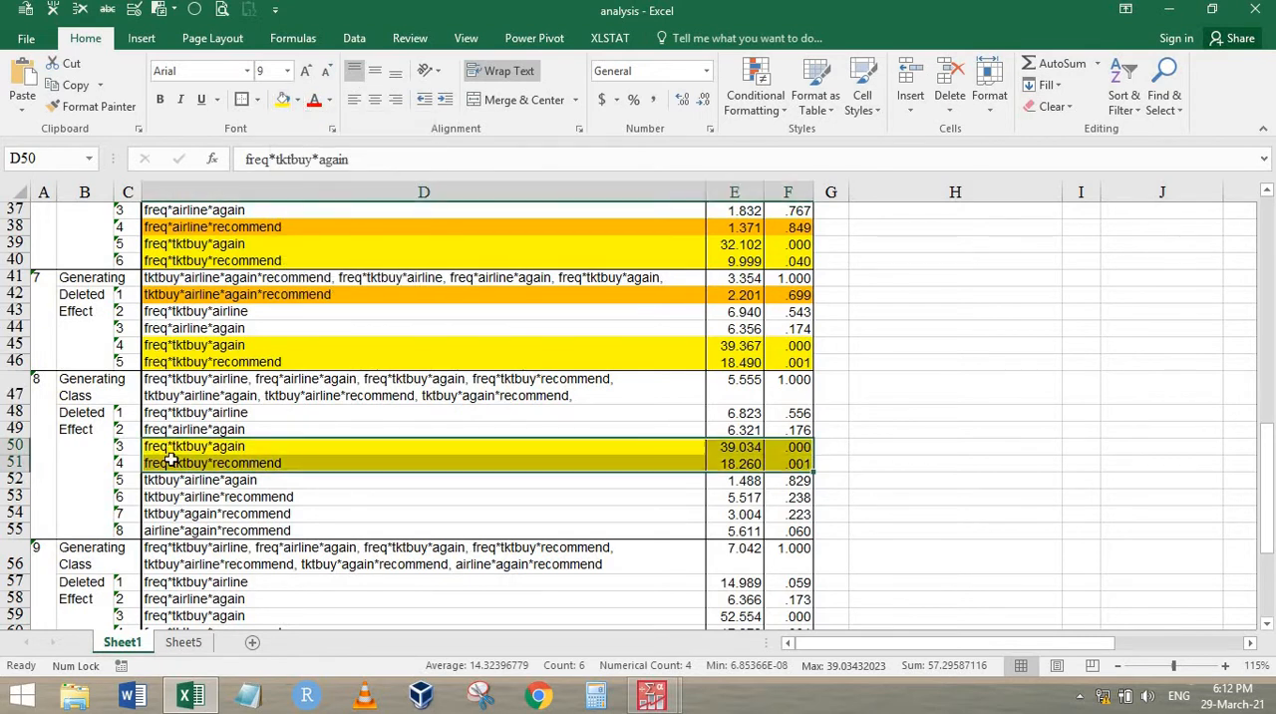
{"action": "left_click", "coordinate": [459, 427]}
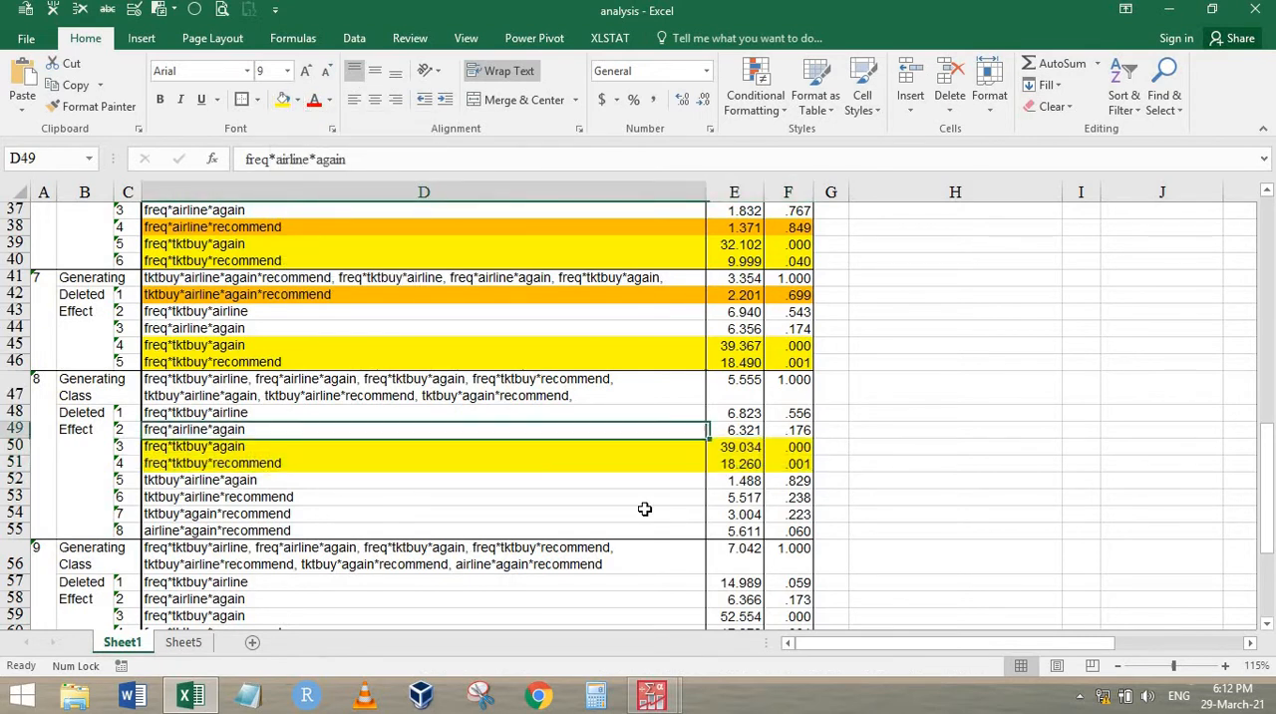
Fill the step 8 effect tktbuy*airline*again in D52:F52 with orange
{"action": "left_click_drag", "start_coordinate": [573, 481], "coordinate": [808, 480]}
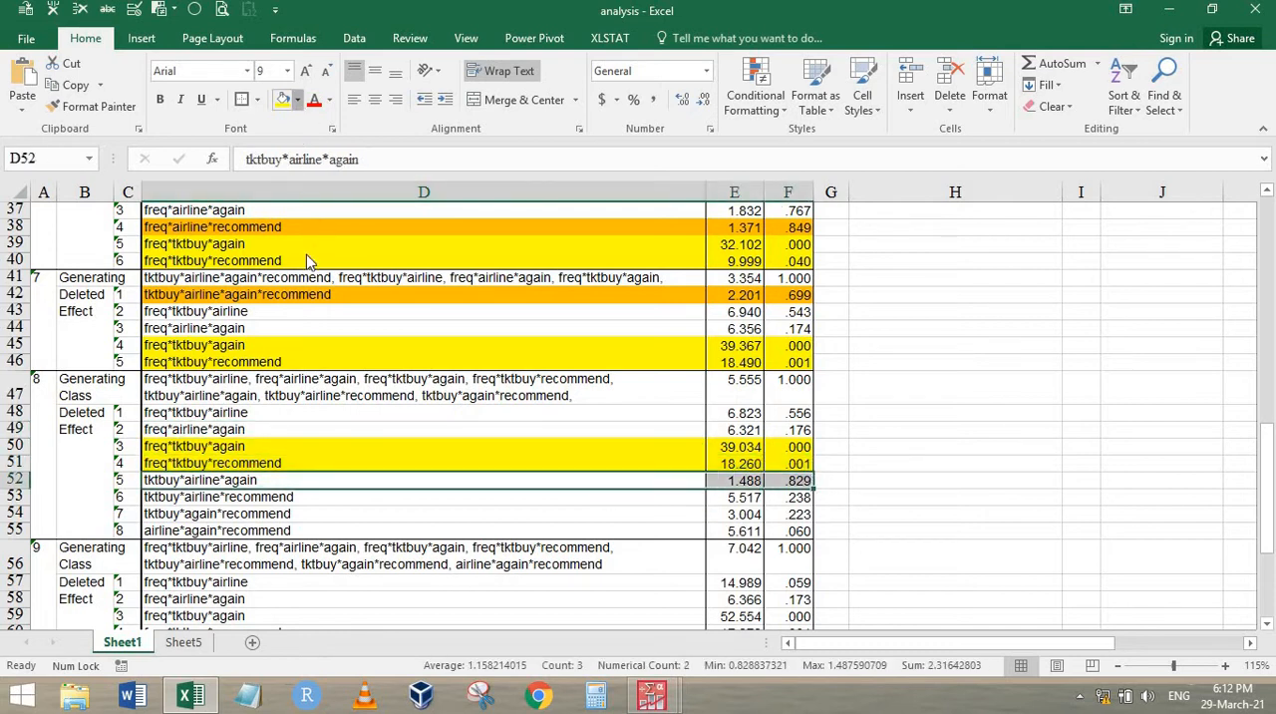
{"action": "left_click", "coordinate": [297, 99]}
{"action": "left_click", "coordinate": [315, 250]}
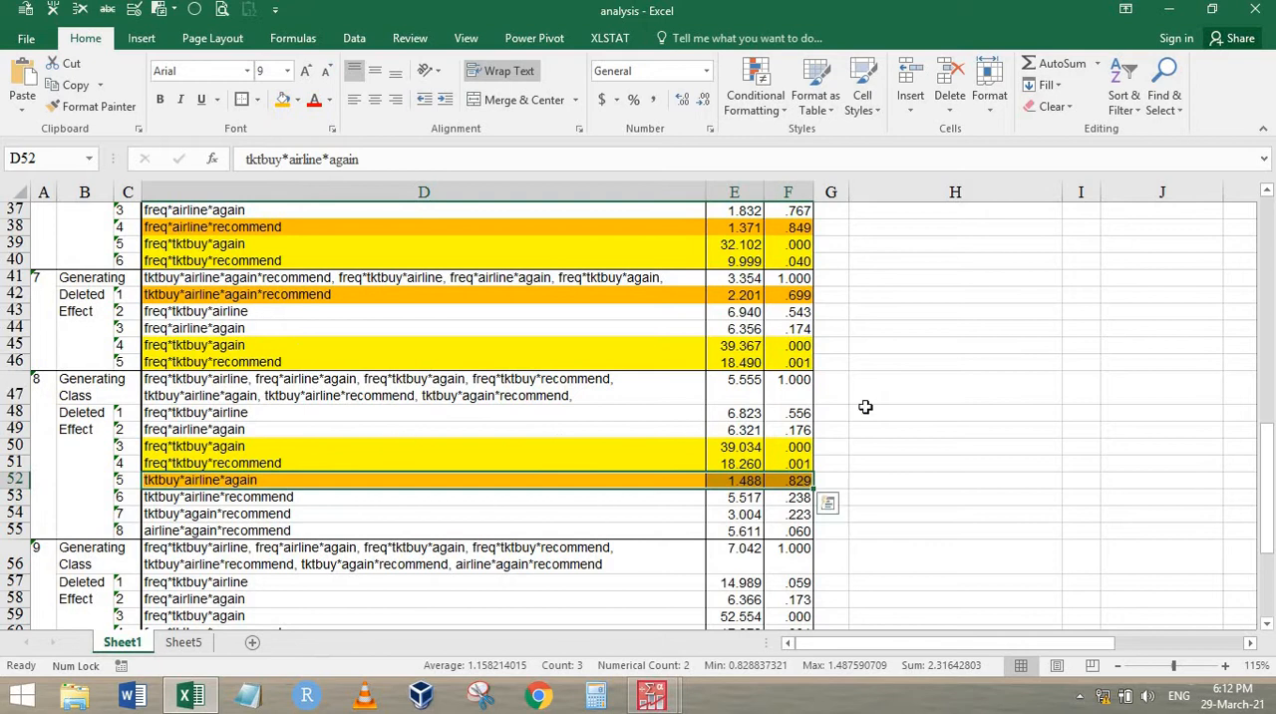
Fill tktbuy*again*airline in H18 with orange and enter elimination step 8 beside it in I18
{"action": "scroll", "coordinate": [1111, 373], "scroll_direction": "up", "scroll_amount": 12}
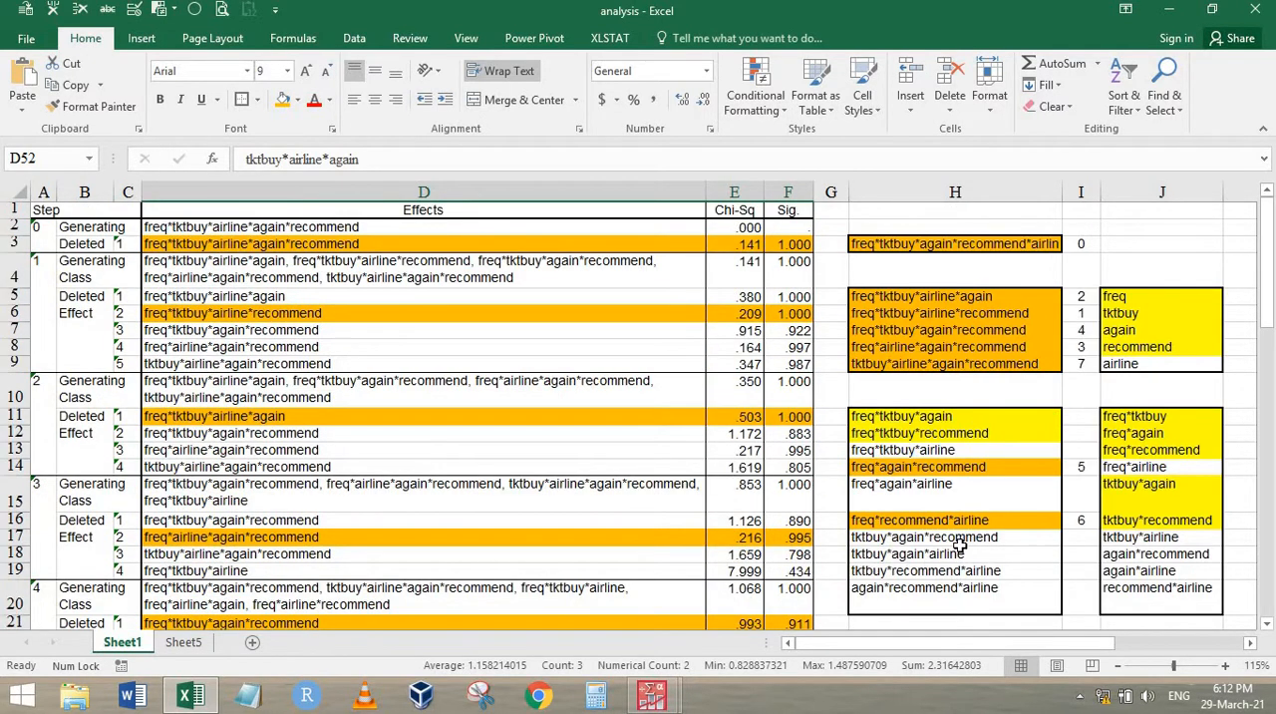
{"action": "left_click", "coordinate": [957, 552]}
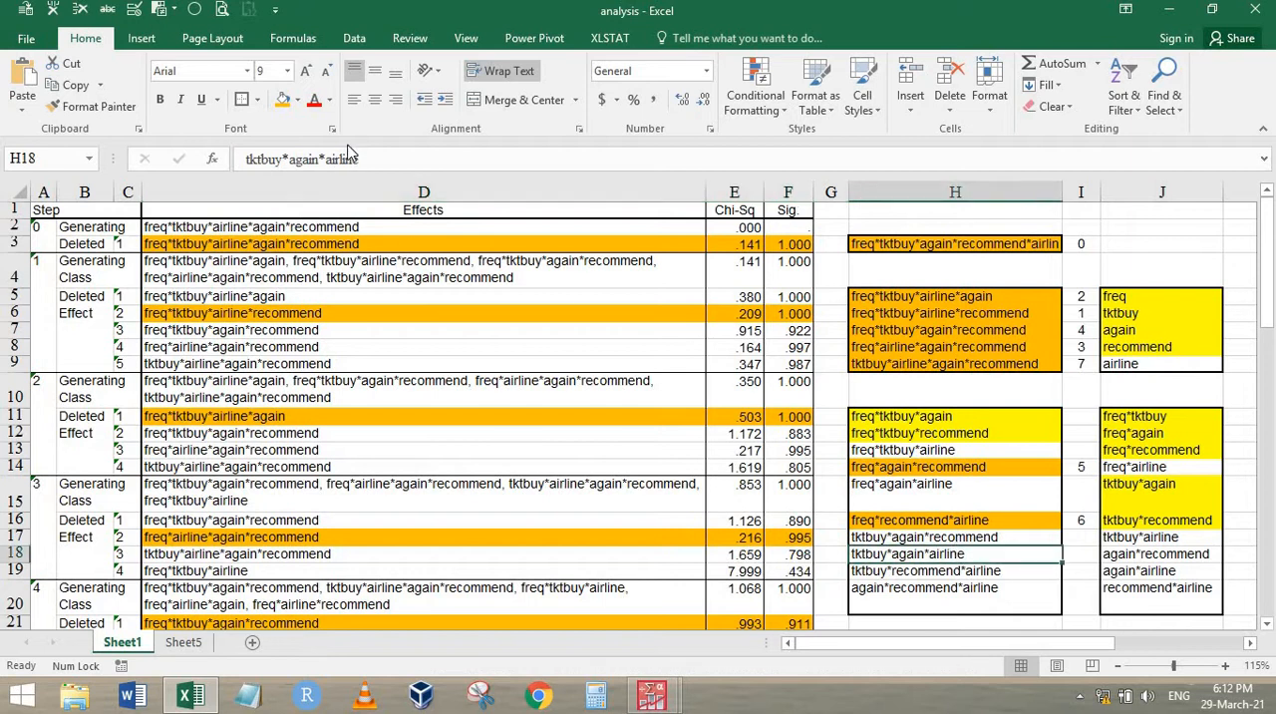
{"action": "left_click", "coordinate": [283, 100]}
{"action": "left_click", "coordinate": [1082, 554]}
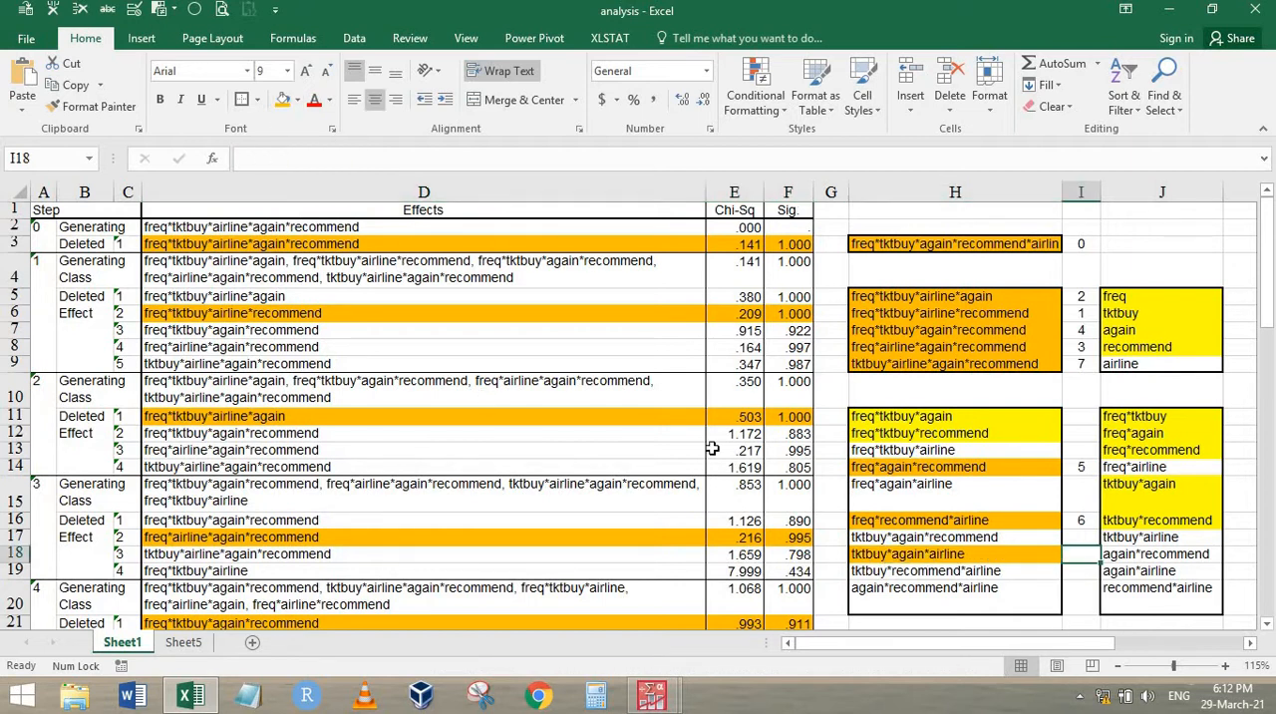
{"action": "type", "text": "8"}
{"action": "key", "text": "Return"}
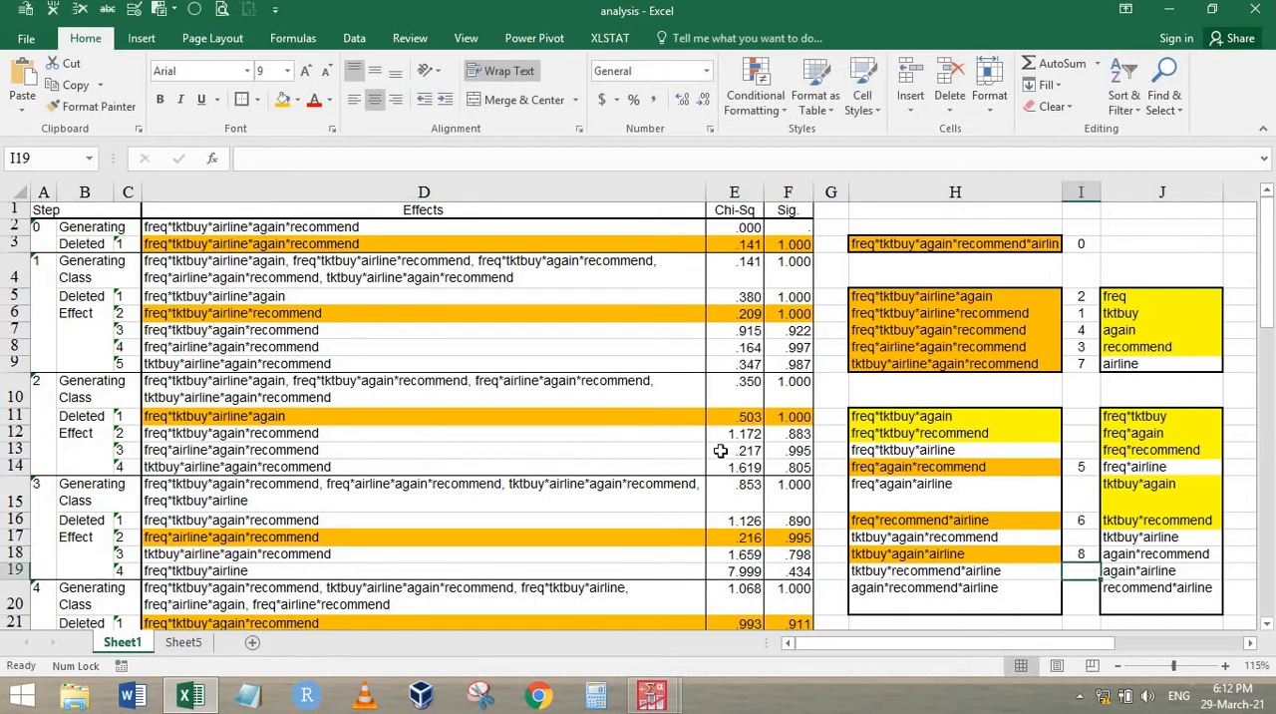
Fill the step 9 effects freq*tktbuy*again and freq*tktbuy*recommend in D59:F60 with yellow
{"action": "scroll", "coordinate": [720, 451], "scroll_direction": "down", "scroll_amount": 11}
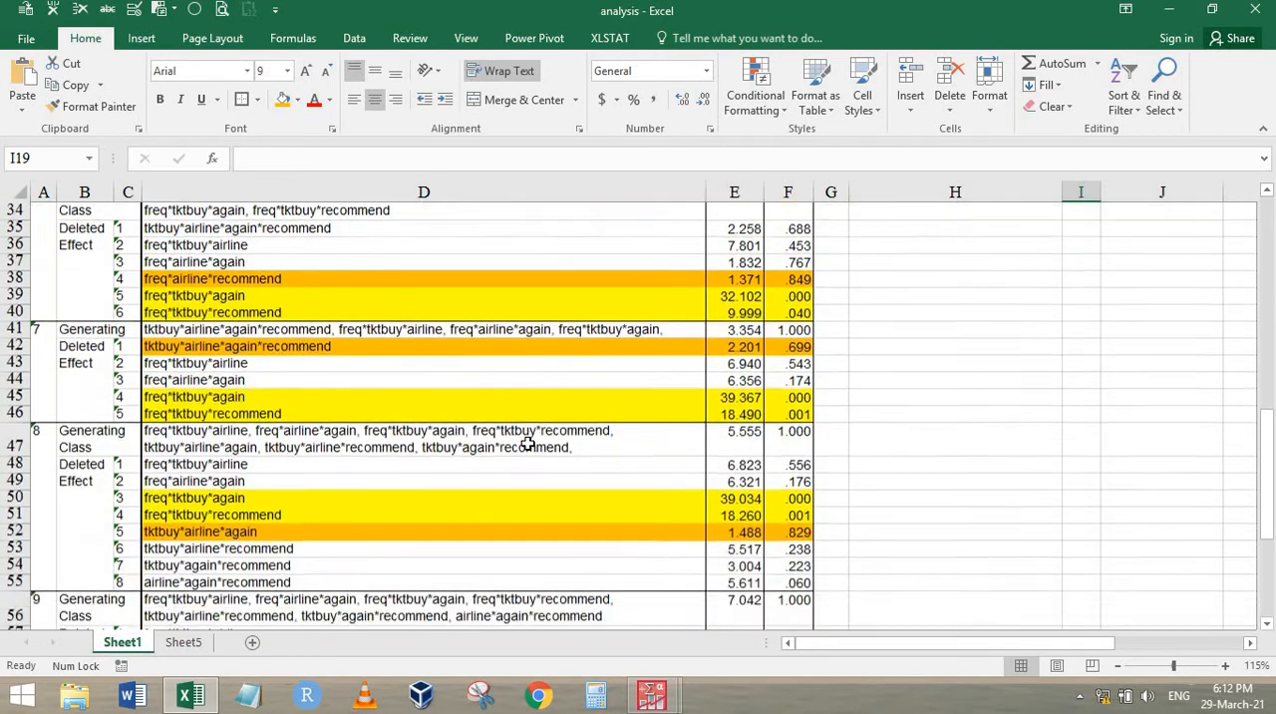
{"action": "scroll", "coordinate": [528, 443], "scroll_direction": "down", "scroll_amount": 3}
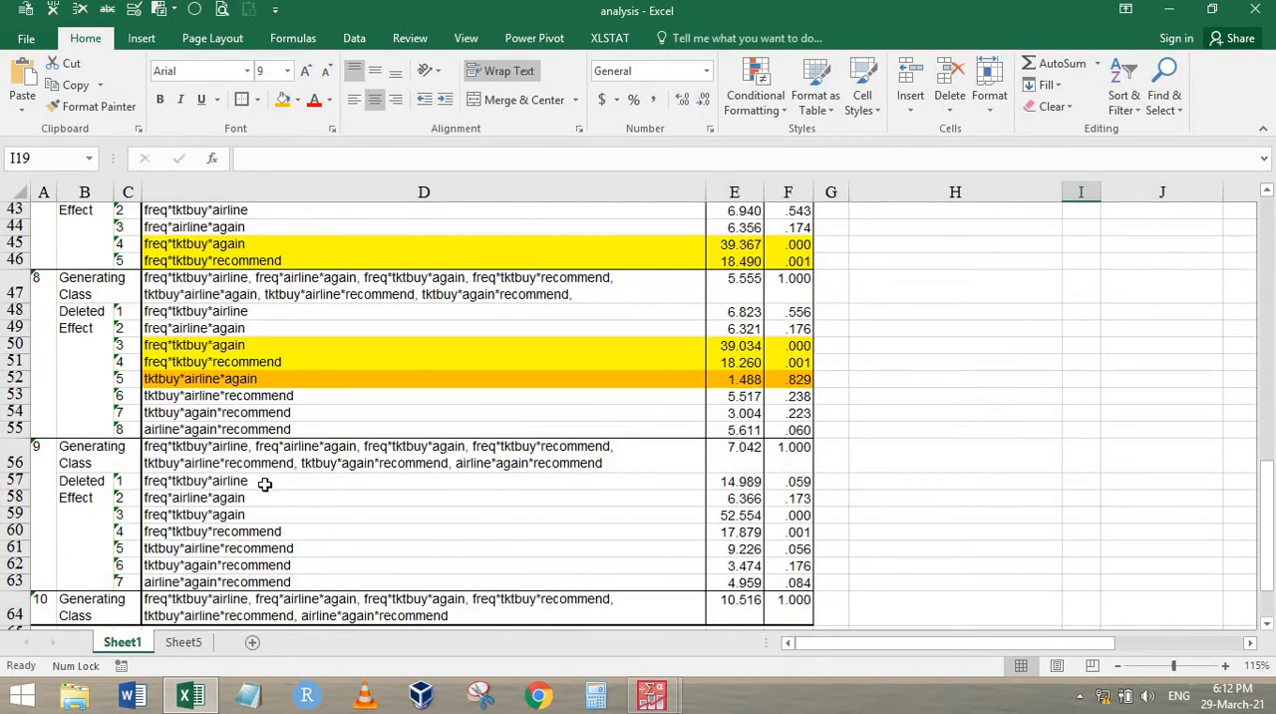
{"action": "left_click_drag", "start_coordinate": [265, 484], "coordinate": [345, 584]}
{"action": "left_click_drag", "start_coordinate": [719, 578], "coordinate": [787, 580]}
{"action": "left_click_drag", "start_coordinate": [688, 518], "coordinate": [795, 532]}
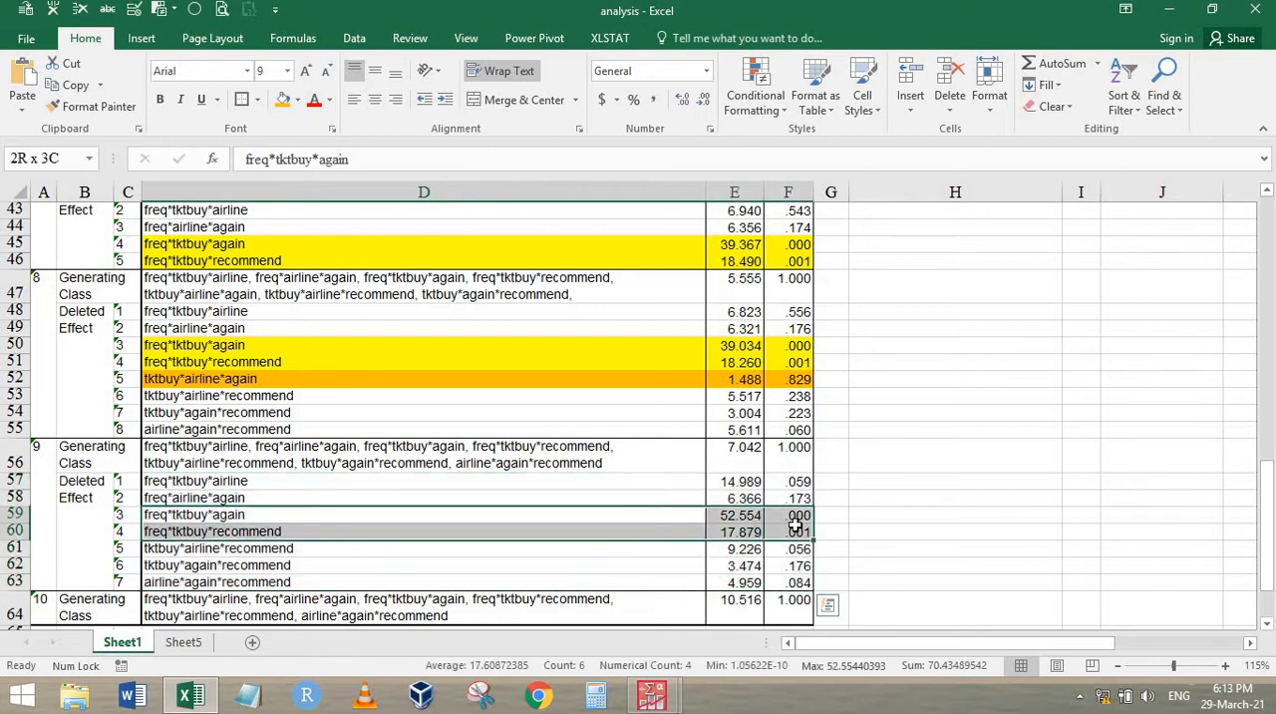
{"action": "left_click", "coordinate": [301, 102]}
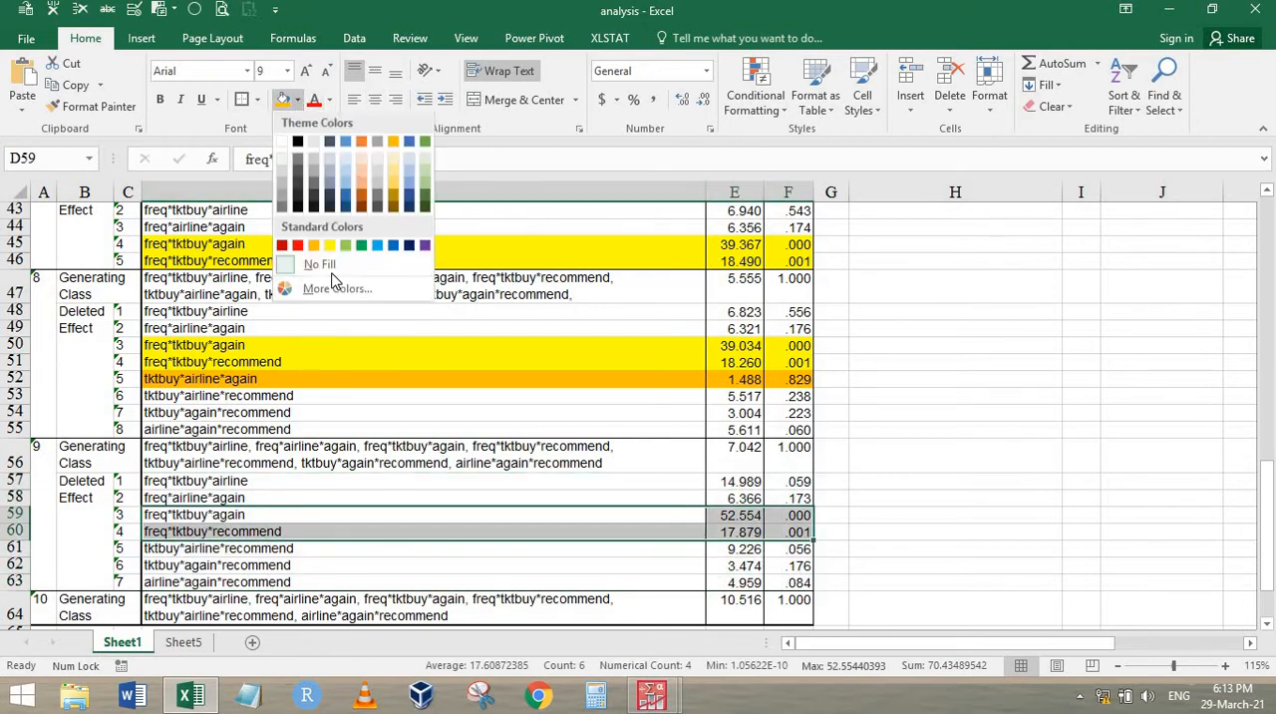
{"action": "left_click", "coordinate": [333, 248]}
{"action": "left_click", "coordinate": [595, 483]}
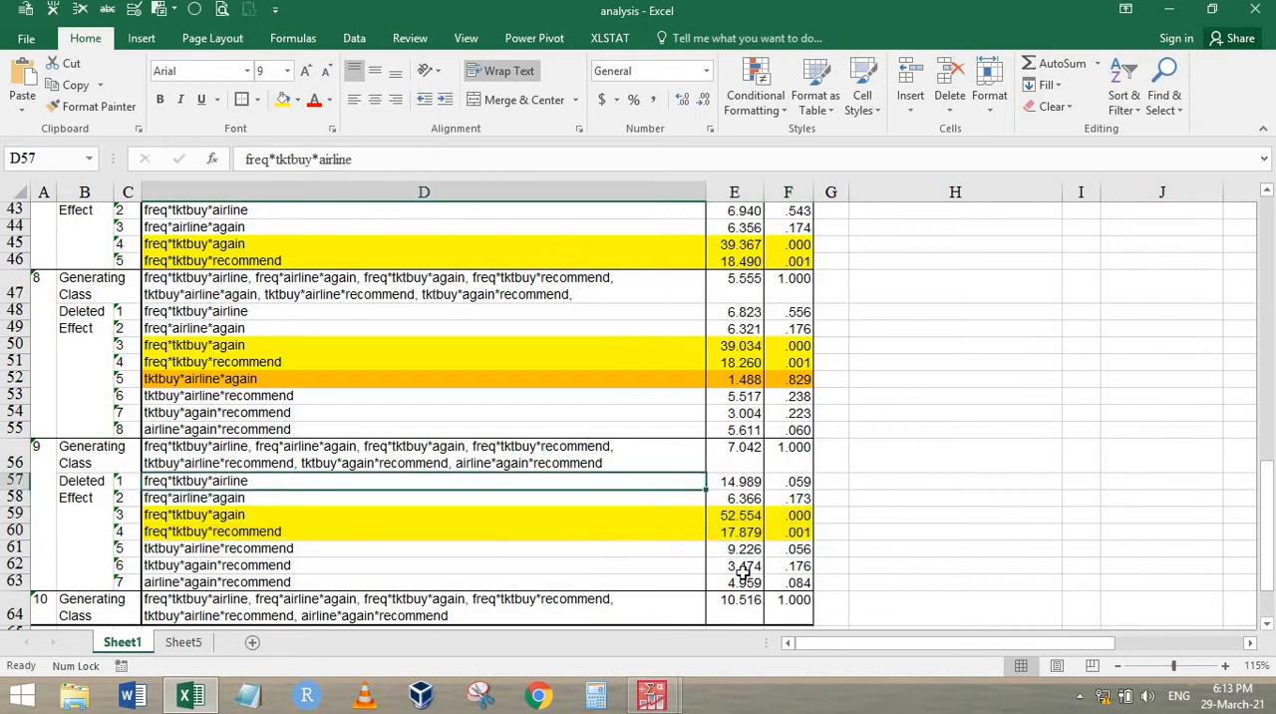
Fill the step 9 effect freq*airline*again in D58:F58 with orange
{"action": "left_click_drag", "start_coordinate": [795, 496], "coordinate": [657, 497]}
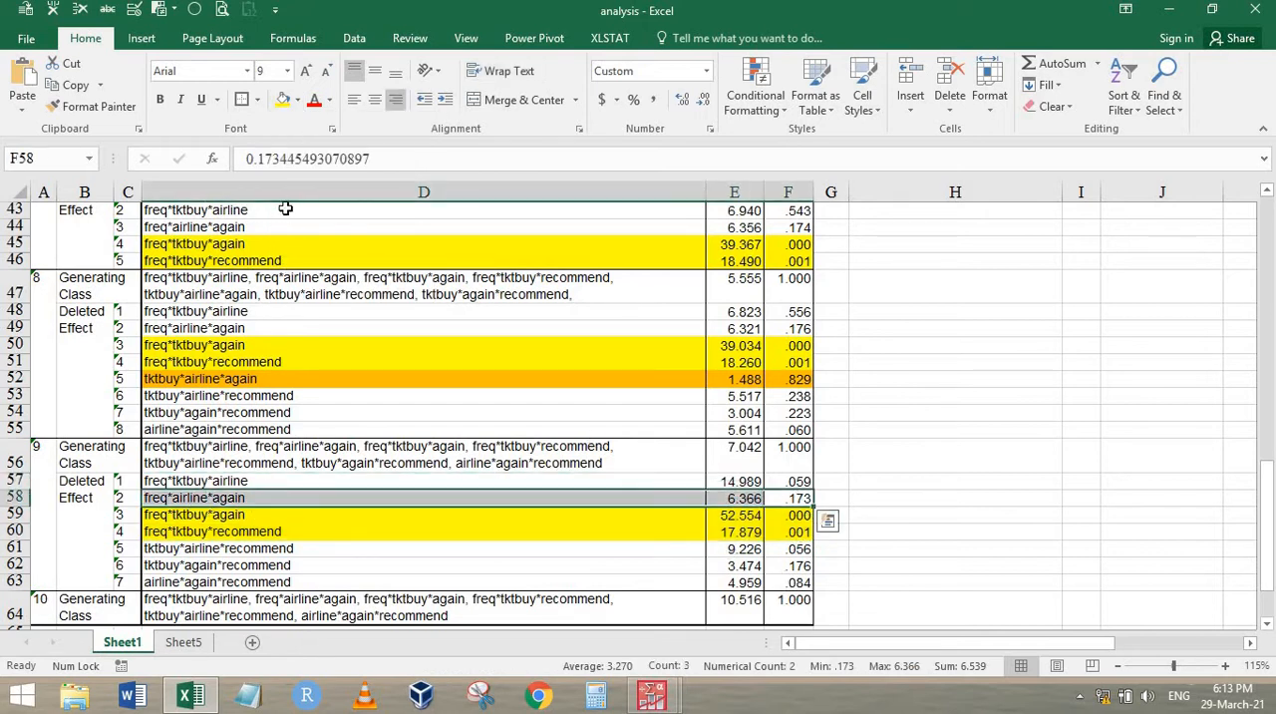
{"action": "left_click", "coordinate": [297, 100]}
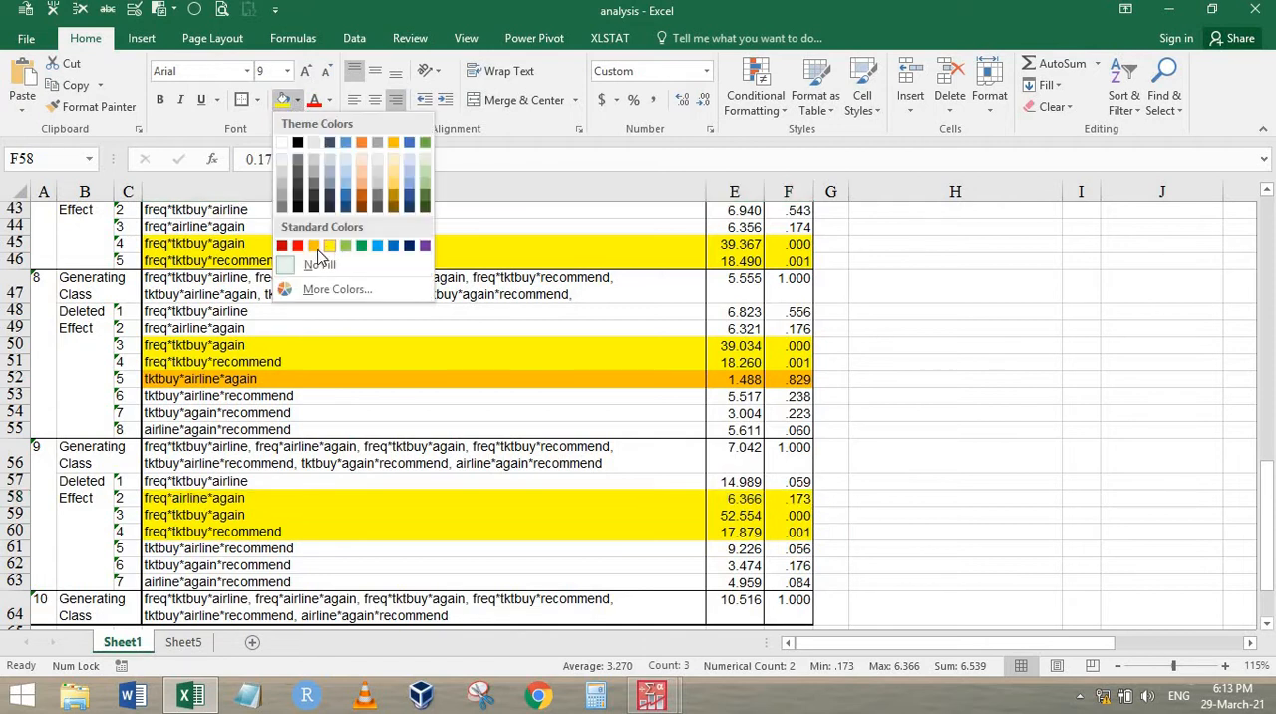
{"action": "left_click", "coordinate": [317, 248]}
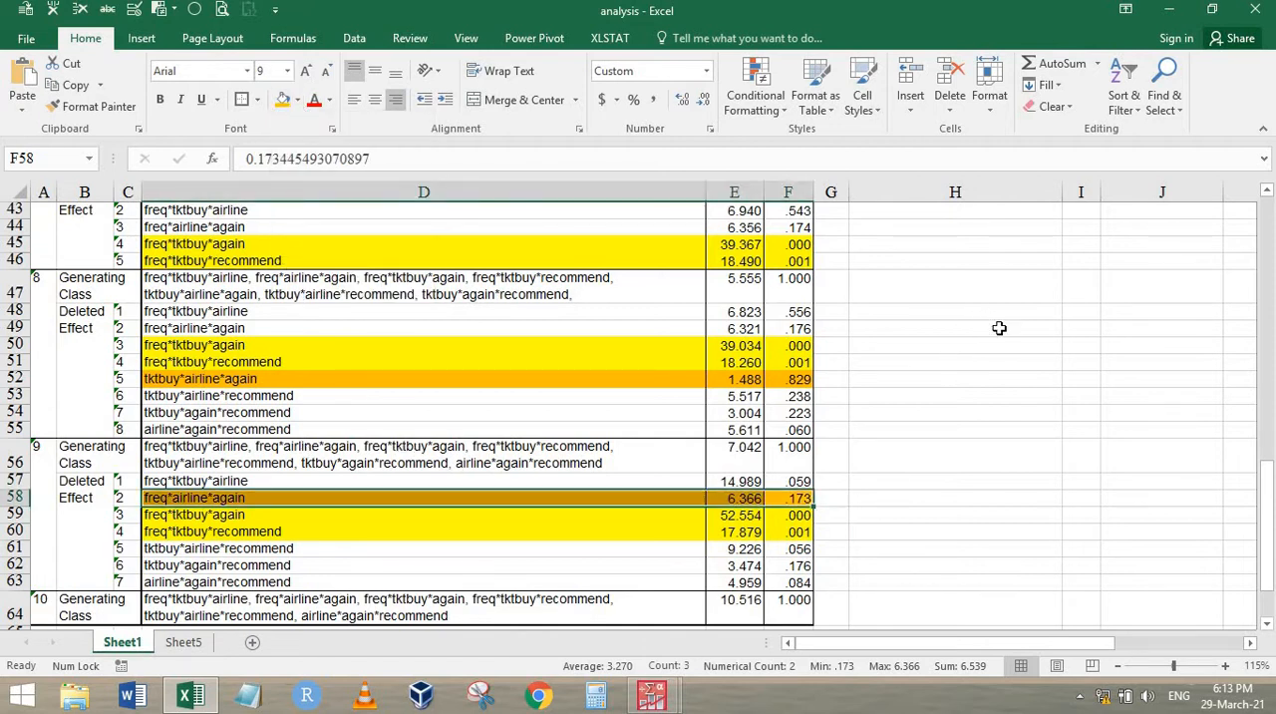
Fill freq*again*airline in H15 with orange and enter elimination step 9 beside it in I15
{"action": "scroll", "coordinate": [1017, 356], "scroll_direction": "up", "scroll_amount": 8}
{"action": "scroll", "coordinate": [997, 369], "scroll_direction": "up", "scroll_amount": 3}
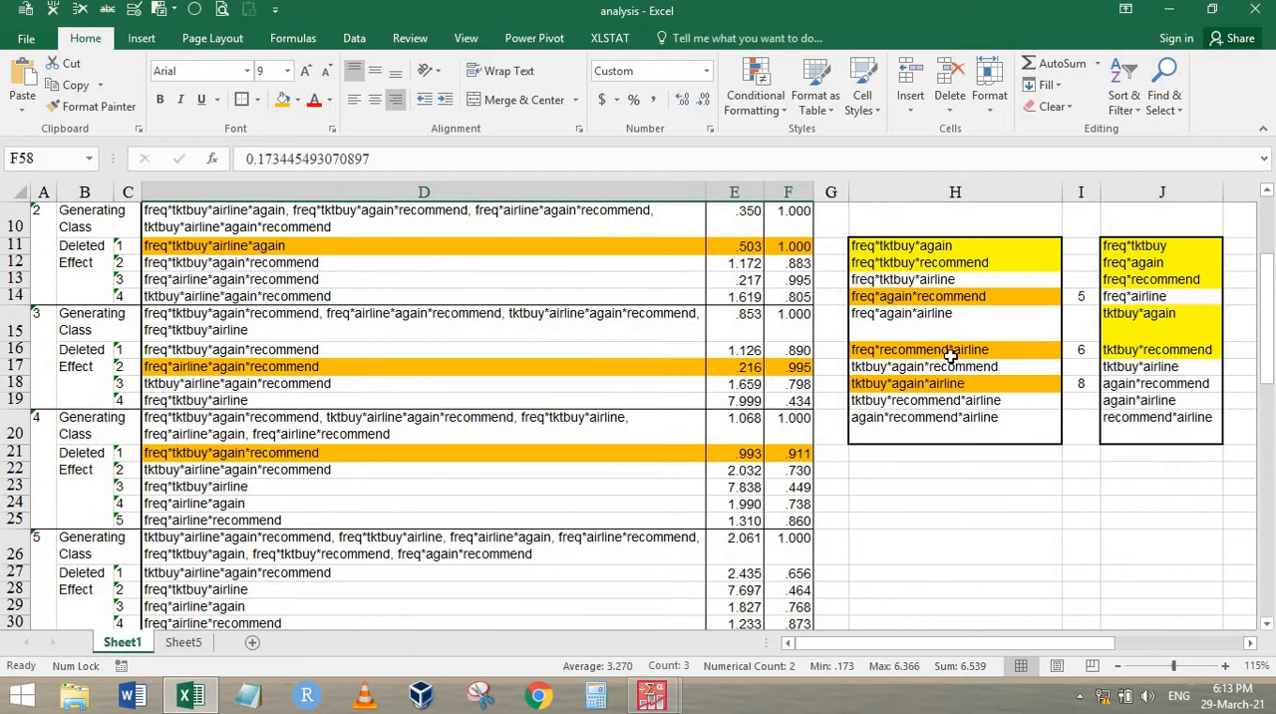
{"action": "left_click", "coordinate": [911, 322]}
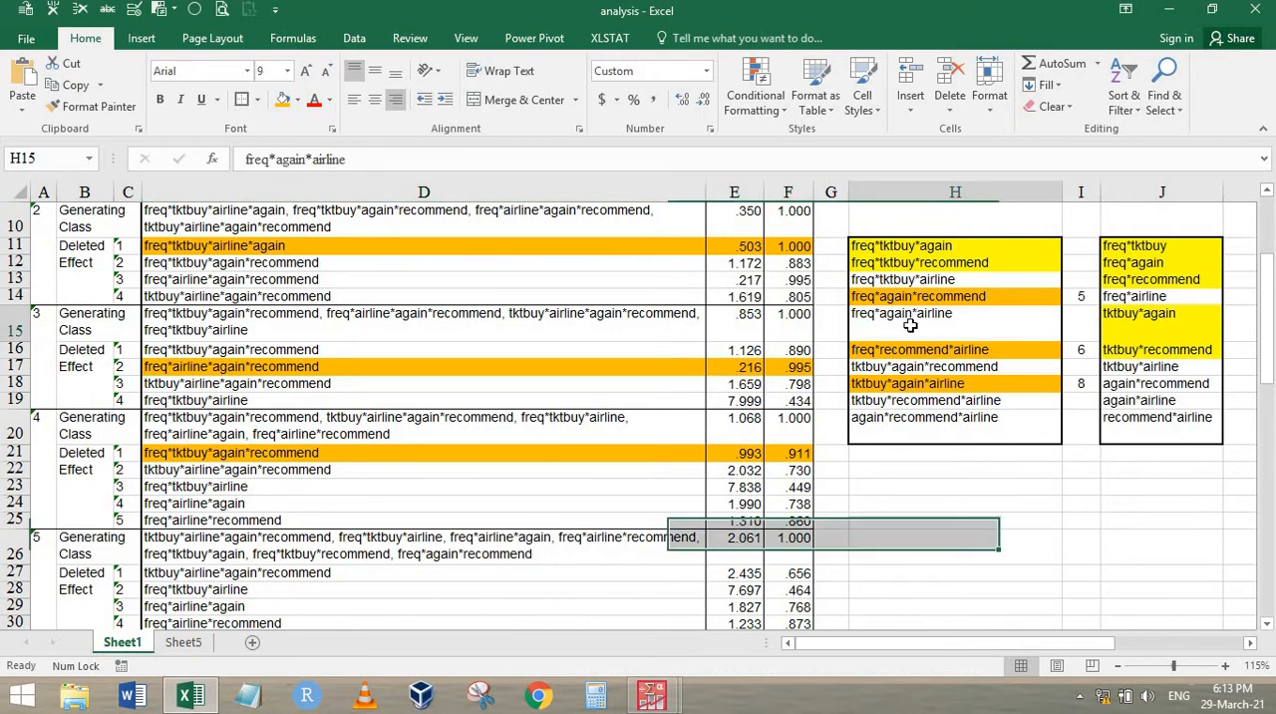
{"action": "left_click", "coordinate": [283, 101]}
{"action": "left_click", "coordinate": [1075, 312]}
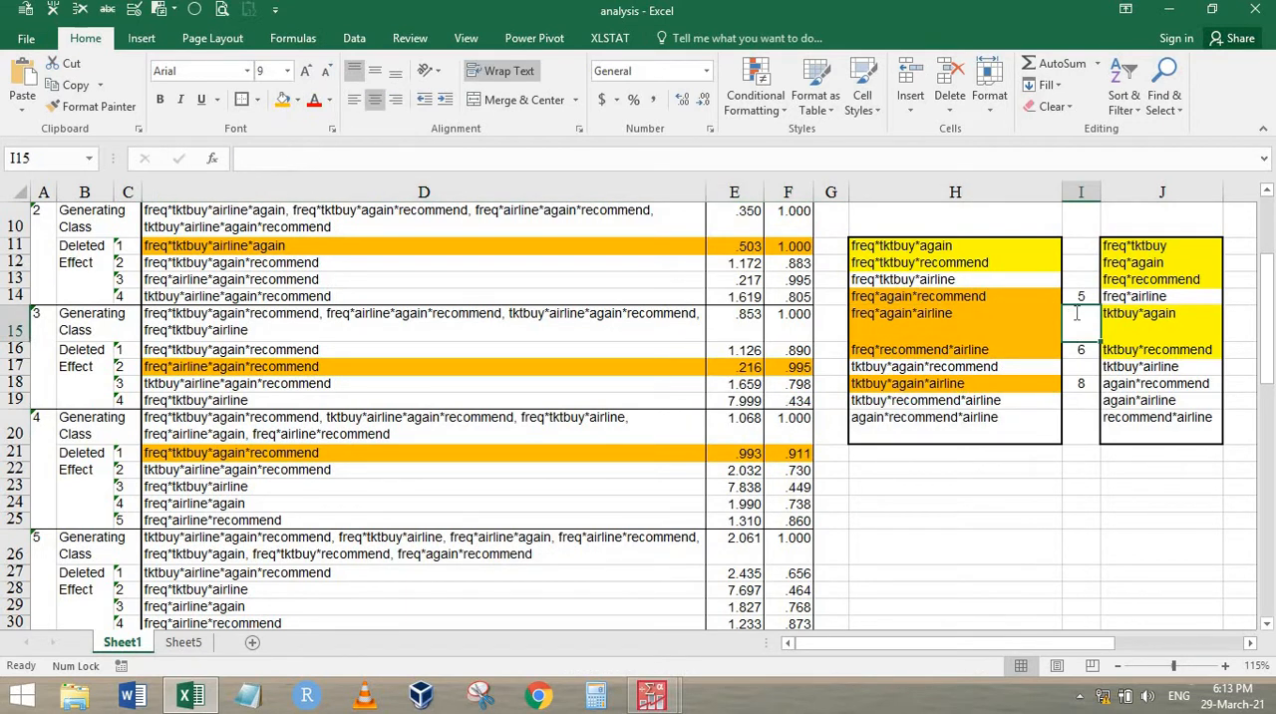
{"action": "key", "text": "Return"}
Copy the step 10 generating class from D64 and paste it into H23
{"action": "scroll", "coordinate": [558, 514], "scroll_direction": "down", "scroll_amount": 11}
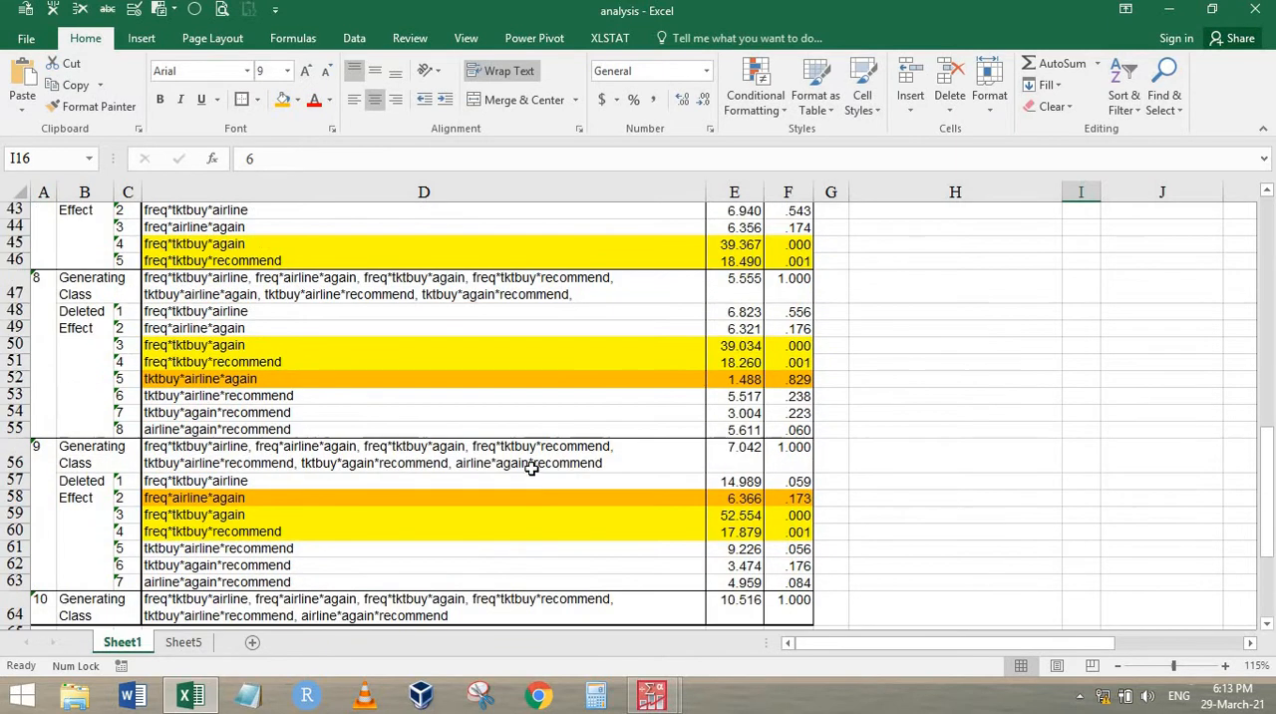
{"action": "scroll", "coordinate": [531, 469], "scroll_direction": "down", "scroll_amount": 3}
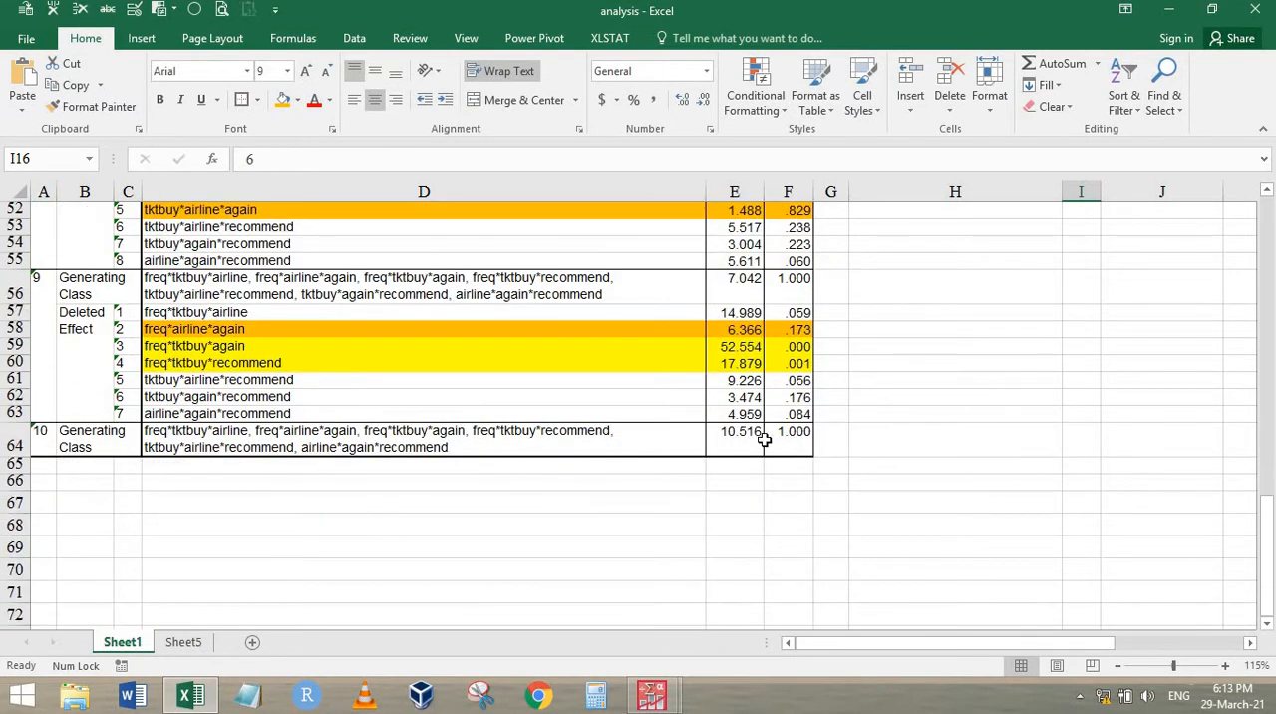
{"action": "left_click", "coordinate": [292, 437]}
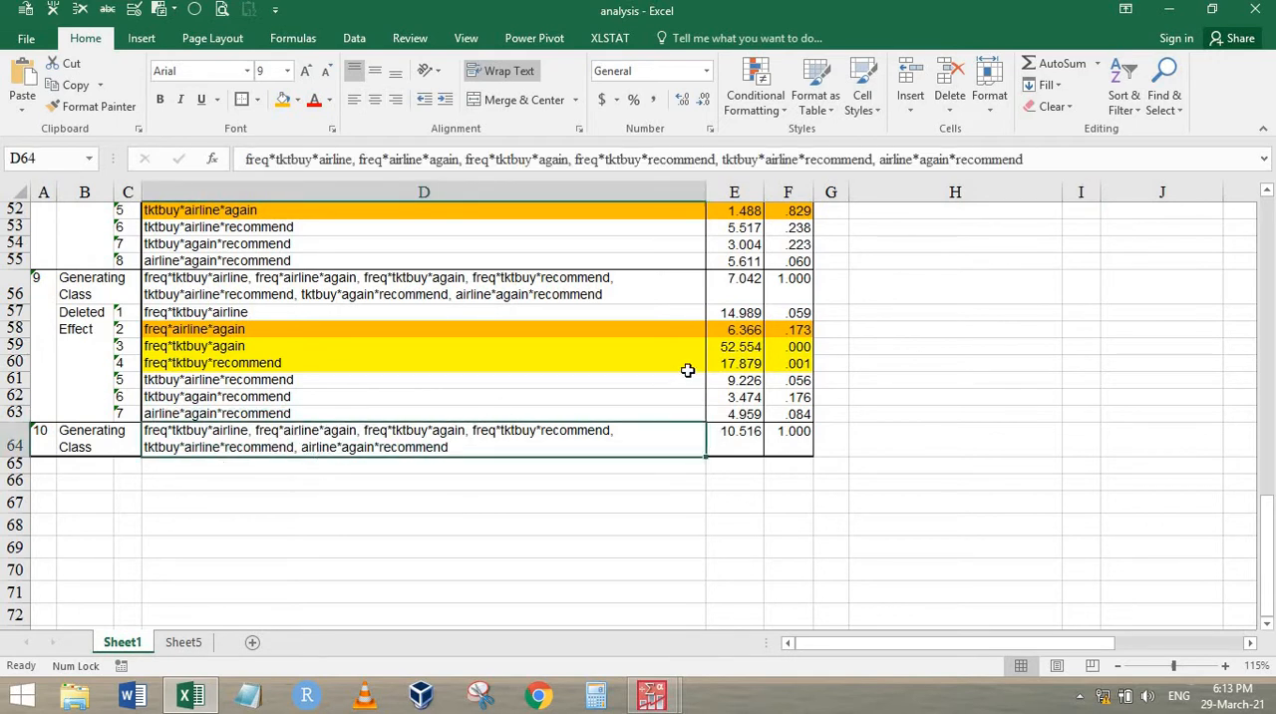
{"action": "left_click_drag", "start_coordinate": [590, 353], "coordinate": [802, 365]}
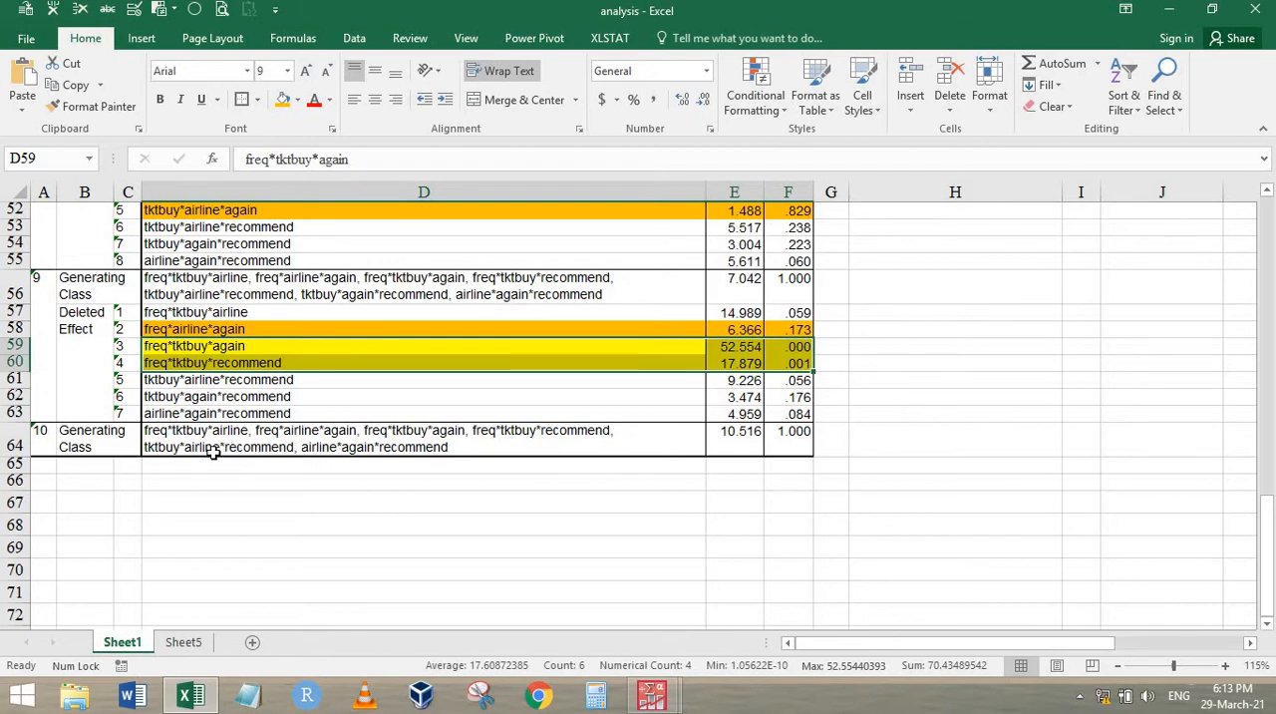
{"action": "left_click", "coordinate": [328, 450]}
{"action": "key", "text": "ctrl+c"}
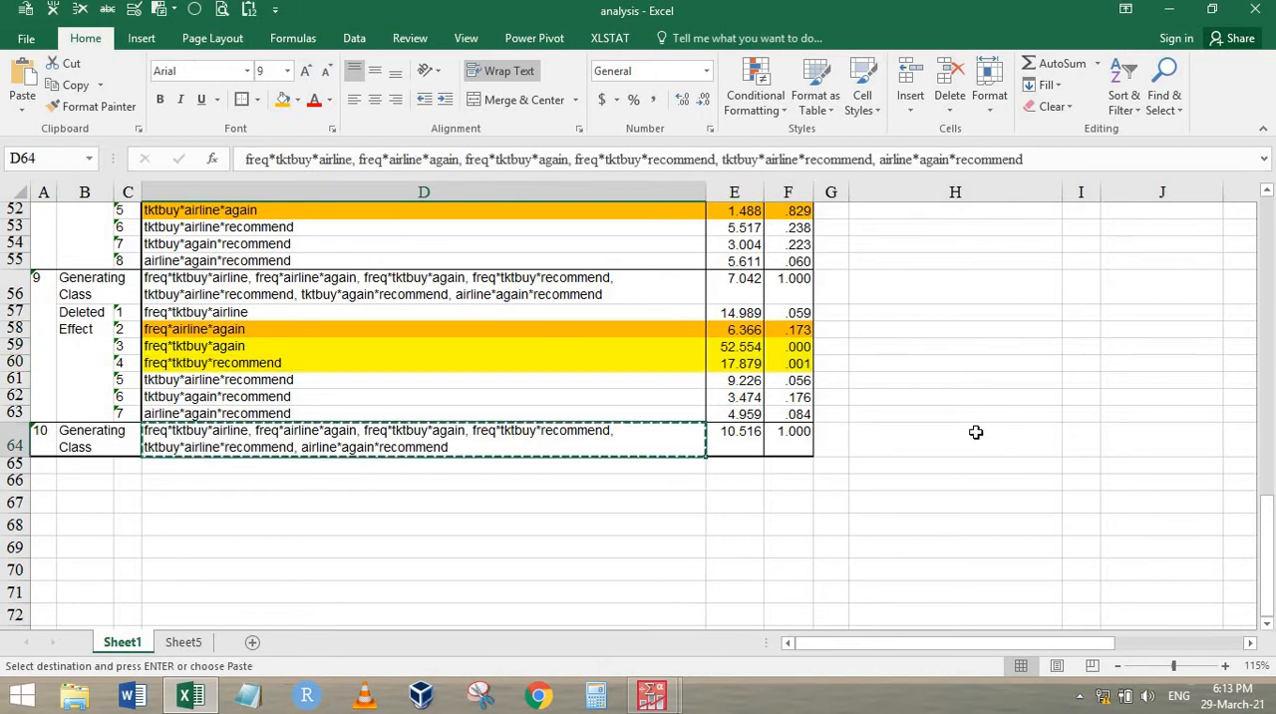
{"action": "scroll", "coordinate": [977, 433], "scroll_direction": "up", "scroll_amount": 17}
{"action": "scroll", "coordinate": [975, 559], "scroll_direction": "down", "scroll_amount": 2}
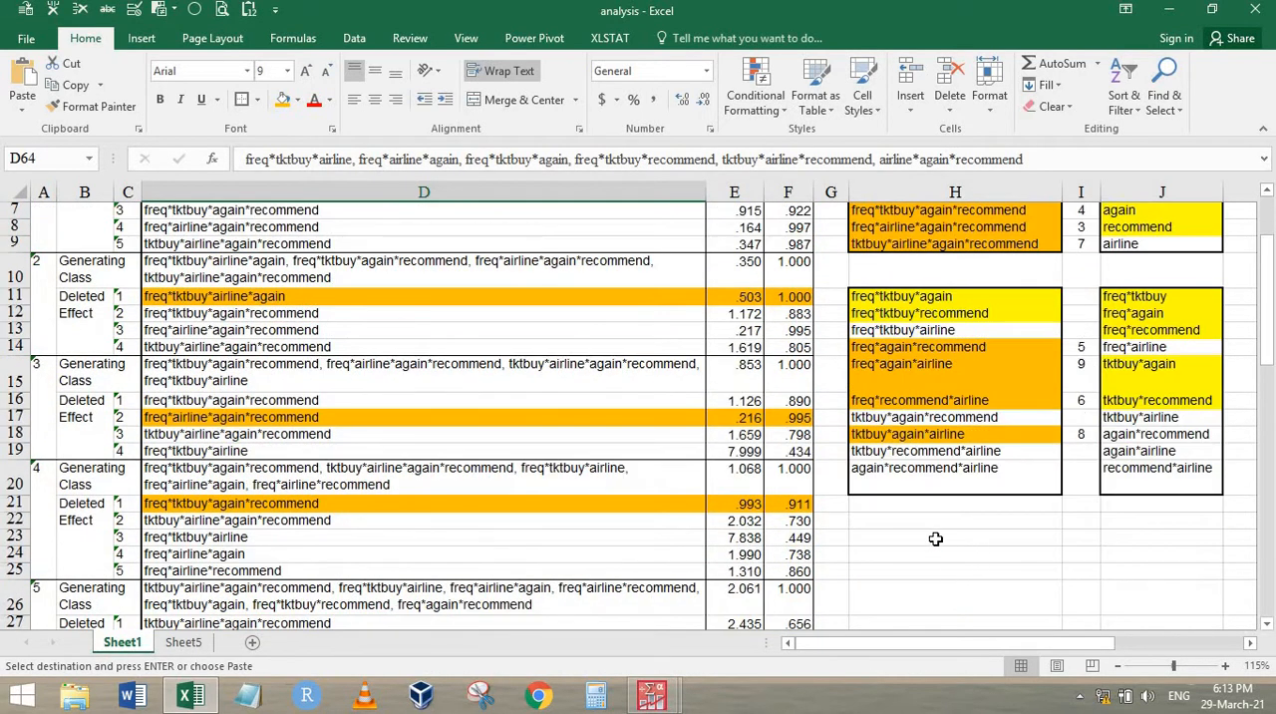
{"action": "left_click", "coordinate": [940, 538]}
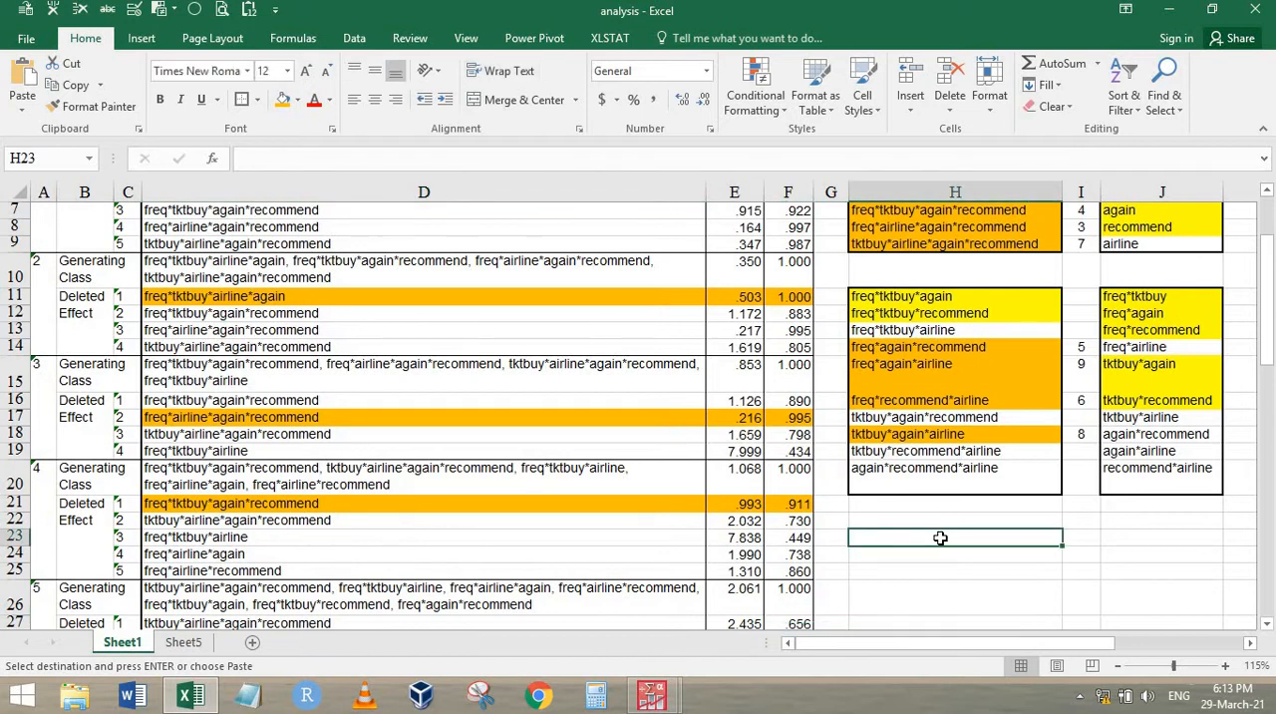
{"action": "key", "text": "ctrl+v"}
Merge and center the pasted generating class across H23:H27 so that all its effects fit
{"action": "key", "text": "shift+Down"}
{"action": "key", "text": "shift+Down"}
{"action": "key", "text": "shift+Down"}
{"action": "key", "text": "shift+Down"}
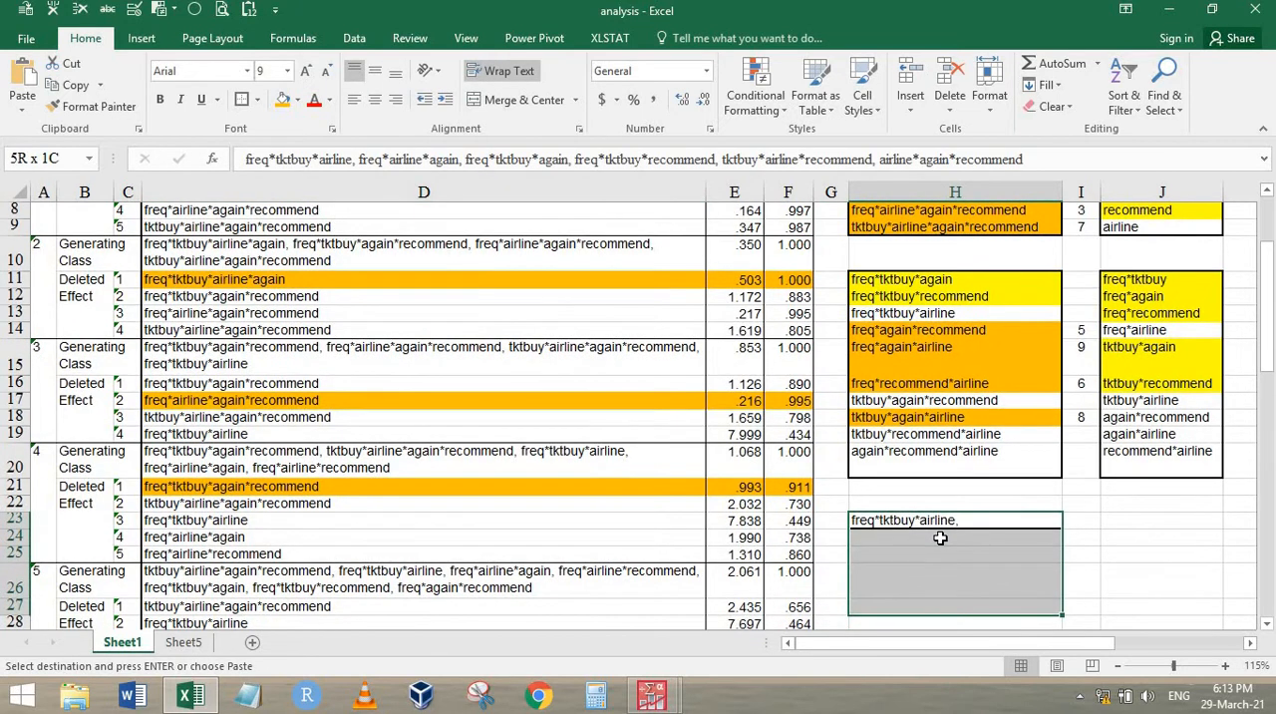
{"action": "left_click", "coordinate": [940, 537]}
{"action": "right_click", "coordinate": [945, 525]}
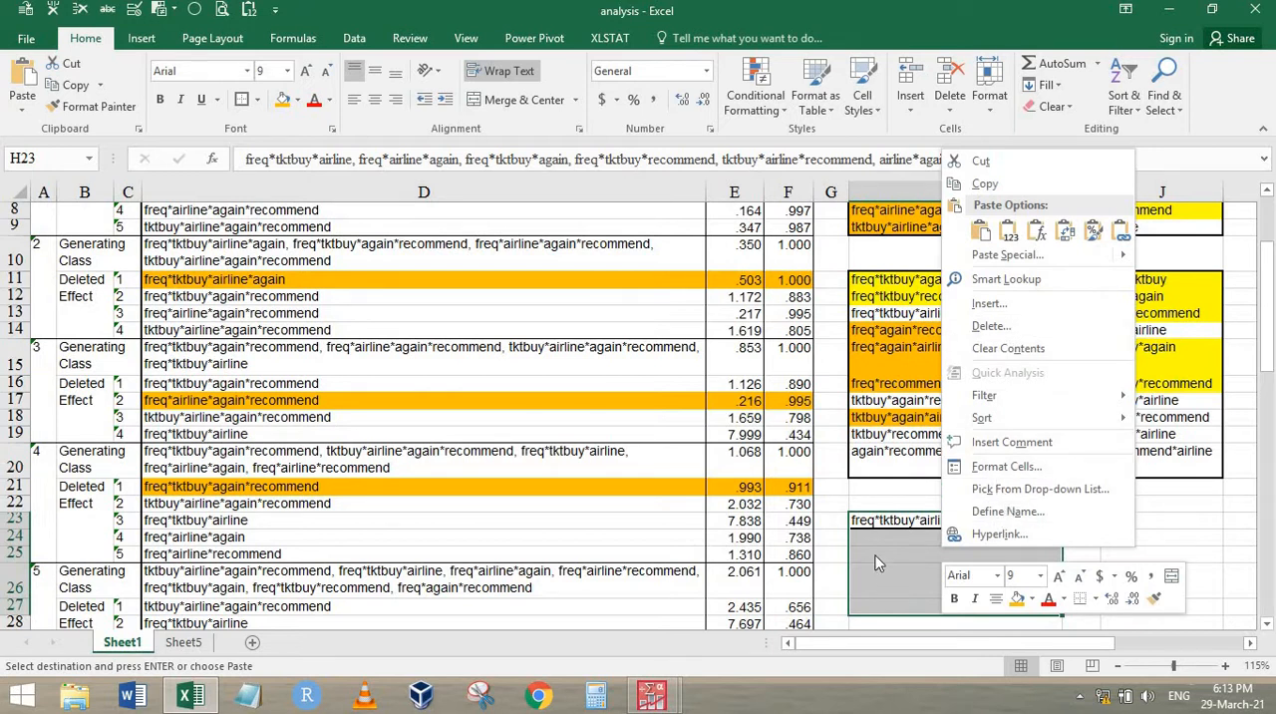
{"action": "left_click_drag", "start_coordinate": [889, 520], "coordinate": [906, 605]}
{"action": "right_click", "coordinate": [905, 590]}
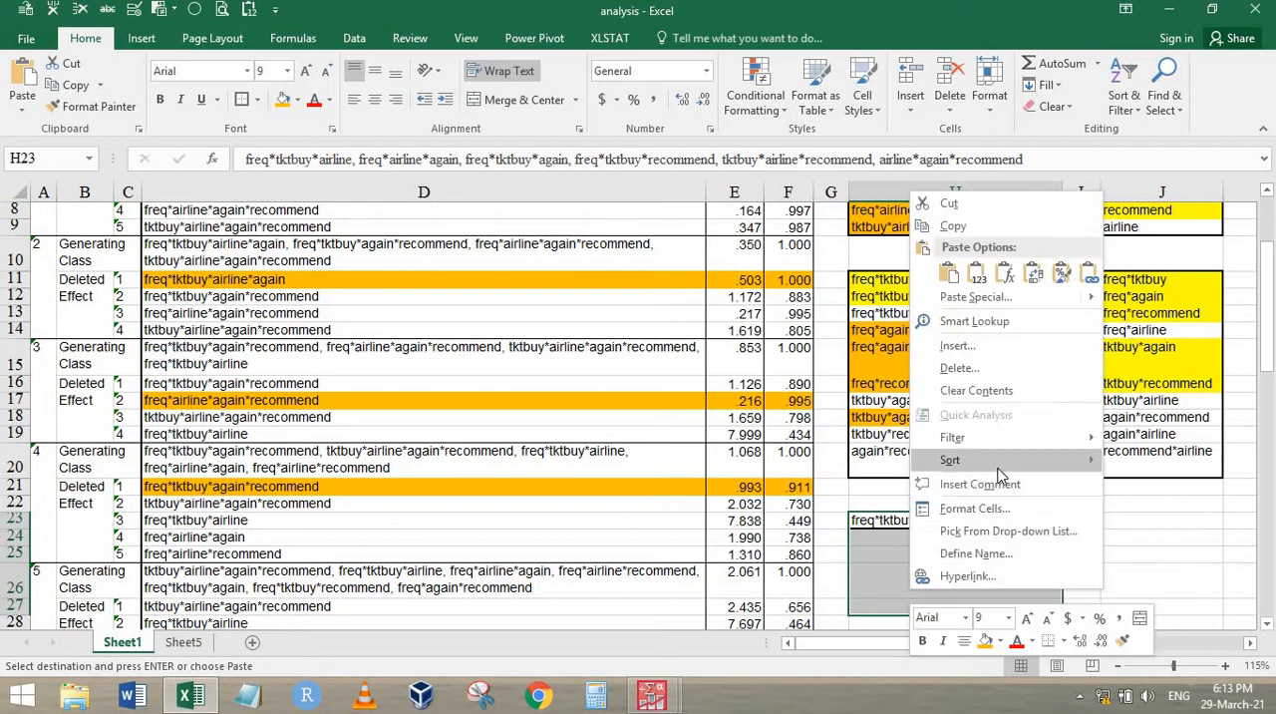
{"action": "left_click", "coordinate": [547, 100]}
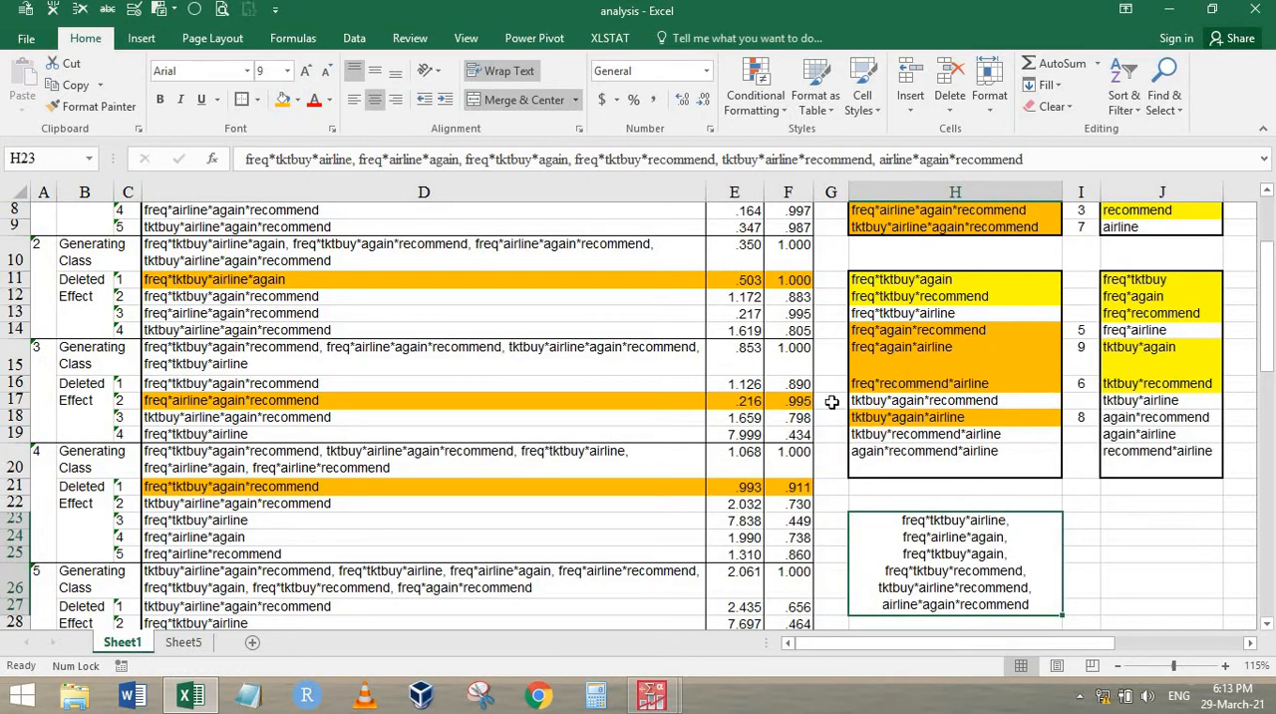
Fill freq*tktbuy*airline in H13 with yellow
{"action": "left_click", "coordinate": [940, 313]}
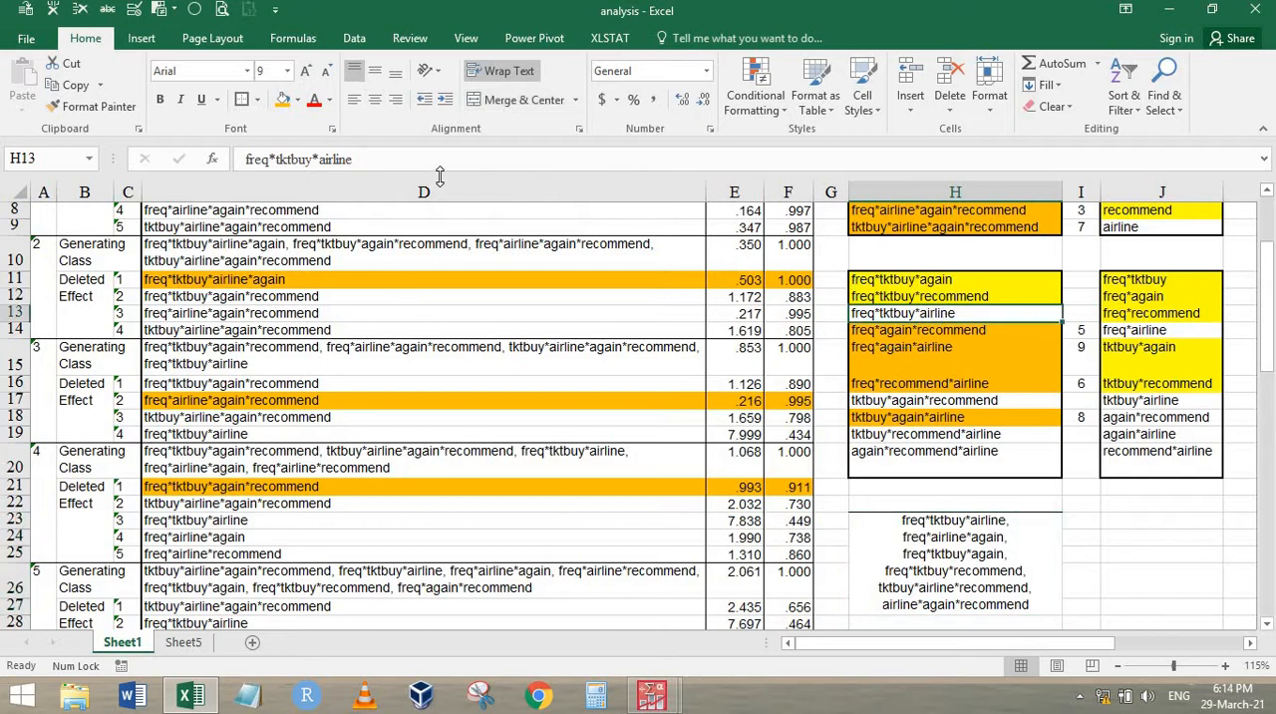
{"action": "left_click", "coordinate": [297, 100]}
{"action": "left_click", "coordinate": [330, 247]}
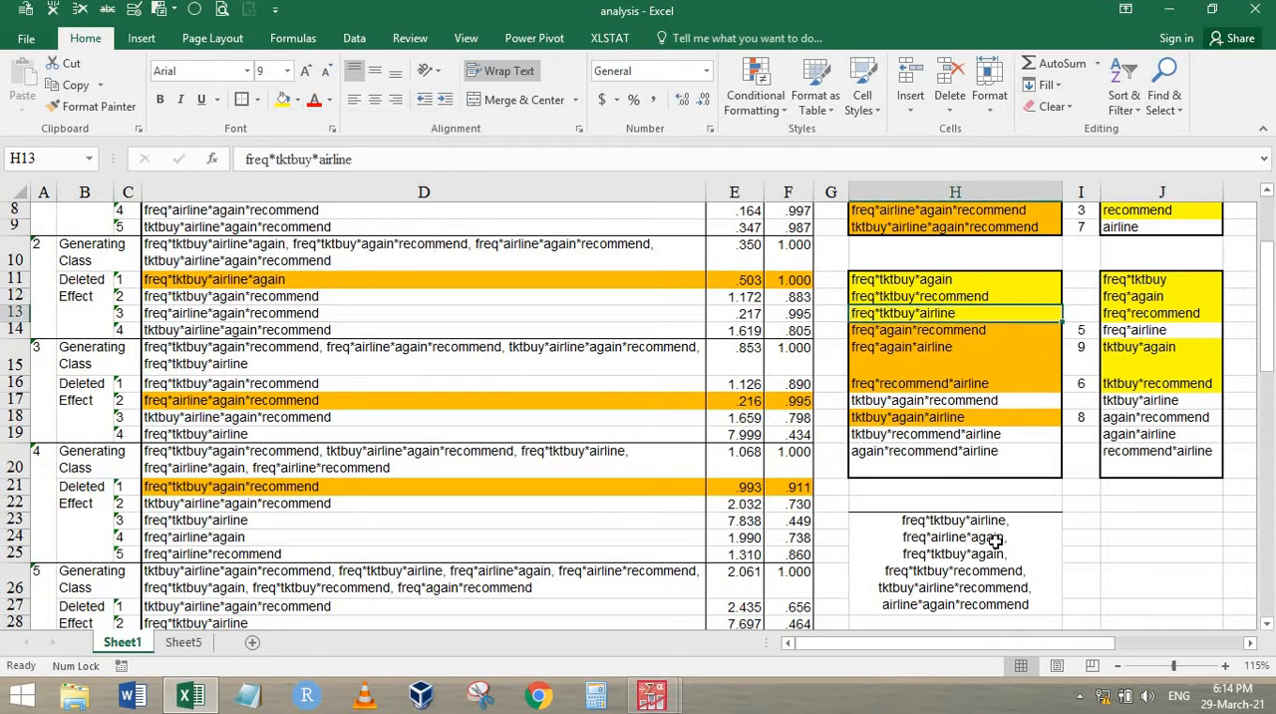
Recheck the step 9 significance of freq*airline*again in F58 and refill freq*again*airline in H15 with yellow
{"action": "left_click", "coordinate": [937, 355]}
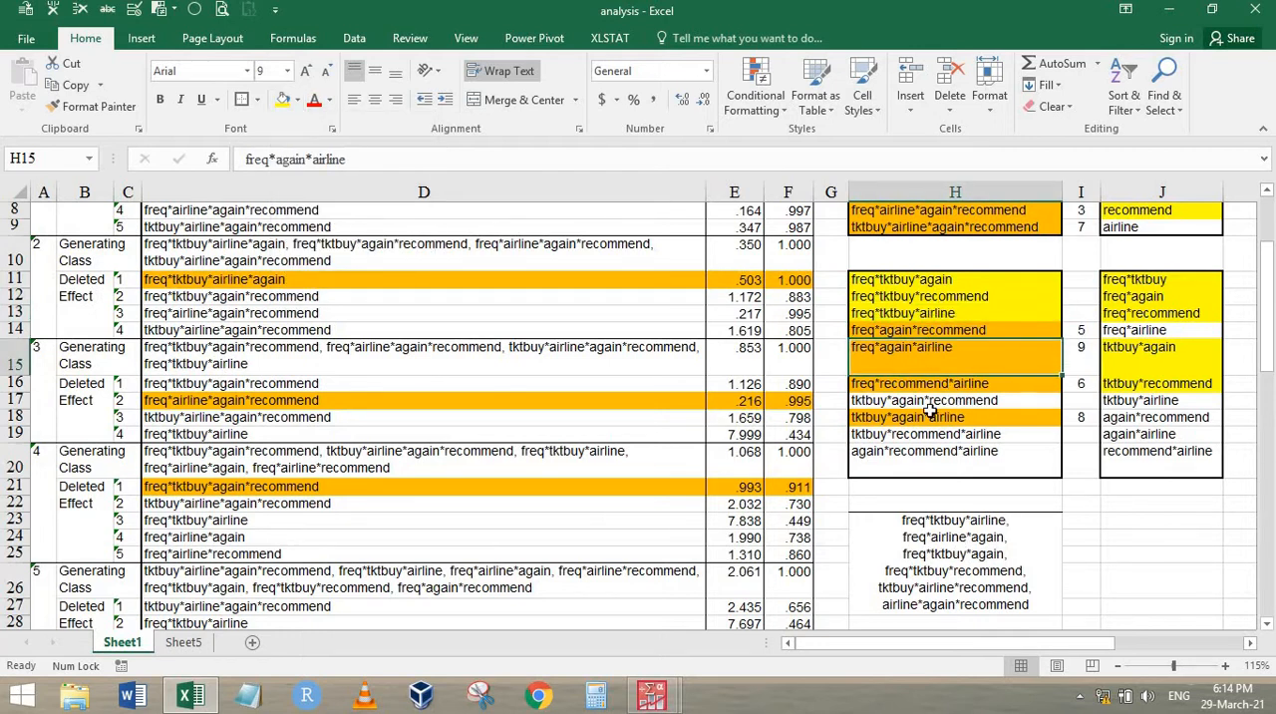
{"action": "scroll", "coordinate": [639, 418], "scroll_direction": "down", "scroll_amount": 12}
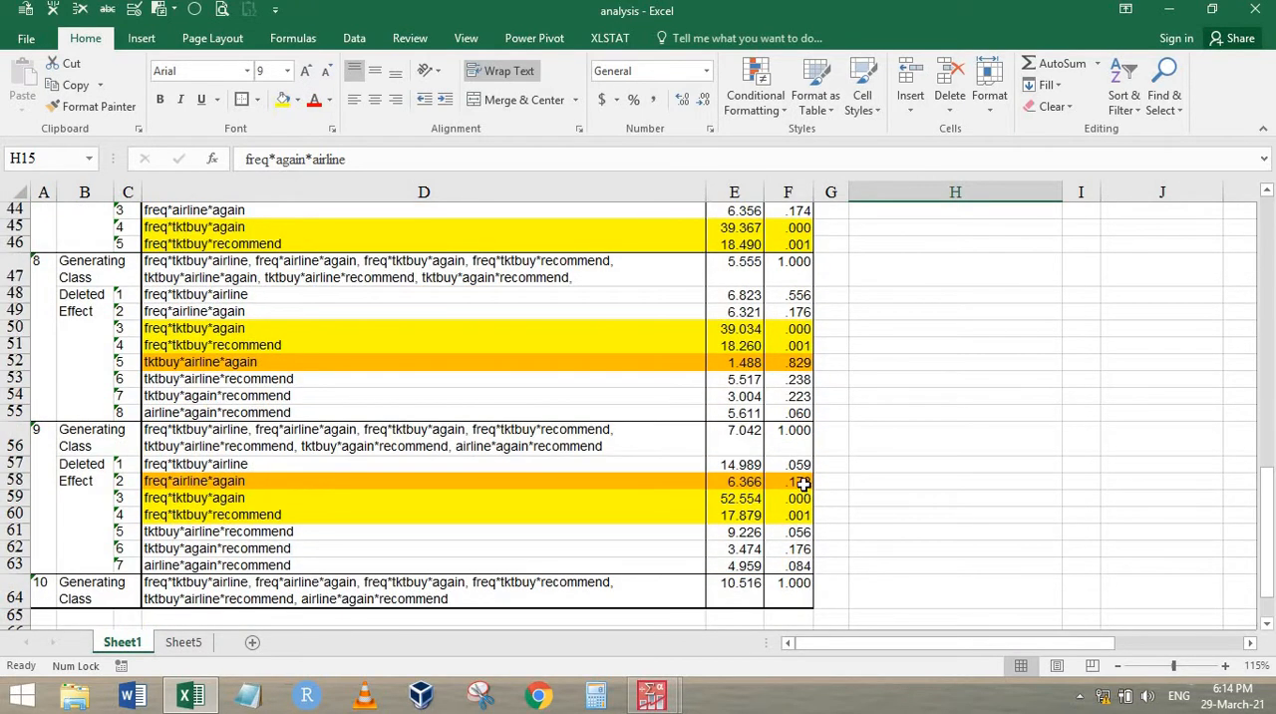
{"action": "left_click", "coordinate": [799, 480]}
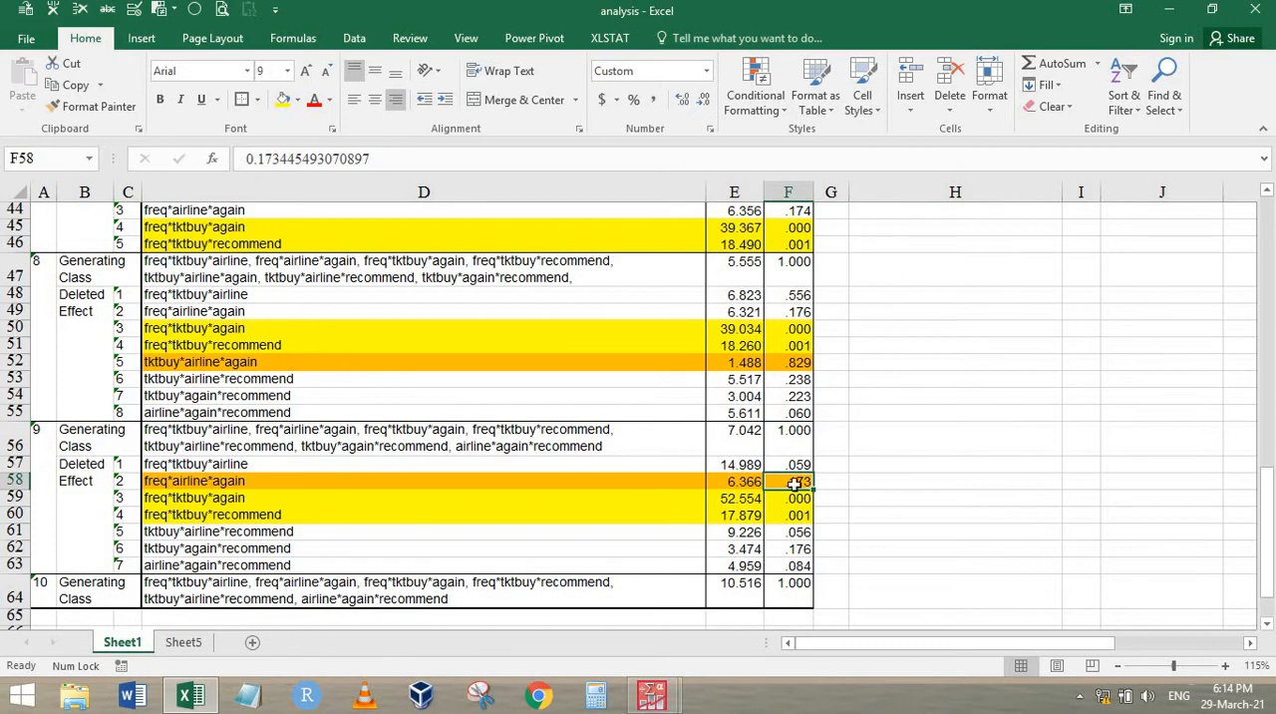
{"action": "scroll", "coordinate": [1027, 457], "scroll_direction": "up", "scroll_amount": 11}
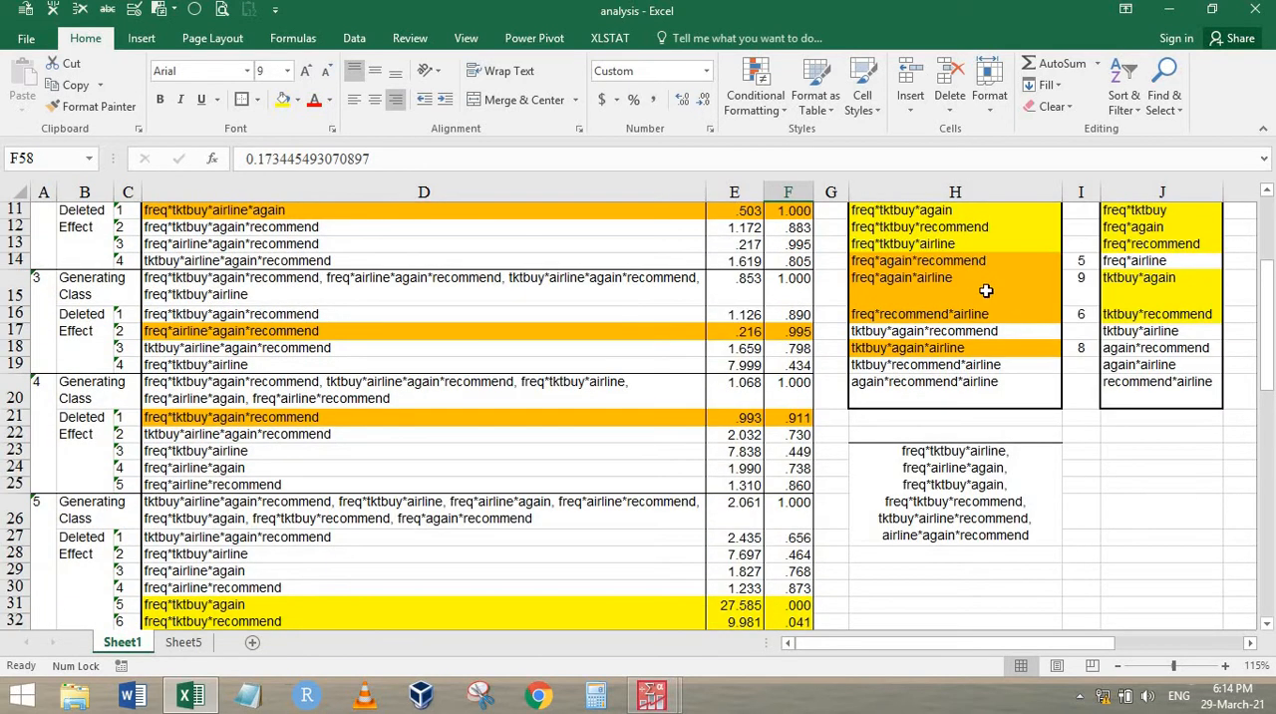
{"action": "scroll", "coordinate": [977, 300], "scroll_direction": "up", "scroll_amount": 2}
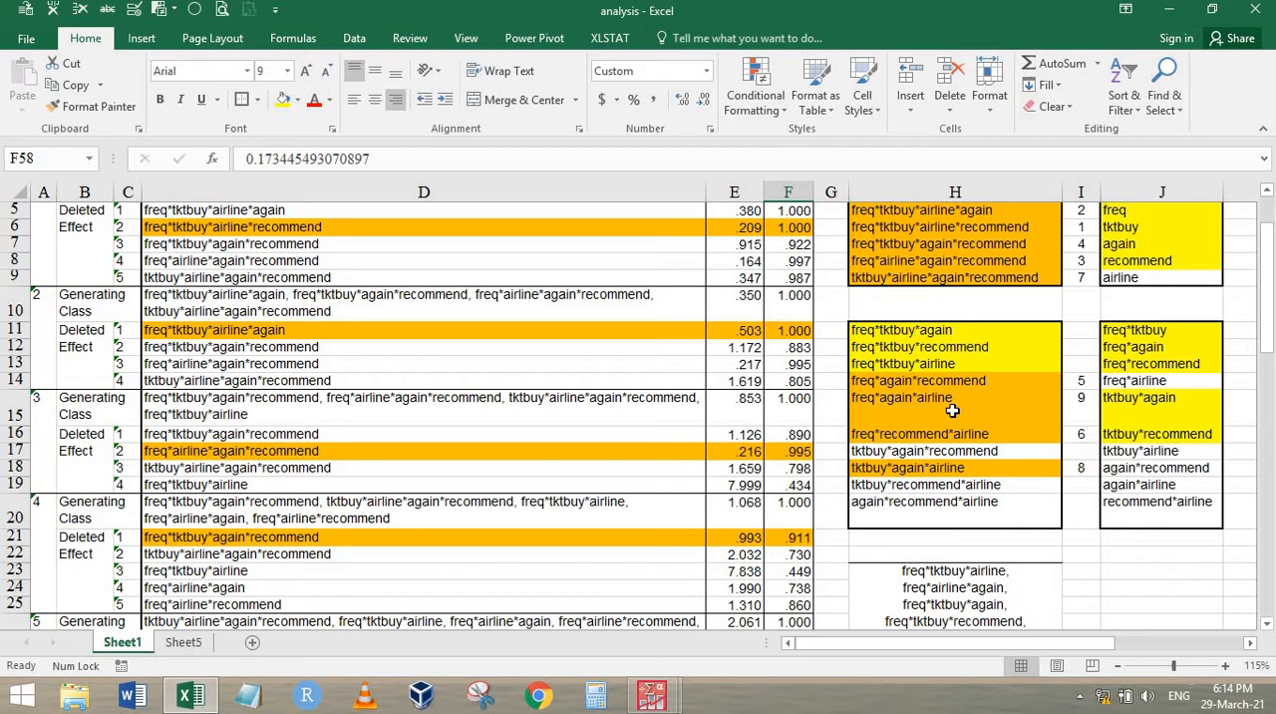
{"action": "scroll", "coordinate": [953, 399], "scroll_direction": "down", "scroll_amount": 2}
{"action": "scroll", "coordinate": [962, 379], "scroll_direction": "up", "scroll_amount": 1}
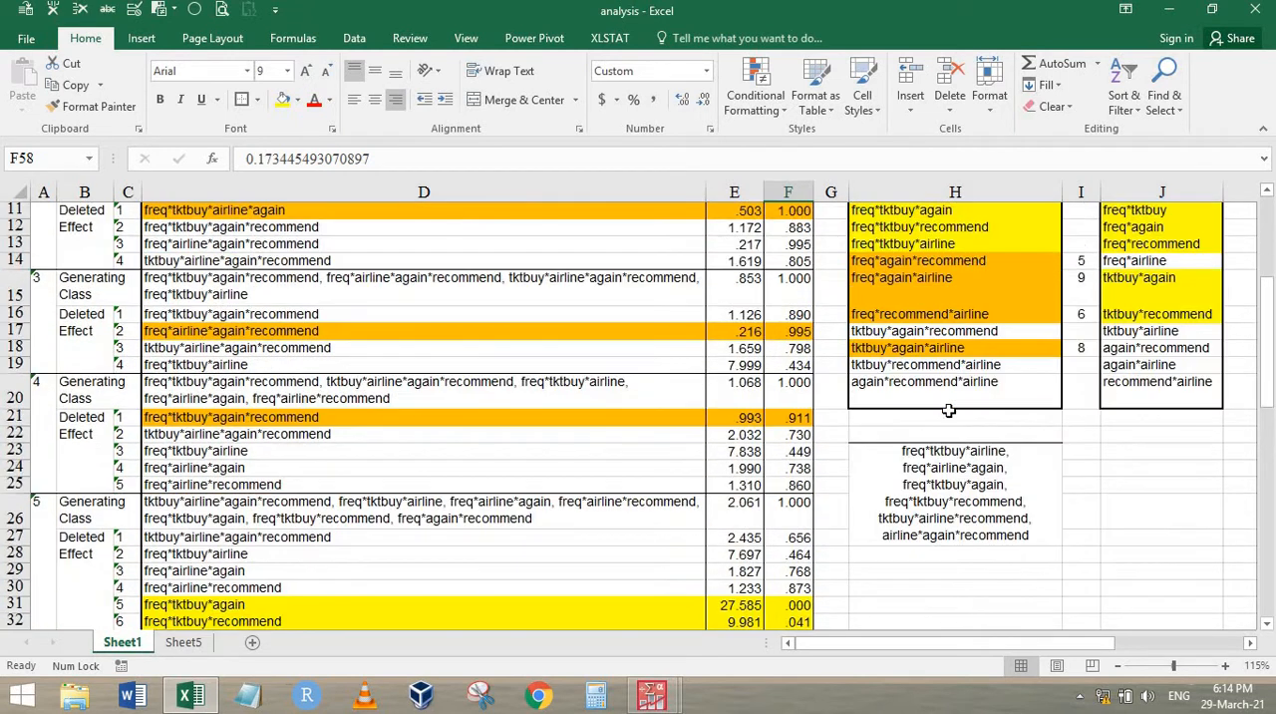
{"action": "scroll", "coordinate": [972, 356], "scroll_direction": "up", "scroll_amount": 1}
{"action": "left_click", "coordinate": [955, 357]}
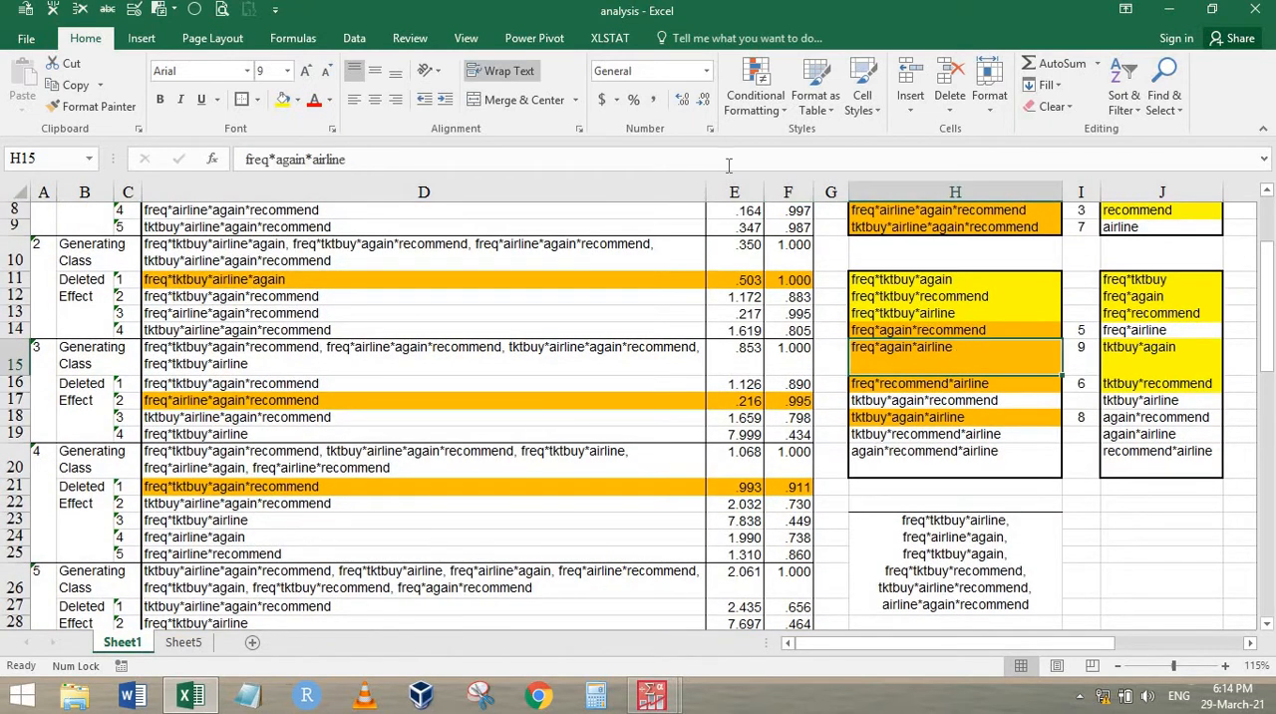
{"action": "left_click", "coordinate": [285, 104]}
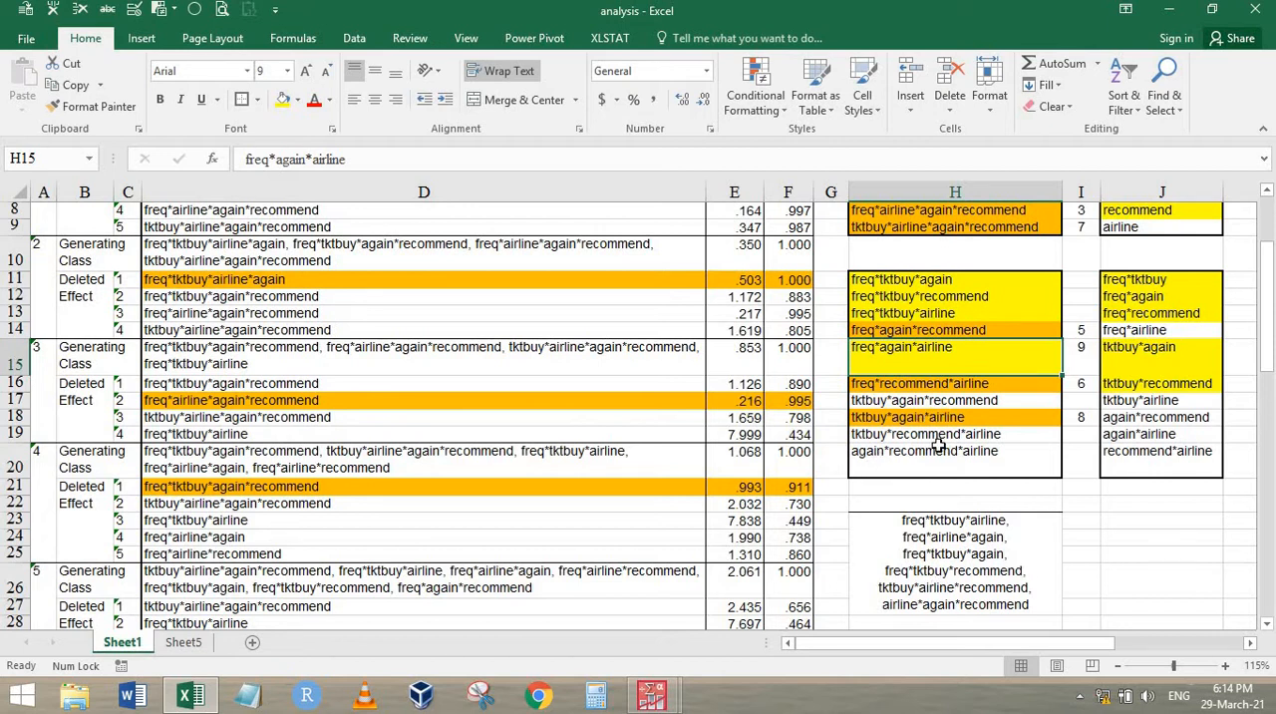
Fill tktbuy*recommend*airline in H19 and again*recommend*airline in H20 with yellow
{"action": "left_click", "coordinate": [955, 298]}
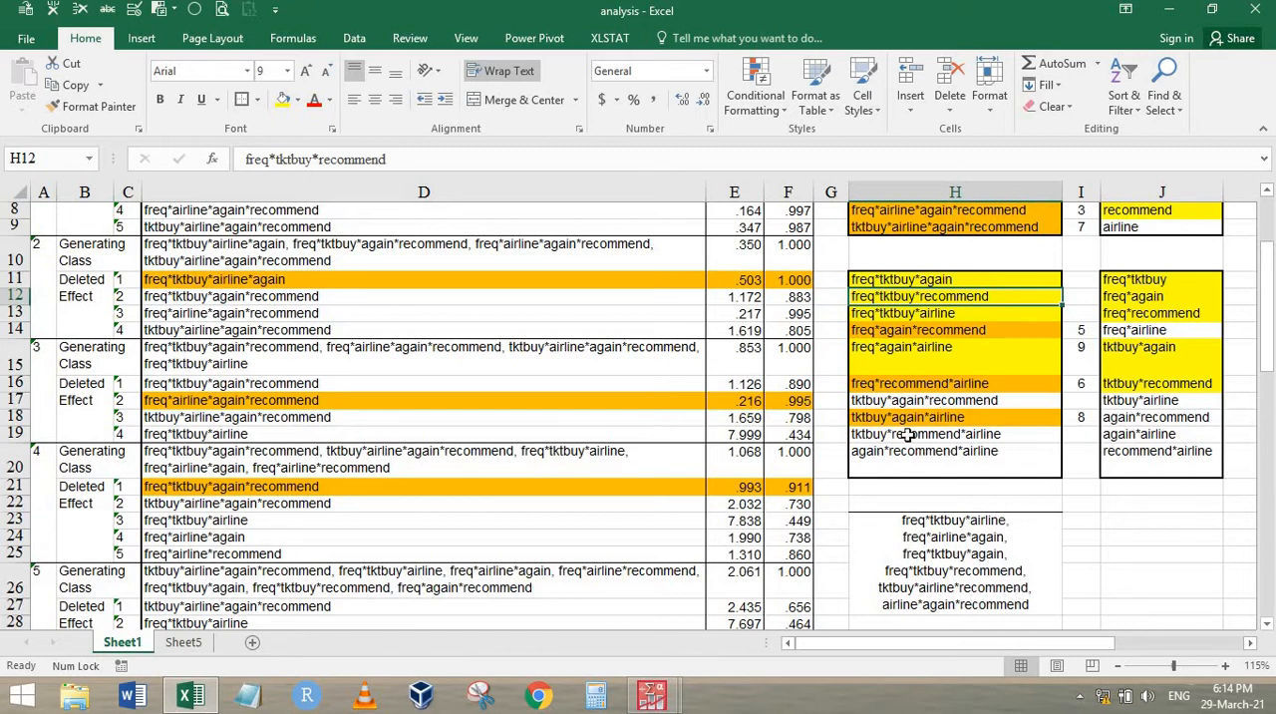
{"action": "left_click", "coordinate": [967, 435]}
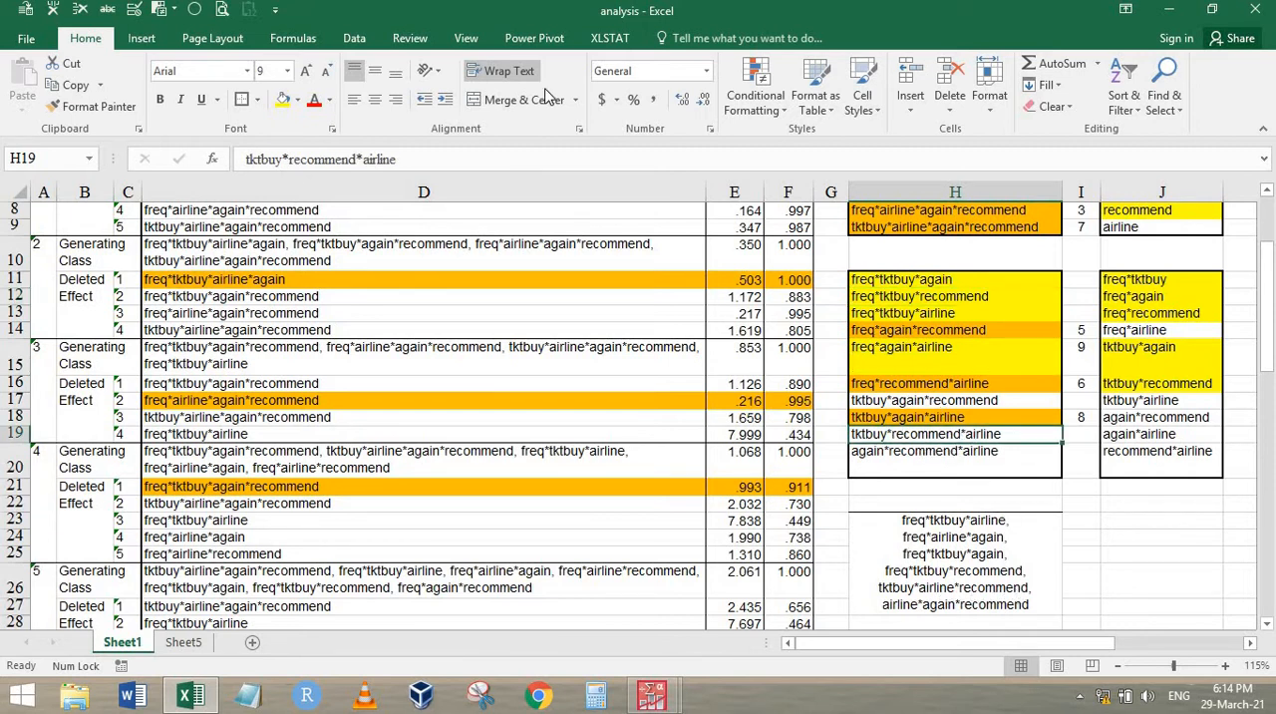
{"action": "left_click", "coordinate": [283, 98]}
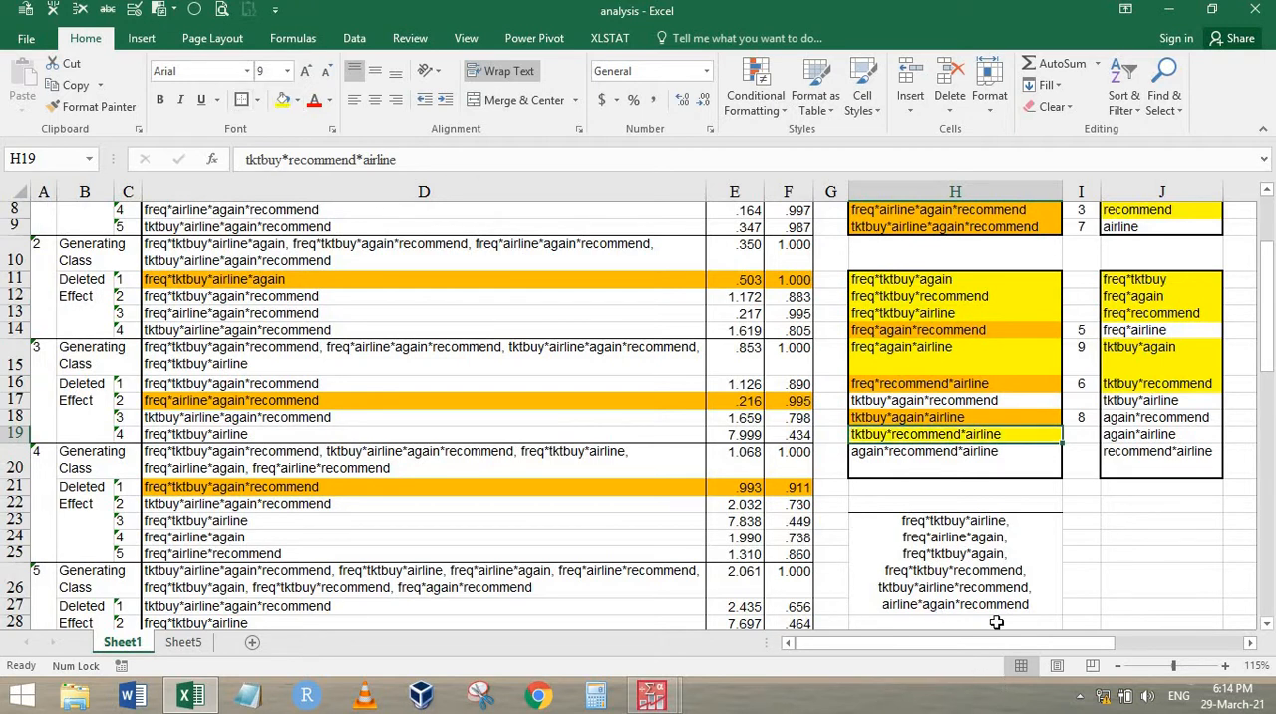
{"action": "left_click", "coordinate": [933, 454]}
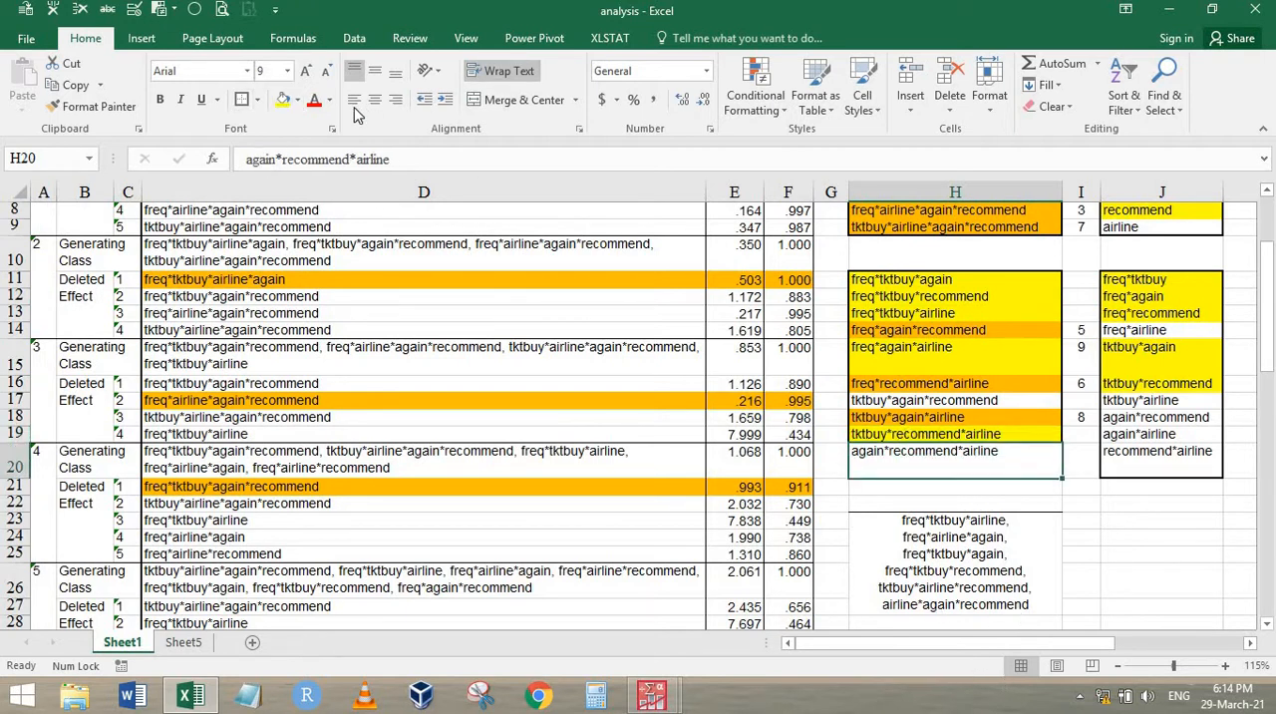
{"action": "left_click", "coordinate": [283, 98]}
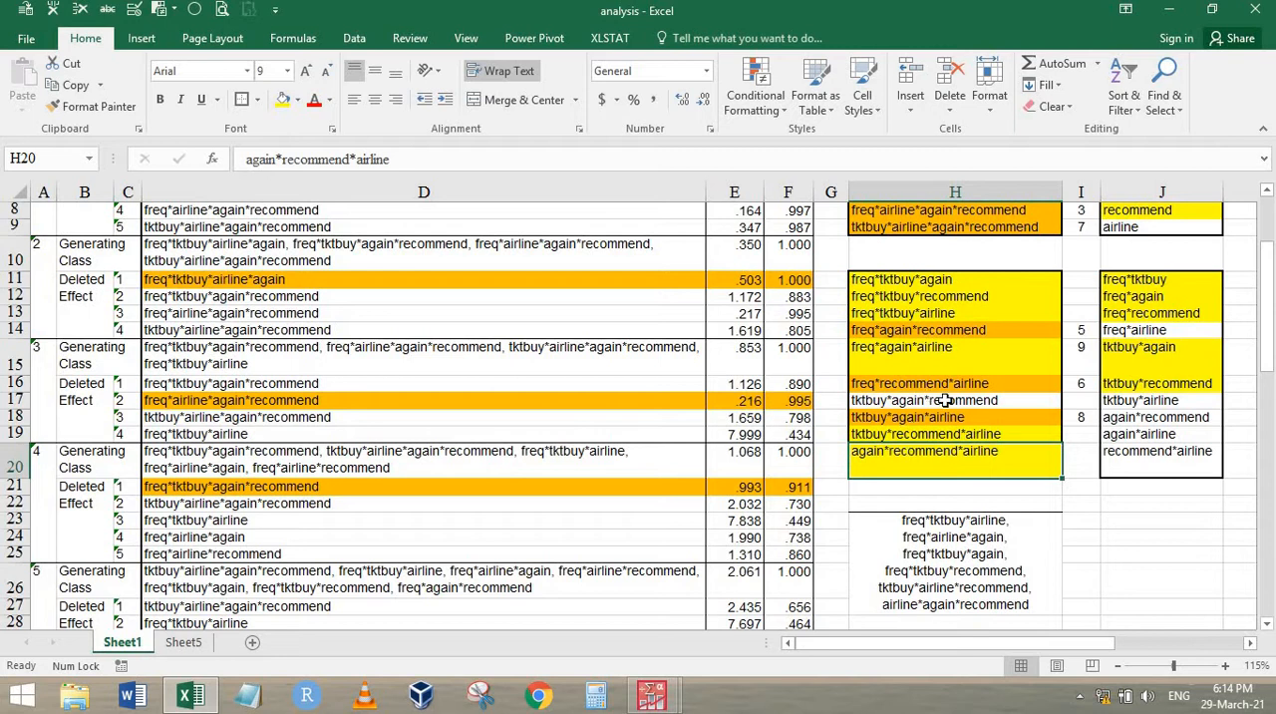
Fill all the two-way effects in J11:J20 with orange
{"action": "left_click", "coordinate": [1151, 330]}
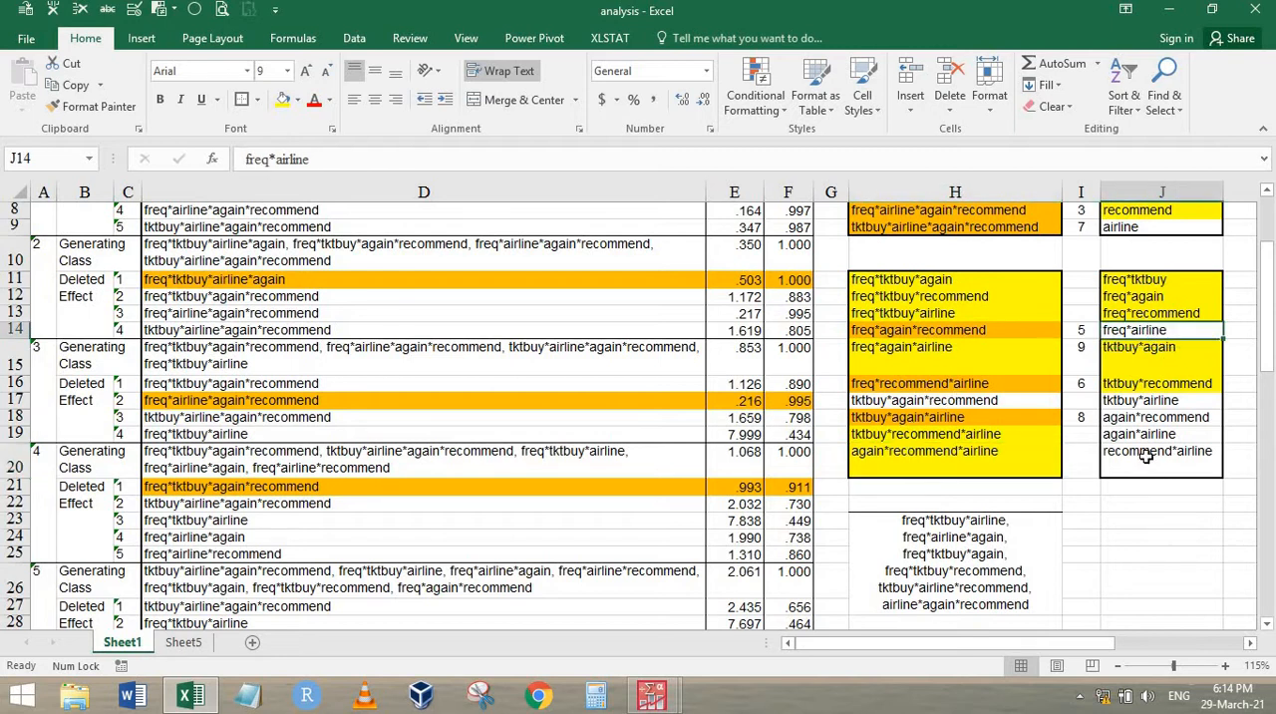
{"action": "left_click_drag", "start_coordinate": [1157, 279], "coordinate": [1154, 451]}
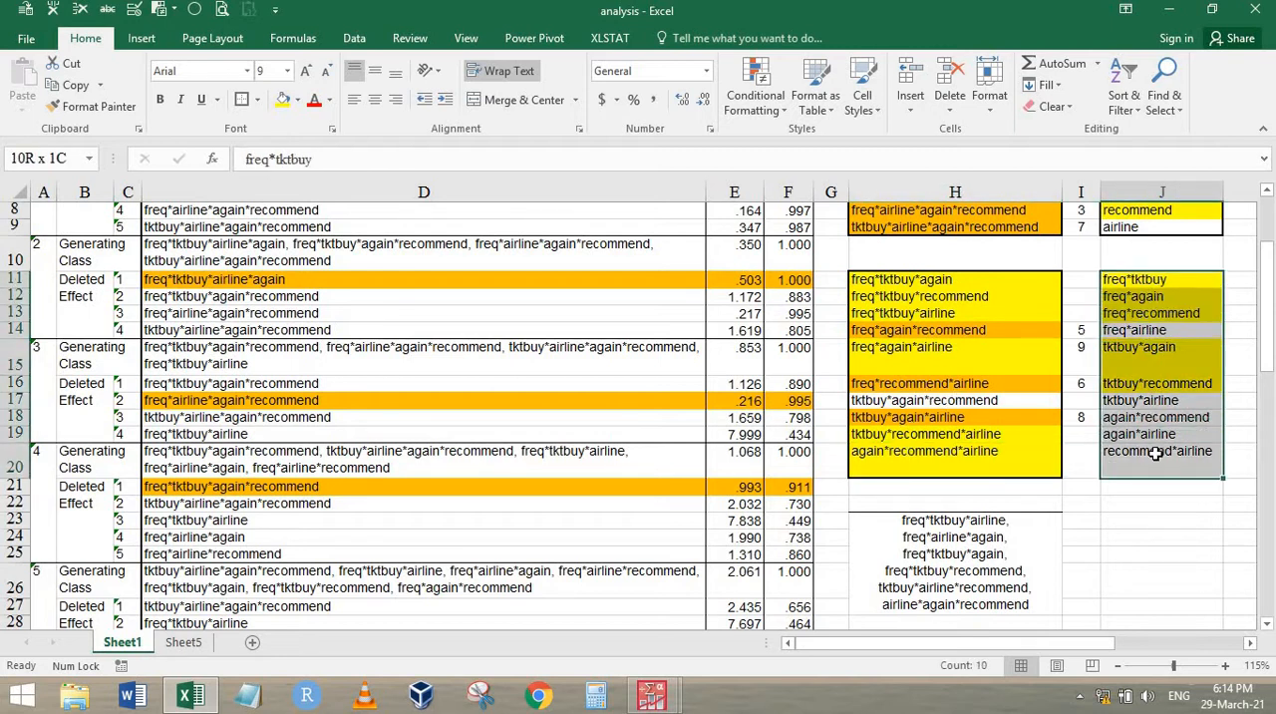
{"action": "left_click", "coordinate": [299, 102]}
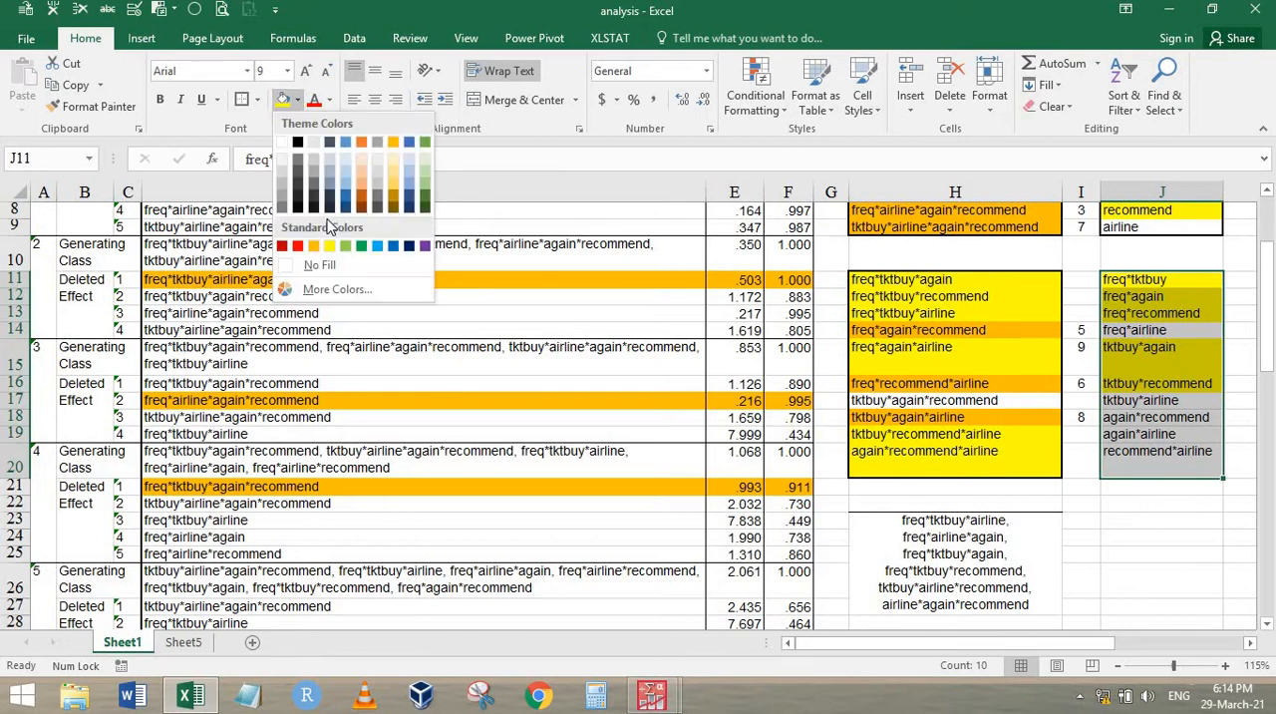
{"action": "left_click", "coordinate": [313, 248]}
Fill the main effects in J5:J9 with orange and select the merged final generating class at H23
{"action": "left_click_drag", "start_coordinate": [1165, 224], "coordinate": [1180, 271]}
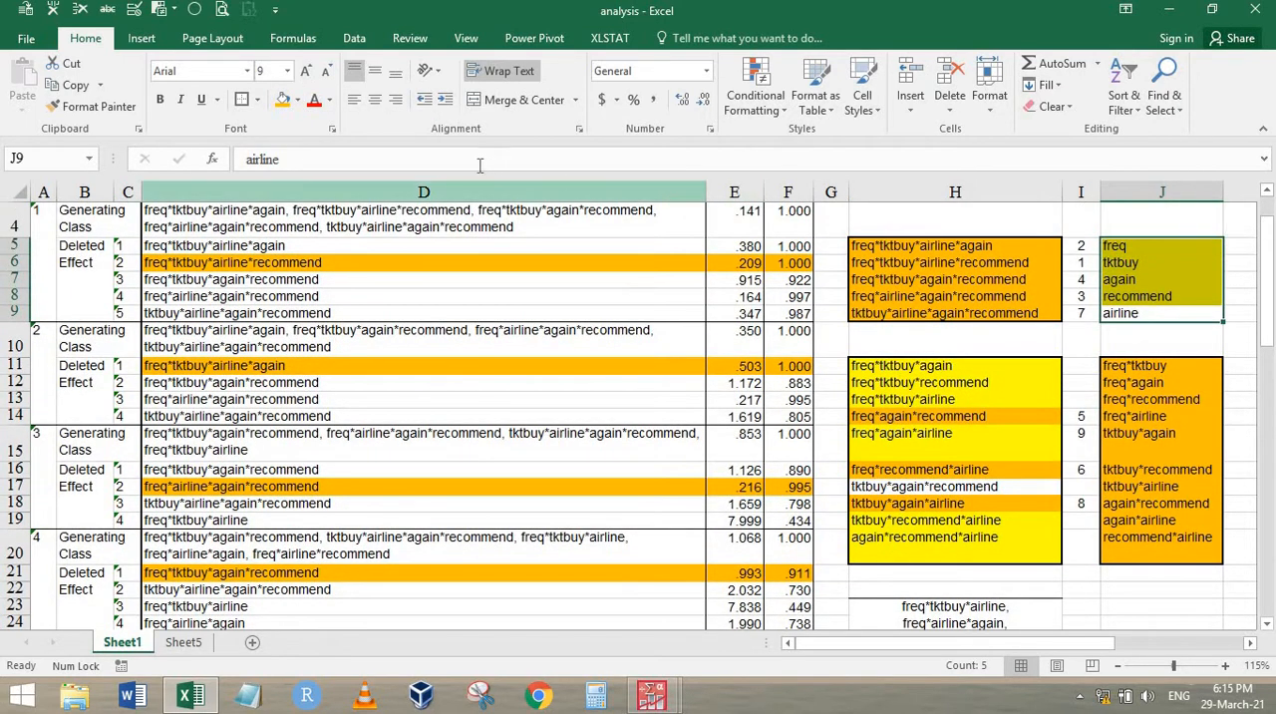
{"action": "left_click", "coordinate": [282, 102]}
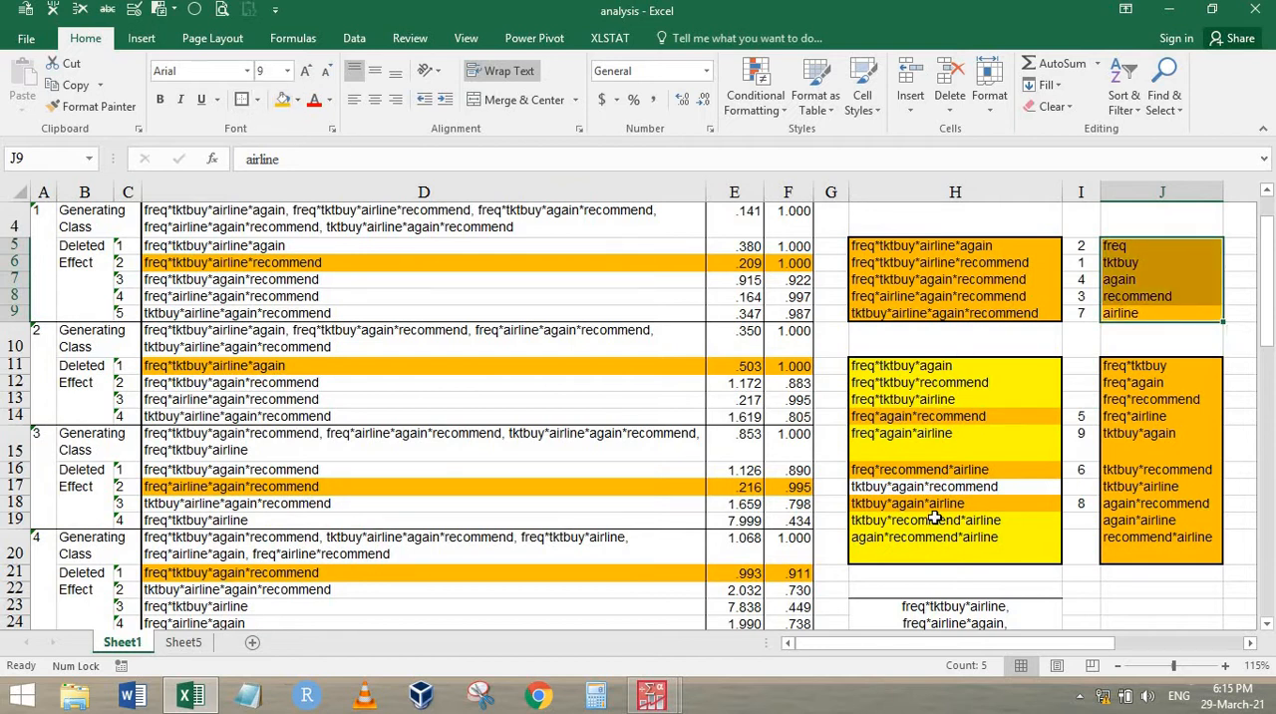
{"action": "scroll", "coordinate": [949, 534], "scroll_direction": "down", "scroll_amount": 3}
{"action": "left_click", "coordinate": [953, 457]}
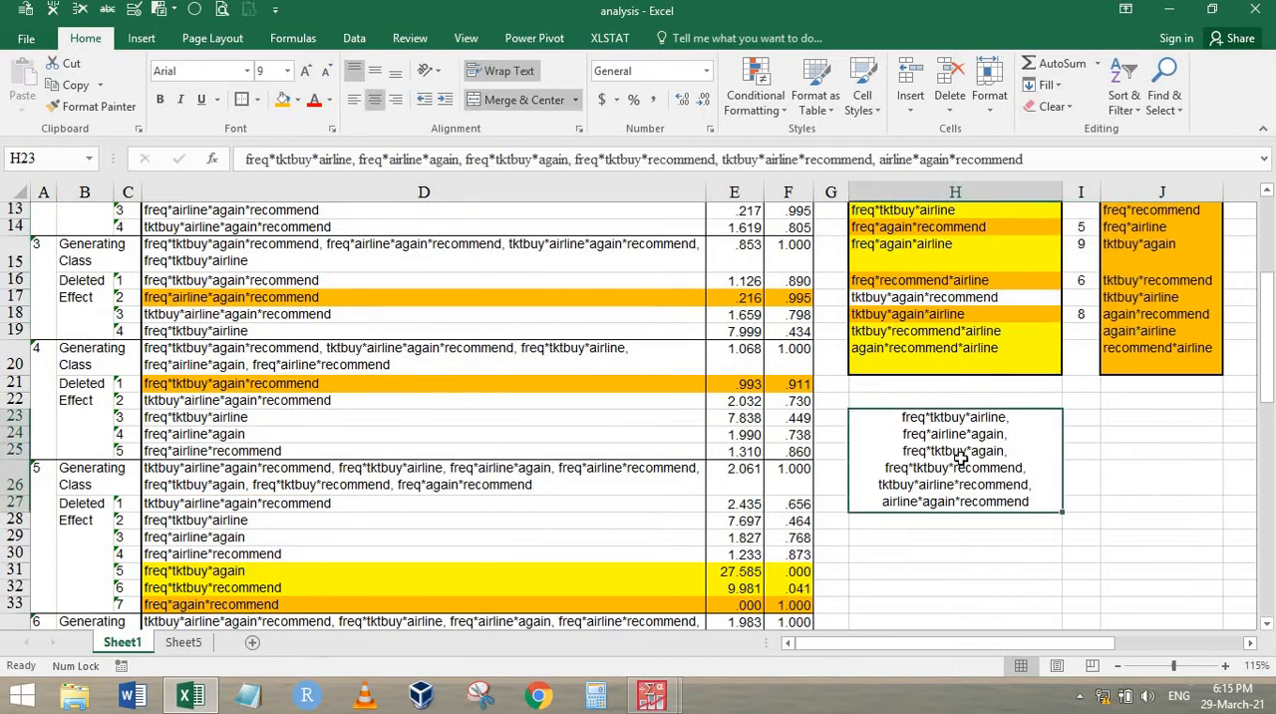
Compare the final generating class in H23 with the PASW Convergence Information table, check the loglinear.sav data, and return to Excel
{"action": "scroll", "coordinate": [939, 457], "scroll_direction": "up", "scroll_amount": 3}
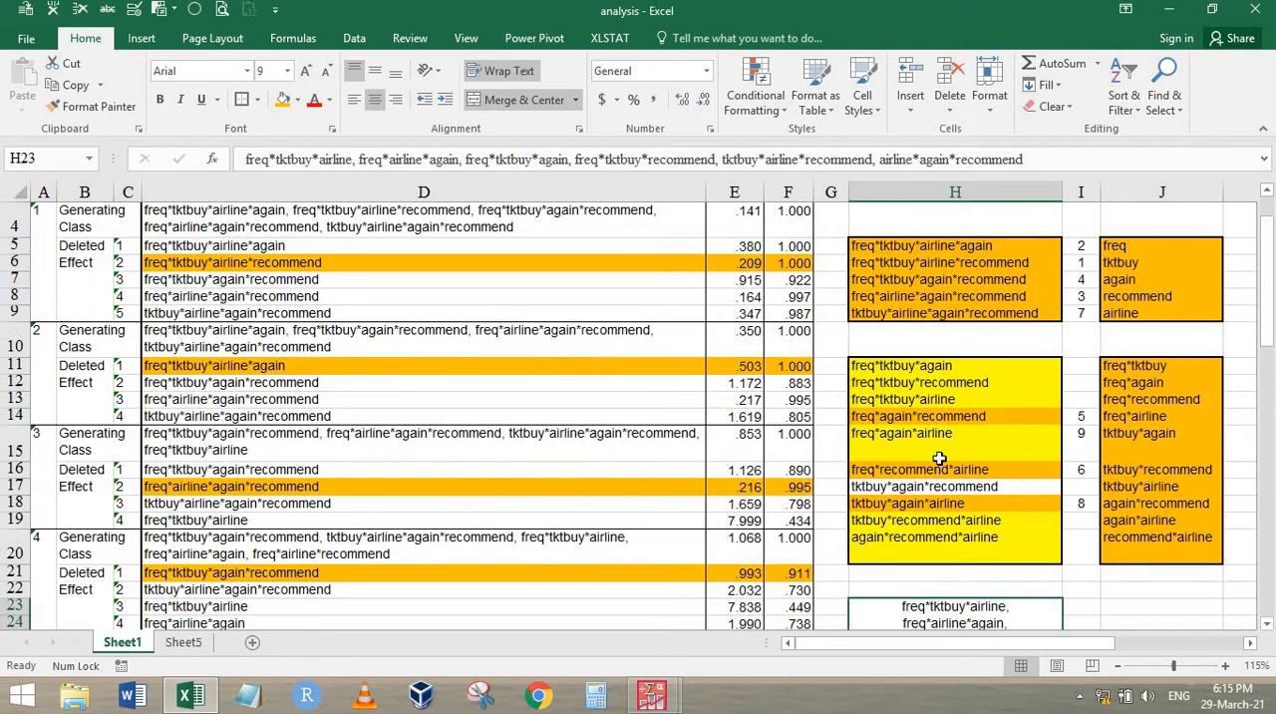
{"action": "scroll", "coordinate": [739, 475], "scroll_direction": "down", "scroll_amount": 1}
{"action": "scroll", "coordinate": [676, 464], "scroll_direction": "down", "scroll_amount": 3}
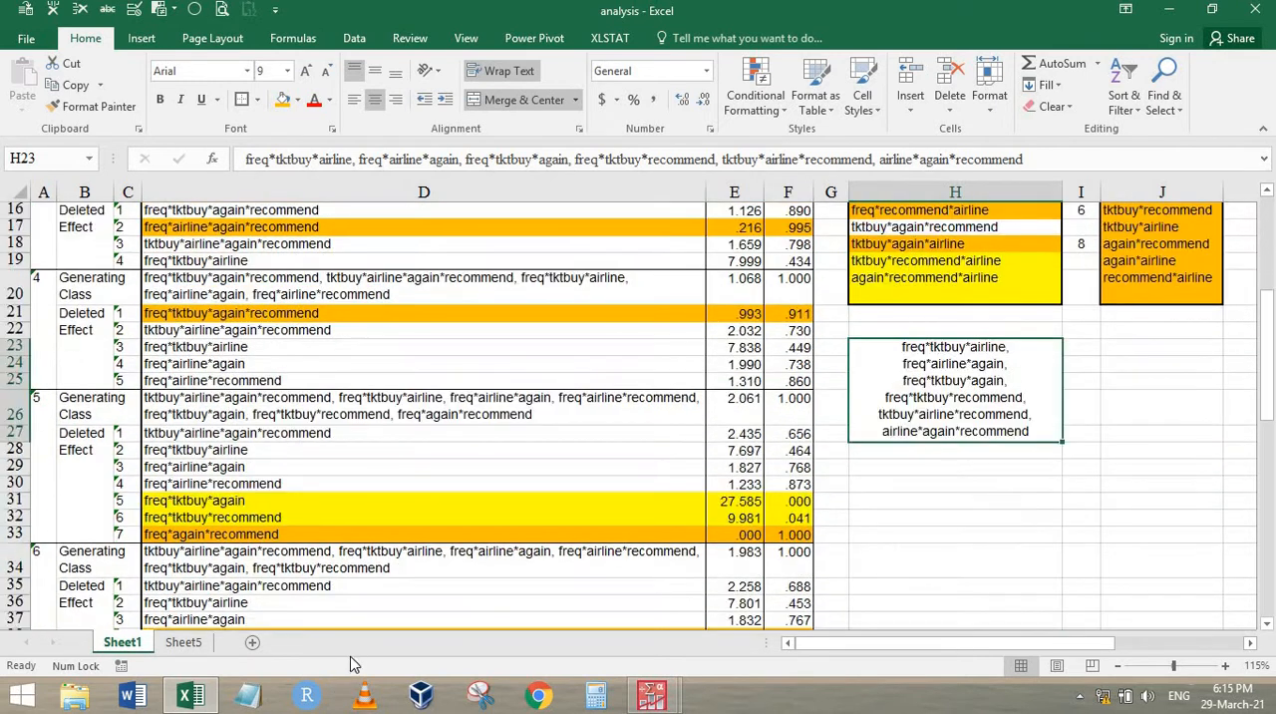
{"action": "mouse_move", "coordinate": [678, 706]}
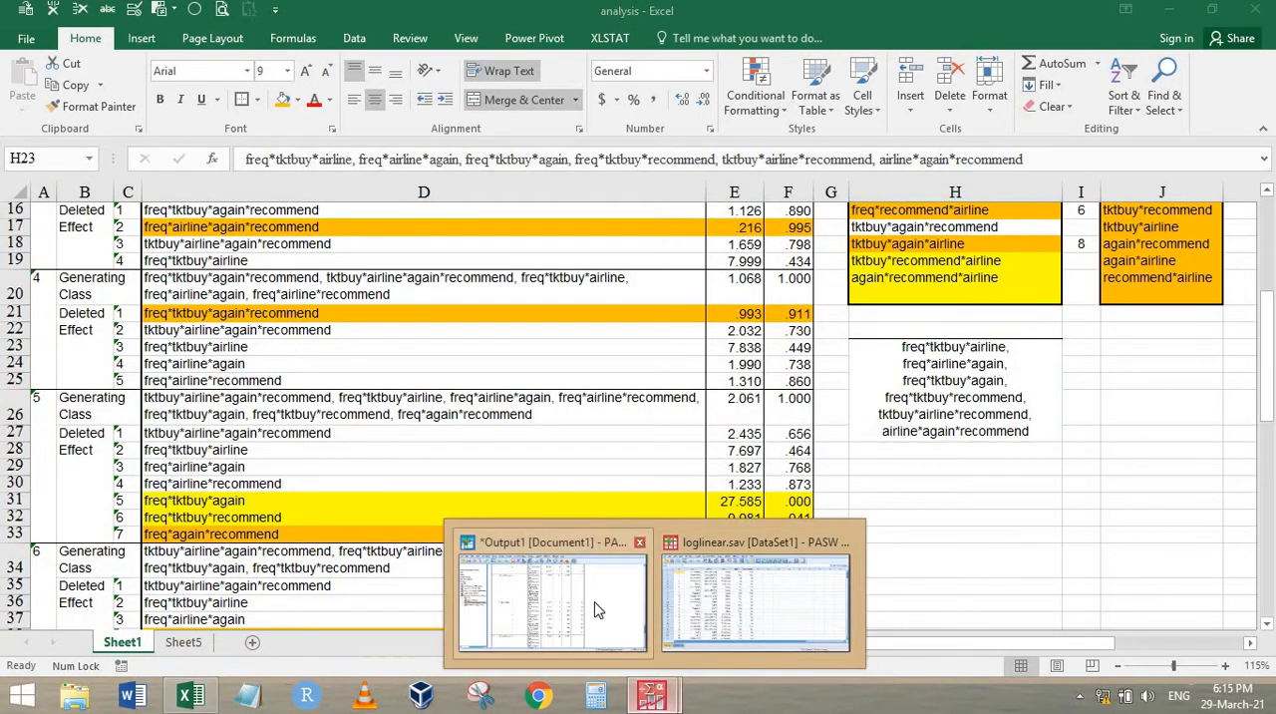
{"action": "left_click", "coordinate": [596, 610]}
{"action": "scroll", "coordinate": [429, 451], "scroll_direction": "down", "scroll_amount": 10}
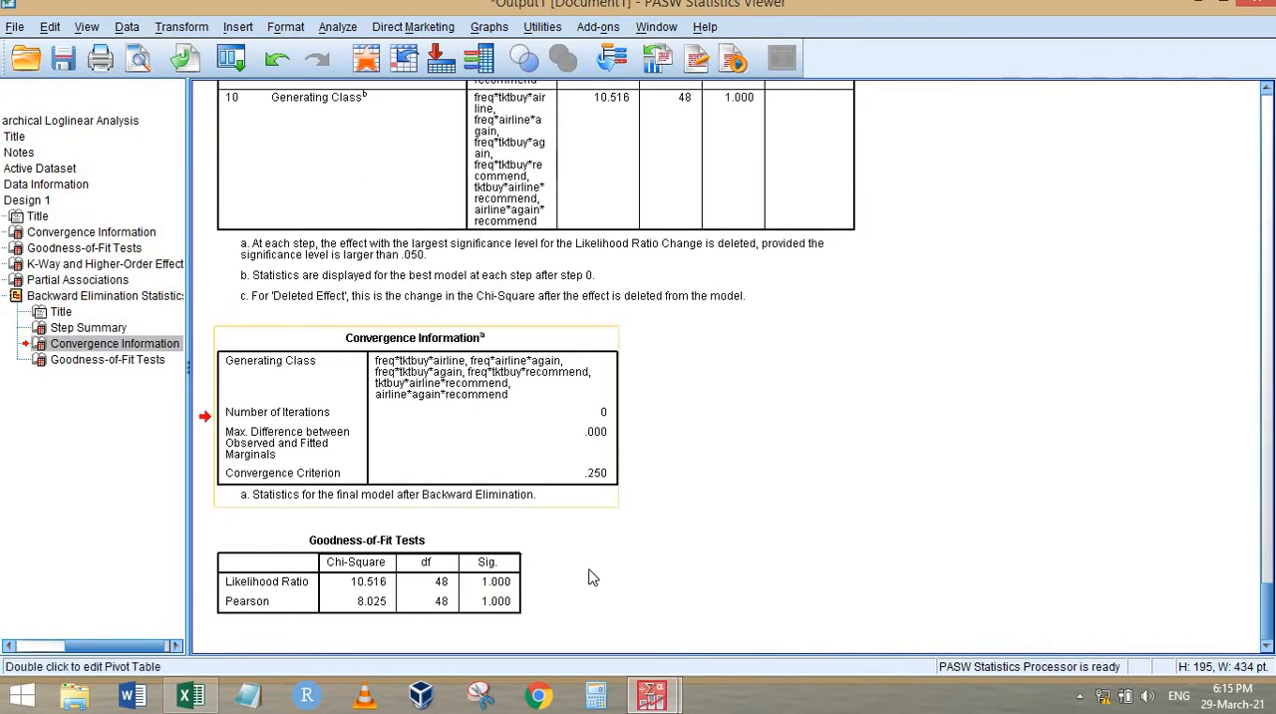
{"action": "mouse_move", "coordinate": [663, 703]}
{"action": "left_click", "coordinate": [751, 595]}
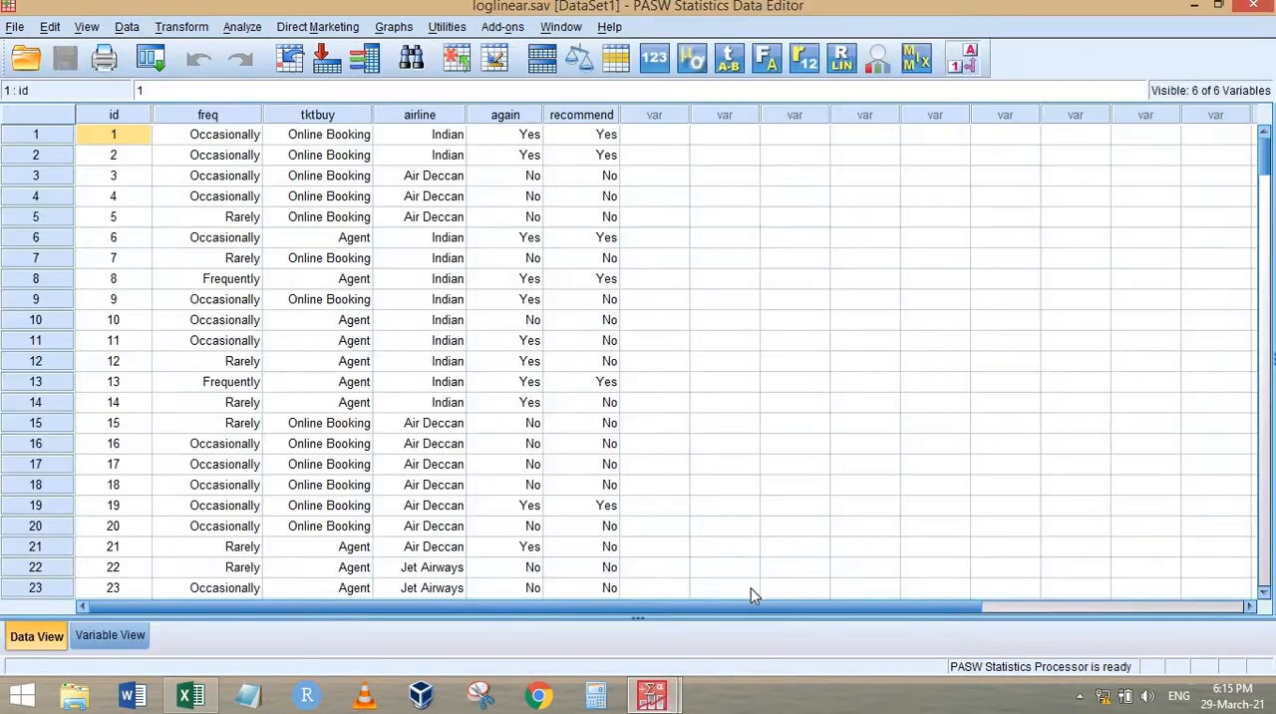
{"action": "left_click", "coordinate": [191, 695]}
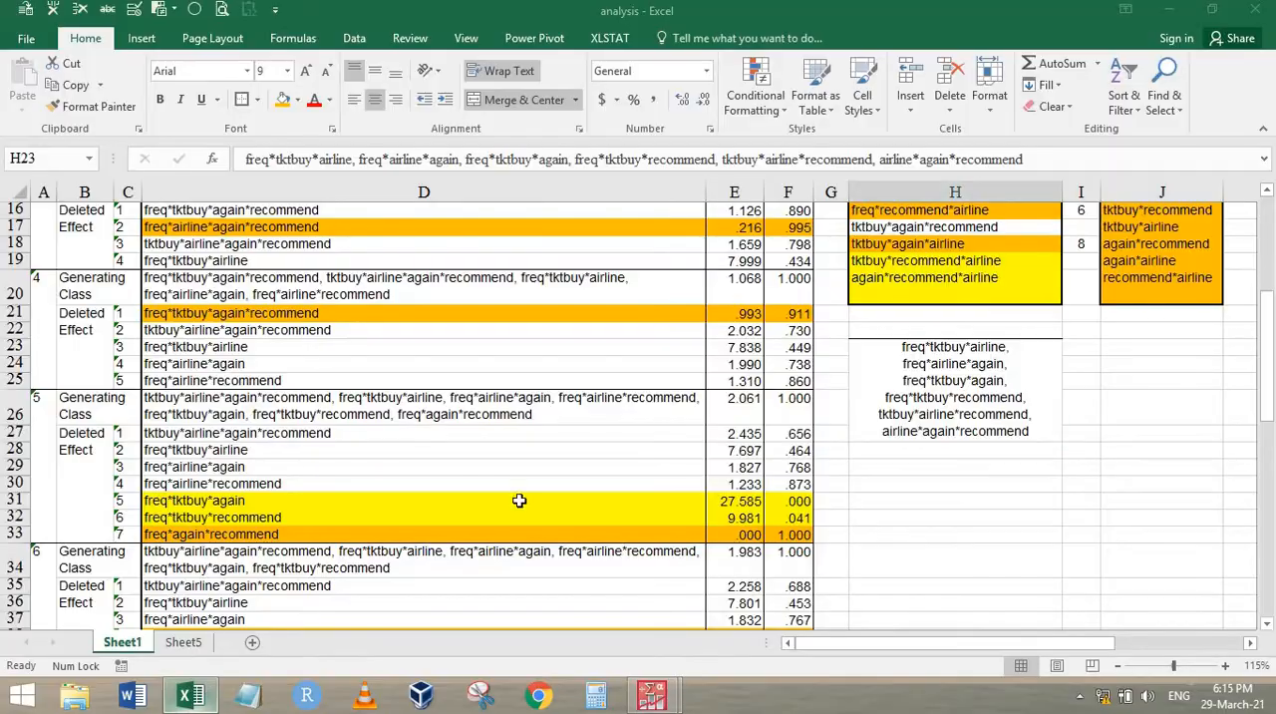
Review the chi-square values of the step 5 deleted effects in column E, ending at freq*again*recommend in E33
{"action": "left_click", "coordinate": [695, 435]}
{"action": "left_click_drag", "start_coordinate": [723, 451], "coordinate": [720, 521]}
{"action": "left_click", "coordinate": [718, 537]}
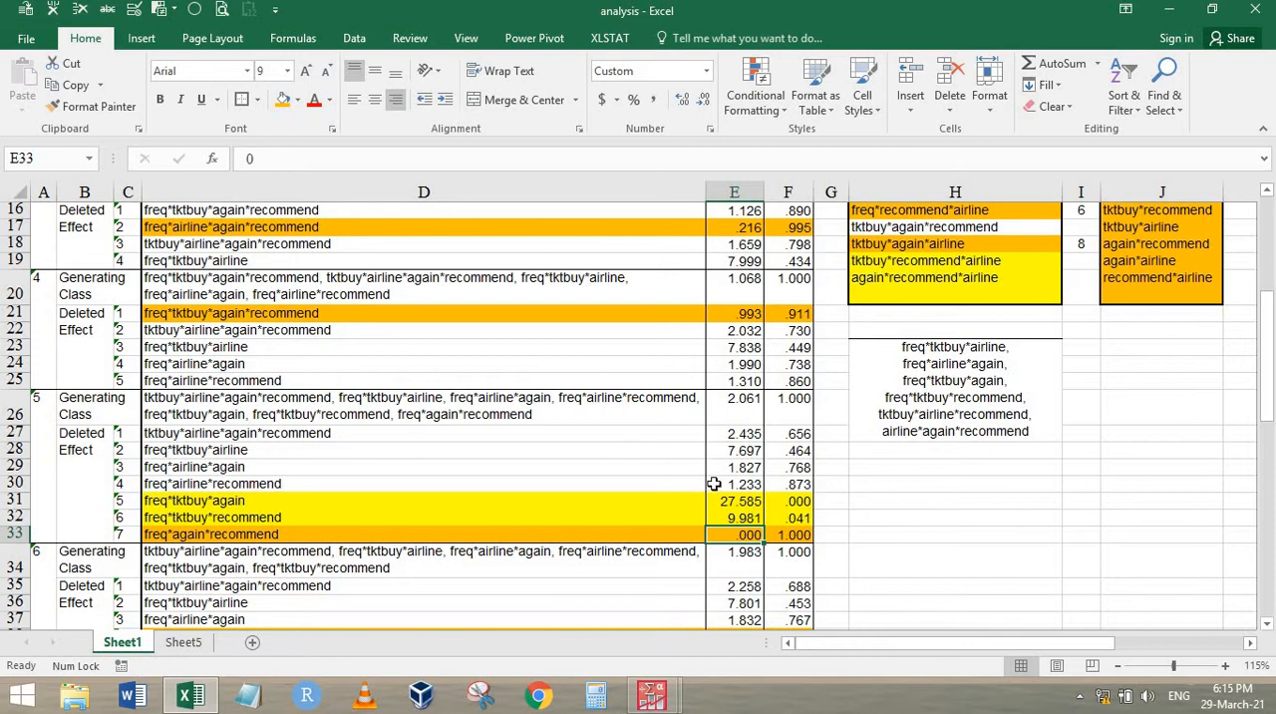
{"action": "scroll", "coordinate": [714, 484], "scroll_direction": "down", "scroll_amount": 1}
{"action": "scroll", "coordinate": [728, 466], "scroll_direction": "down", "scroll_amount": 3}
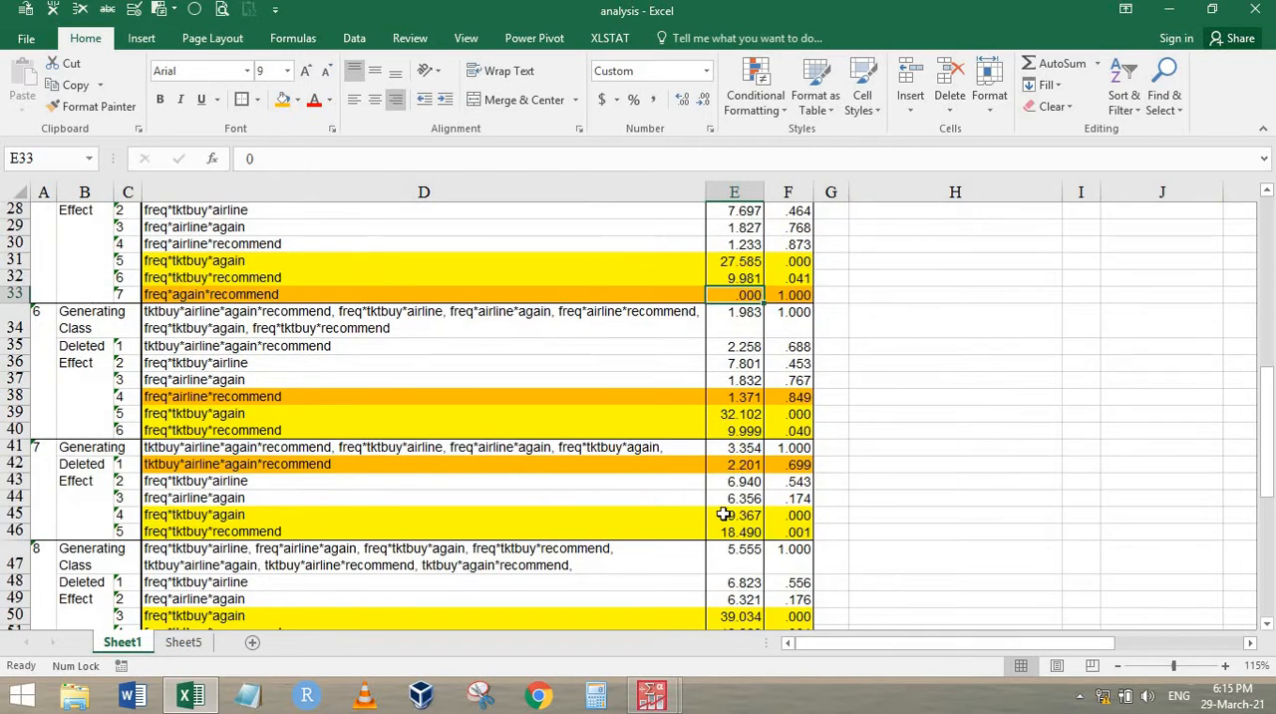
Examine the values of the yellow effects in steps 6 to 8 and the step 10 generating class in D64
{"action": "scroll", "coordinate": [798, 451], "scroll_direction": "down", "scroll_amount": 2}
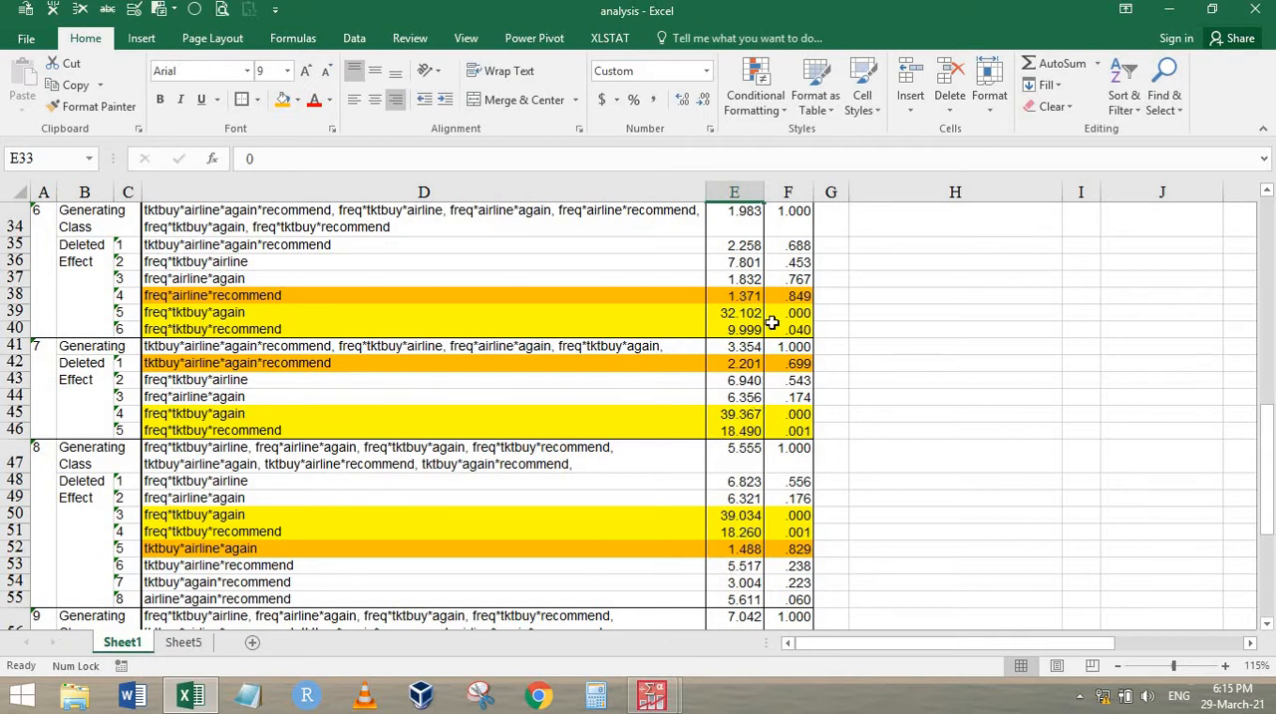
{"action": "left_click_drag", "start_coordinate": [735, 316], "coordinate": [743, 330]}
{"action": "left_click_drag", "start_coordinate": [788, 413], "coordinate": [798, 431]}
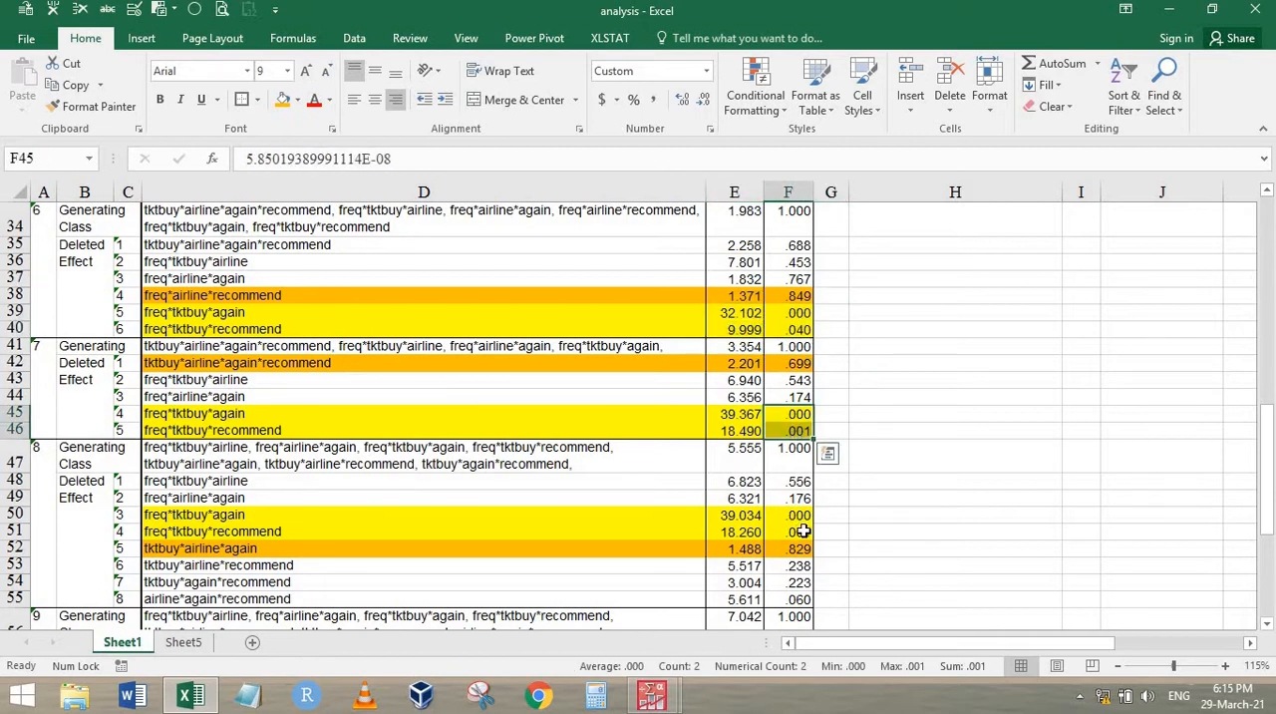
{"action": "left_click_drag", "start_coordinate": [792, 515], "coordinate": [797, 532]}
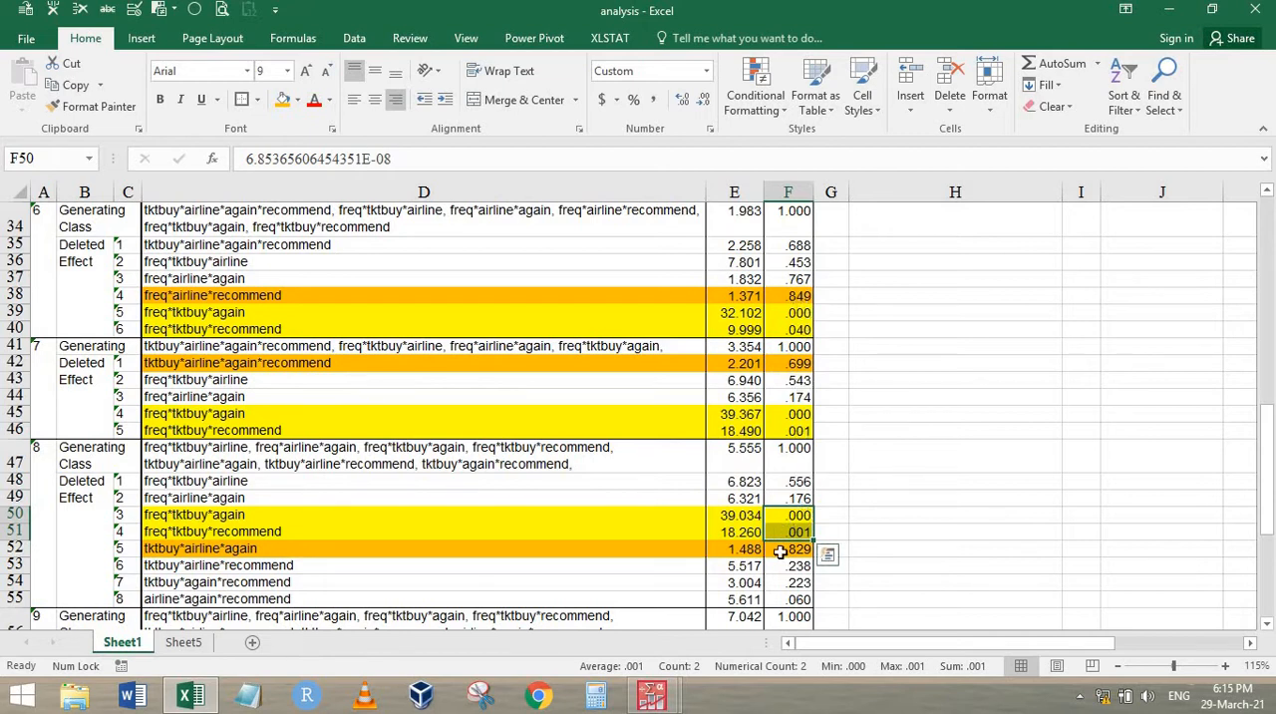
{"action": "scroll", "coordinate": [775, 495], "scroll_direction": "down", "scroll_amount": 4}
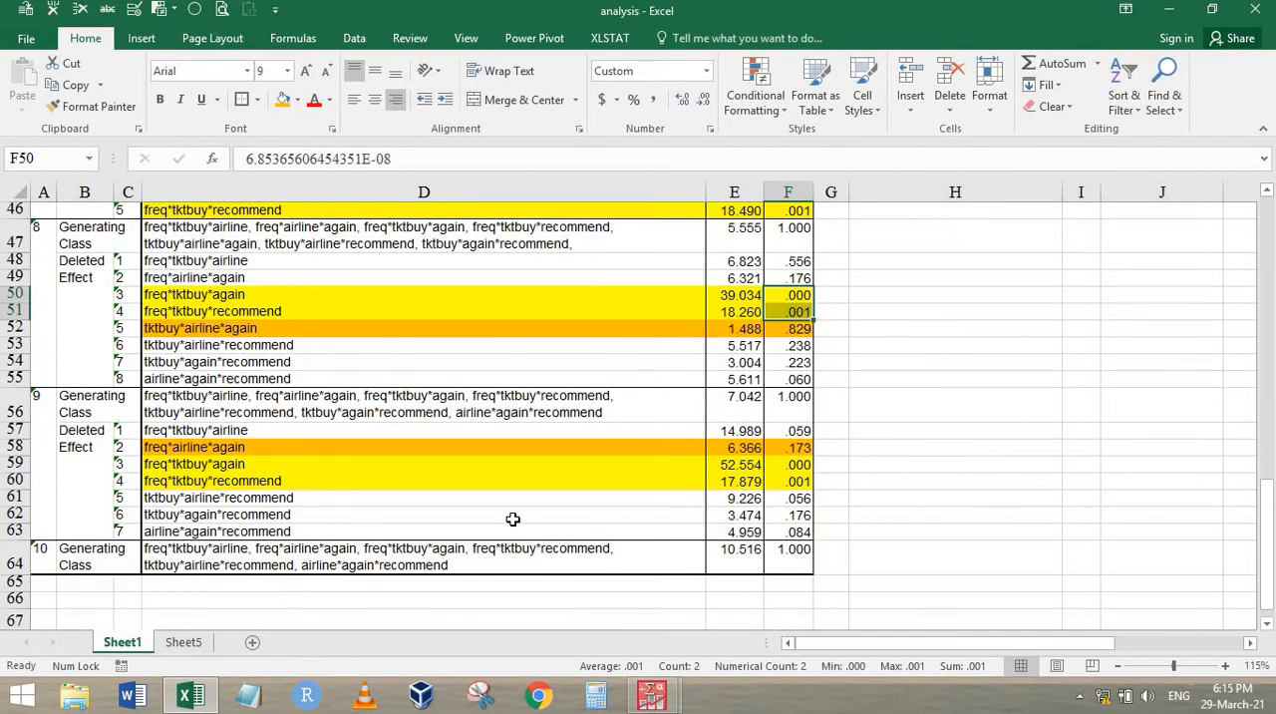
{"action": "left_click", "coordinate": [339, 556]}
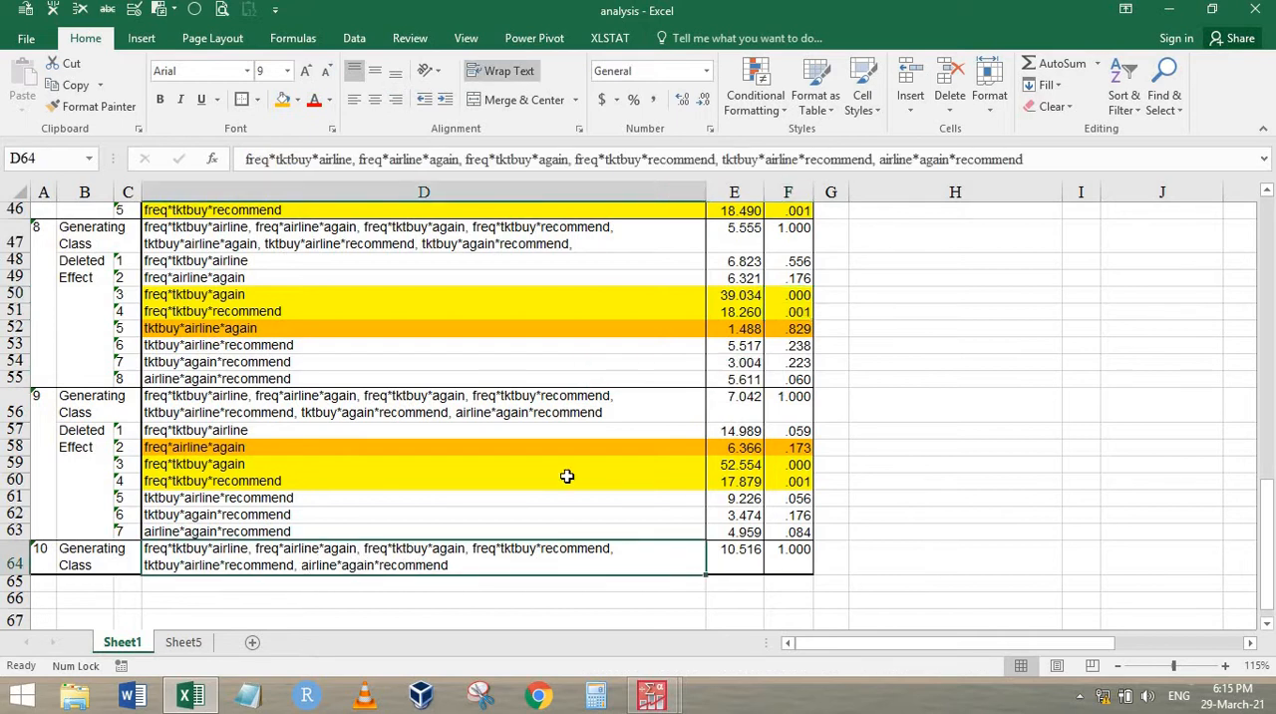
Switch to the PASW output viewer and delete the entire existing Hierarchical Loglinear Analysis output
{"action": "scroll", "coordinate": [567, 476], "scroll_direction": "up", "scroll_amount": 15}
{"action": "mouse_move", "coordinate": [658, 681]}
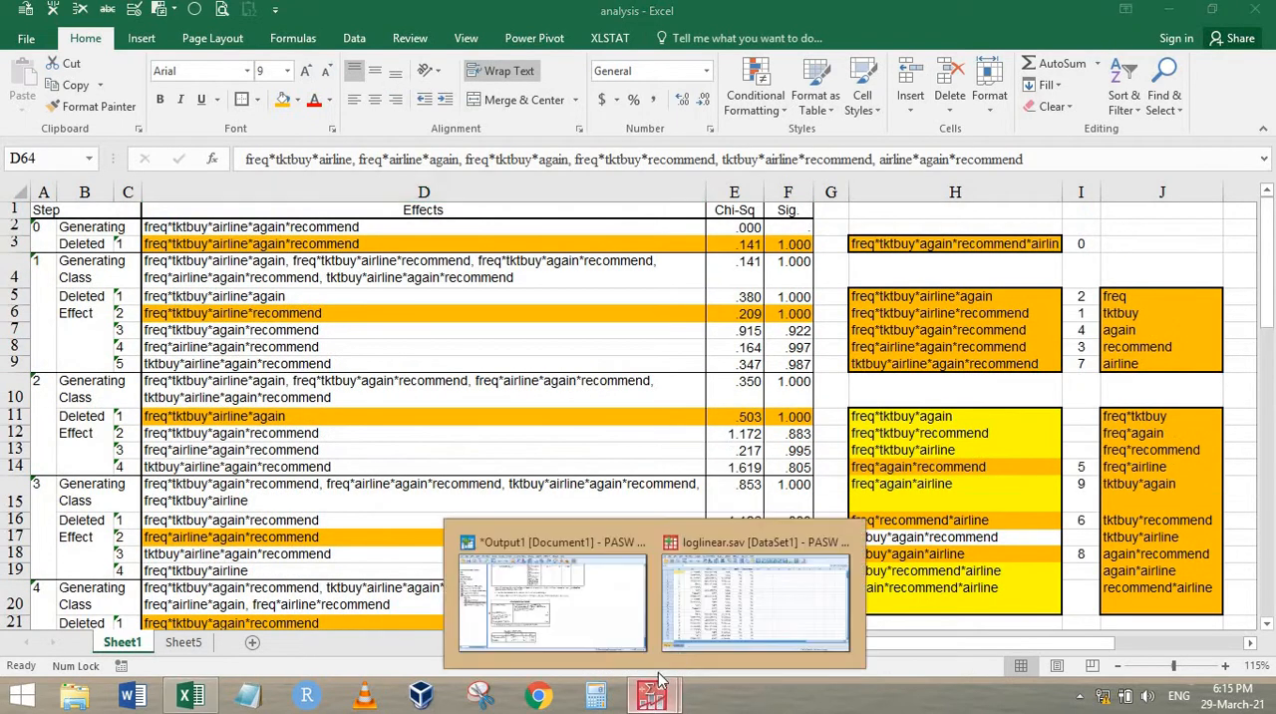
{"action": "left_click", "coordinate": [588, 606]}
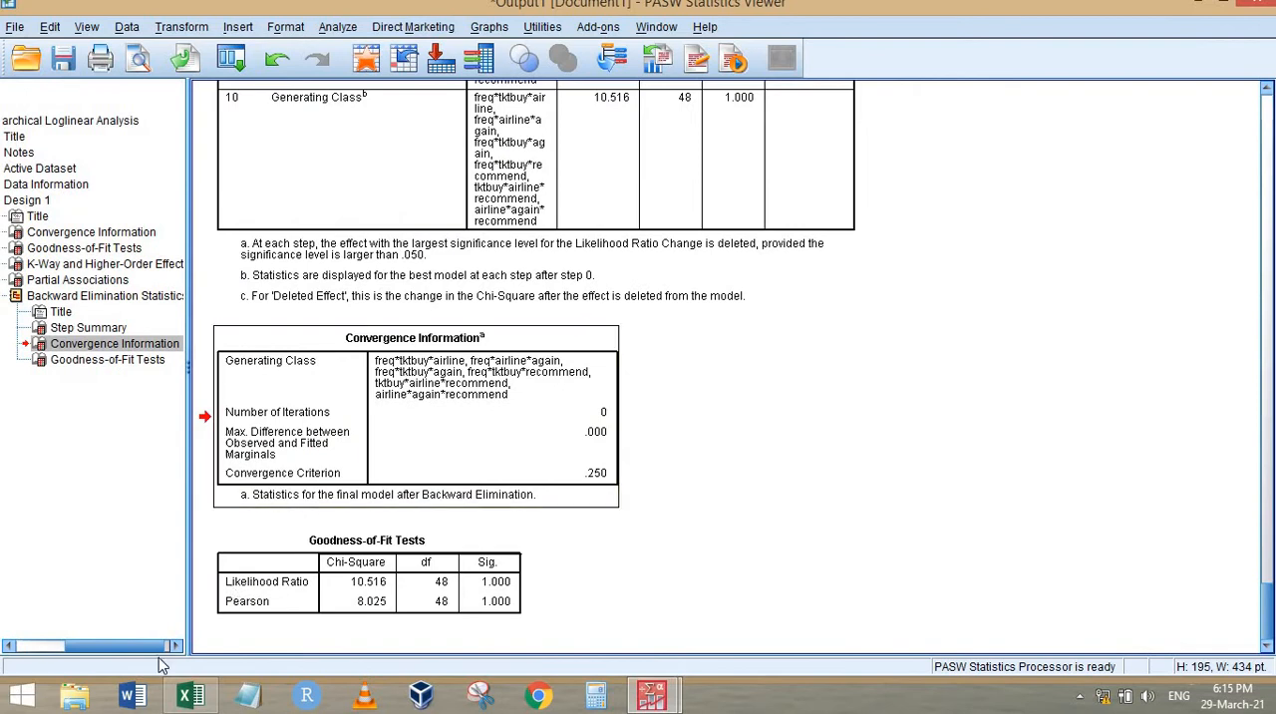
{"action": "left_click_drag", "start_coordinate": [137, 646], "coordinate": [80, 646]}
{"action": "scroll", "coordinate": [213, 200], "scroll_direction": "up", "scroll_amount": 6}
{"action": "scroll", "coordinate": [209, 201], "scroll_direction": "up", "scroll_amount": 3}
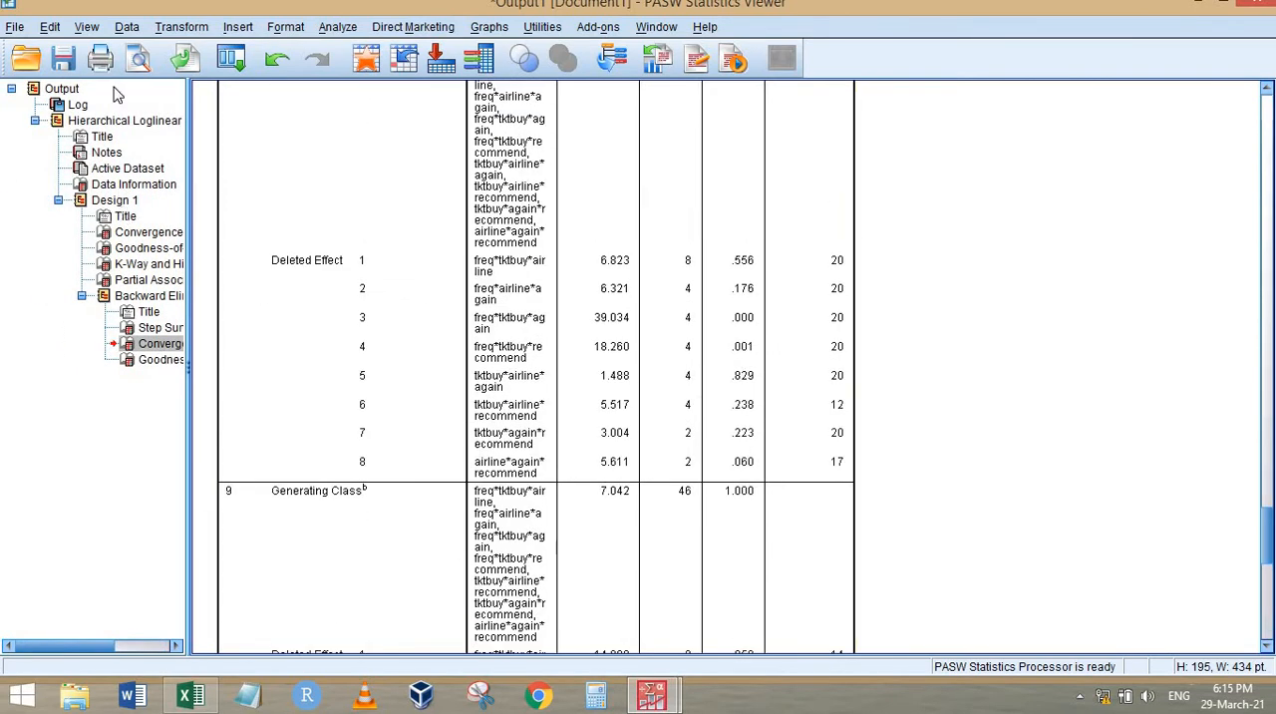
{"action": "left_click", "coordinate": [113, 121]}
{"action": "left_click", "coordinate": [18, 91]}
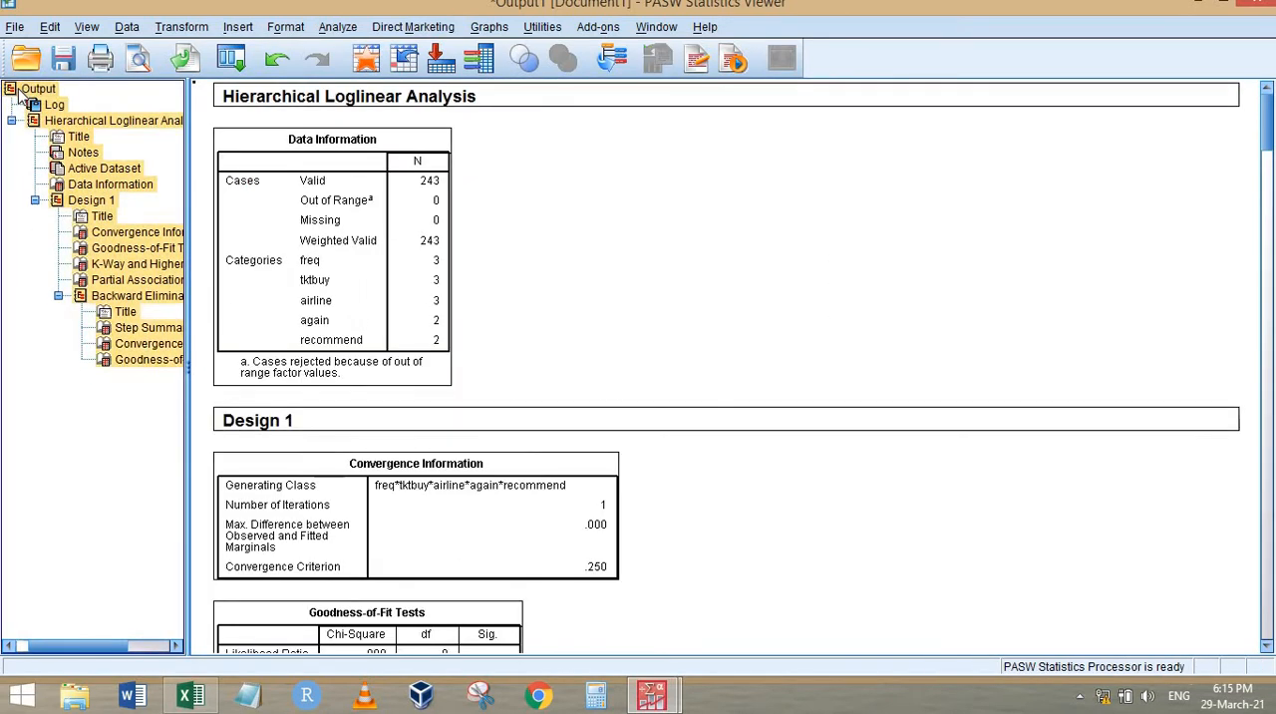
{"action": "left_click", "coordinate": [20, 90]}
Rerun the Model Selection Loglinear Analysis with frequencies, residuals and parameter estimates added to its display options
{"action": "left_click", "coordinate": [237, 62]}
{"action": "left_click", "coordinate": [248, 92]}
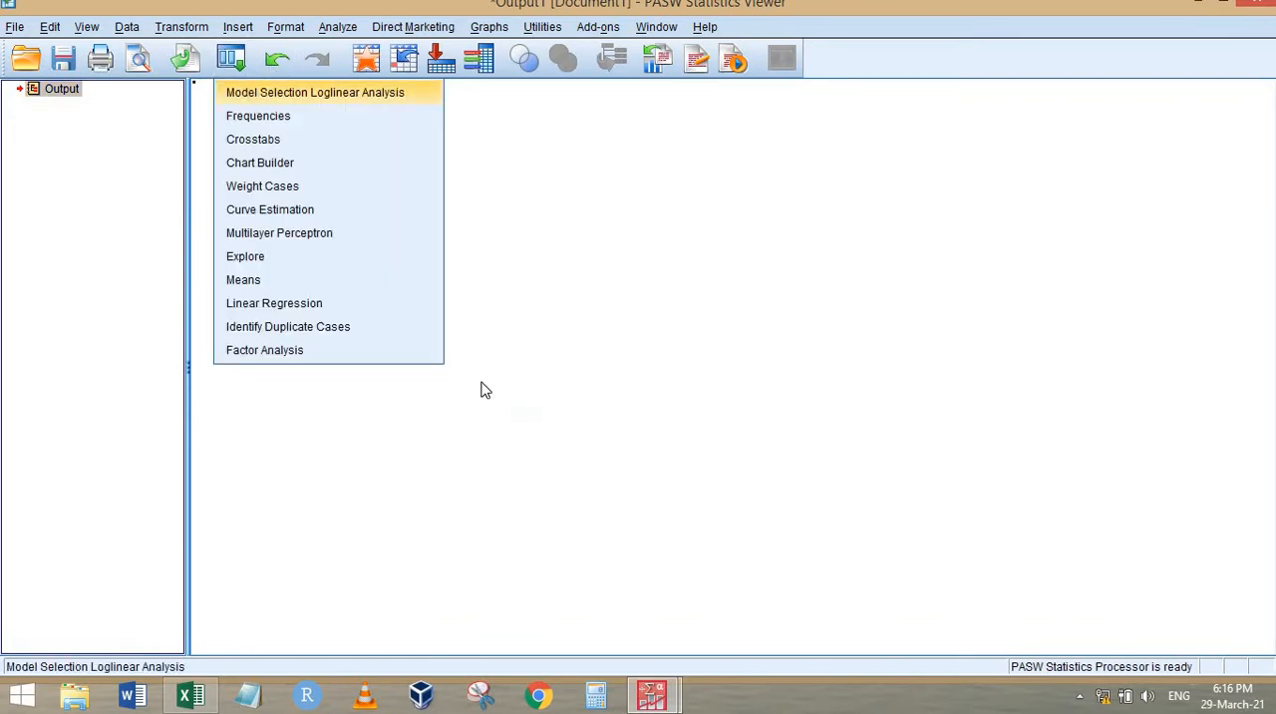
{"action": "left_click", "coordinate": [844, 211]}
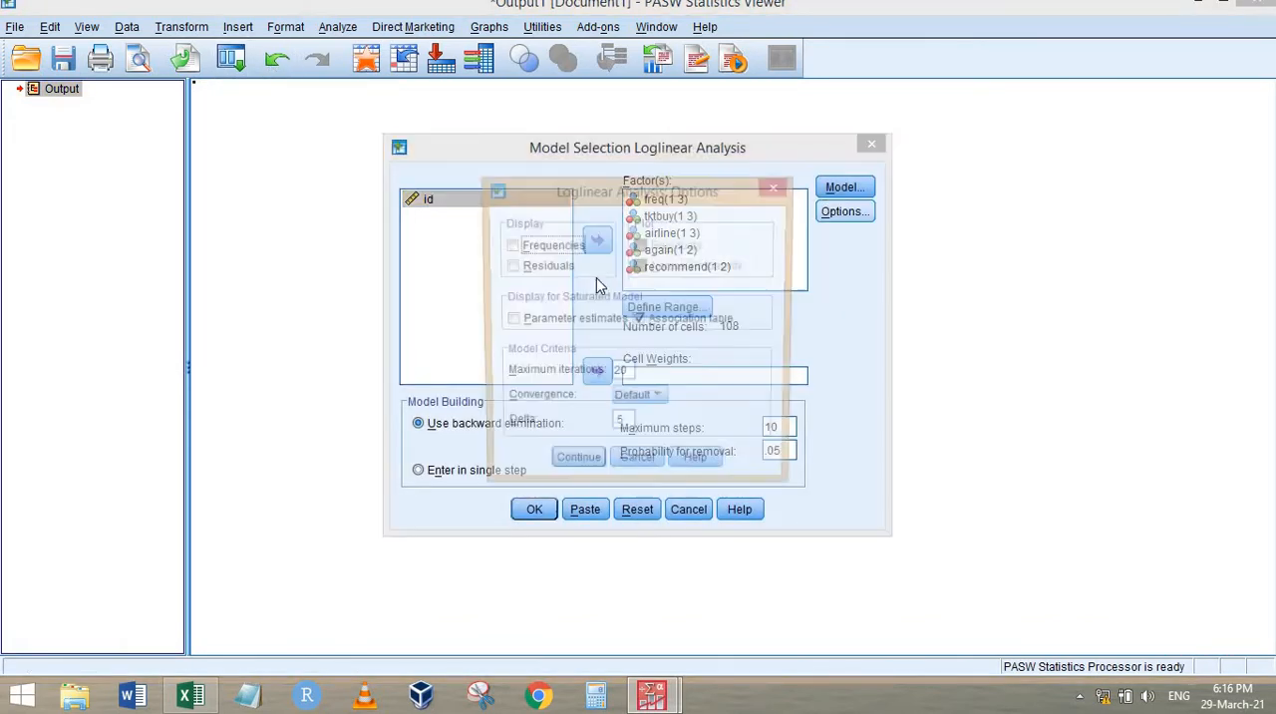
{"action": "left_click", "coordinate": [552, 246]}
{"action": "left_click", "coordinate": [545, 267]}
{"action": "left_click", "coordinate": [548, 321]}
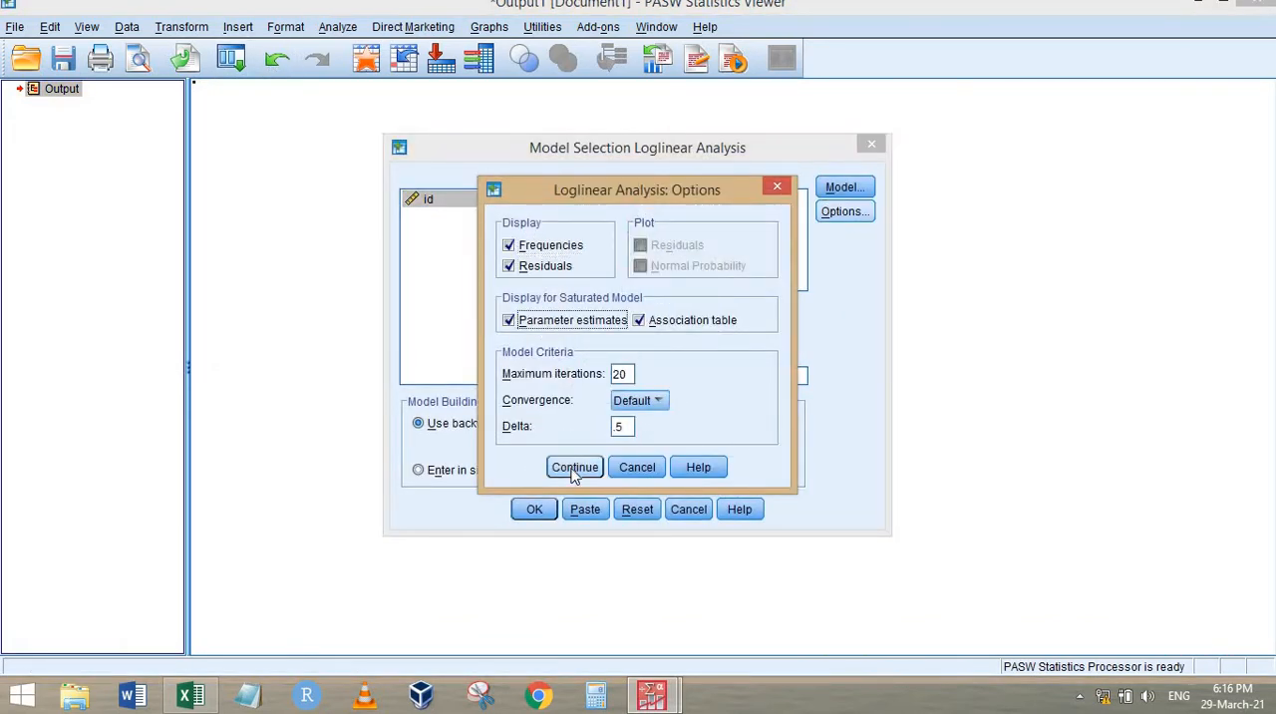
{"action": "left_click", "coordinate": [574, 467]}
{"action": "left_click", "coordinate": [535, 510]}
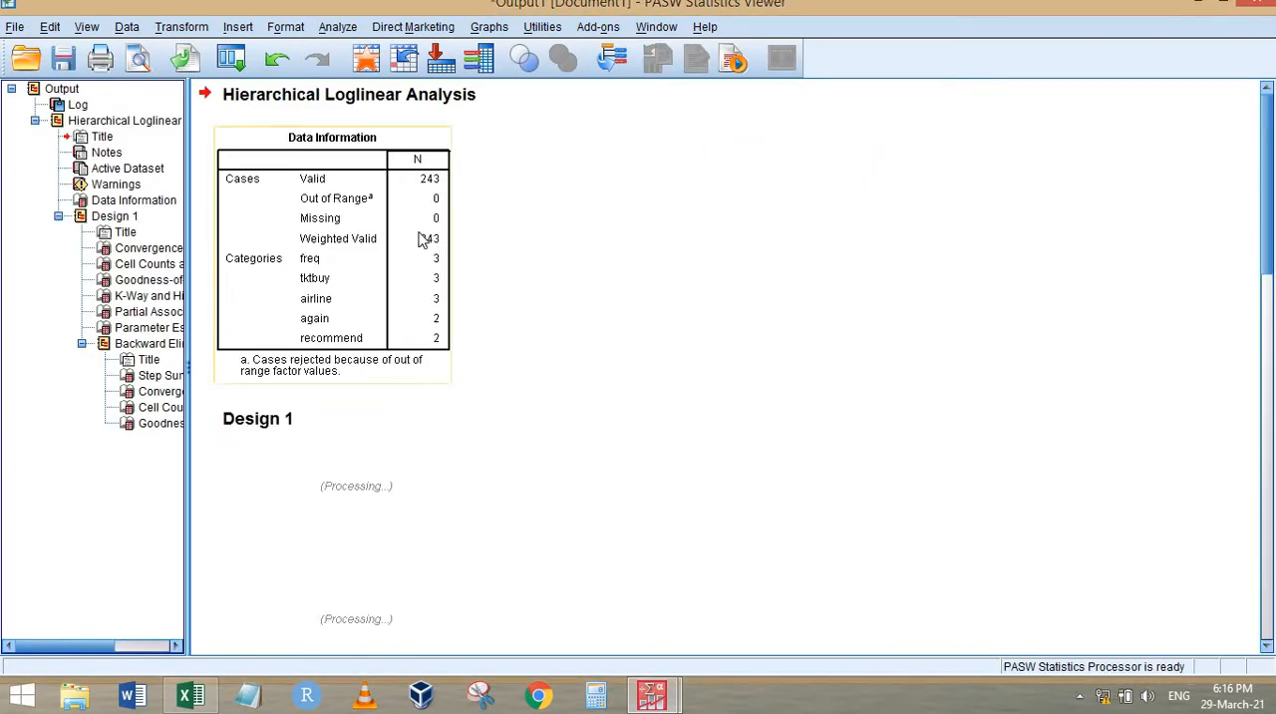
Review the new output's Data Information, Cell Counts and Residuals, and K-Way and Higher-Order Effects tables
{"action": "left_click", "coordinate": [422, 245]}
{"action": "scroll", "coordinate": [558, 319], "scroll_direction": "down", "scroll_amount": 5}
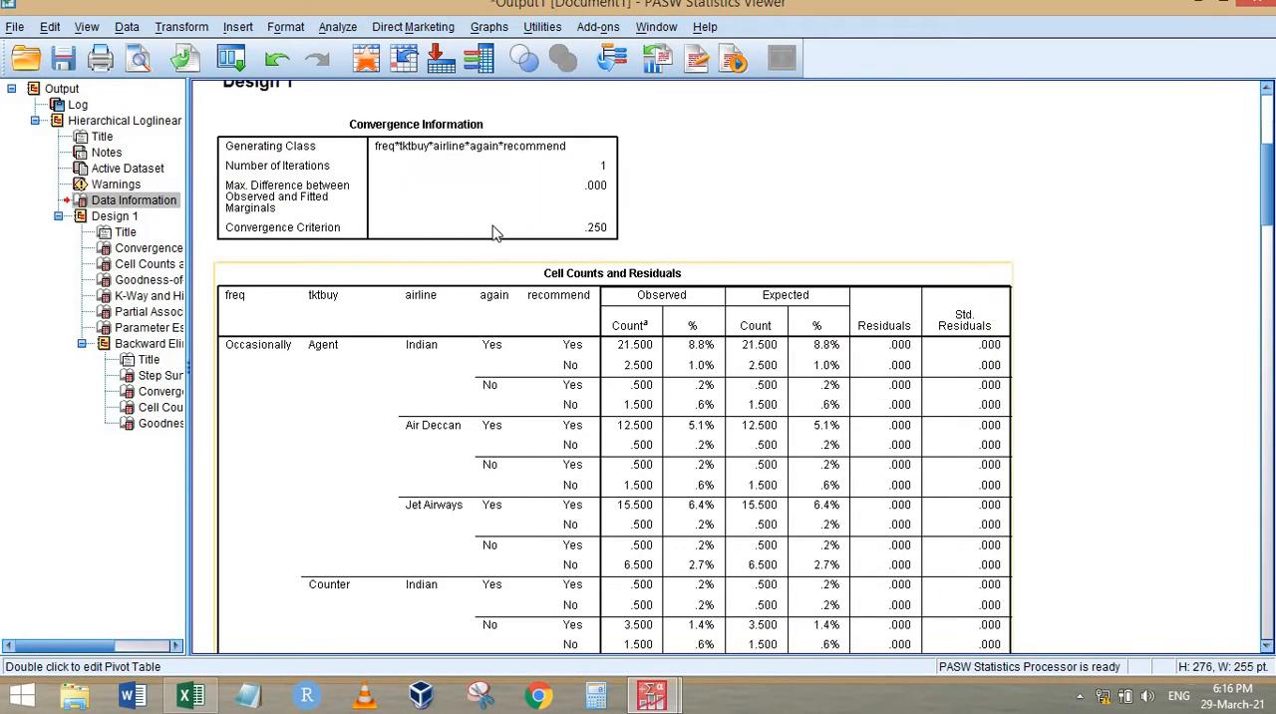
{"action": "left_click", "coordinate": [493, 222]}
{"action": "left_click", "coordinate": [488, 319]}
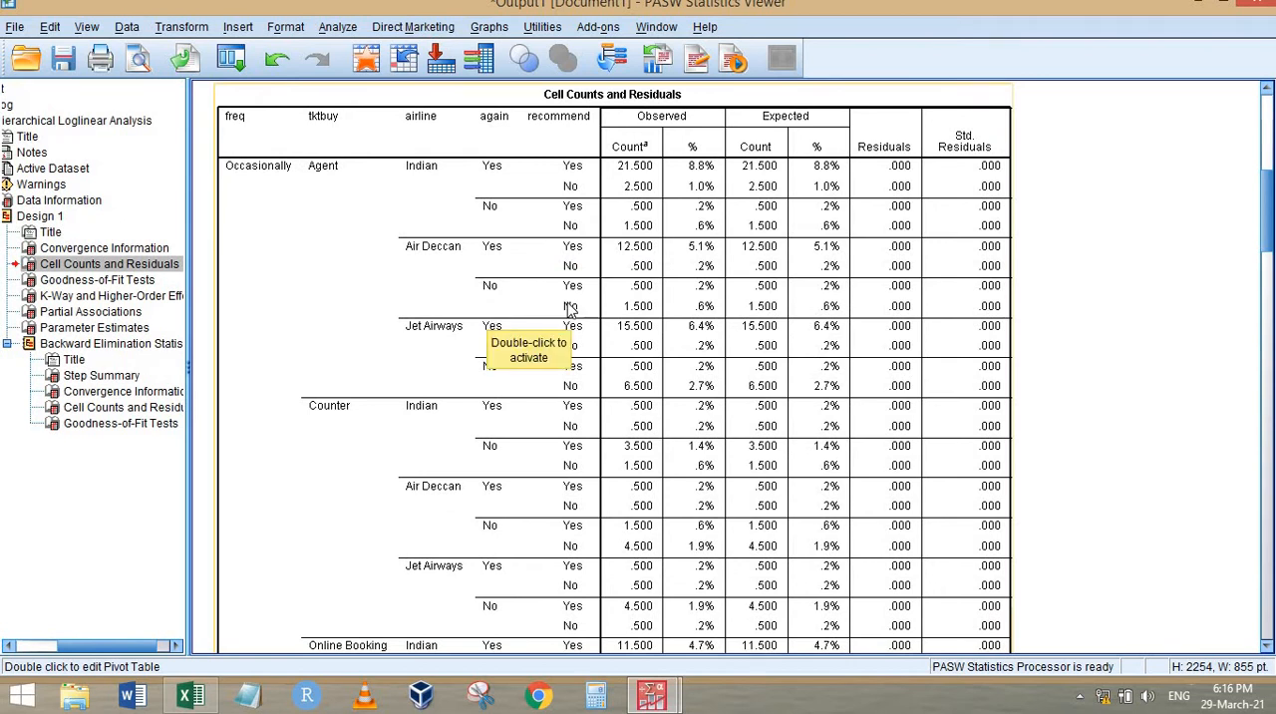
{"action": "scroll", "coordinate": [627, 343], "scroll_direction": "down", "scroll_amount": 20}
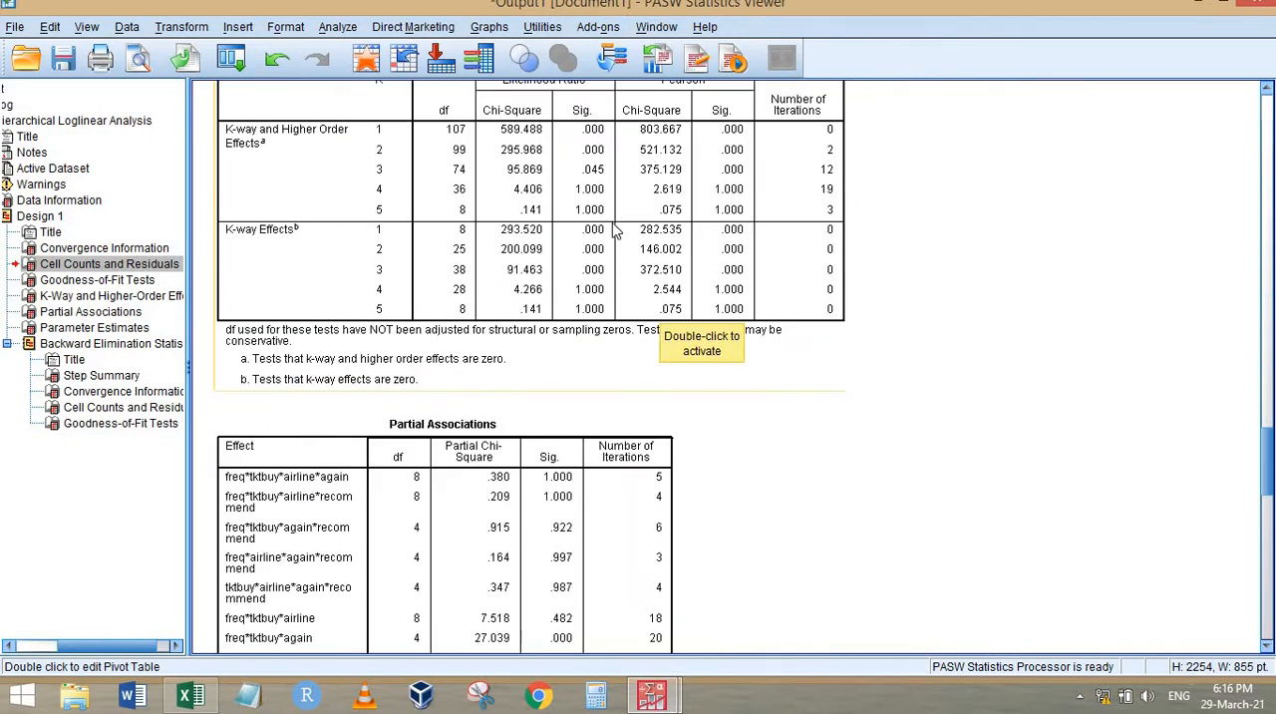
{"action": "scroll", "coordinate": [616, 229], "scroll_direction": "up", "scroll_amount": 5}
{"action": "scroll", "coordinate": [561, 296], "scroll_direction": "down", "scroll_amount": 3}
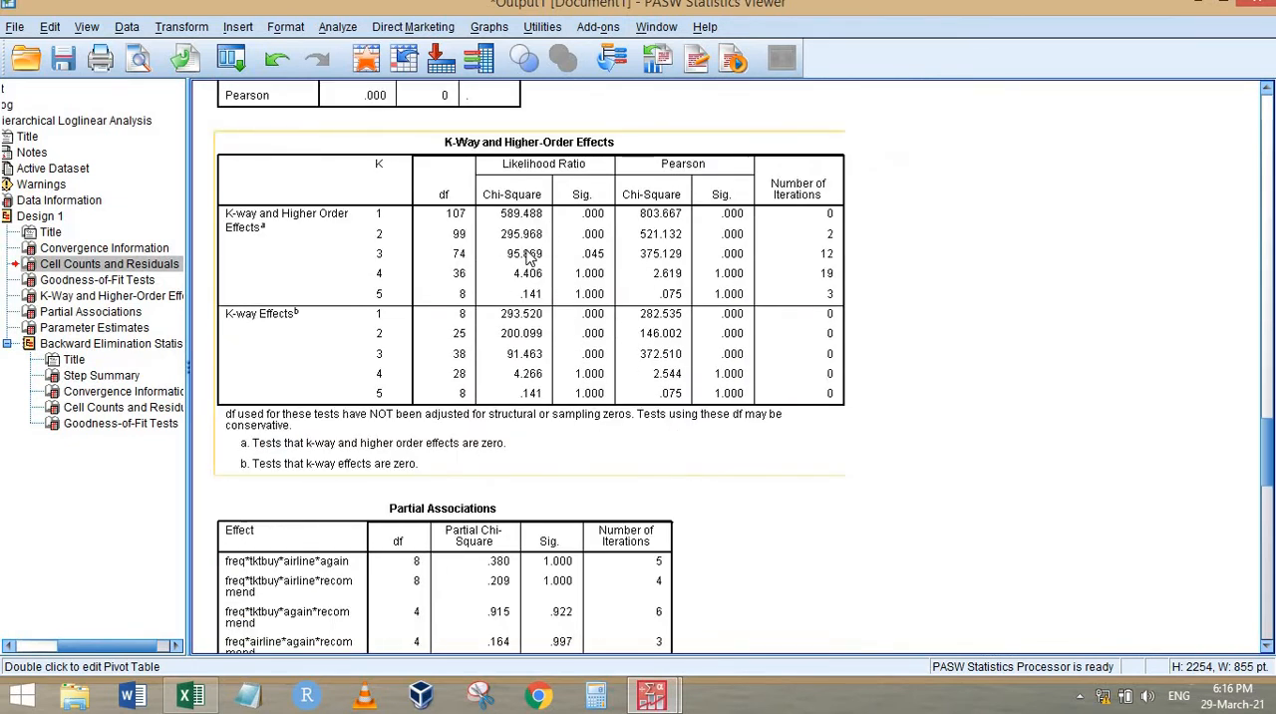
{"action": "left_click", "coordinate": [517, 324]}
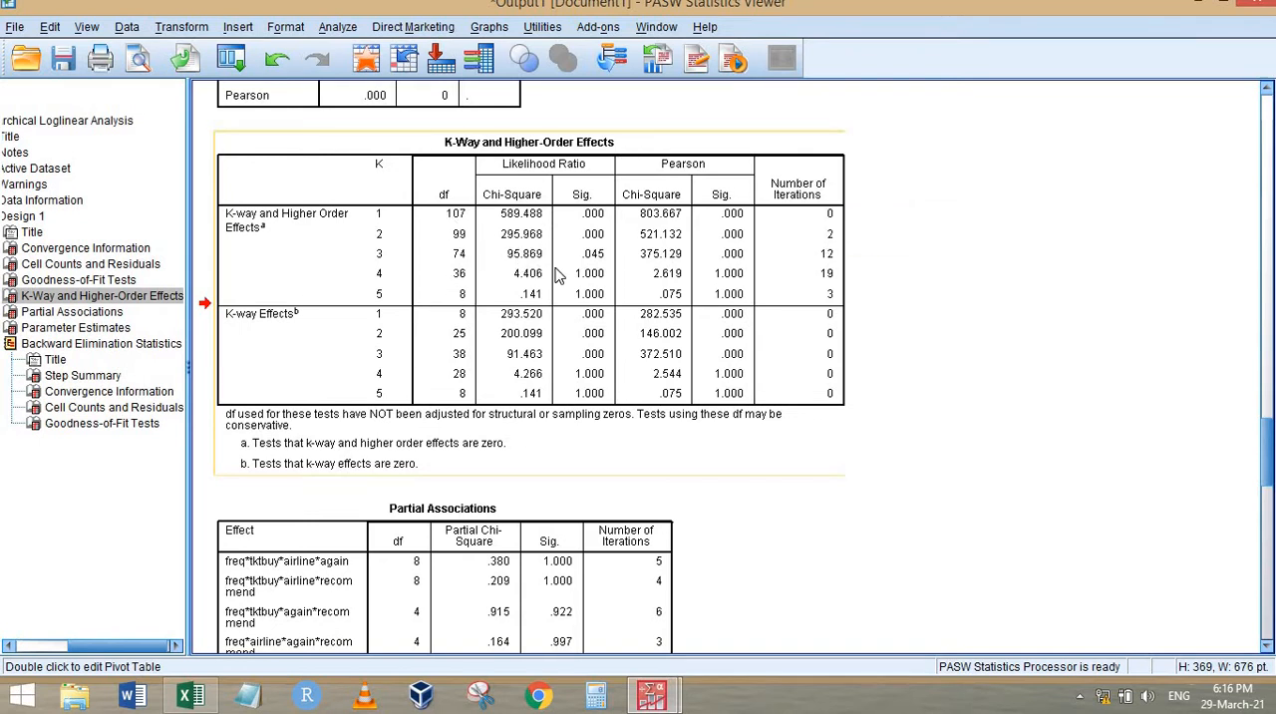
Examine the Partial Associations, parameter estimates, Step Summary and final Convergence Information with its cell counts and residuals
{"action": "scroll", "coordinate": [563, 267], "scroll_direction": "down", "scroll_amount": 2}
{"action": "scroll", "coordinate": [449, 196], "scroll_direction": "down", "scroll_amount": 6}
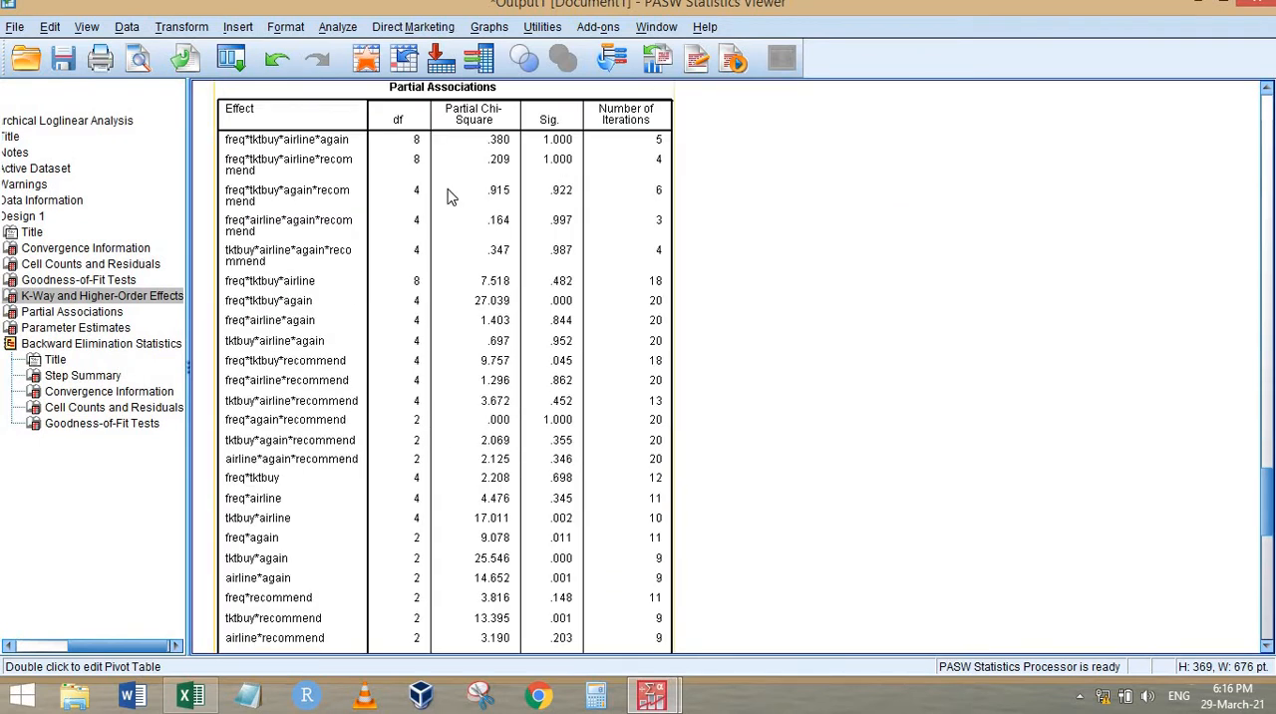
{"action": "scroll", "coordinate": [783, 433], "scroll_direction": "down", "scroll_amount": 10}
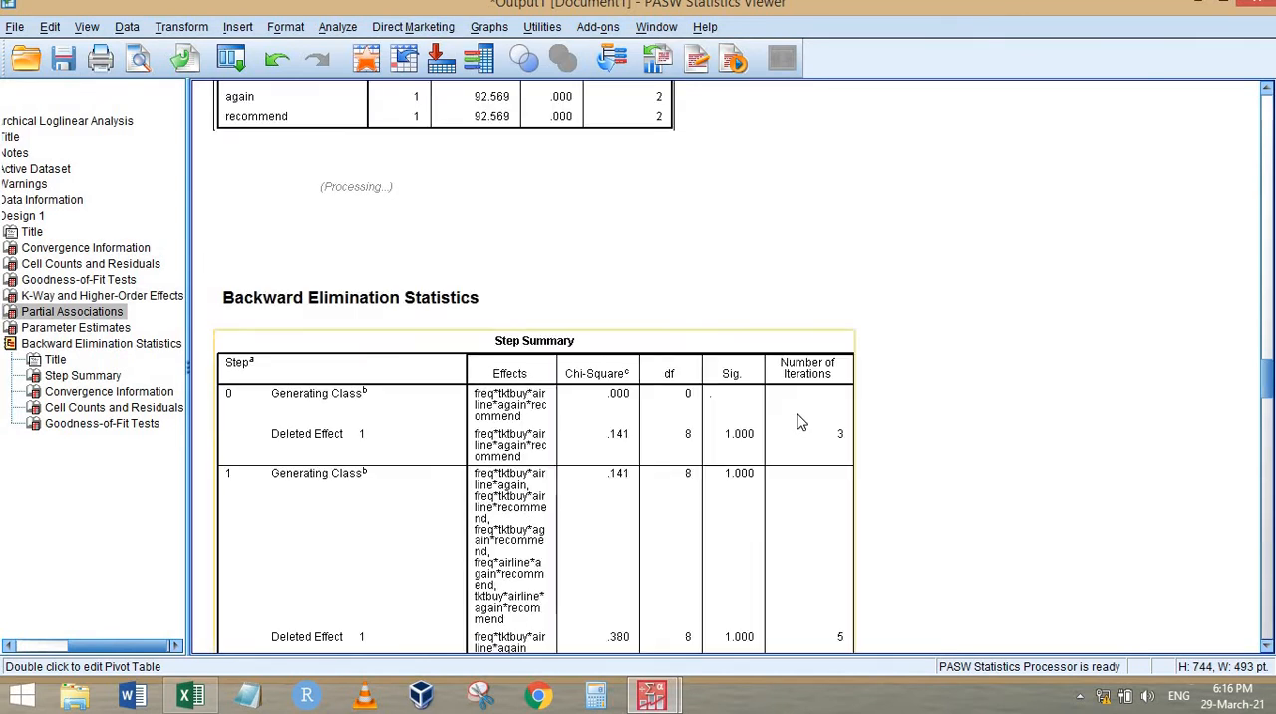
{"action": "scroll", "coordinate": [595, 357], "scroll_direction": "down", "scroll_amount": 2}
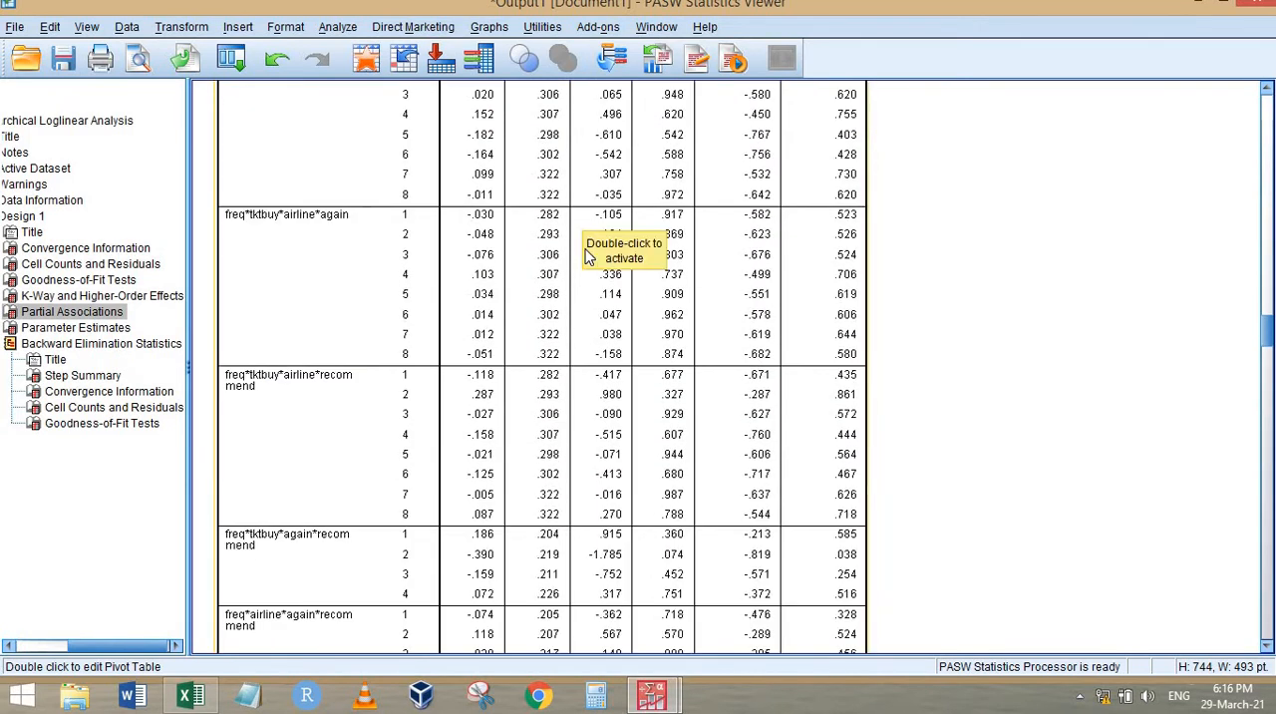
{"action": "scroll", "coordinate": [548, 339], "scroll_direction": "up", "scroll_amount": 6}
{"action": "scroll", "coordinate": [576, 317], "scroll_direction": "down", "scroll_amount": 20}
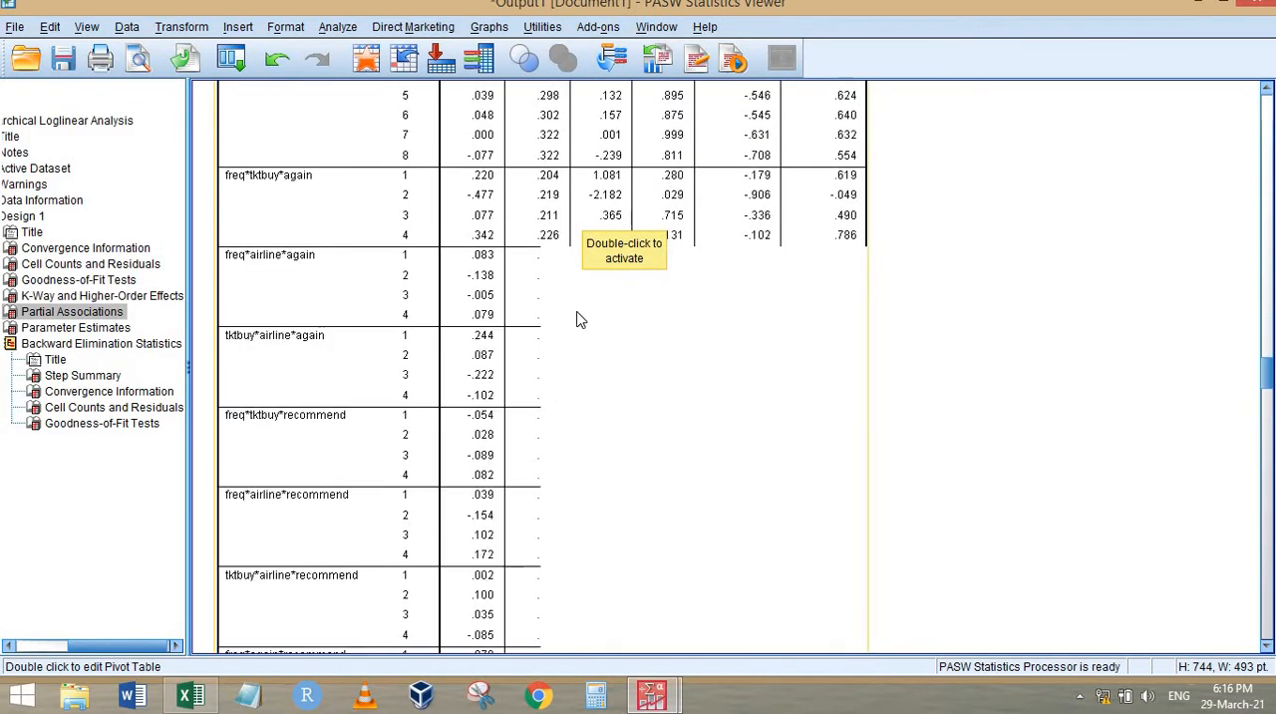
{"action": "left_click", "coordinate": [556, 249]}
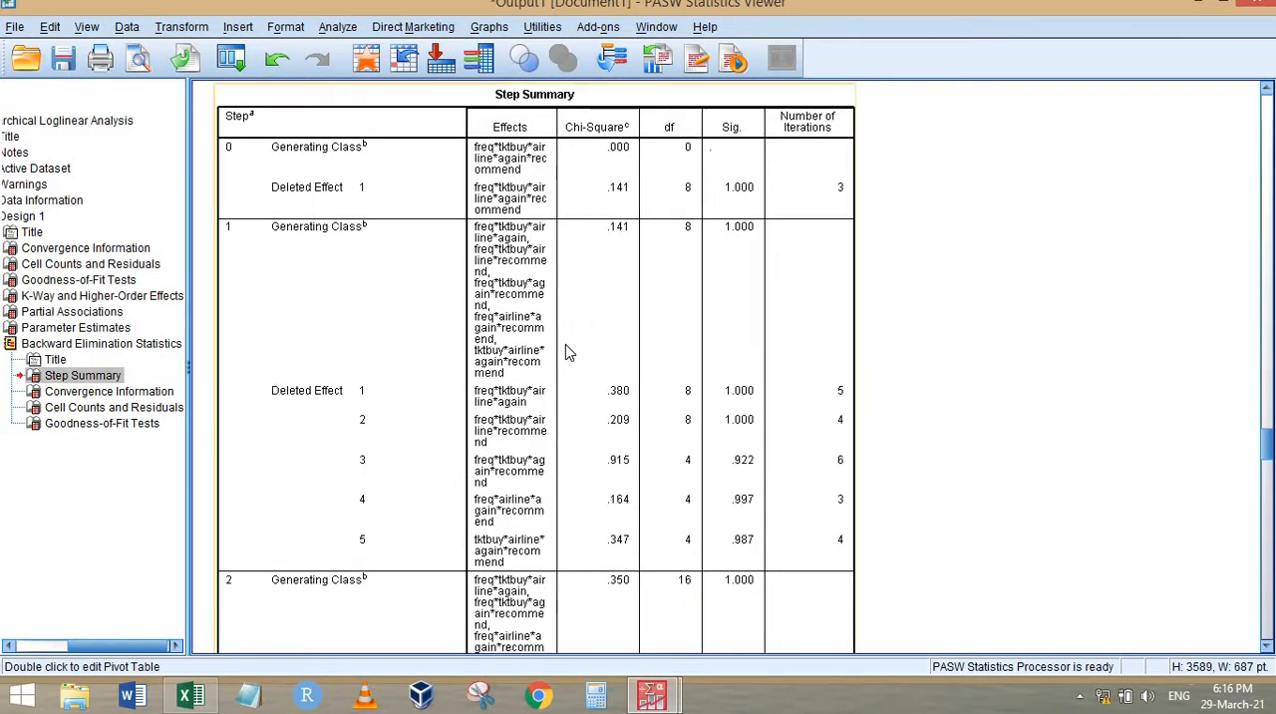
{"action": "scroll", "coordinate": [565, 351], "scroll_direction": "down", "scroll_amount": 8}
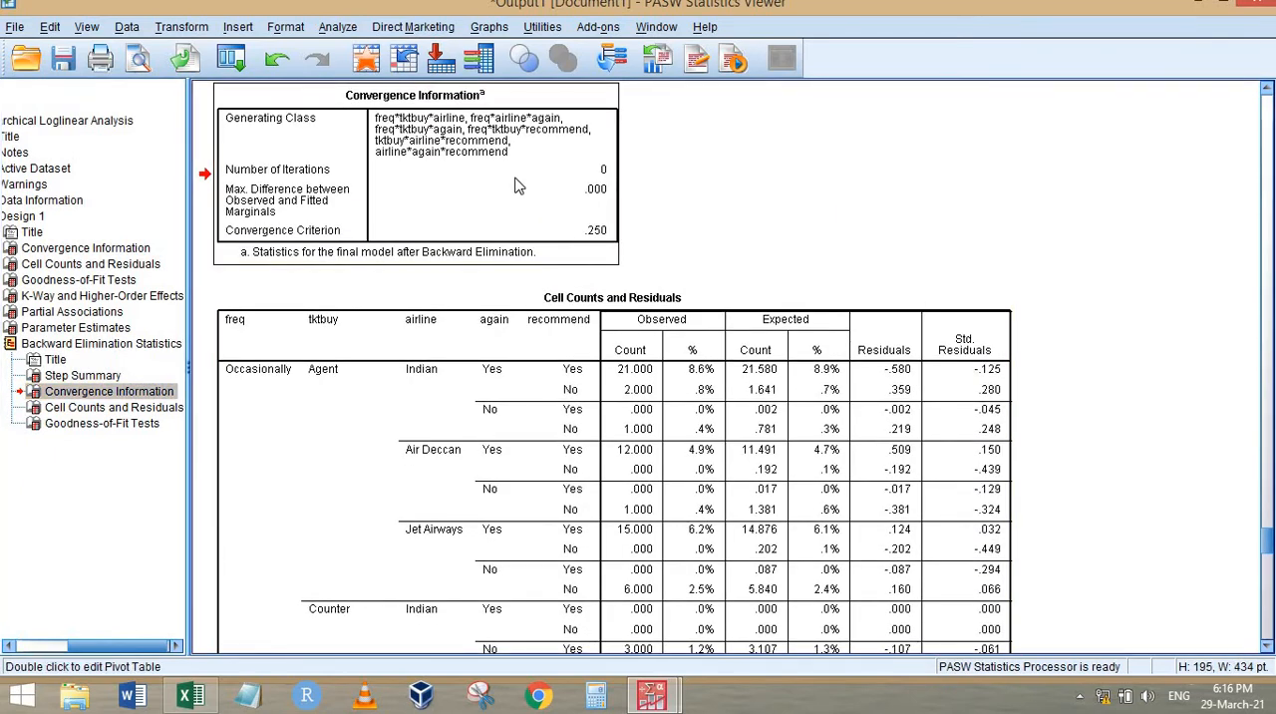
{"action": "left_click", "coordinate": [518, 188]}
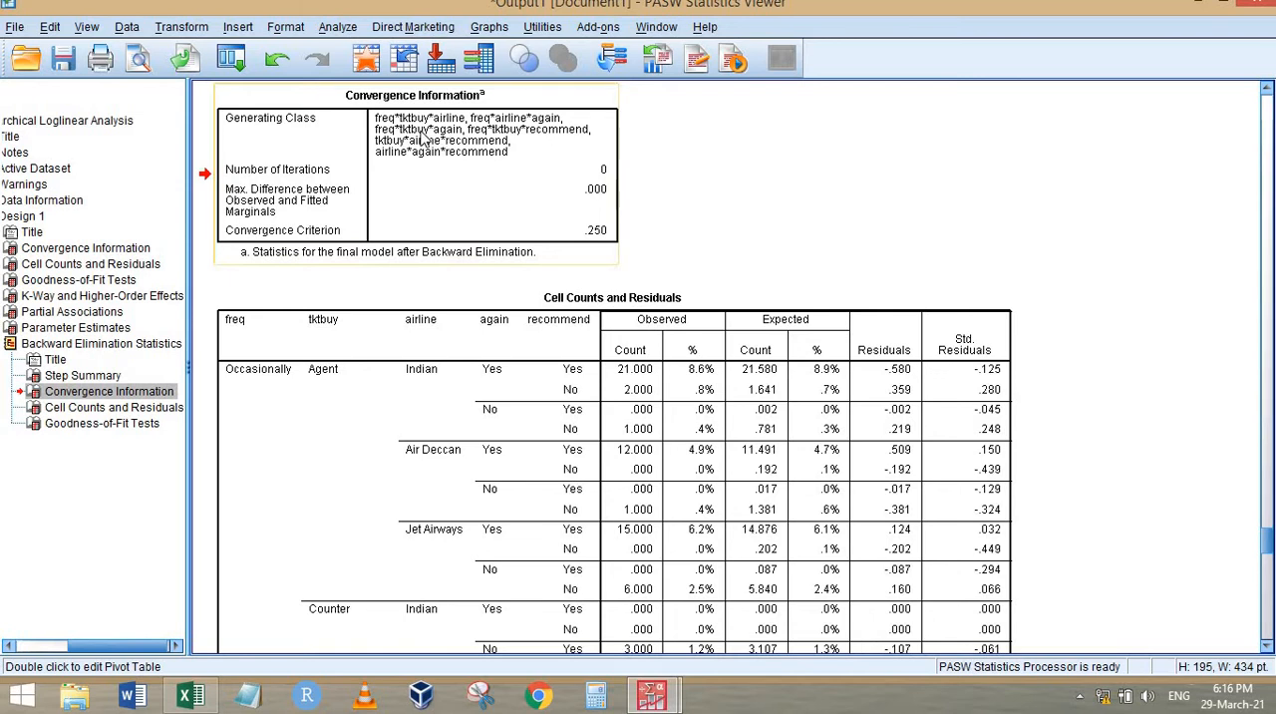
Switch back to Excel and select the color-coded effects summary H3:J21 to review it against the final generating class
{"action": "left_click", "coordinate": [187, 704]}
{"action": "left_click_drag", "start_coordinate": [935, 240], "coordinate": [1157, 506]}
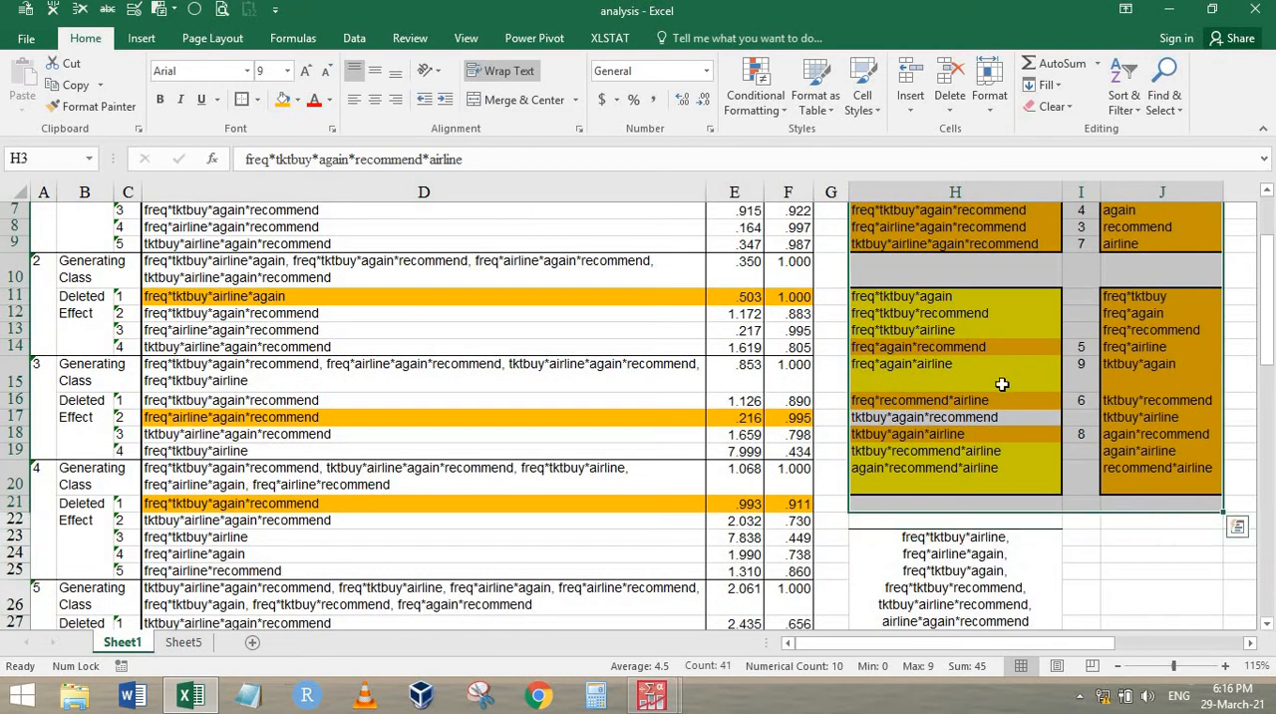
{"action": "scroll", "coordinate": [1002, 384], "scroll_direction": "up", "scroll_amount": 2}
{"action": "scroll", "coordinate": [1002, 384], "scroll_direction": "down", "scroll_amount": 5}
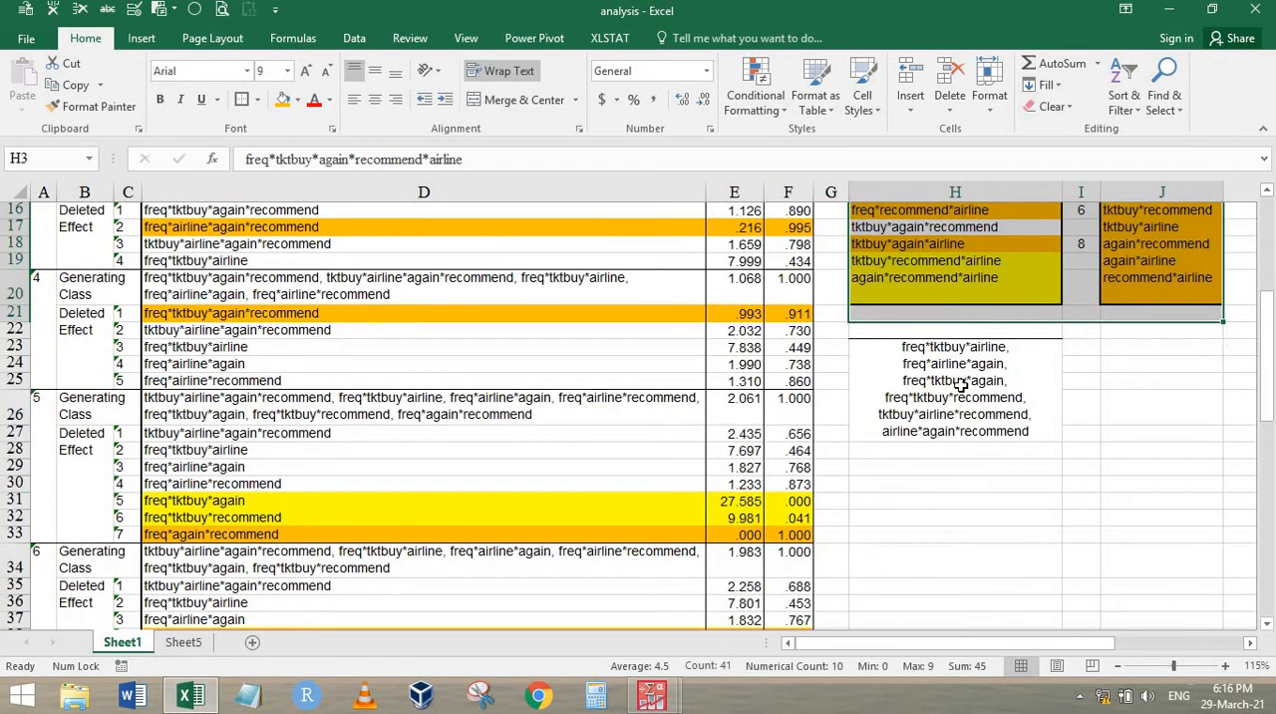
Select the final generating class in H23 for reference, and switch to the PASW Data Editor to open the Crosstabs analysis
{"action": "left_click", "coordinate": [997, 437]}
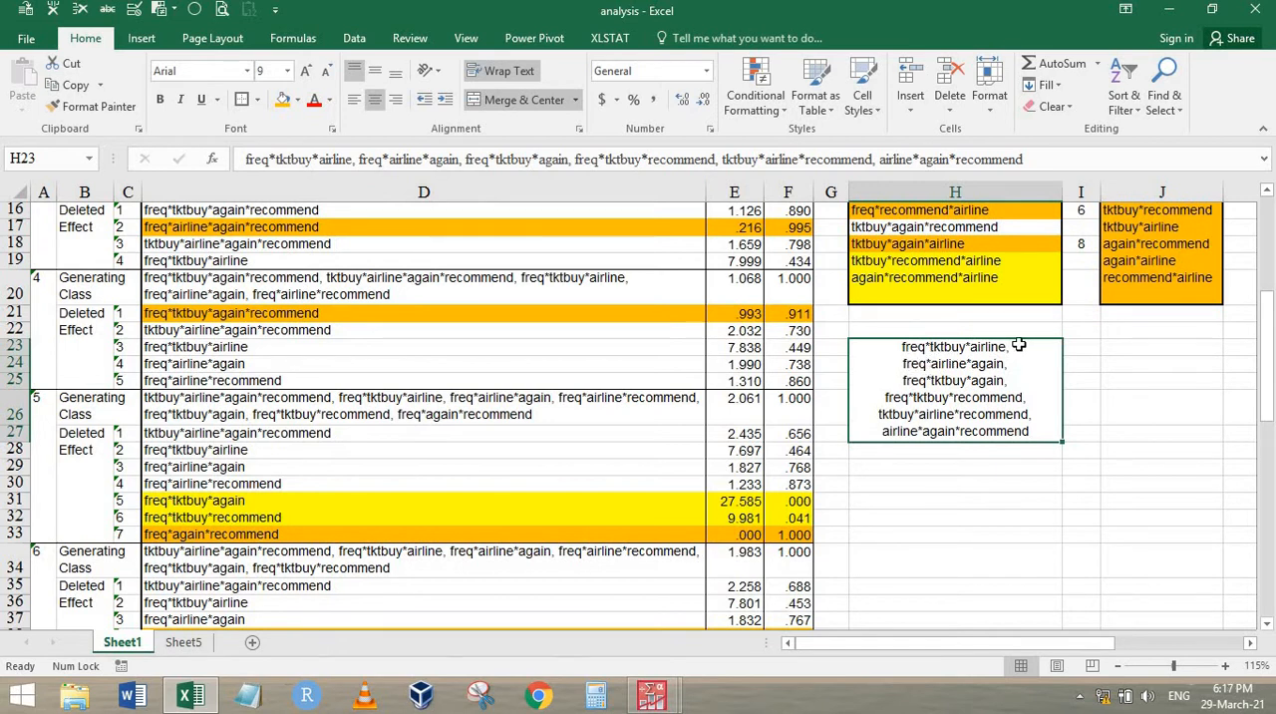
{"action": "mouse_move", "coordinate": [652, 695]}
{"action": "left_click", "coordinate": [773, 603]}
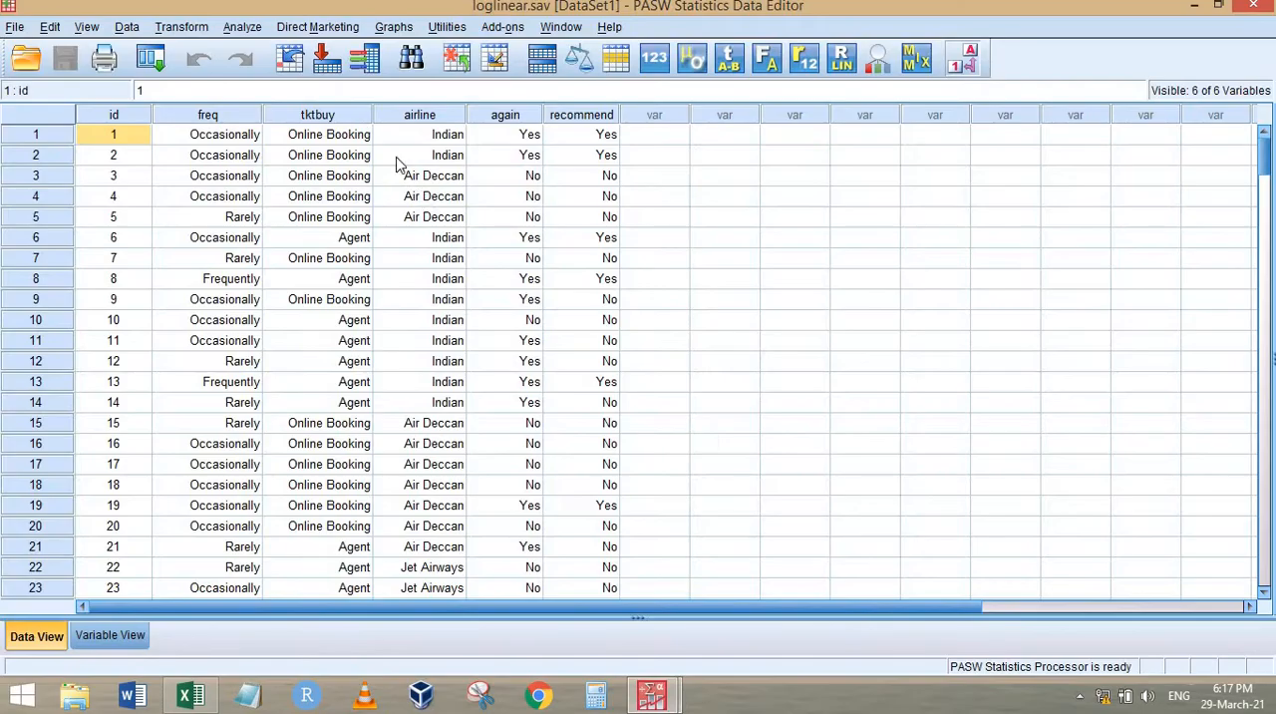
{"action": "left_click", "coordinate": [242, 27]}
{"action": "mouse_move", "coordinate": [301, 73]}
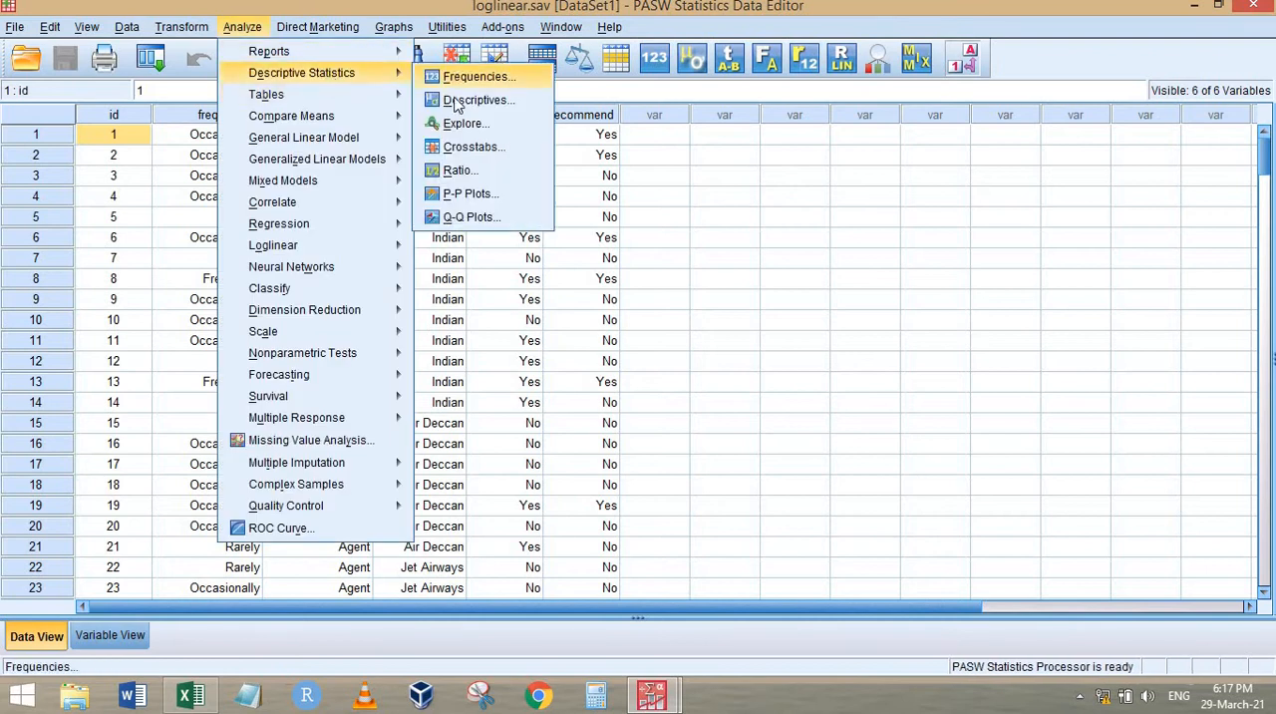
{"action": "left_click", "coordinate": [464, 147]}
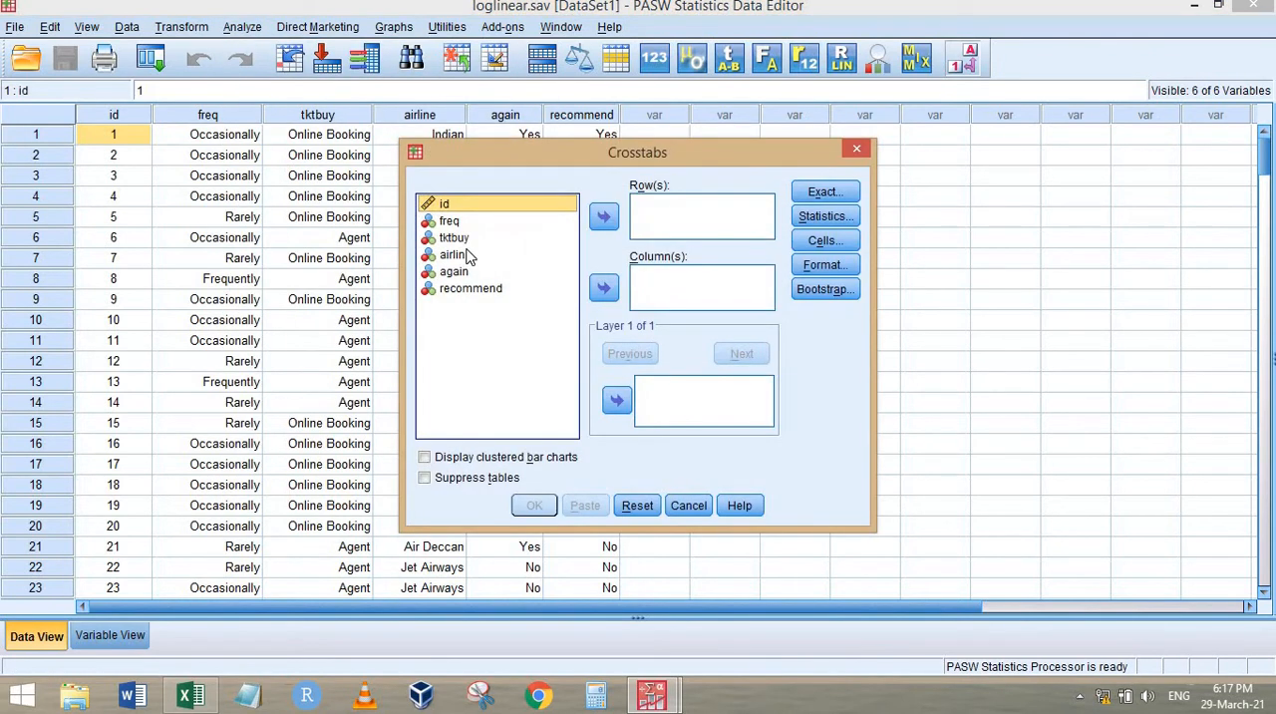
Run a crosstab with freq as rows, tktbuy as columns and airline as the layer variable
{"action": "left_click", "coordinate": [466, 221]}
{"action": "left_click", "coordinate": [603, 216]}
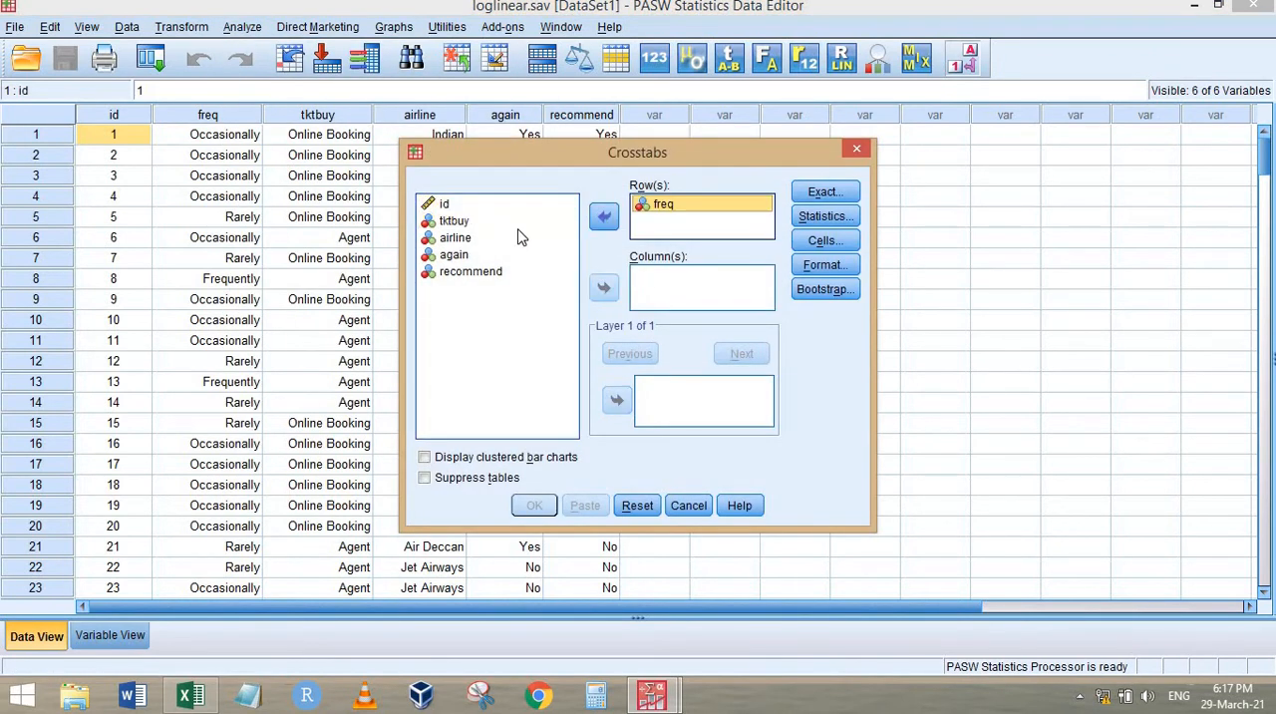
{"action": "left_click", "coordinate": [452, 221]}
{"action": "left_click", "coordinate": [603, 287]}
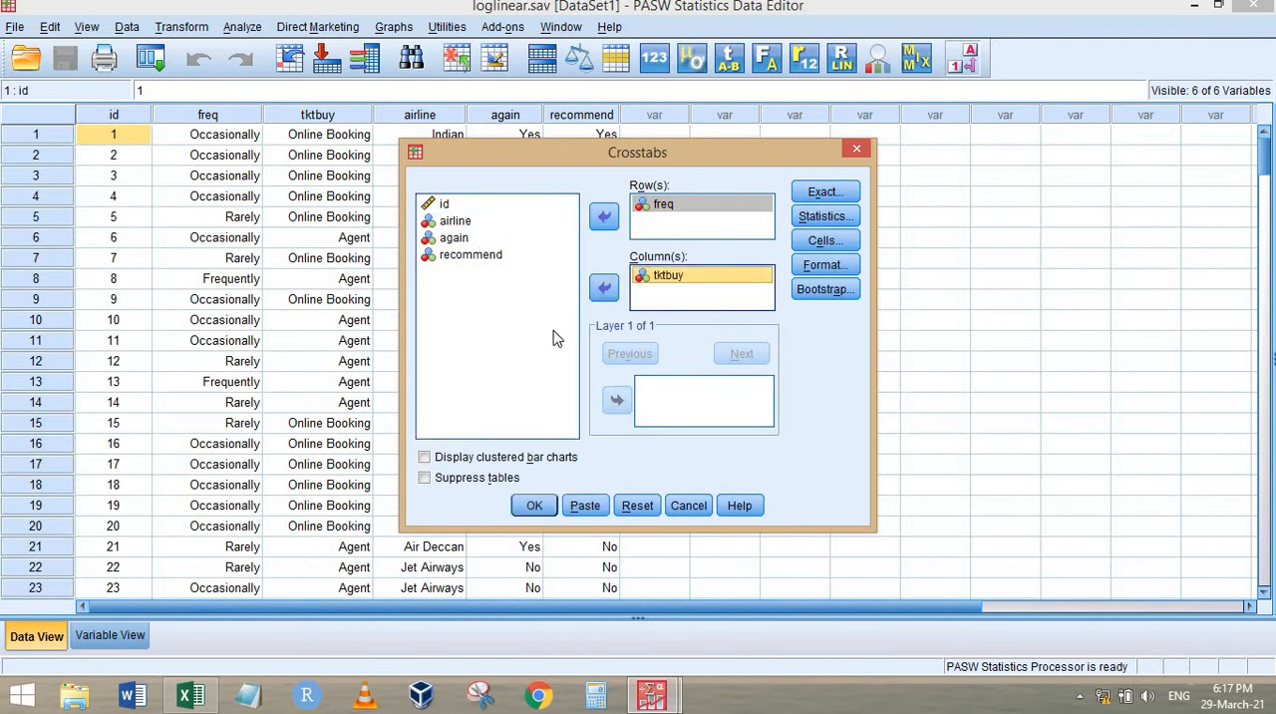
{"action": "left_click", "coordinate": [456, 221]}
{"action": "left_click", "coordinate": [617, 400]}
{"action": "left_click", "coordinate": [535, 505]}
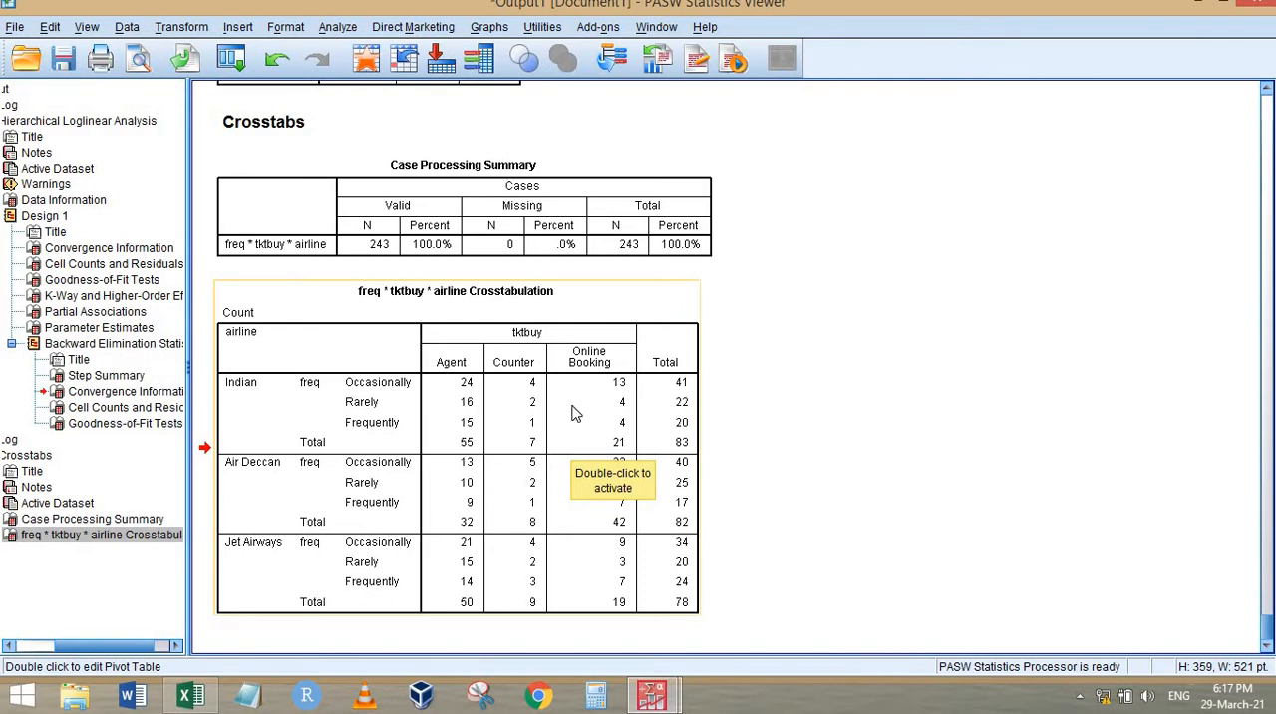
Rerun the freq by tktbuy by airline crosstab with clustered bar charts displayed, keeping the statistics and cell display settings as they are
{"action": "left_click", "coordinate": [231, 58]}
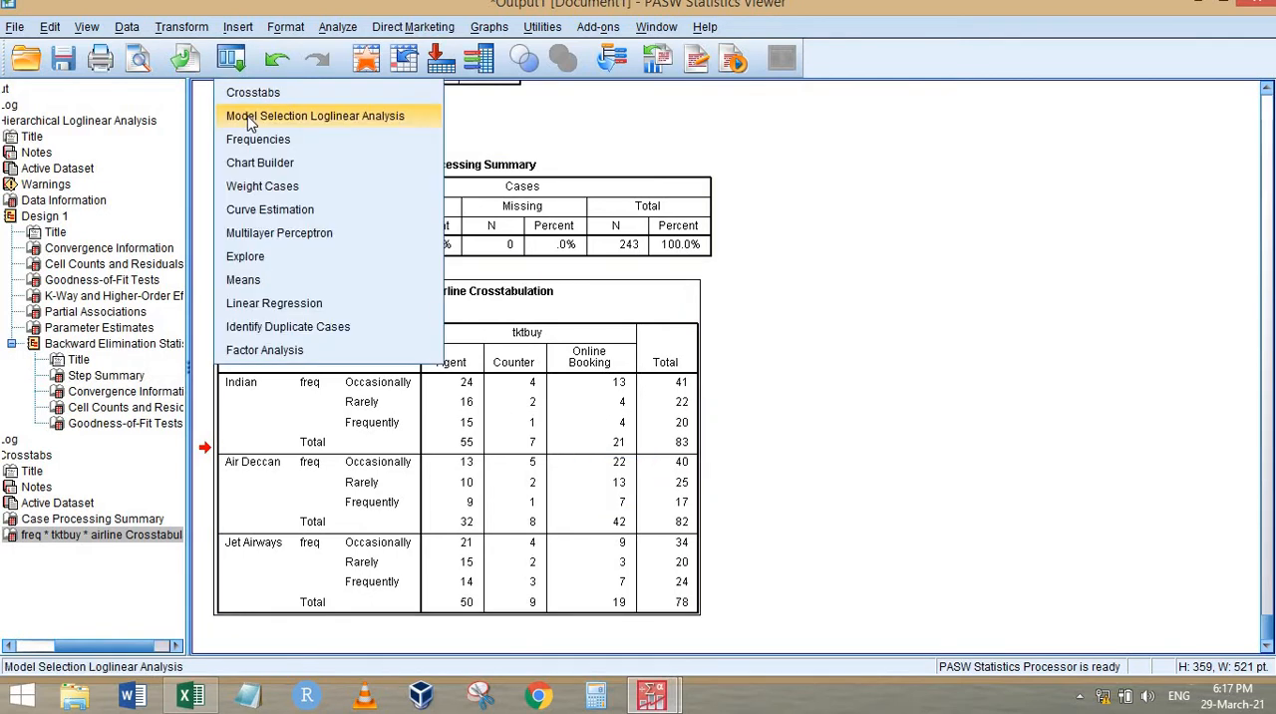
{"action": "left_click", "coordinate": [244, 92]}
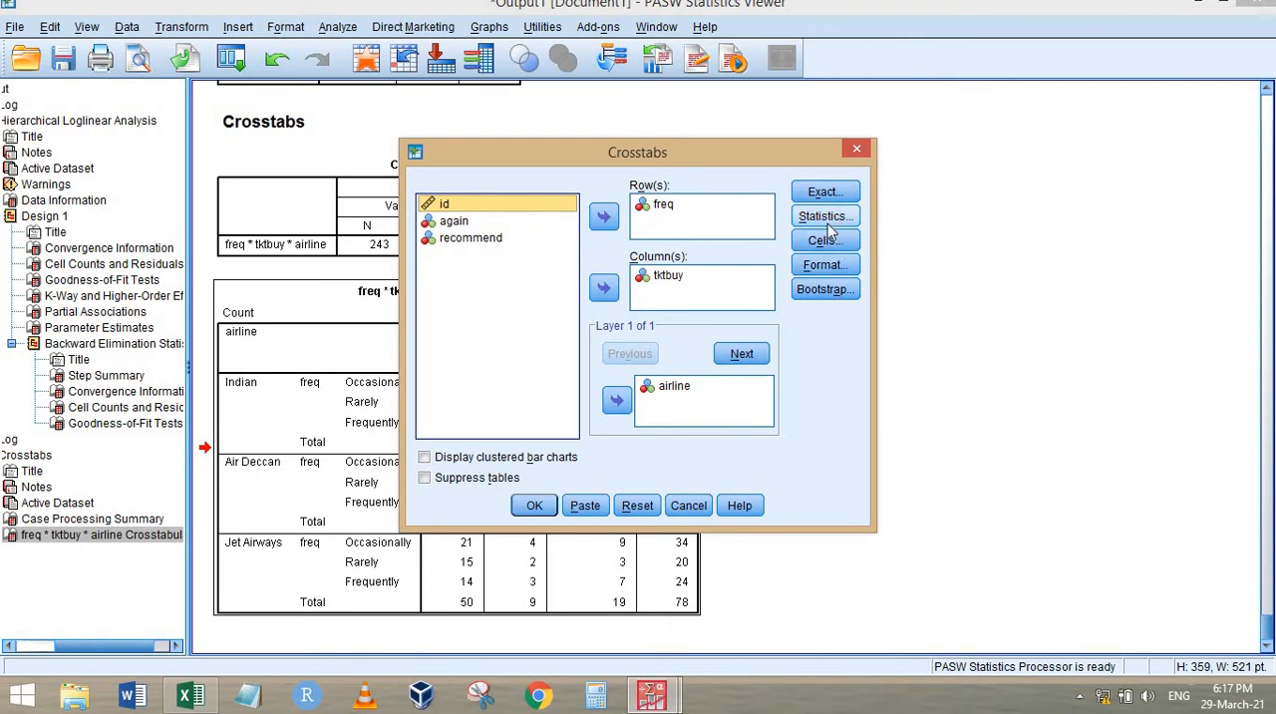
{"action": "left_click", "coordinate": [828, 219]}
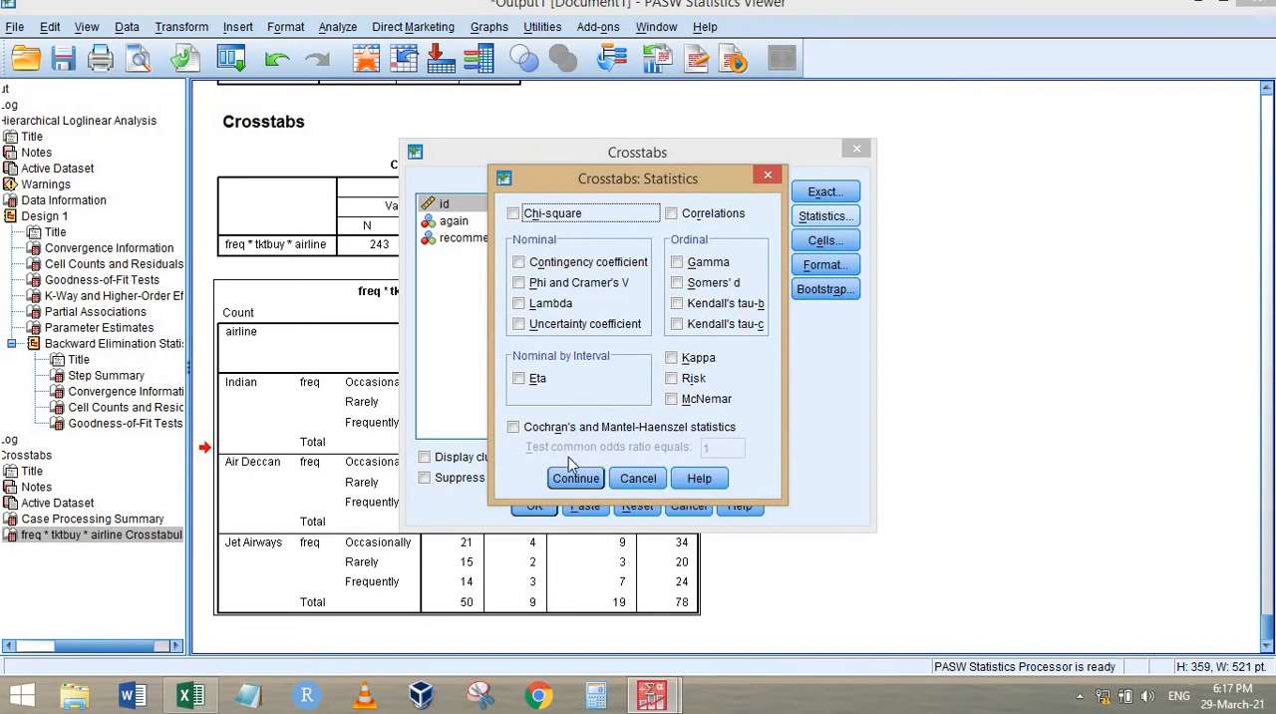
{"action": "key", "text": "Return"}
{"action": "left_click", "coordinate": [825, 240]}
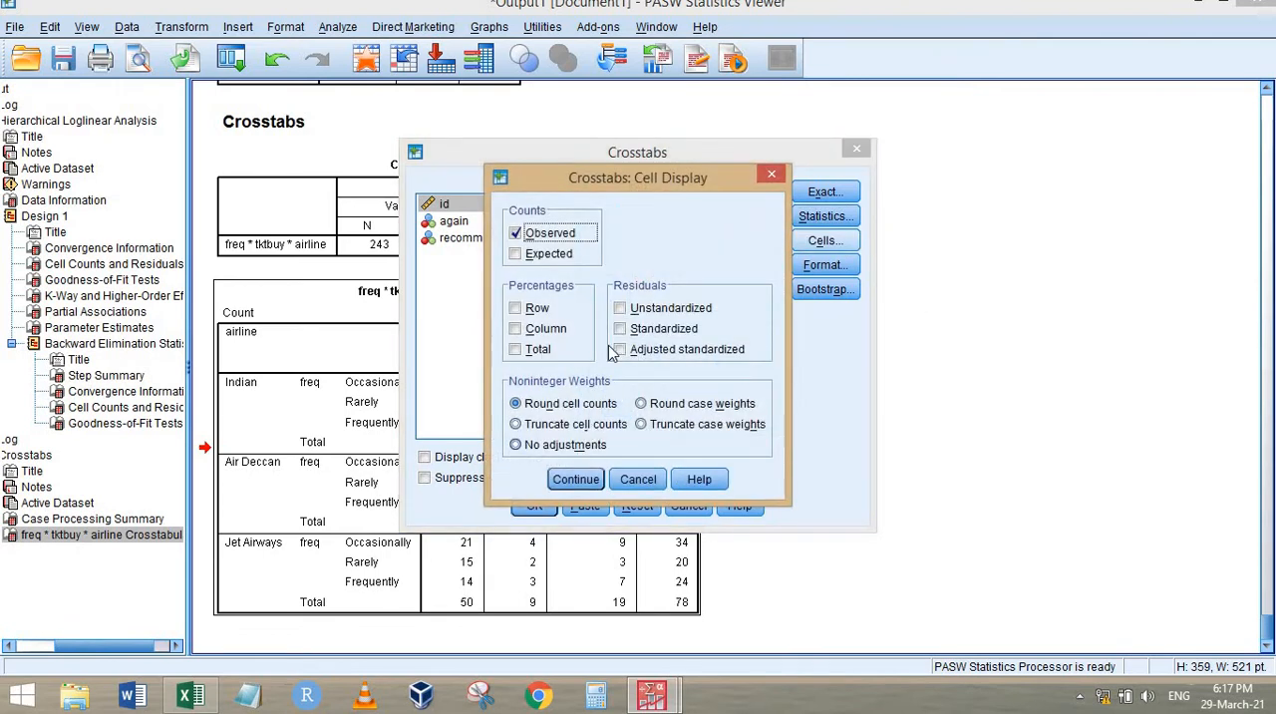
{"action": "left_click", "coordinate": [576, 479]}
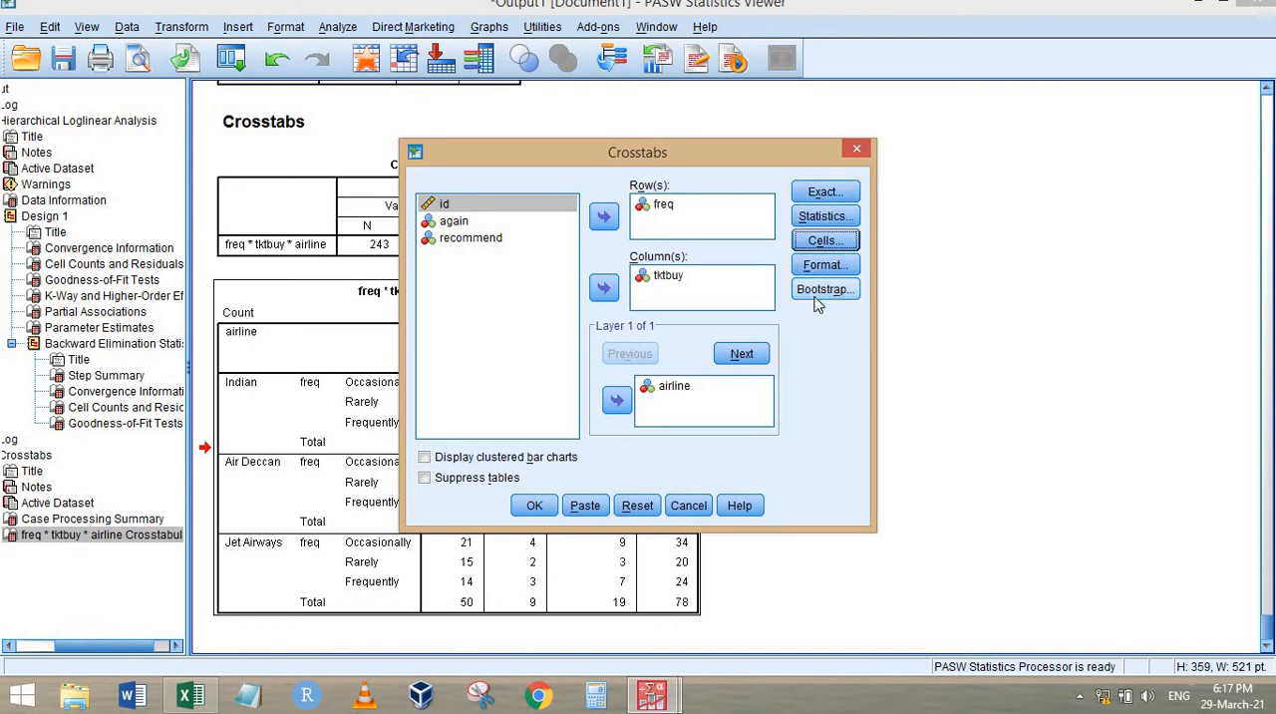
{"action": "left_click", "coordinate": [448, 459]}
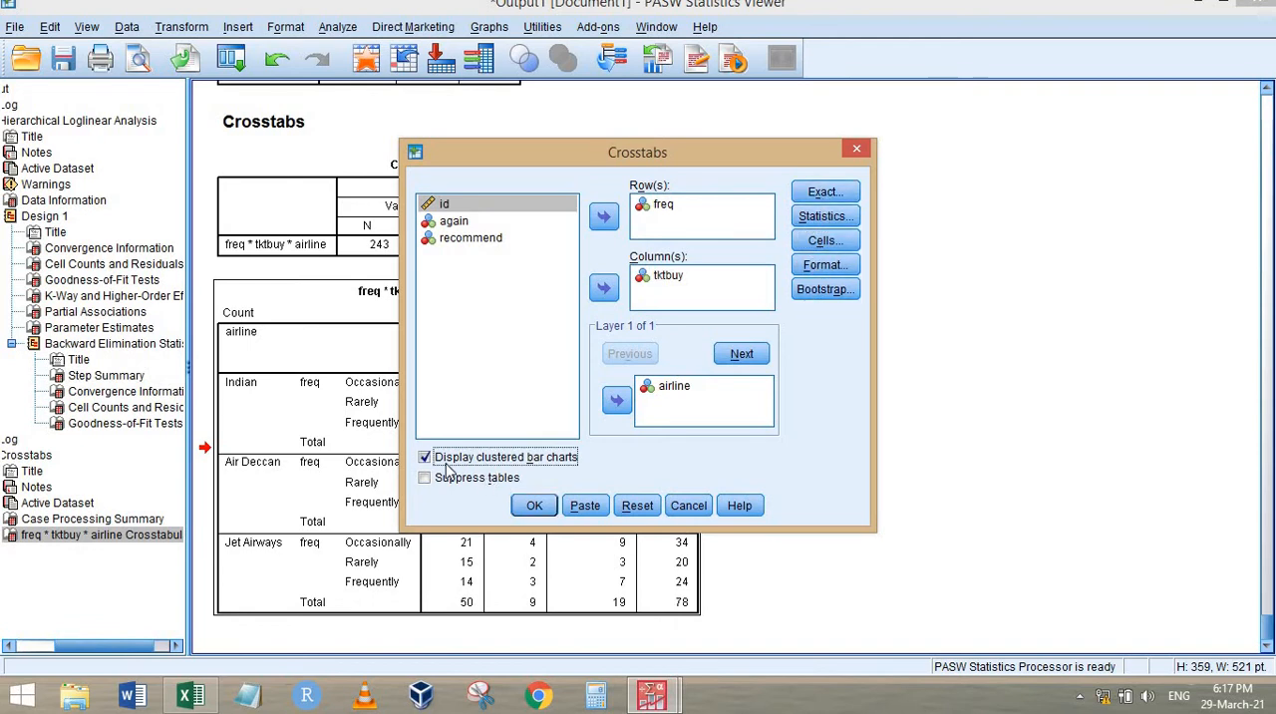
{"action": "left_click", "coordinate": [535, 506]}
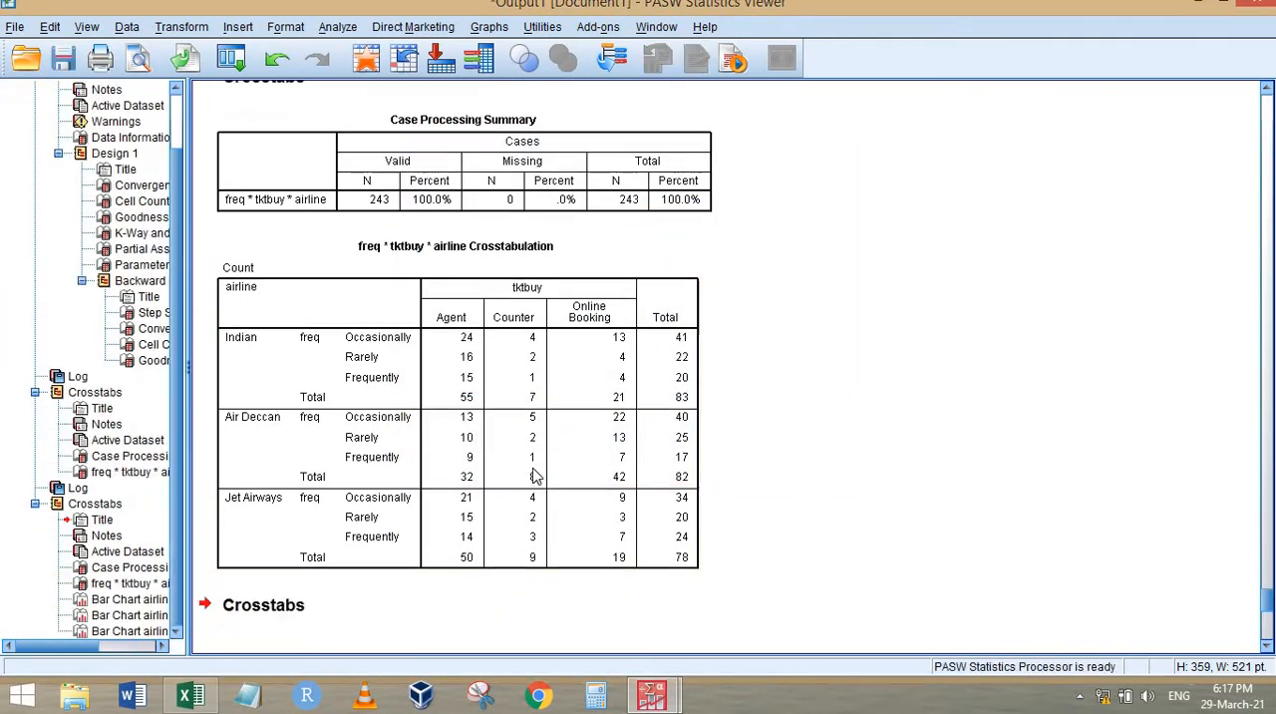
Compare the clustered bar charts of tktbuy by freq for Indian, Air Deccan and Jet Airways
{"action": "left_click", "coordinate": [561, 315]}
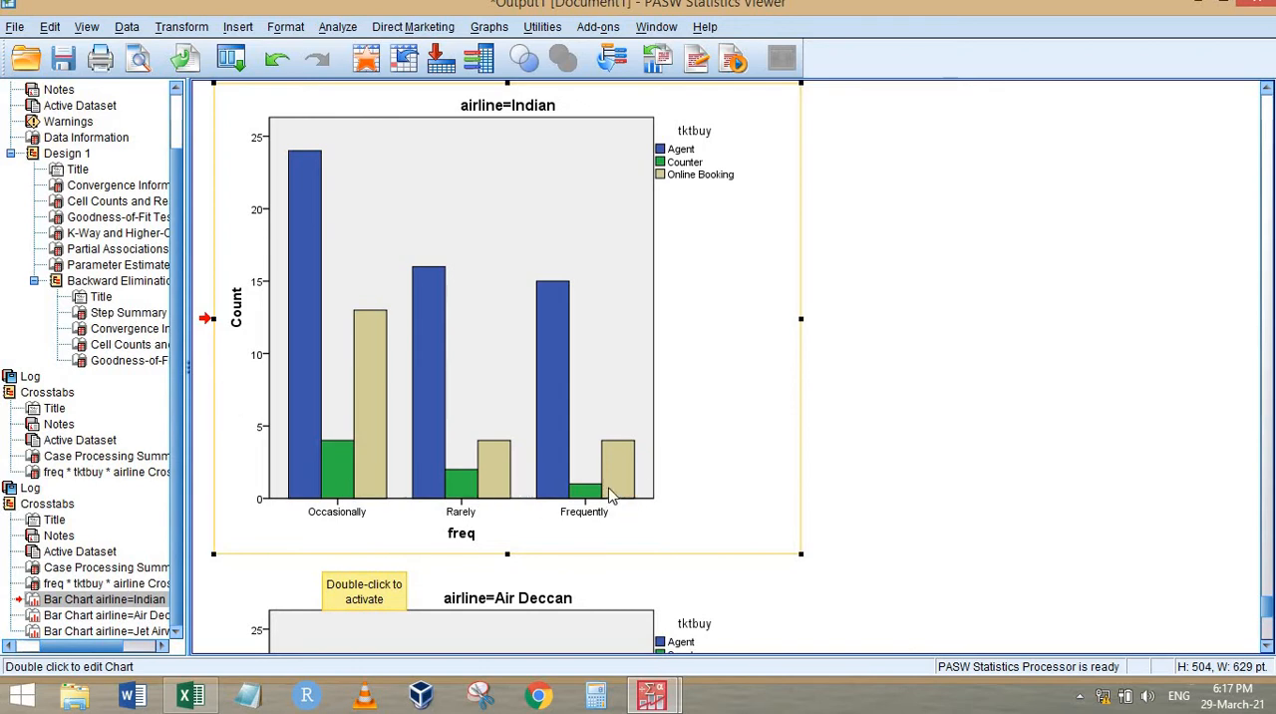
{"action": "scroll", "coordinate": [684, 435], "scroll_direction": "down", "scroll_amount": 5}
{"action": "scroll", "coordinate": [606, 376], "scroll_direction": "down", "scroll_amount": 3}
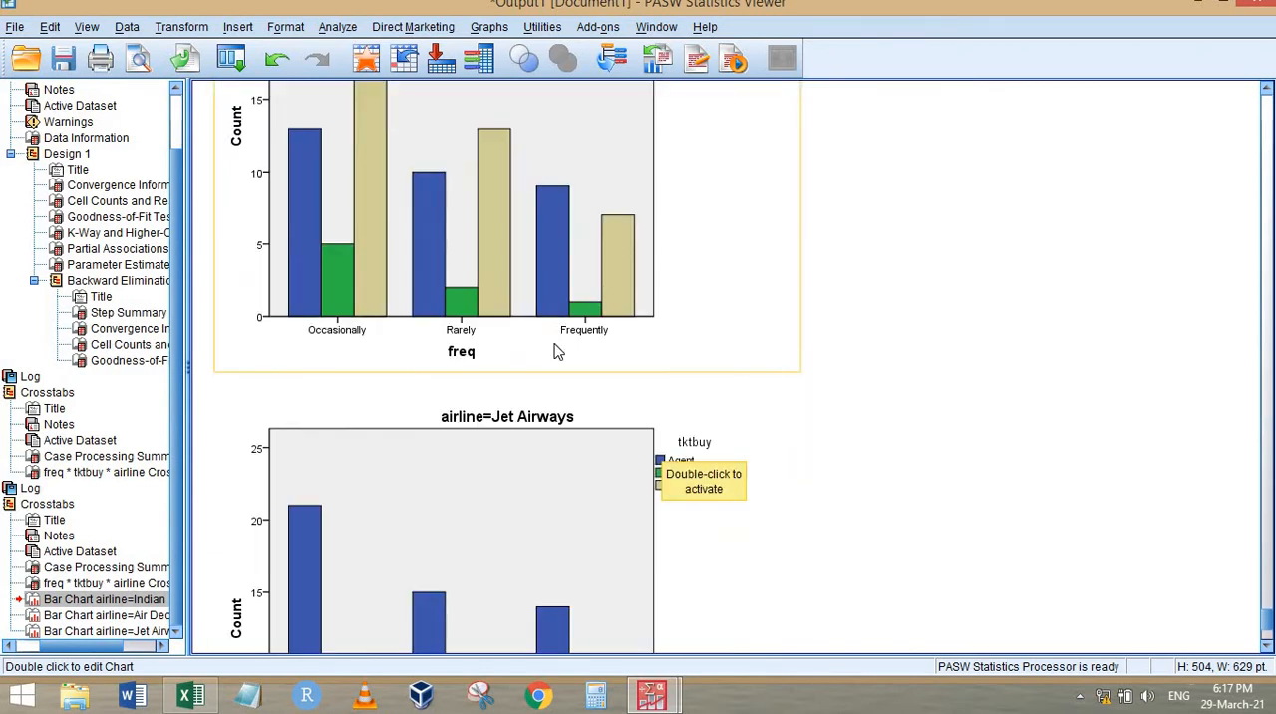
{"action": "scroll", "coordinate": [550, 345], "scroll_direction": "up", "scroll_amount": 14}
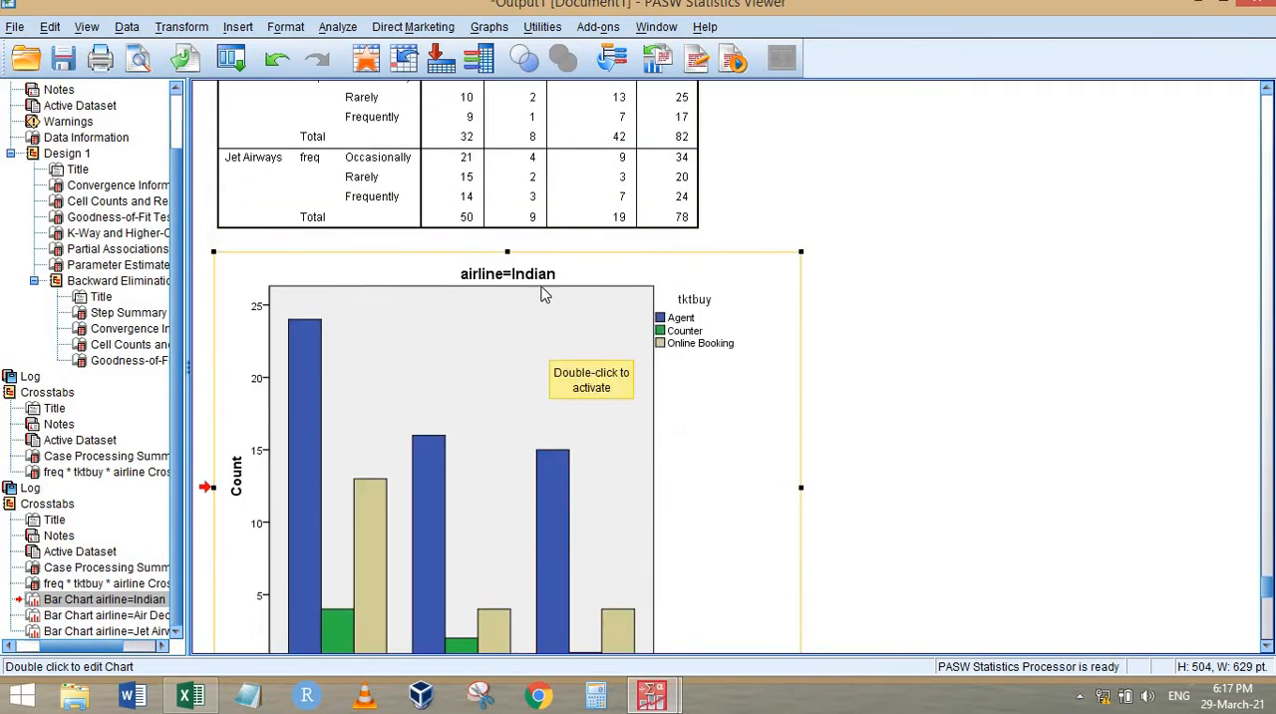
{"action": "scroll", "coordinate": [554, 351], "scroll_direction": "down", "scroll_amount": 10}
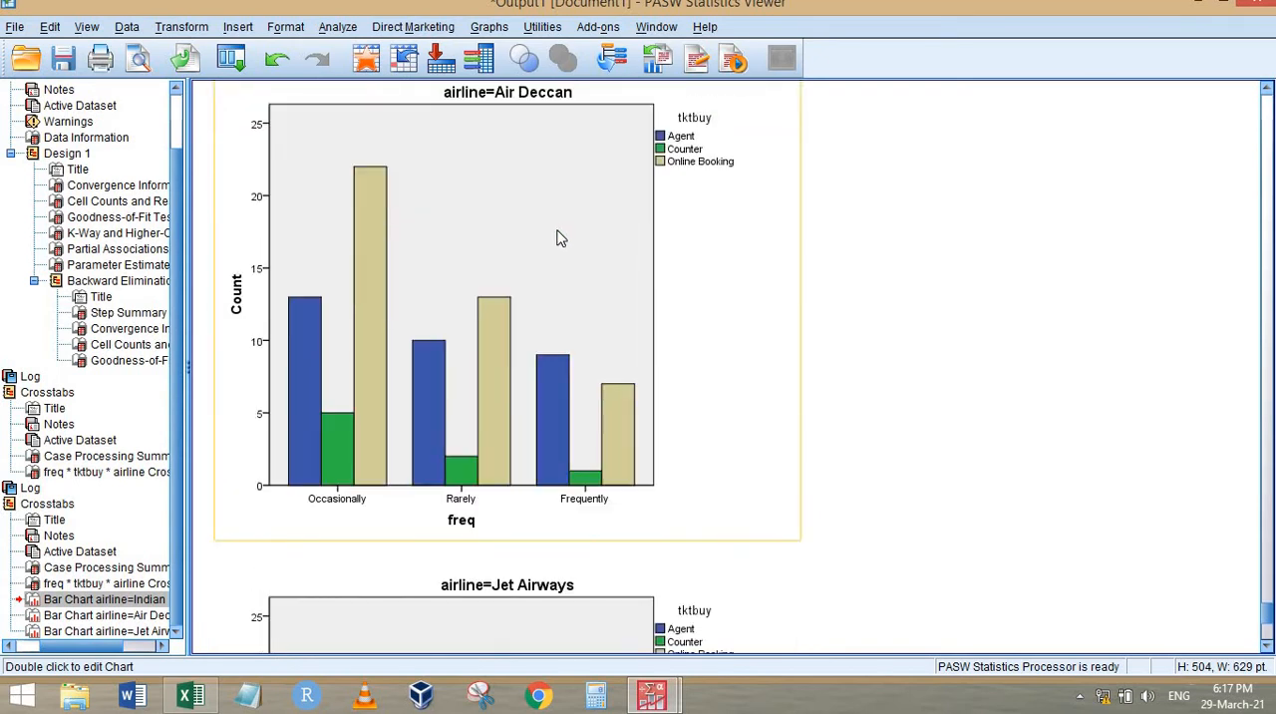
{"action": "scroll", "coordinate": [558, 237], "scroll_direction": "down", "scroll_amount": 9}
{"action": "scroll", "coordinate": [522, 249], "scroll_direction": "up", "scroll_amount": 2}
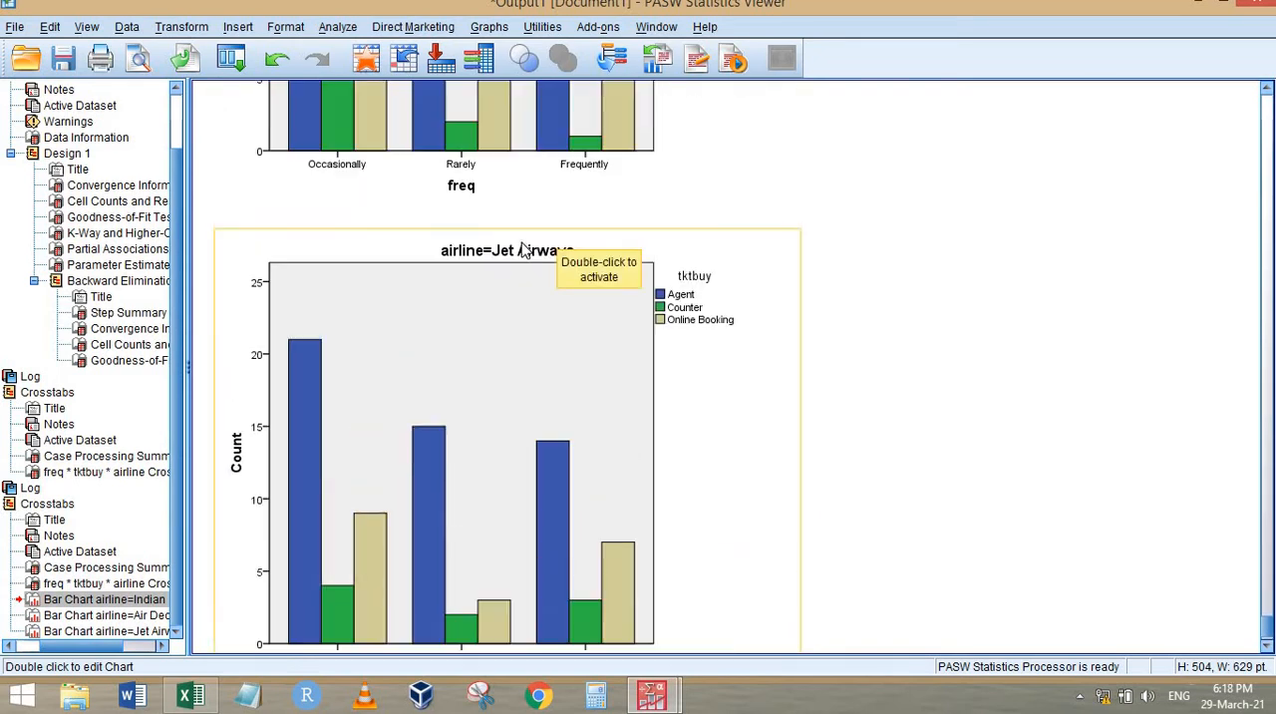
{"action": "scroll", "coordinate": [539, 299], "scroll_direction": "down", "scroll_amount": 2}
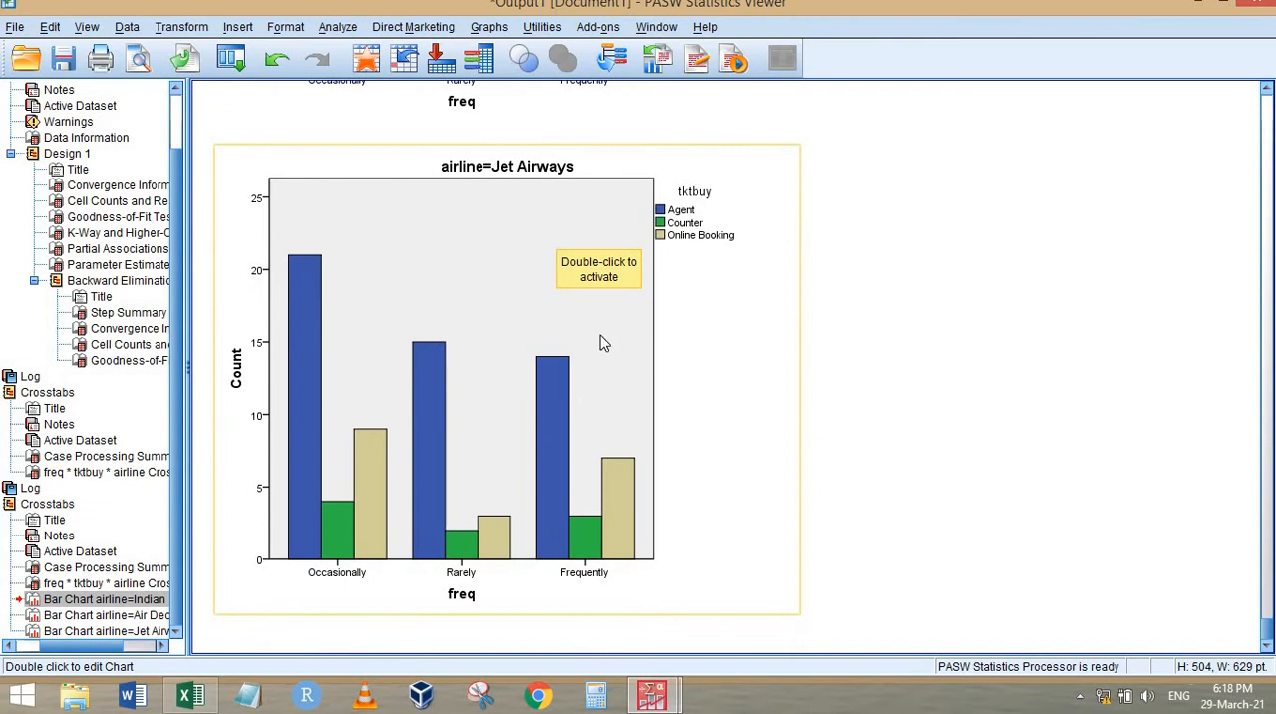
Review the freq * tktbuy * airline crosstabulation and return to the final model's Convergence Information in the backward elimination output
{"action": "scroll", "coordinate": [598, 336], "scroll_direction": "up", "scroll_amount": 20}
{"action": "scroll", "coordinate": [593, 377], "scroll_direction": "down", "scroll_amount": 8}
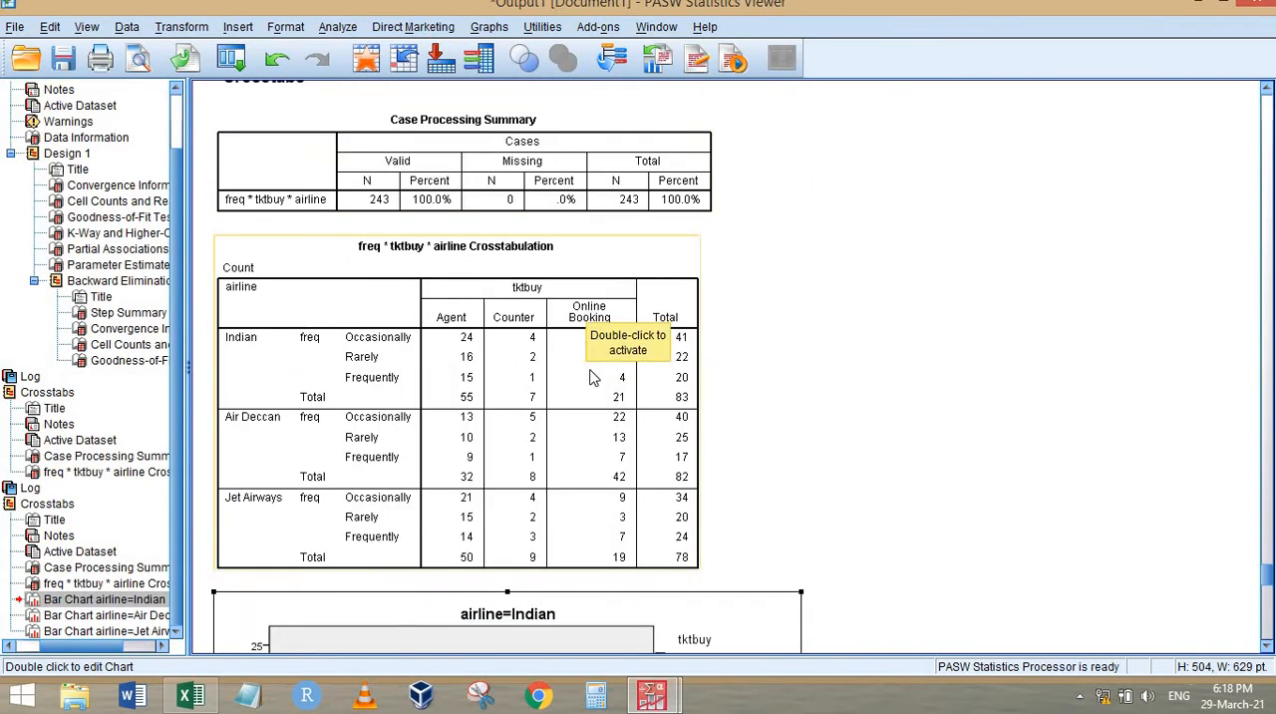
{"action": "left_click", "coordinate": [577, 349]}
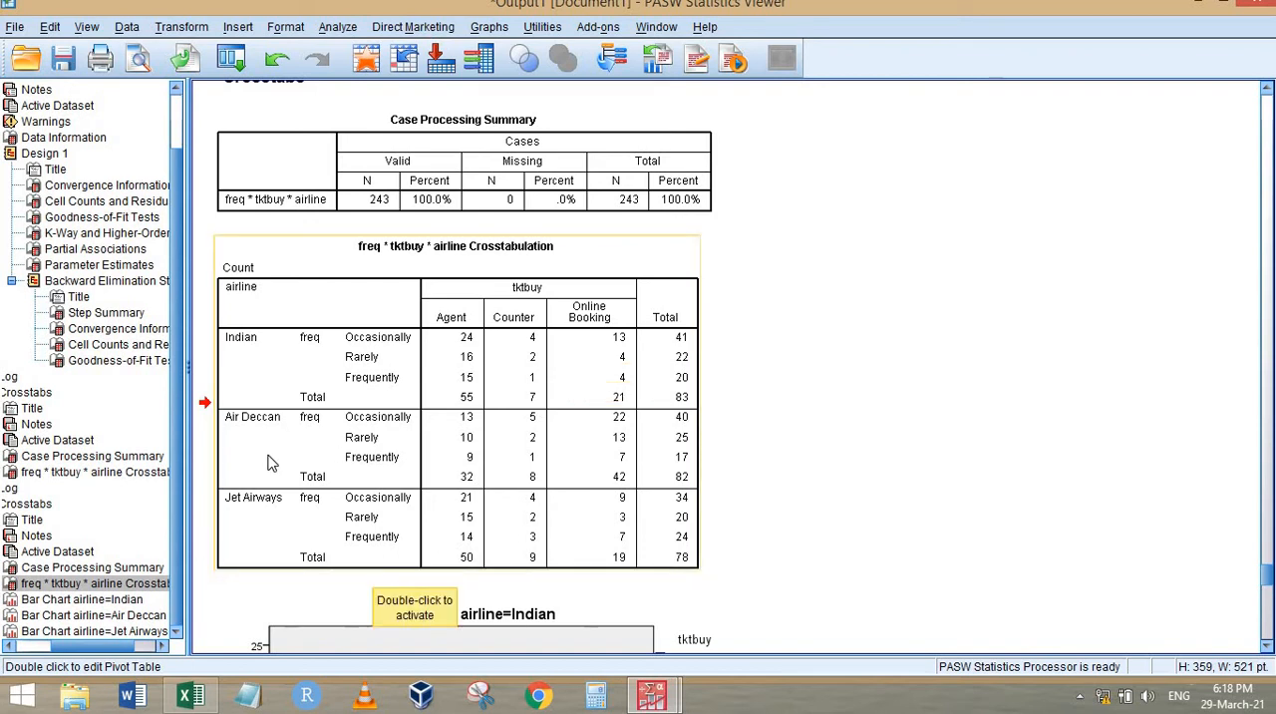
{"action": "scroll", "coordinate": [490, 374], "scroll_direction": "up", "scroll_amount": 5}
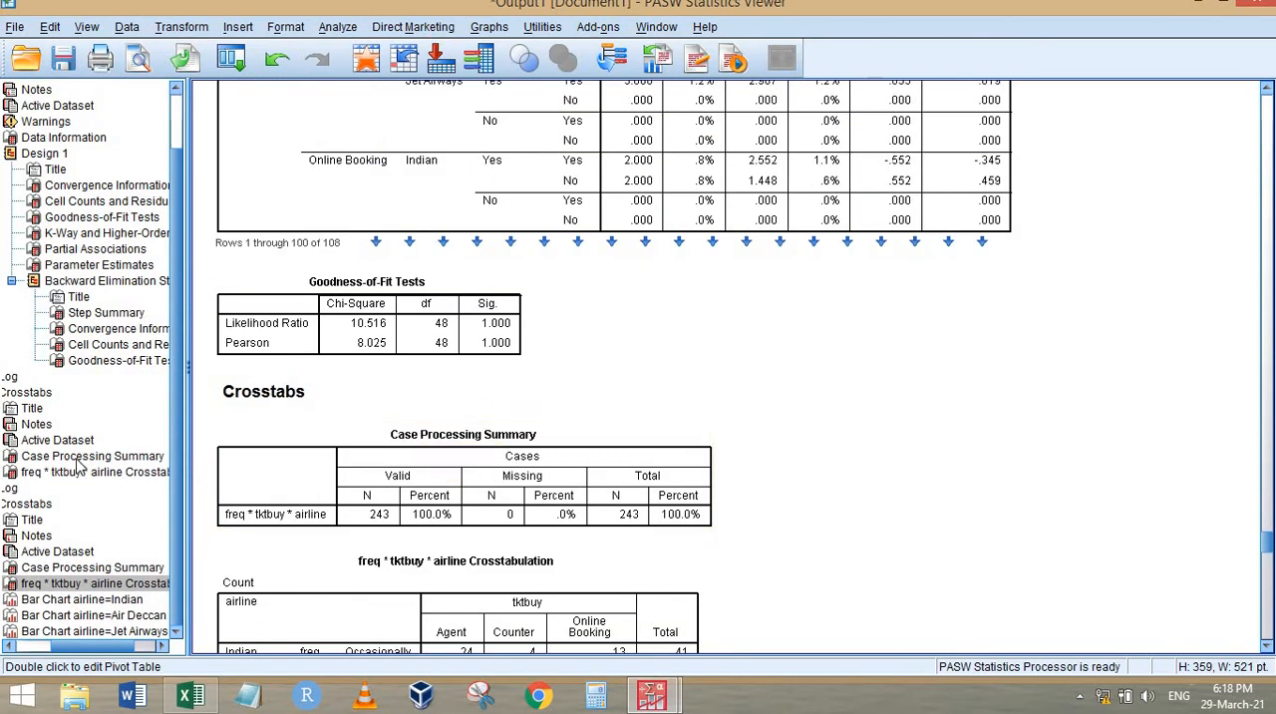
{"action": "left_click", "coordinate": [111, 329]}
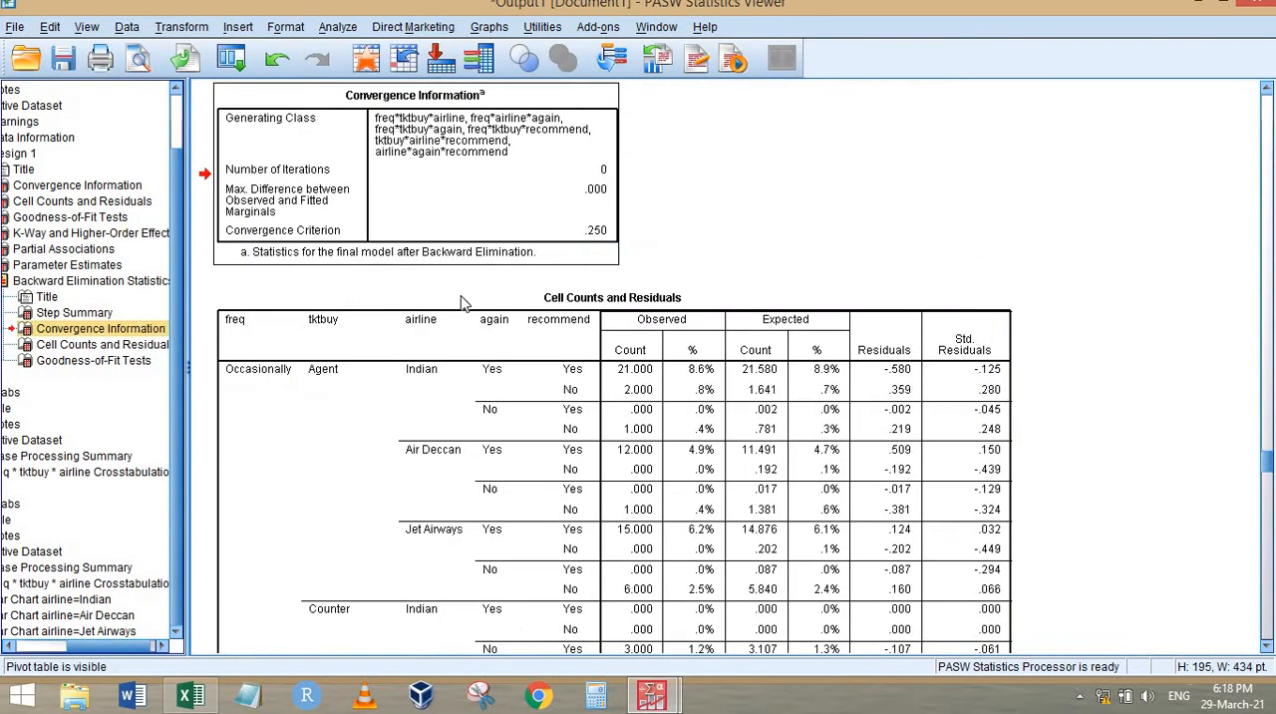